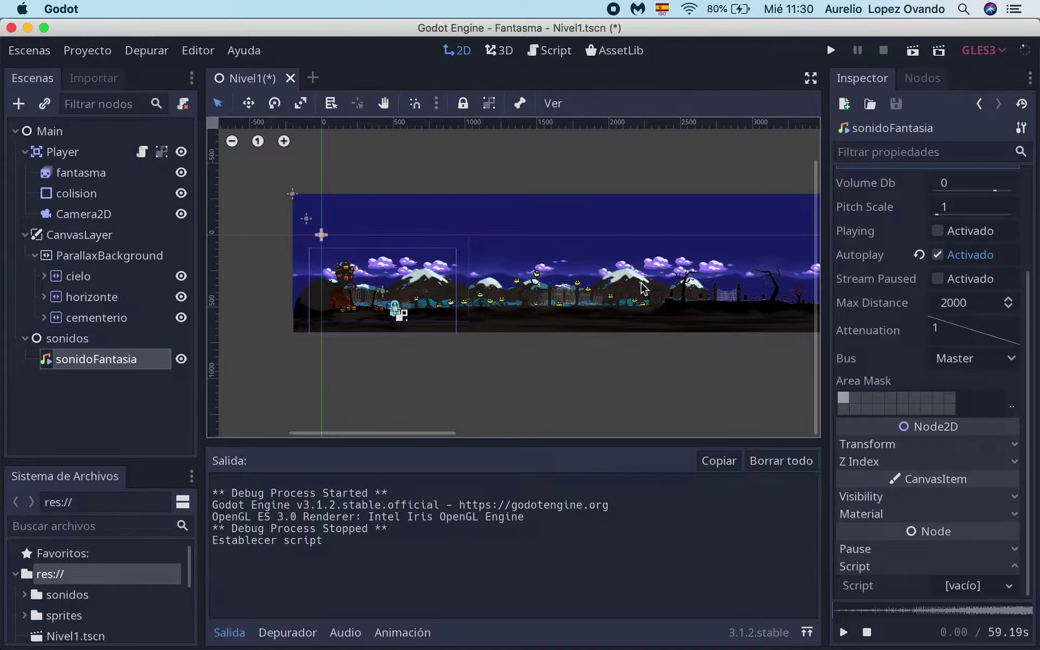
- Save Nivel1, run the Fantasma game, and fly the ghost right and upward through the graveyard
{"action": "left_click", "coordinate": [837, 51]}
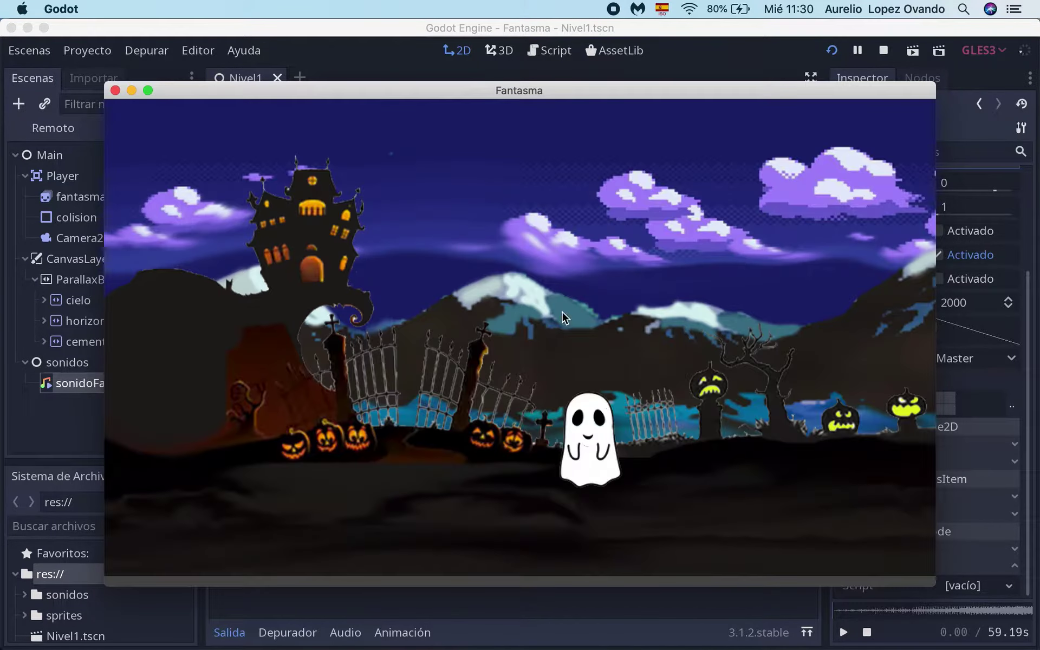
{"action": "key", "text": "Right"}
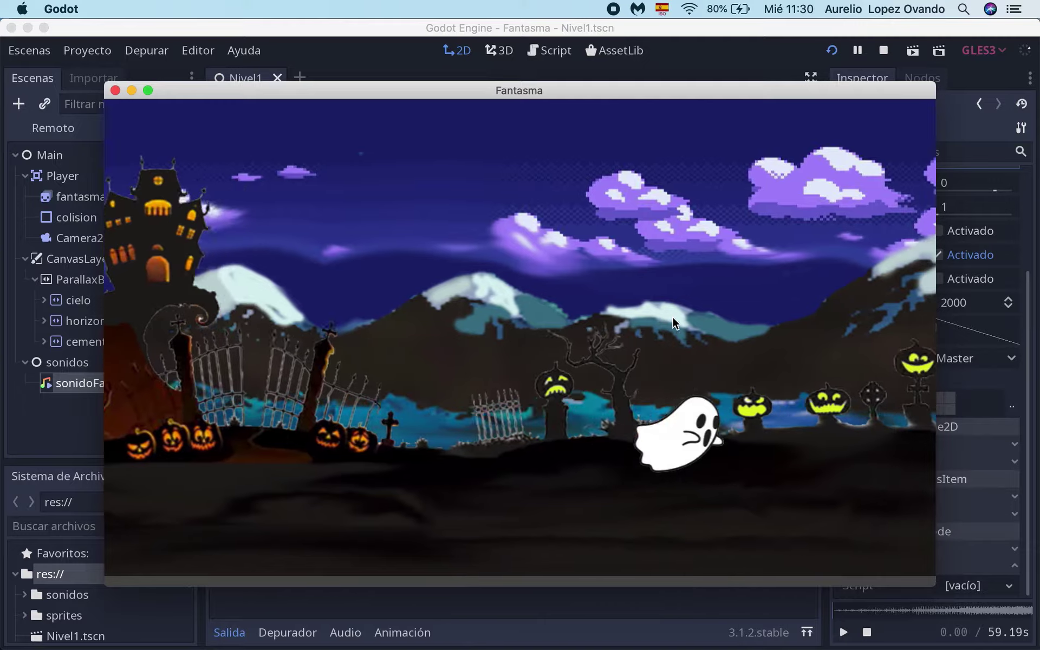
{"action": "key", "text": "Up"}
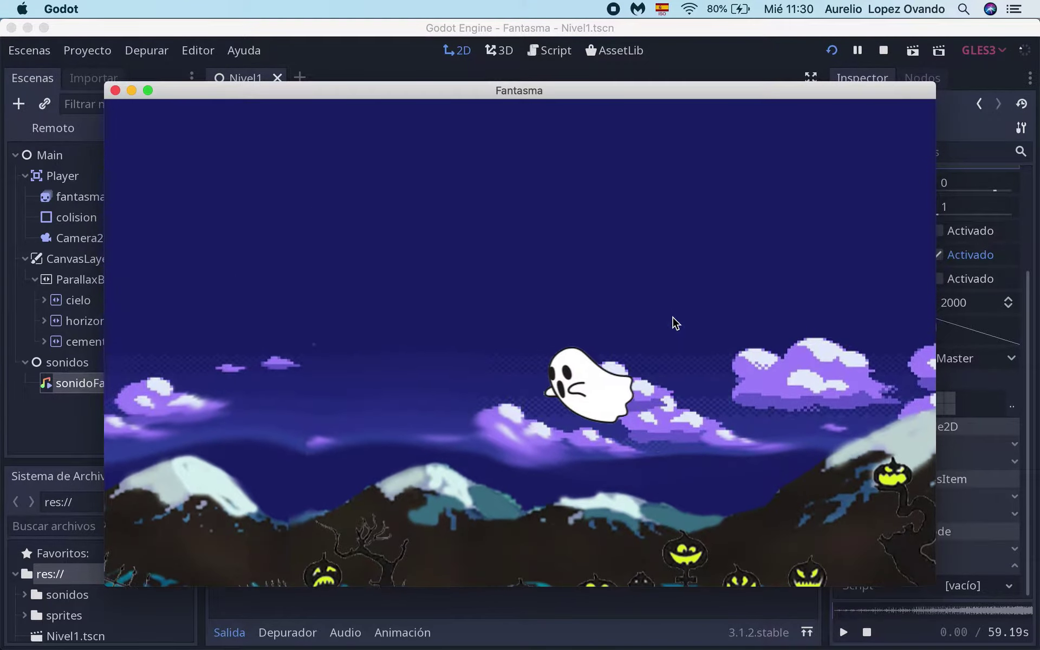
{"action": "key", "text": "Right"}
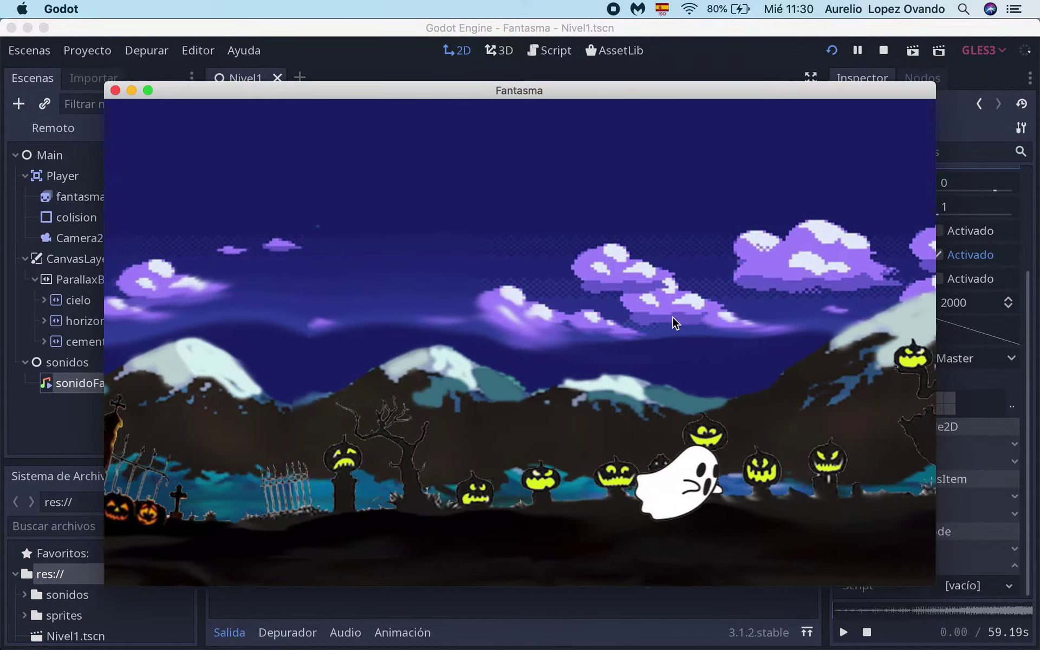
{"action": "key", "text": "Up"}
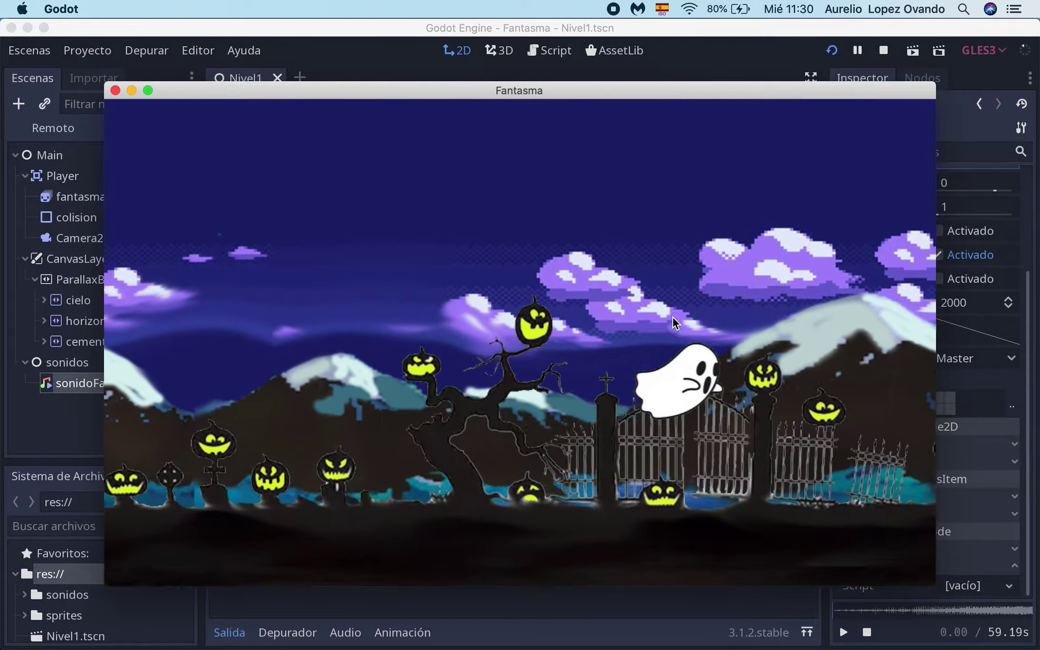
{"action": "key", "text": "Up"}
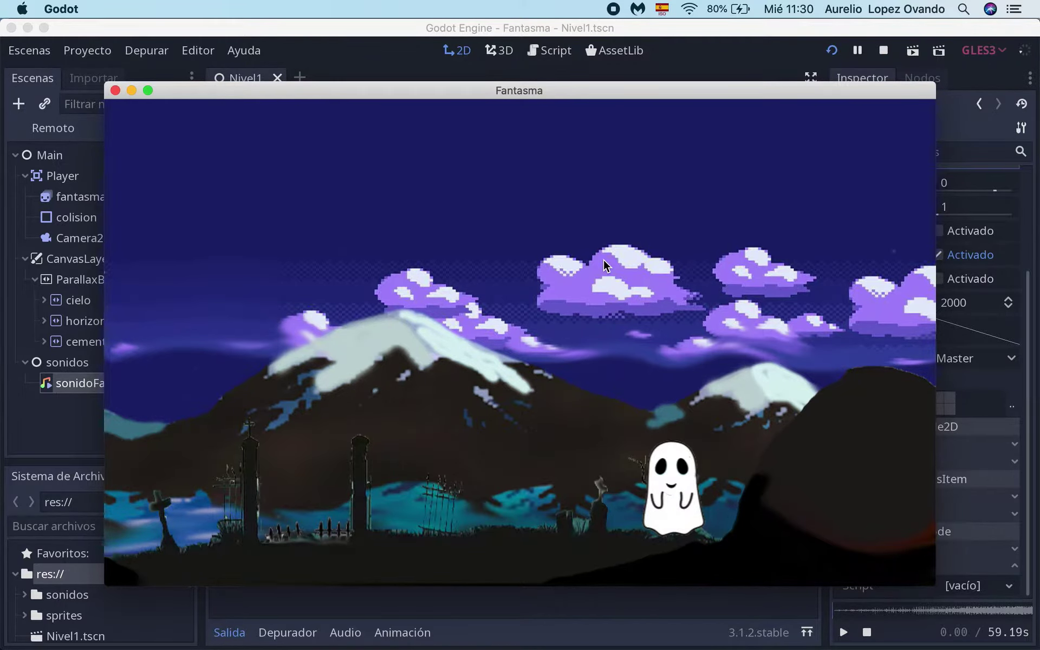
- Fly the ghost back to the left until it rests, then close the game window
{"action": "key", "text": "Left"}
{"action": "key", "text": "Left"}
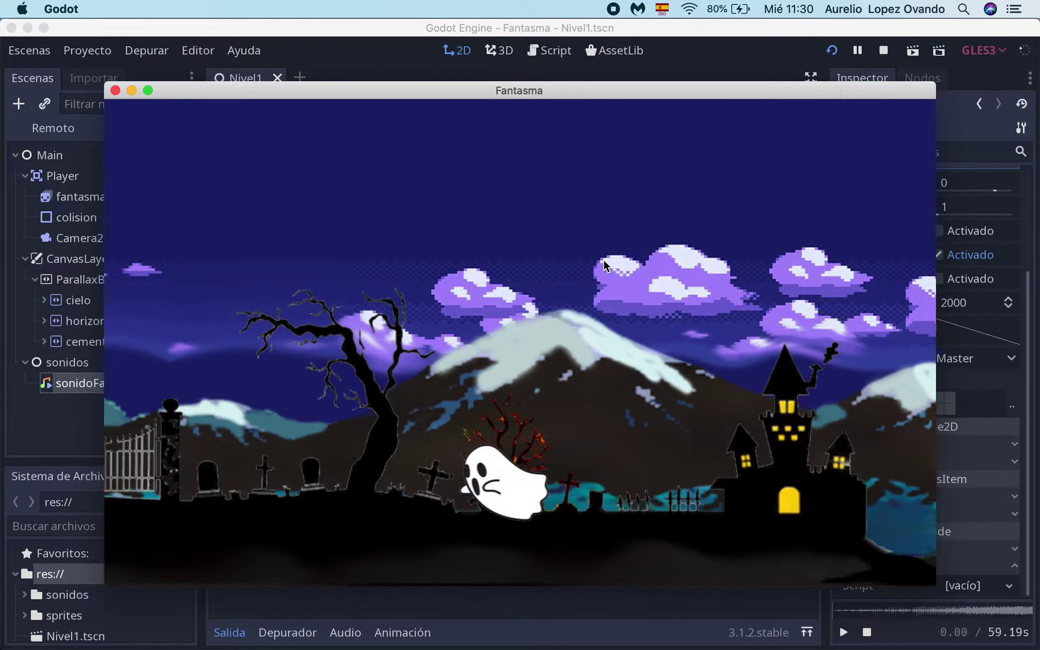
{"action": "key", "text": "Left"}
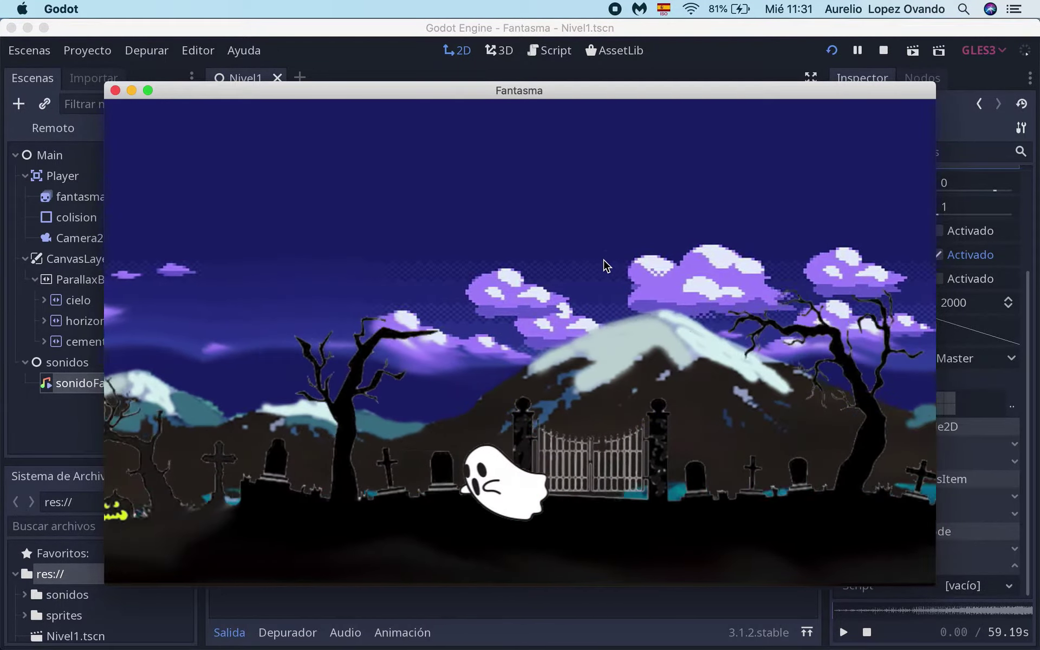
{"action": "key", "text": "Left"}
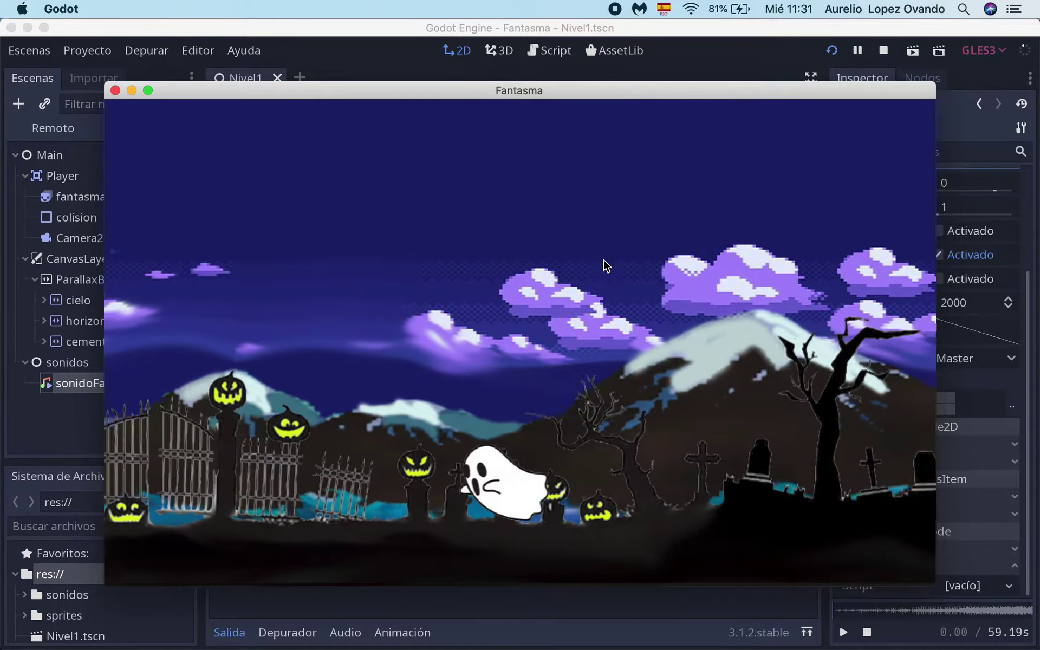
{"action": "key", "text": "Left"}
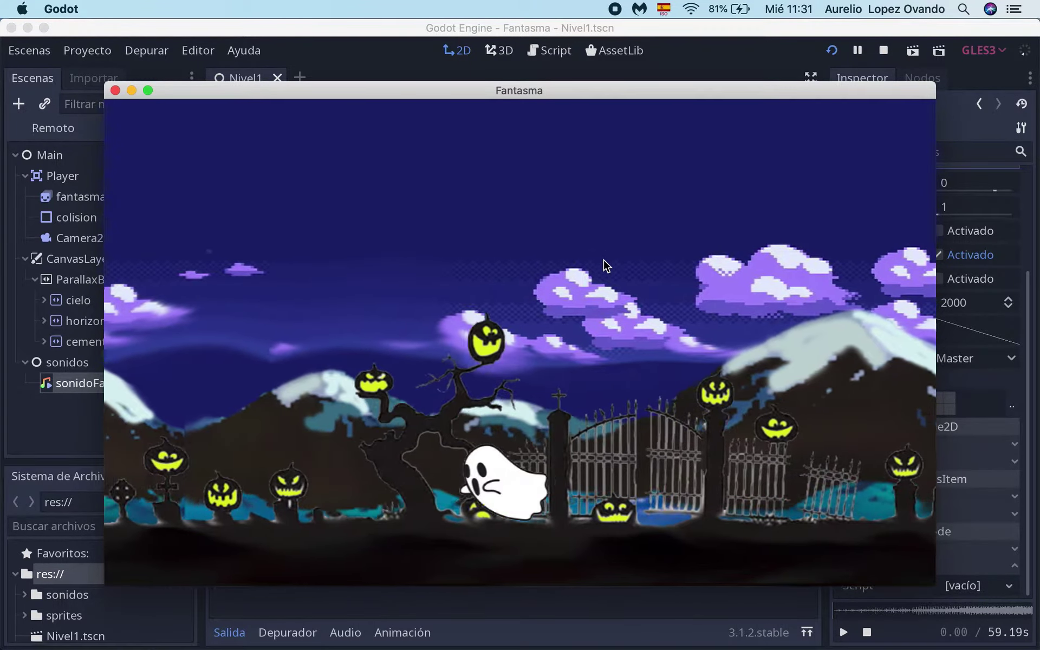
{"action": "key", "text": "Left"}
{"action": "left_click", "coordinate": [115, 91]}
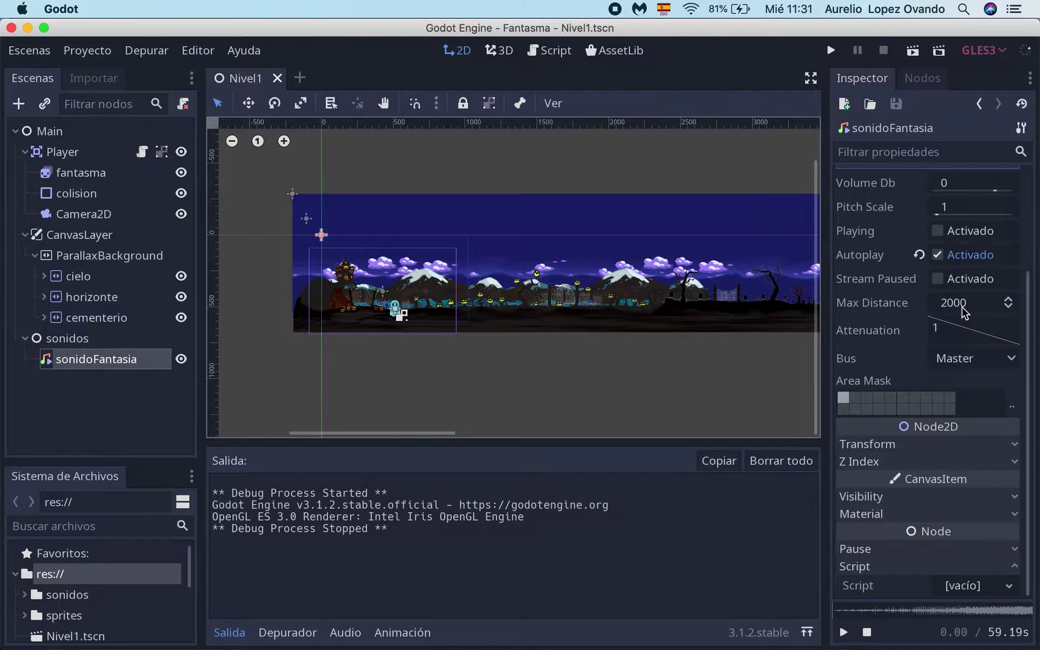
- Keep sonidoFantasia's Max Distance at 2000 and reselect sonidoFantasia under sonidos in the Scene dock
{"action": "left_click", "coordinate": [1007, 303]}
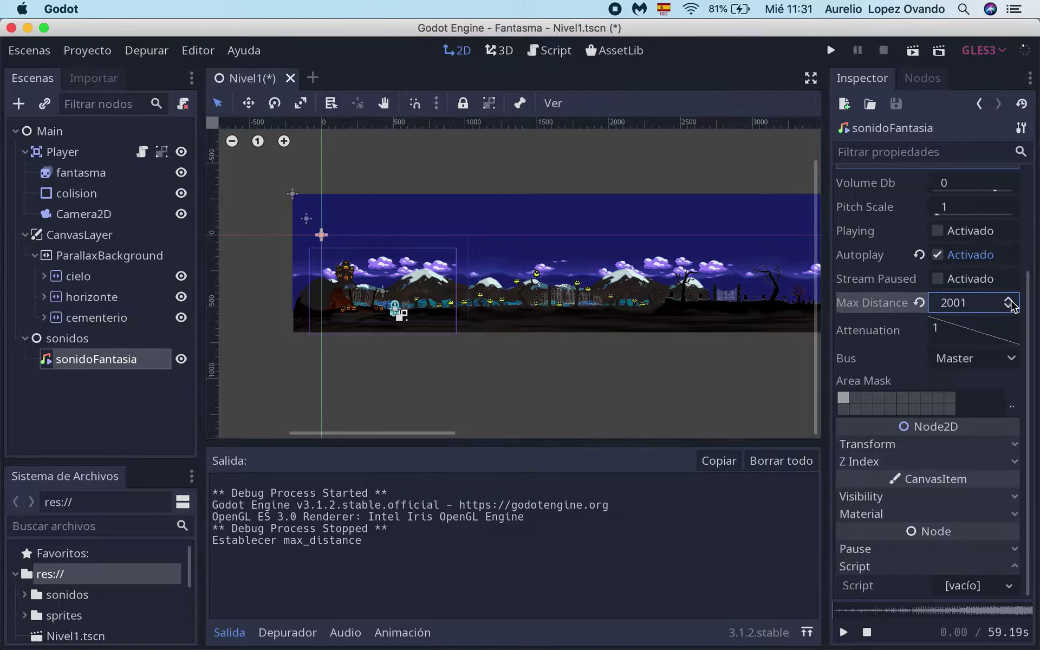
{"action": "left_click", "coordinate": [1008, 307]}
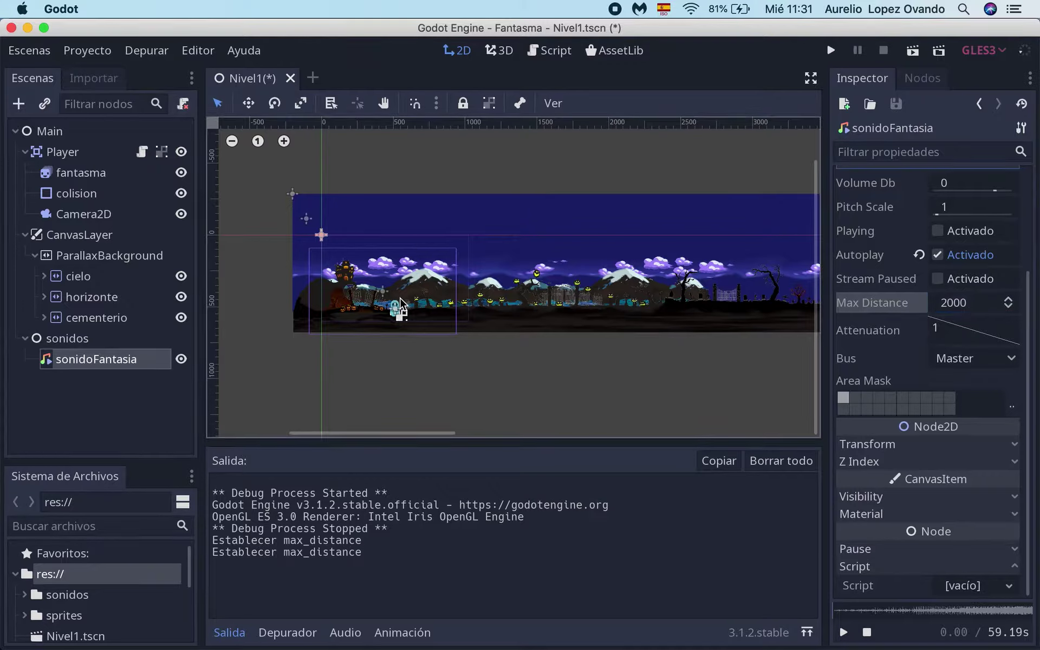
{"action": "left_click", "coordinate": [84, 370]}
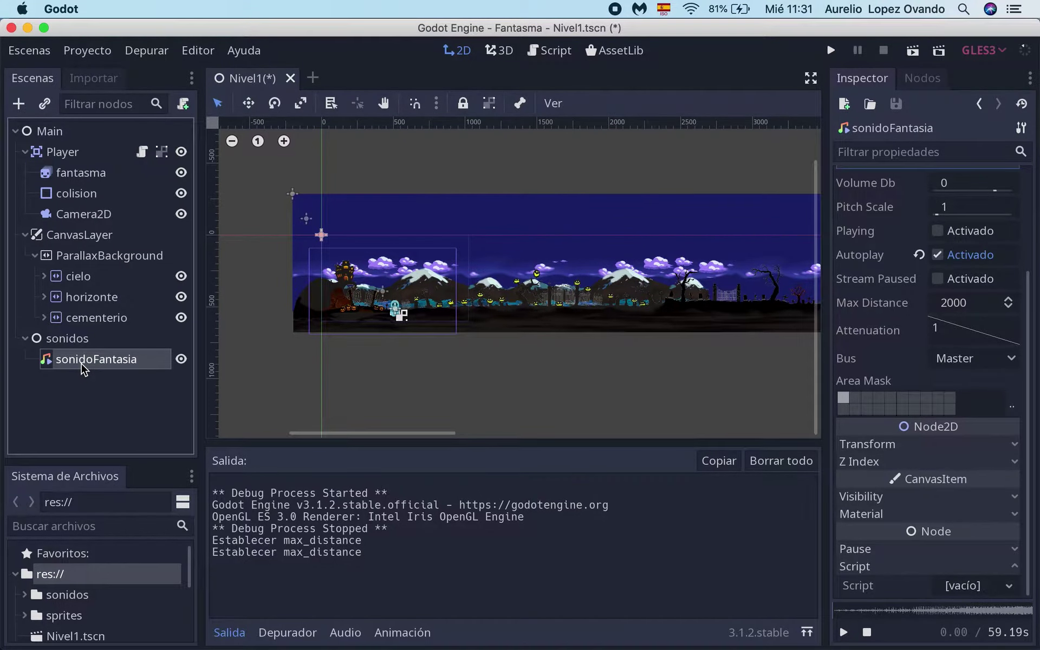
{"action": "right_click", "coordinate": [79, 362]}
{"action": "left_click", "coordinate": [93, 250]}
{"action": "left_click", "coordinate": [61, 422]}
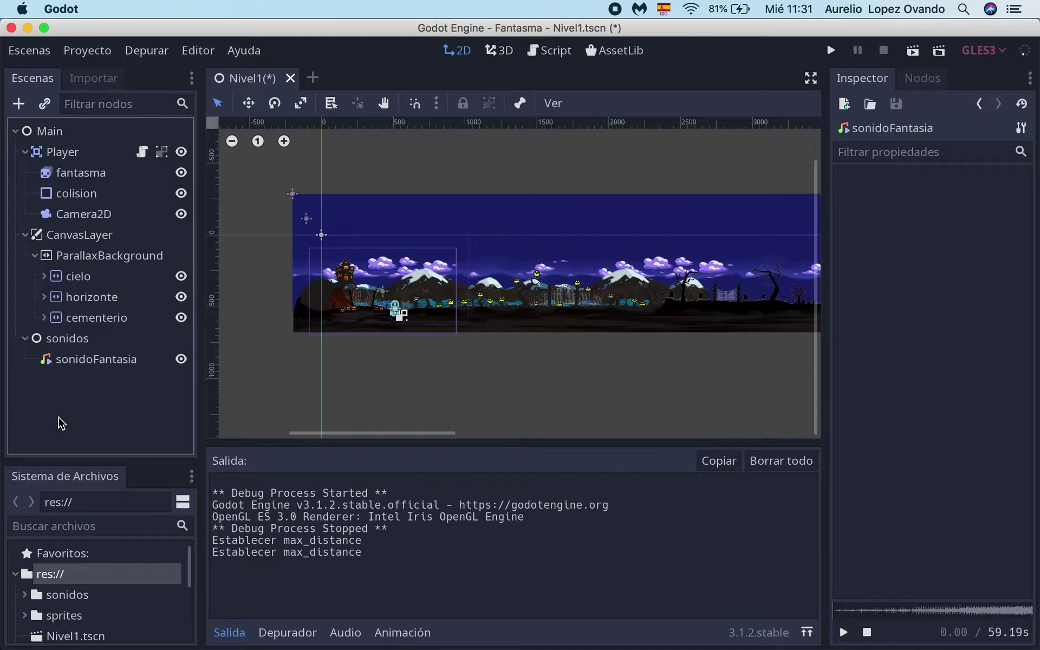
{"action": "left_click", "coordinate": [78, 345]}
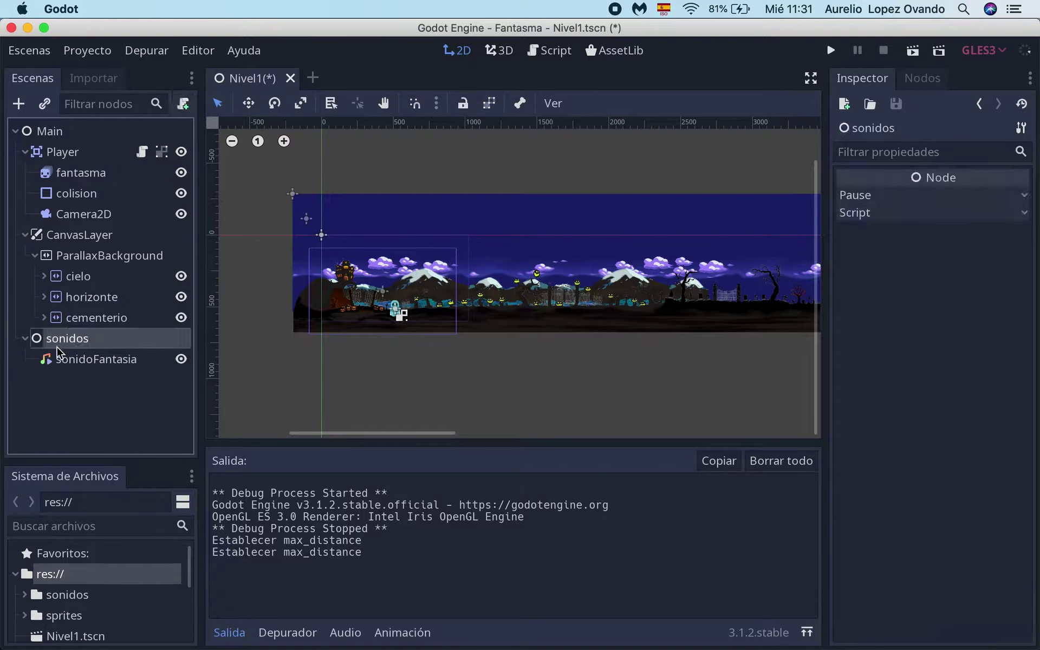
{"action": "left_click", "coordinate": [95, 360]}
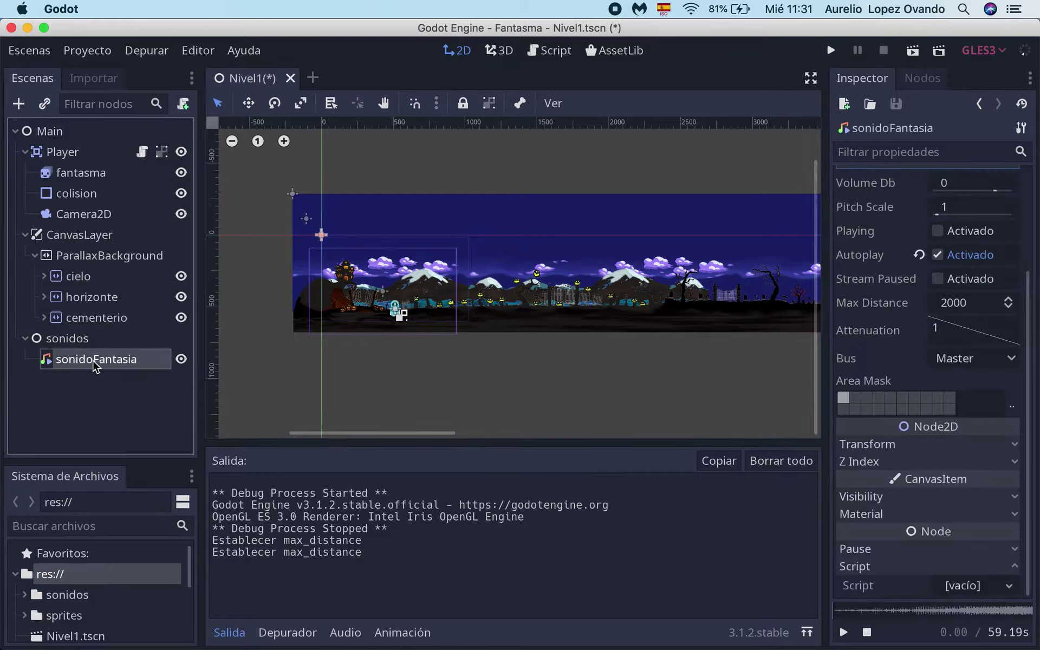
- Drag sonidoFantasia out of sonidos and place it directly under Player
{"action": "mouse_move", "coordinate": [95, 366]}
{"action": "left_mouse_down"}
{"action": "mouse_move", "coordinate": [112, 214]}
{"action": "mouse_move", "coordinate": [111, 223]}
{"action": "left_mouse_up"}
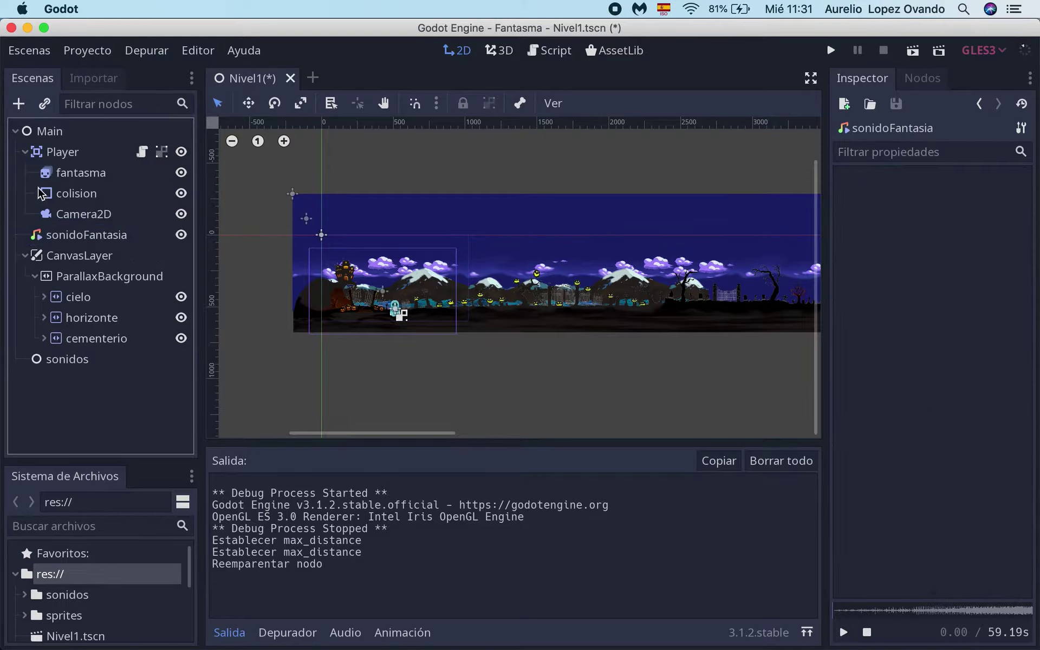
{"action": "left_click", "coordinate": [27, 155]}
{"action": "left_click", "coordinate": [27, 155]}
{"action": "left_click", "coordinate": [27, 155]}
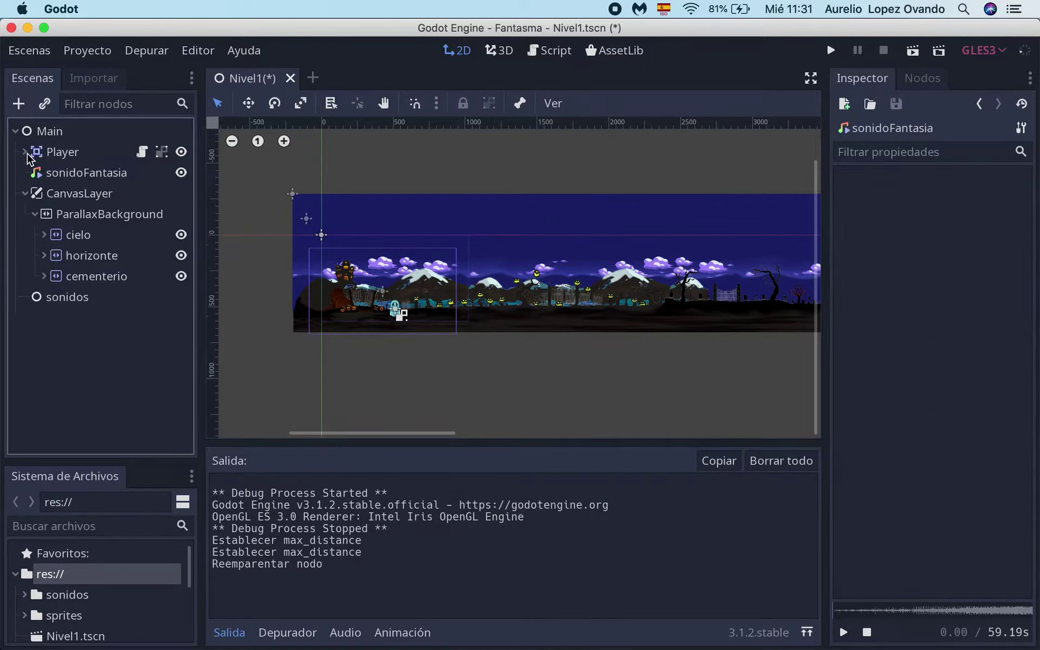
{"action": "left_click", "coordinate": [27, 155]}
{"action": "mouse_move", "coordinate": [69, 238]}
{"action": "left_mouse_down"}
{"action": "mouse_move", "coordinate": [95, 210]}
{"action": "mouse_move", "coordinate": [69, 171]}
{"action": "left_mouse_up"}
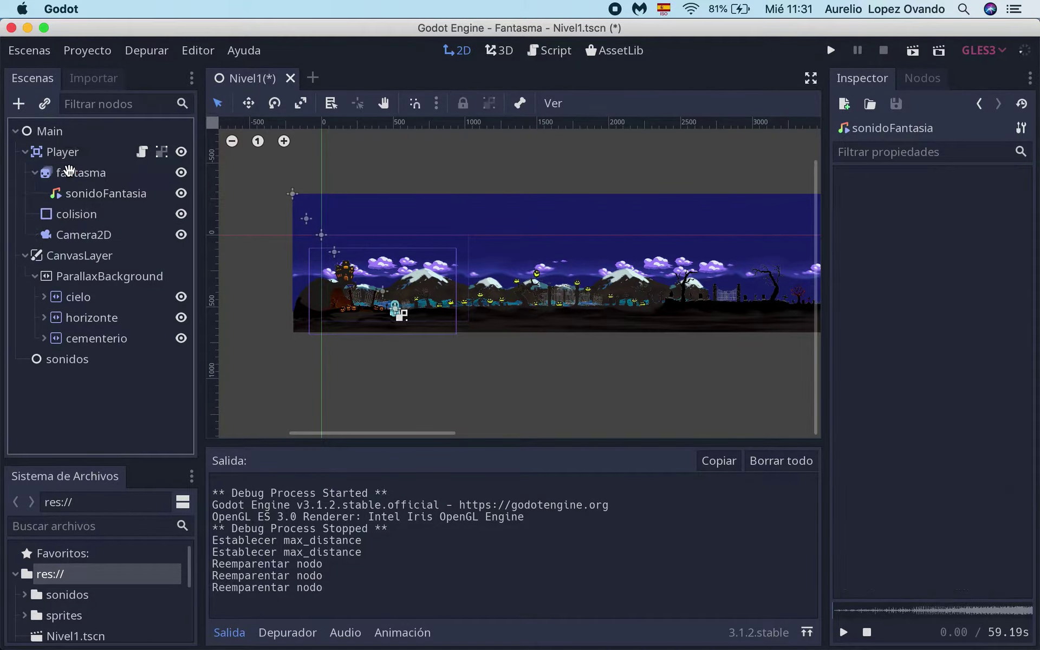
{"action": "left_click_drag", "start_coordinate": [84, 193], "coordinate": [70, 162]}
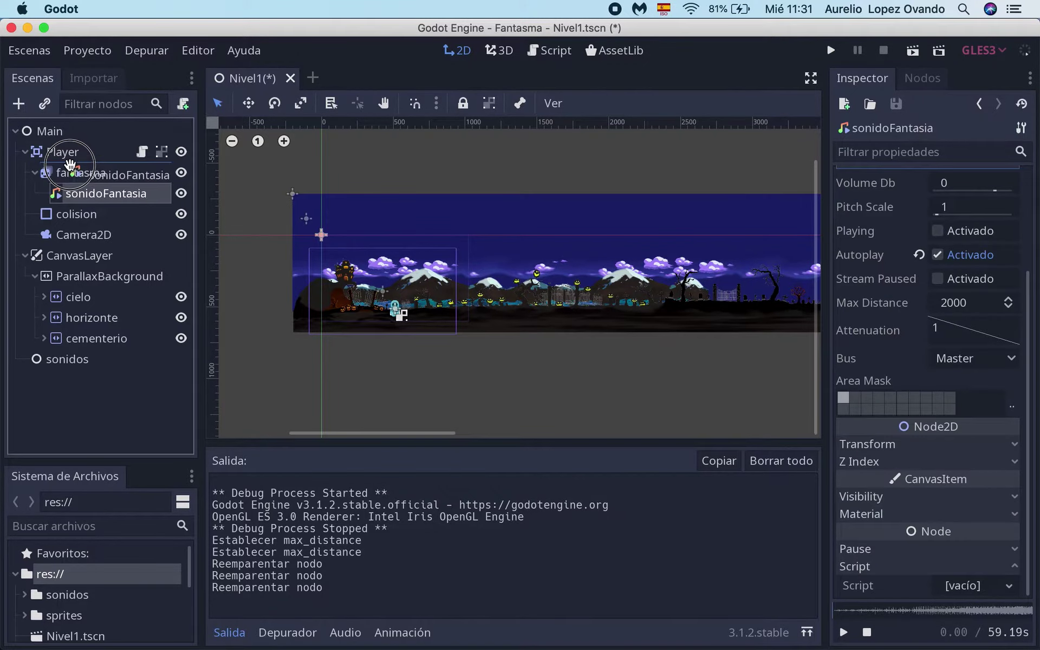
- Move fantasma above sonidoFantasia under Player and run the game to test
{"action": "left_click", "coordinate": [26, 152]}
{"action": "left_click", "coordinate": [25, 152]}
{"action": "left_click", "coordinate": [25, 152]}
{"action": "left_click", "coordinate": [26, 153]}
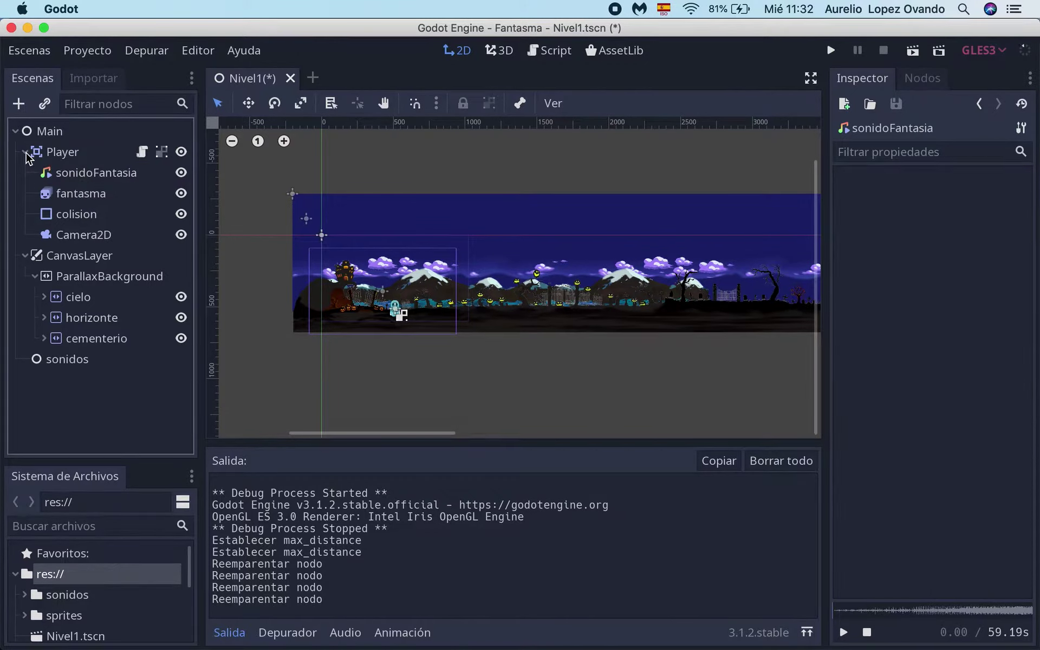
{"action": "left_click", "coordinate": [87, 194]}
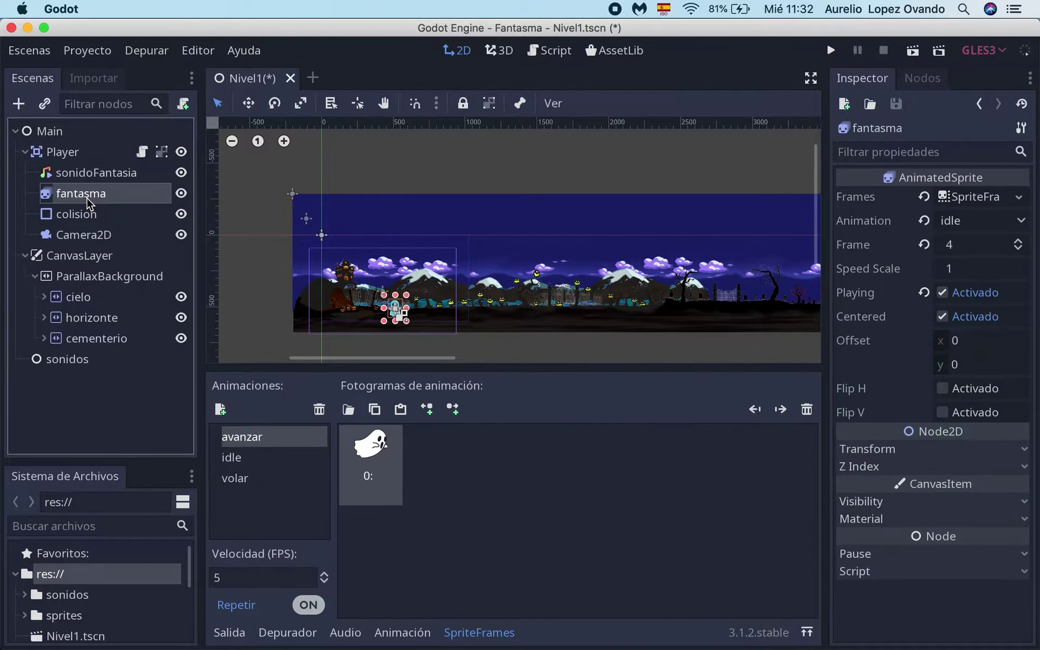
{"action": "mouse_move", "coordinate": [87, 193]}
{"action": "left_mouse_down"}
{"action": "mouse_move", "coordinate": [94, 169]}
{"action": "mouse_move", "coordinate": [81, 164]}
{"action": "left_mouse_up"}
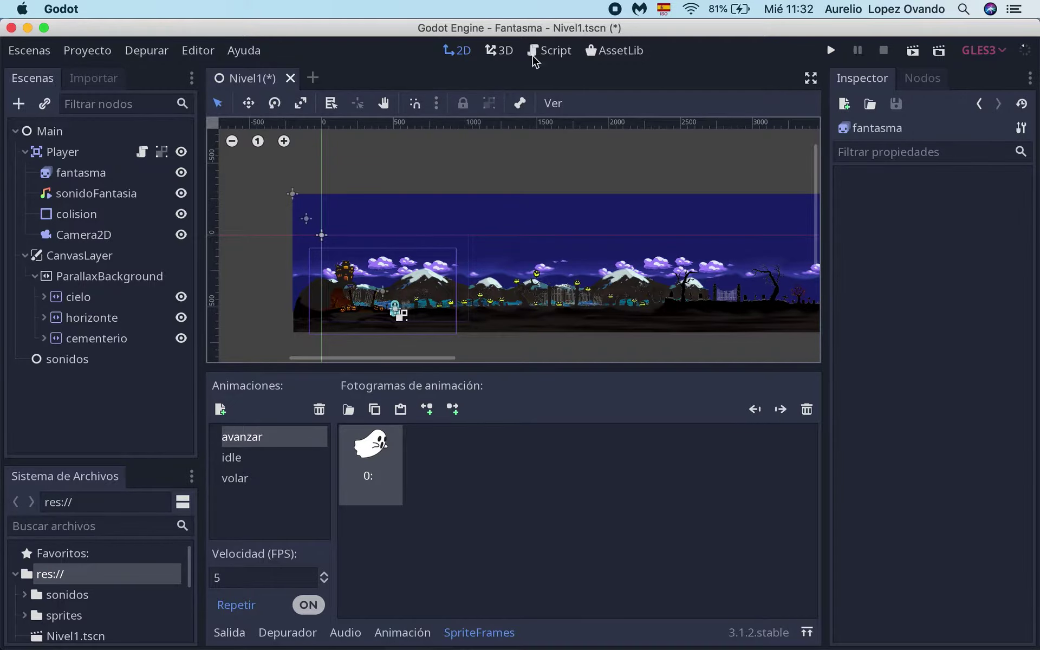
{"action": "left_click", "coordinate": [832, 50]}
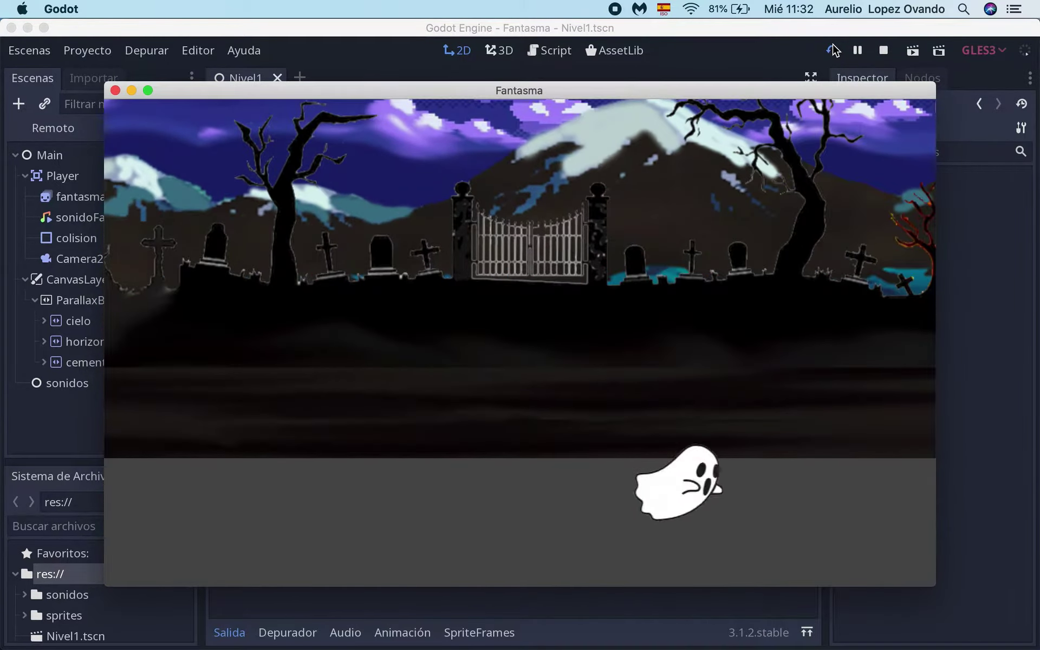
{"action": "key", "text": "space"}
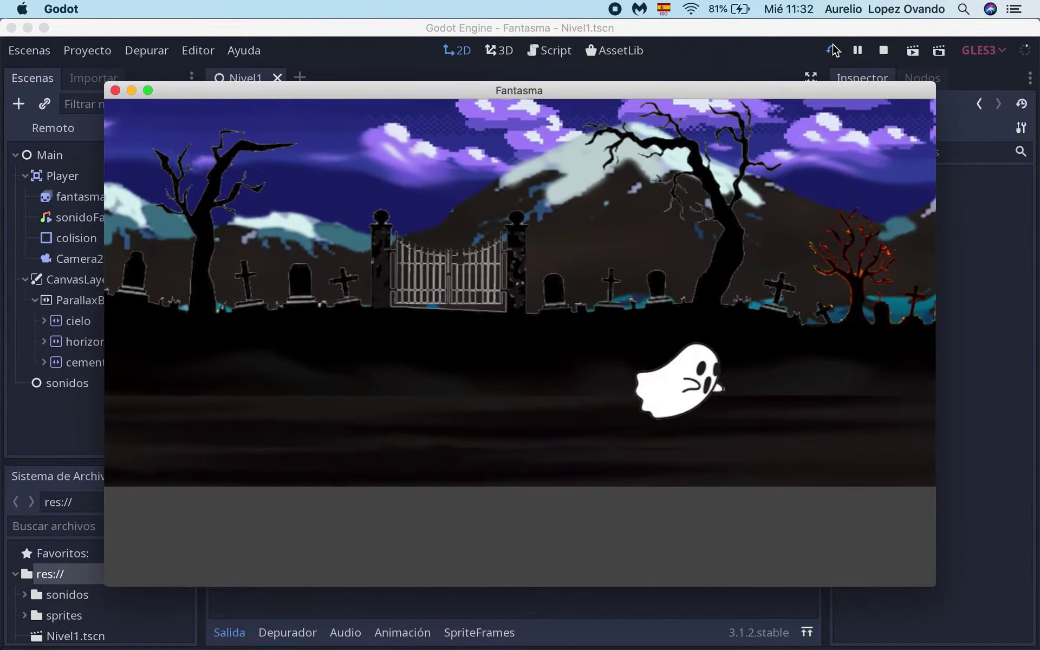
{"action": "left_click", "coordinate": [115, 90]}
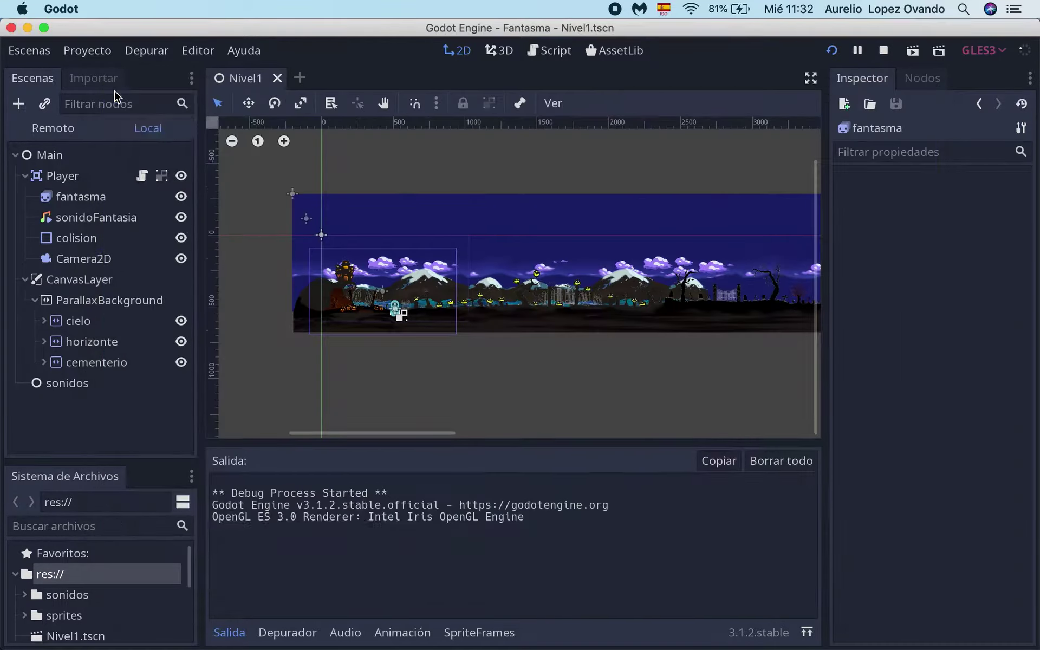
{"action": "left_click", "coordinate": [81, 195]}
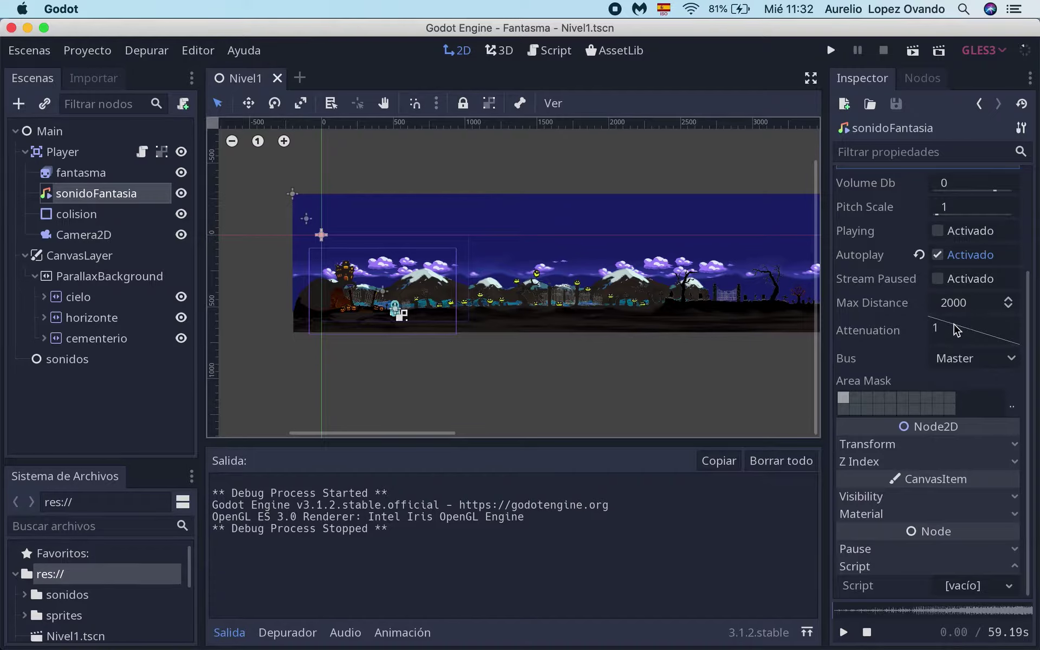
- Set sonidoFantasia's Volume Db to -6 and briefly test-run the game
{"action": "left_click", "coordinate": [962, 184]}
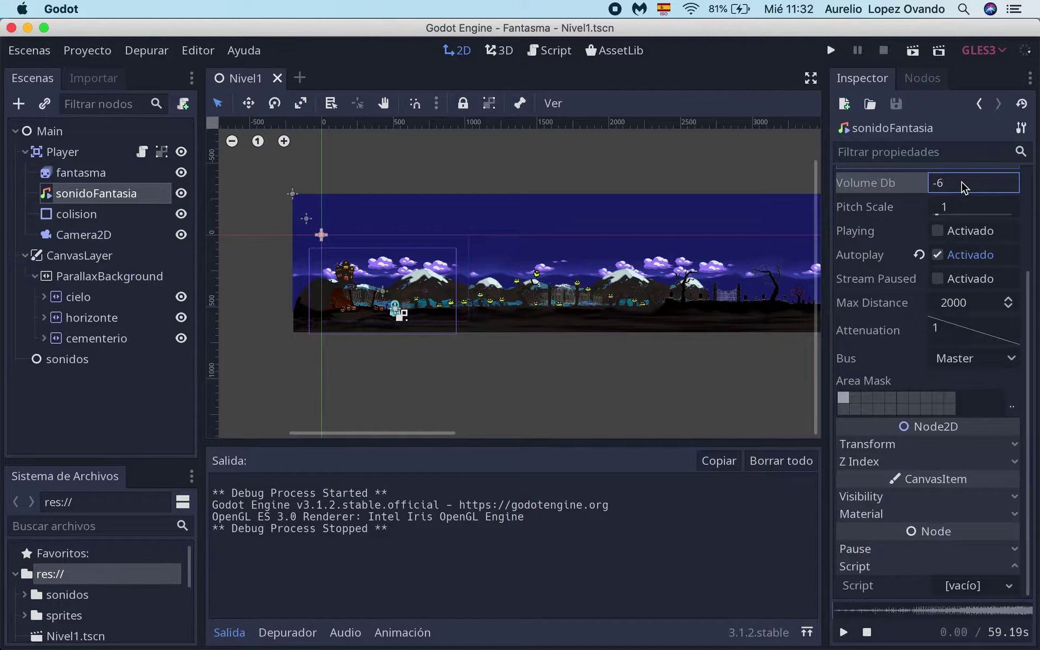
{"action": "key", "text": "Return"}
{"action": "left_click", "coordinate": [830, 51]}
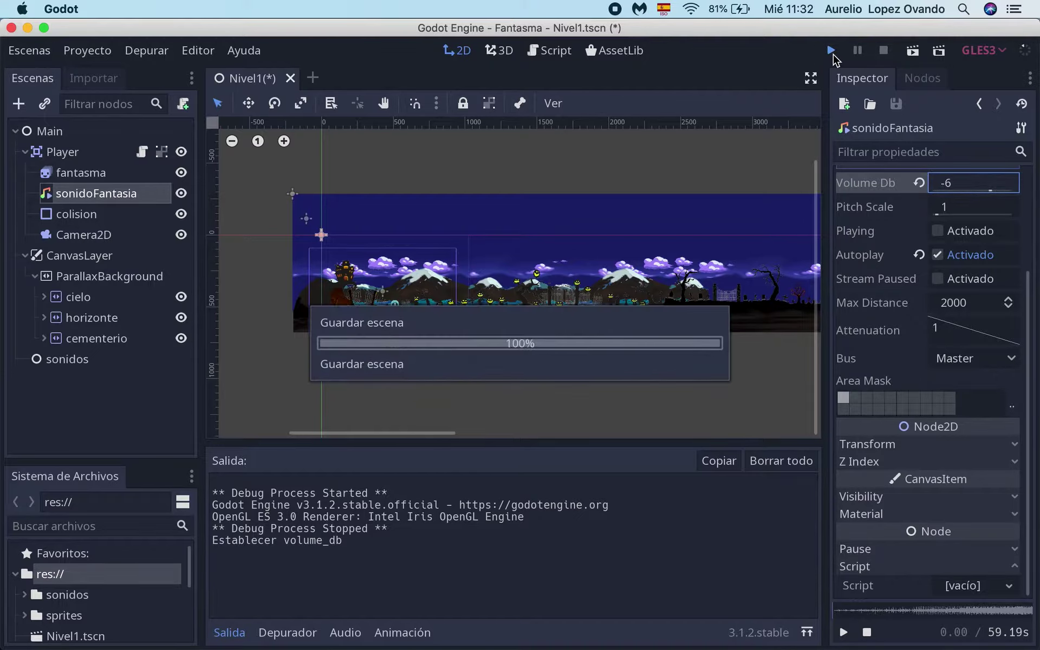
{"action": "key", "text": "Right"}
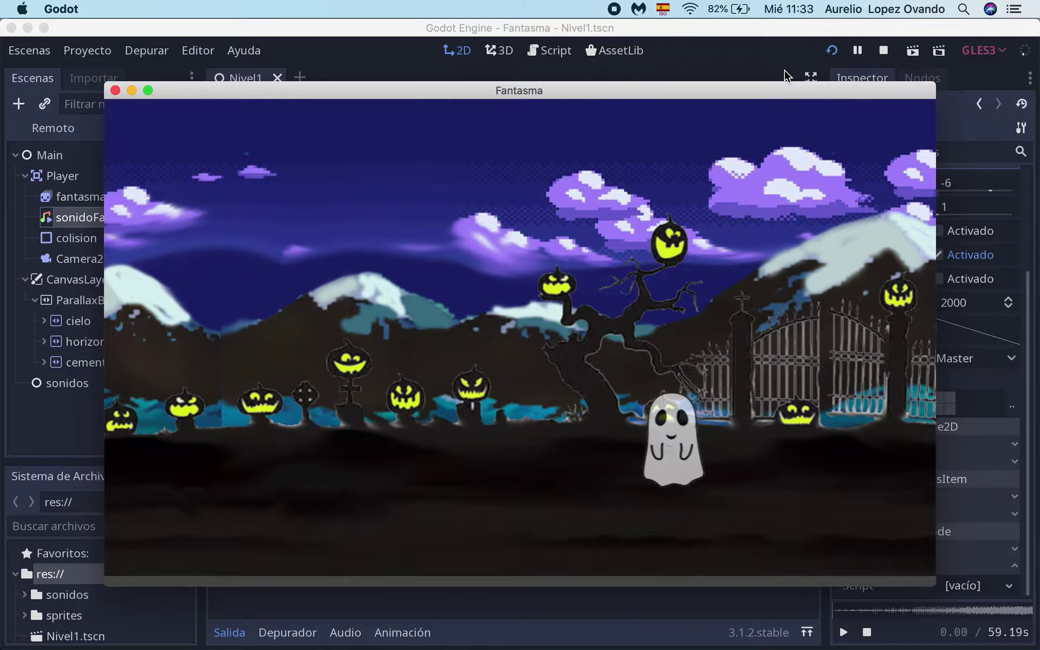
{"action": "left_click", "coordinate": [116, 90]}
- Lower sonidoFantasia's Volume Db to -8, then to -12
{"action": "left_click", "coordinate": [962, 185]}
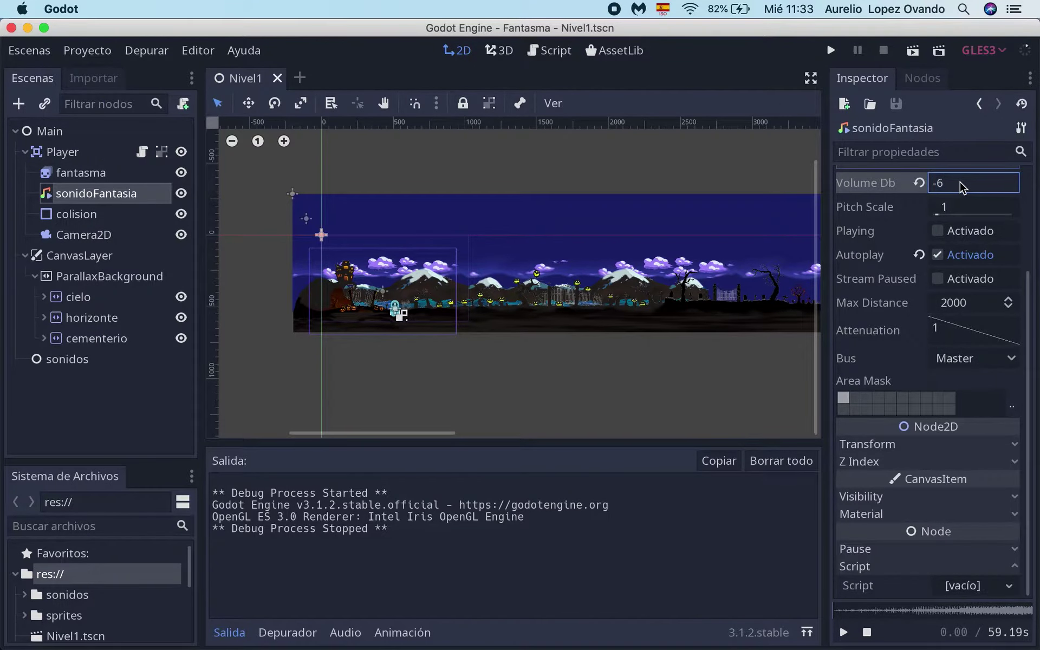
{"action": "type", "text": "-8"}
{"action": "key", "text": "Return"}
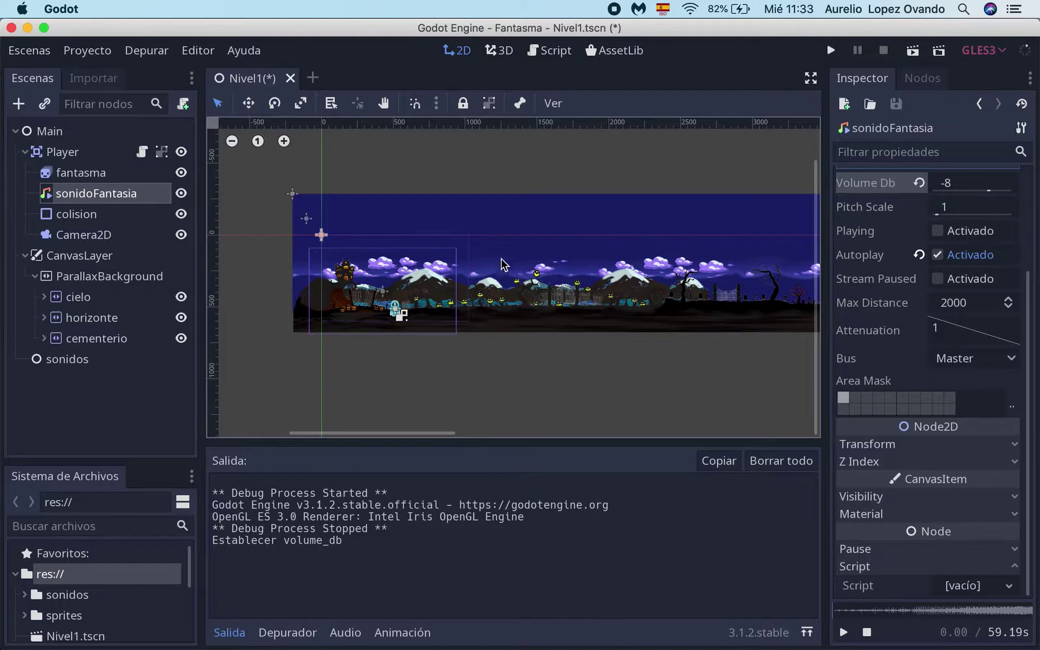
{"action": "left_click", "coordinate": [35, 277]}
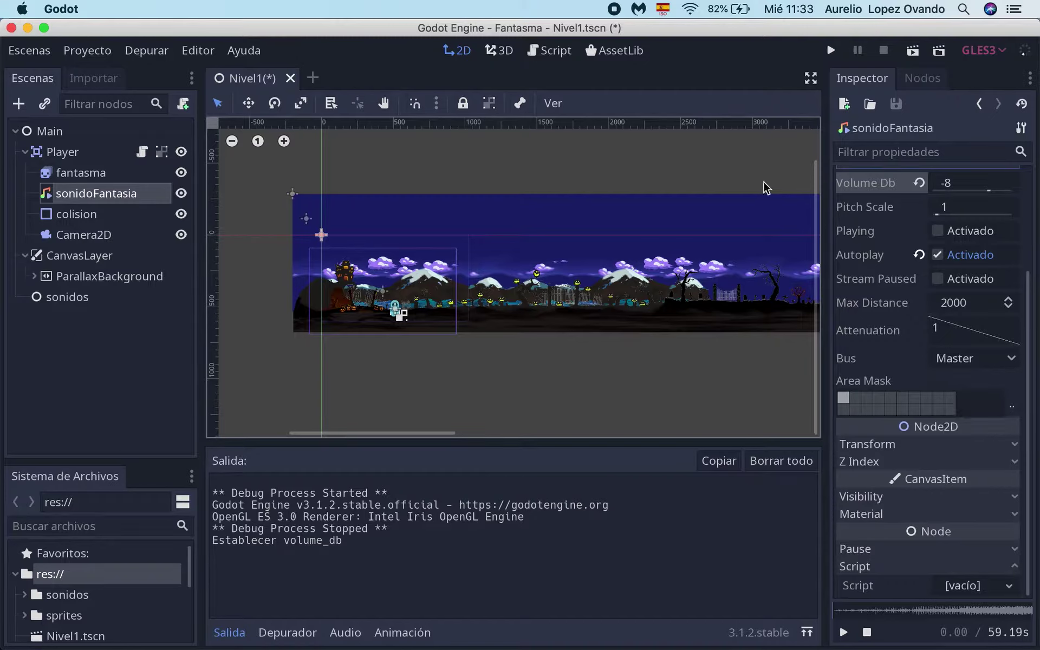
{"action": "left_click", "coordinate": [952, 187]}
{"action": "left_click", "coordinate": [951, 187]}
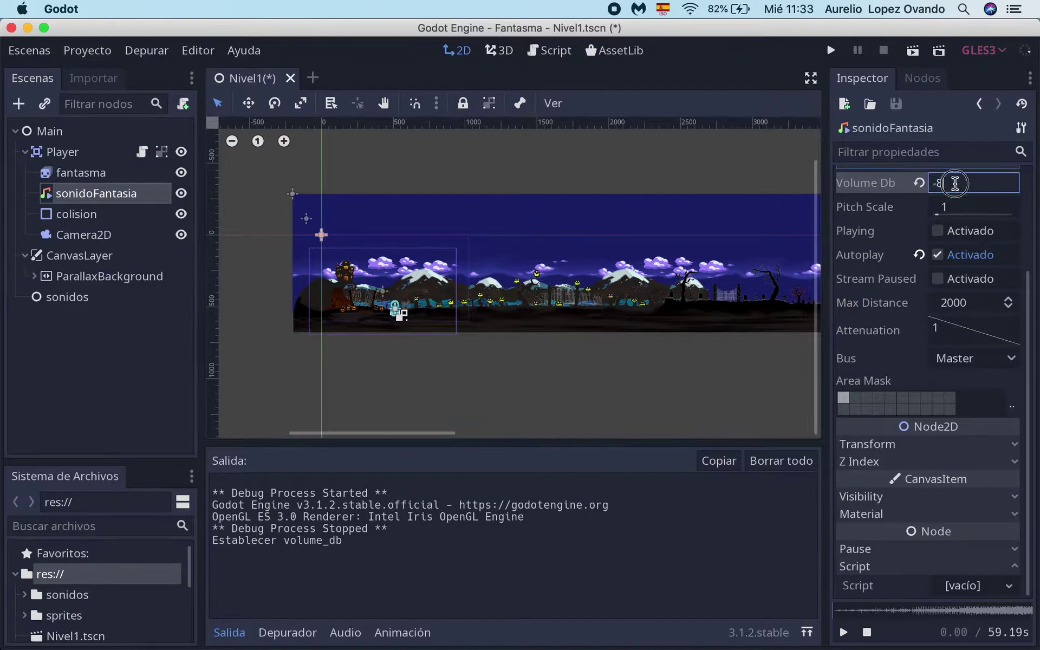
{"action": "type", "text": "12"}
{"action": "key", "text": "Return"}
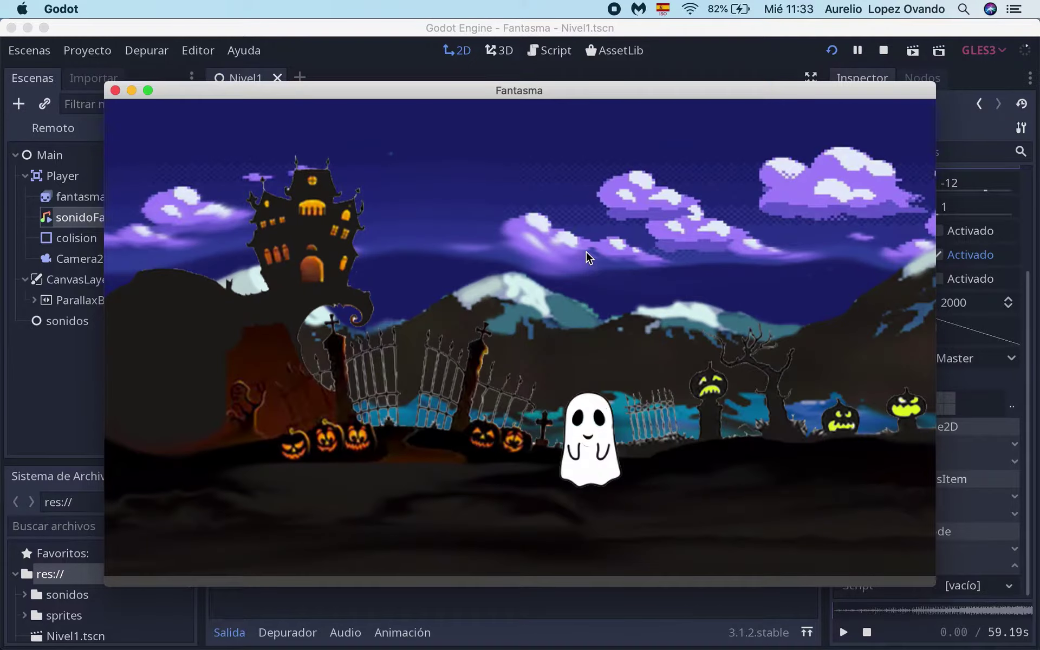
- Fly the ghost up, then back and forth left and right across the level
{"action": "key", "text": "space"}
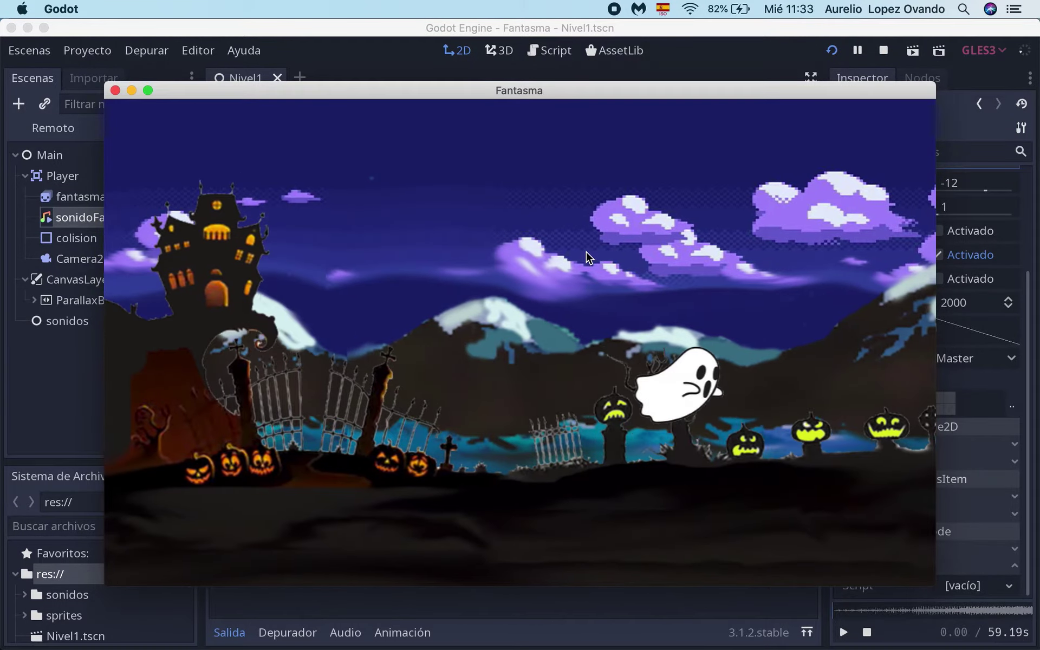
{"action": "key", "text": "Left"}
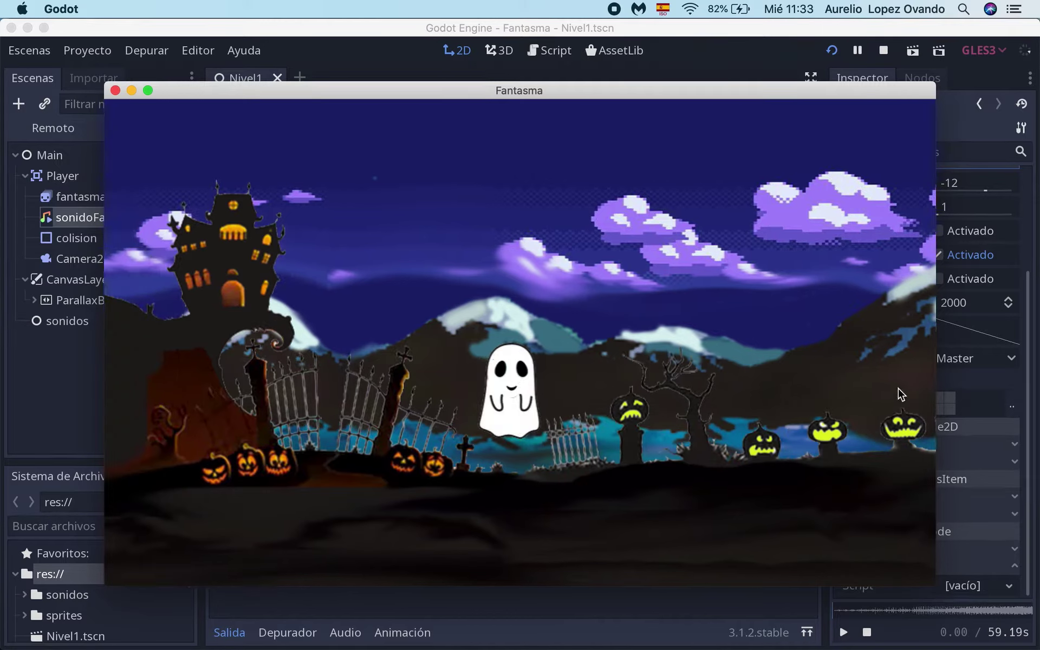
{"action": "key", "text": "Right"}
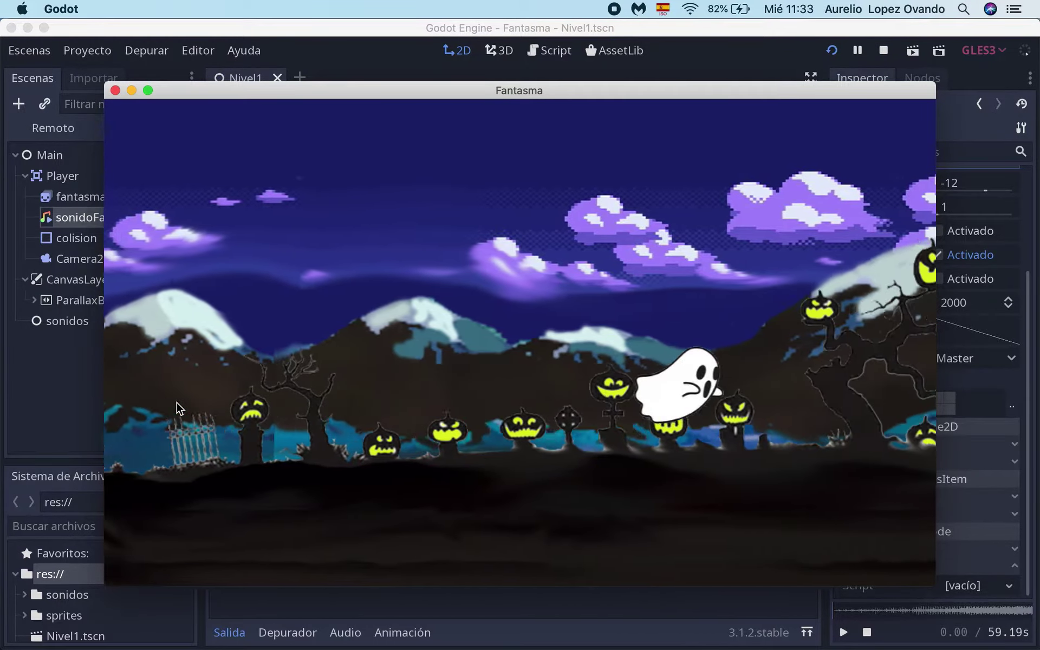
{"action": "key", "text": "Left"}
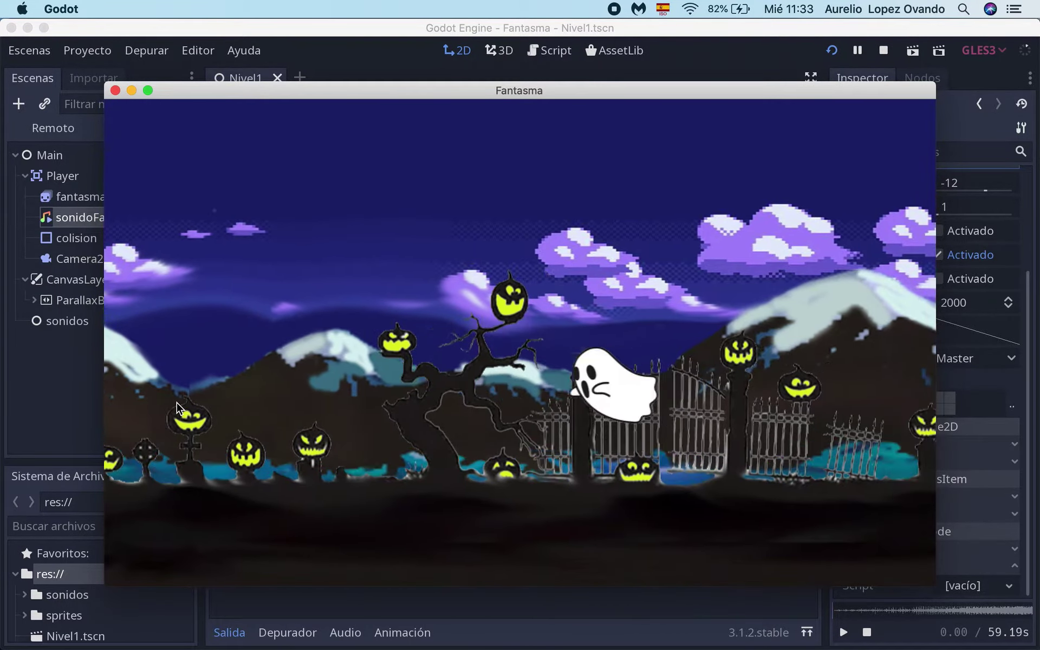
{"action": "key", "text": "Right"}
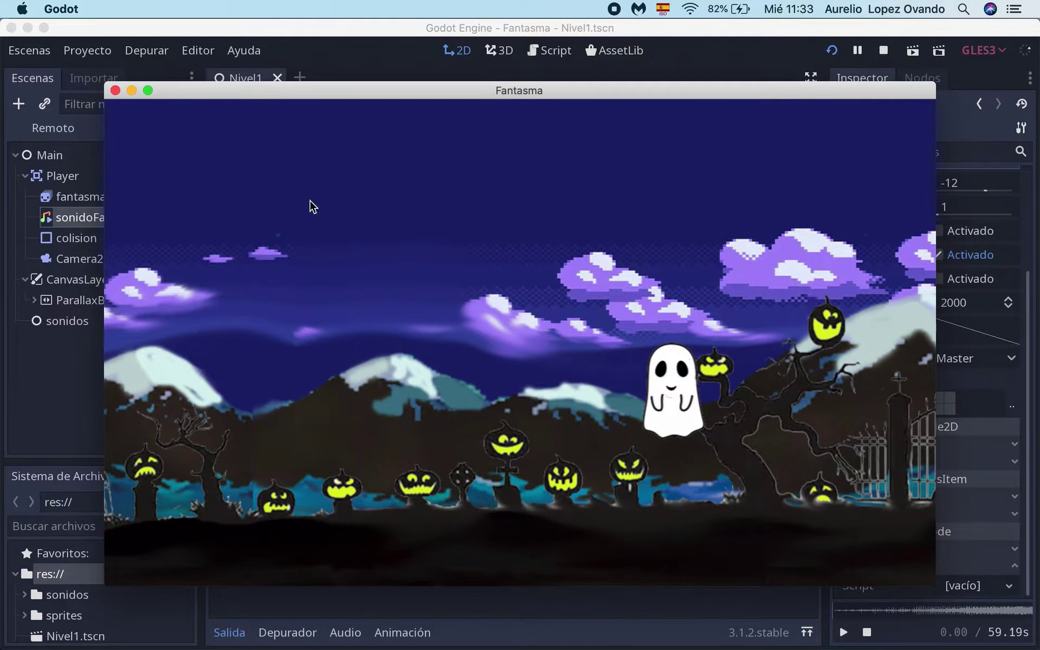
- Close the game and bring the golosinas Finder window forward
{"action": "left_click", "coordinate": [115, 91]}
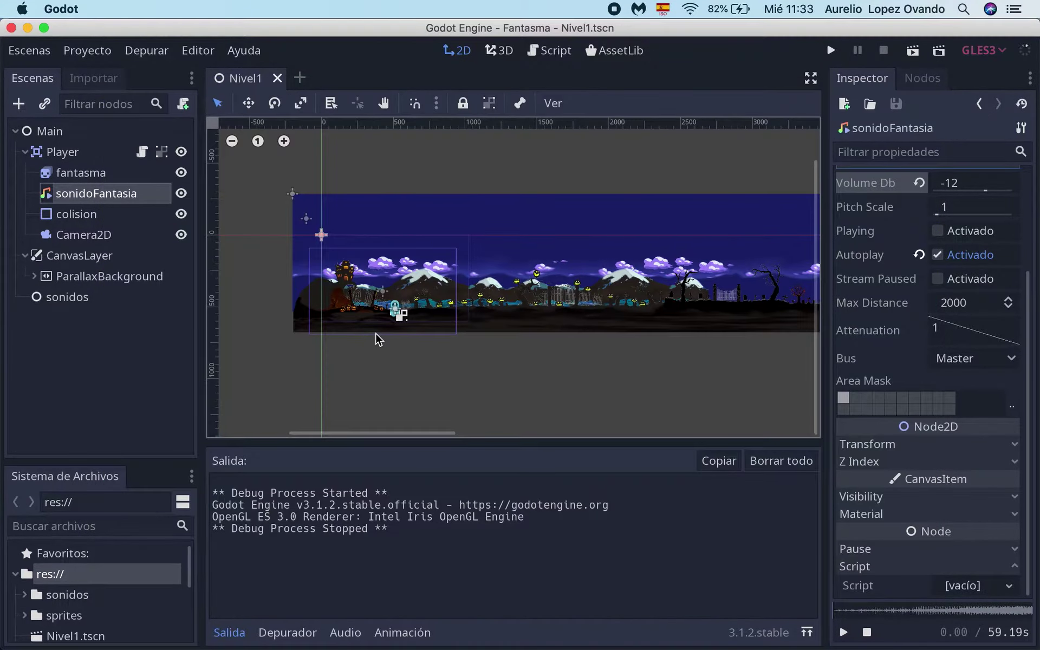
{"action": "key", "text": "ctrl+Up"}
{"action": "left_click", "coordinate": [186, 488]}
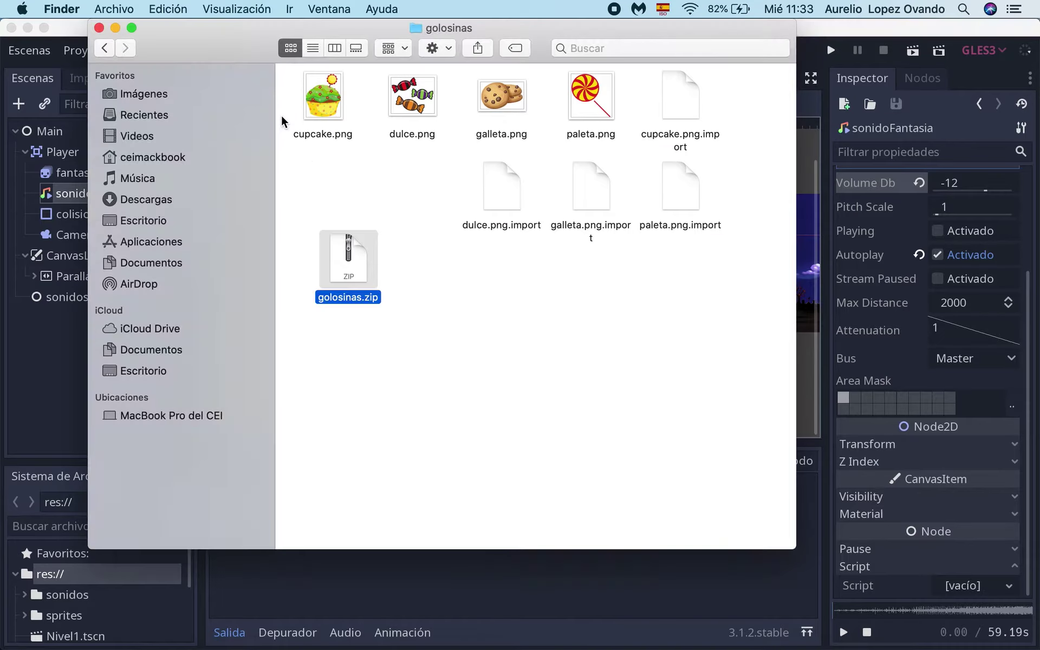
- Move golosinas.zip to the trash
{"action": "left_click", "coordinate": [340, 255]}
{"action": "right_click", "coordinate": [343, 253]}
{"action": "left_click", "coordinate": [391, 302]}
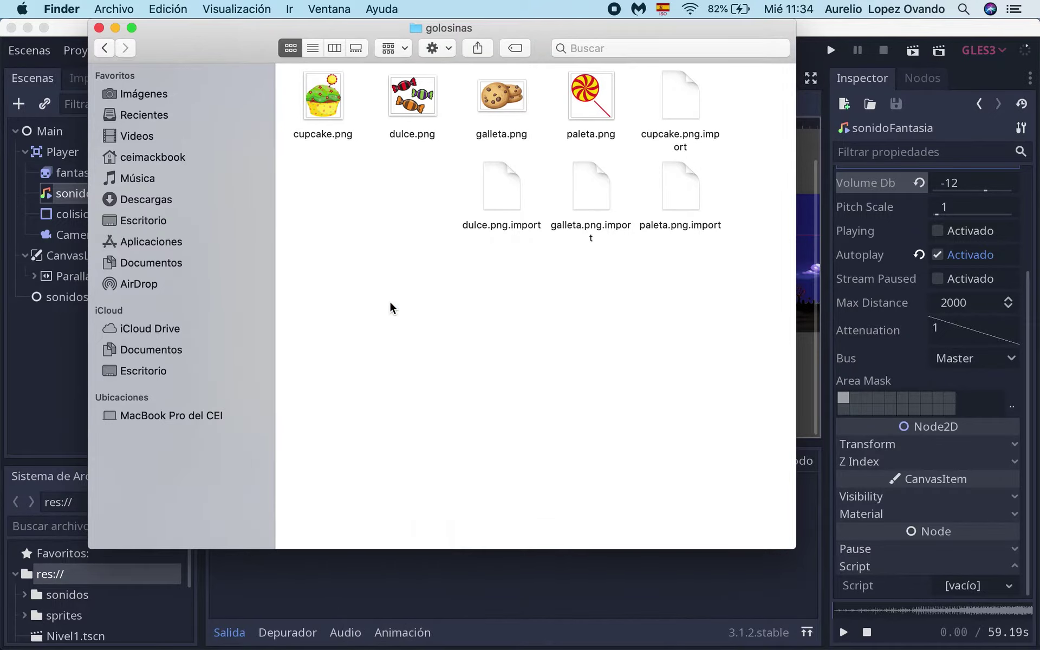
- Select cupcake.png, dulce.png, galleta.png and paleta.png in turn
{"action": "left_click", "coordinate": [320, 112]}
{"action": "left_click", "coordinate": [415, 105]}
{"action": "left_click", "coordinate": [496, 108]}
{"action": "left_click", "coordinate": [614, 105]}
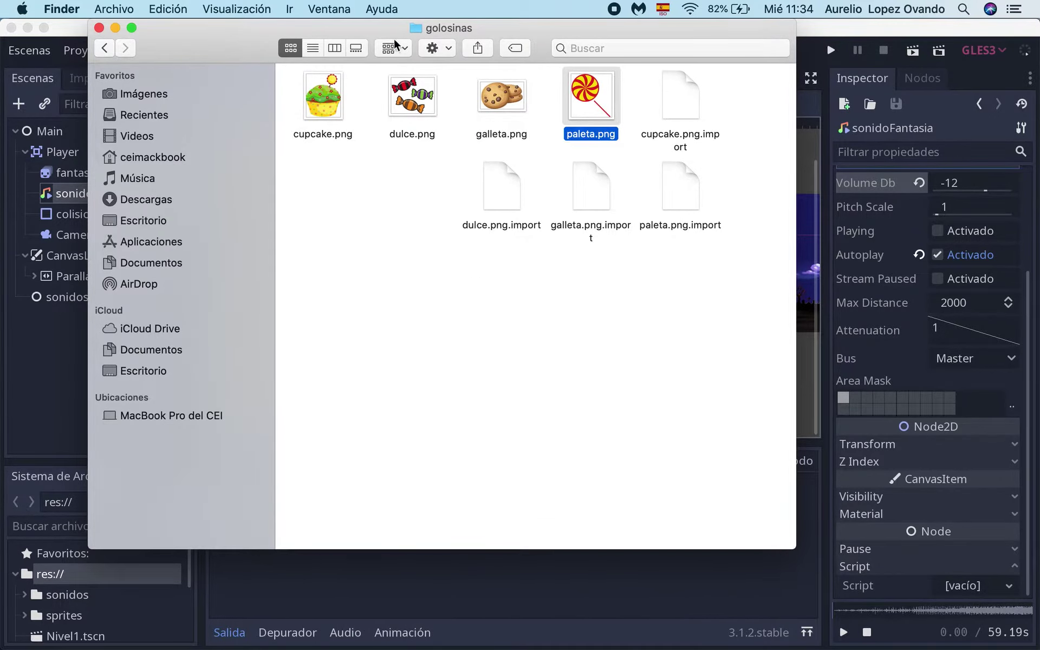
- Go up to sprites, look over the fantasma, background and golosinas folders, then go up again
{"action": "left_click", "coordinate": [105, 47]}
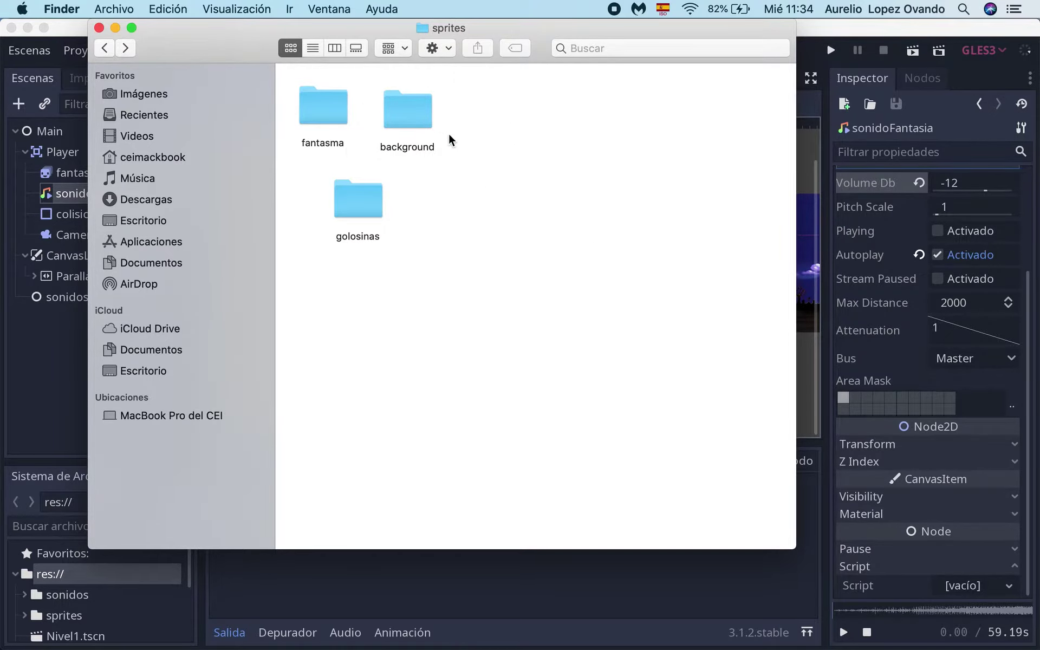
{"action": "left_click", "coordinate": [323, 122]}
{"action": "left_click", "coordinate": [394, 126]}
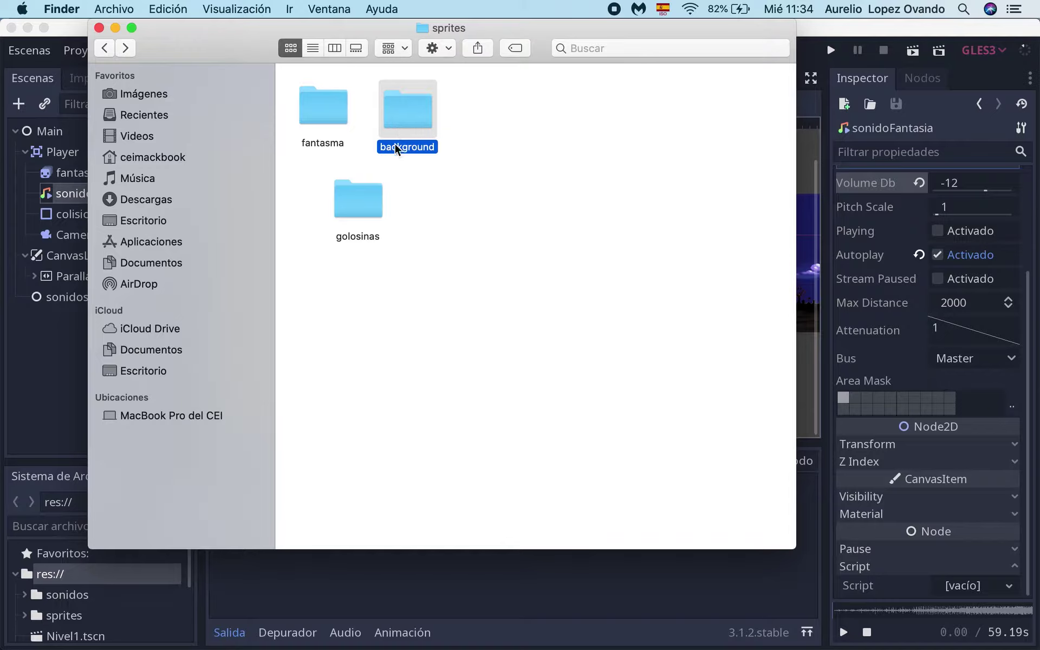
{"action": "left_click", "coordinate": [369, 194]}
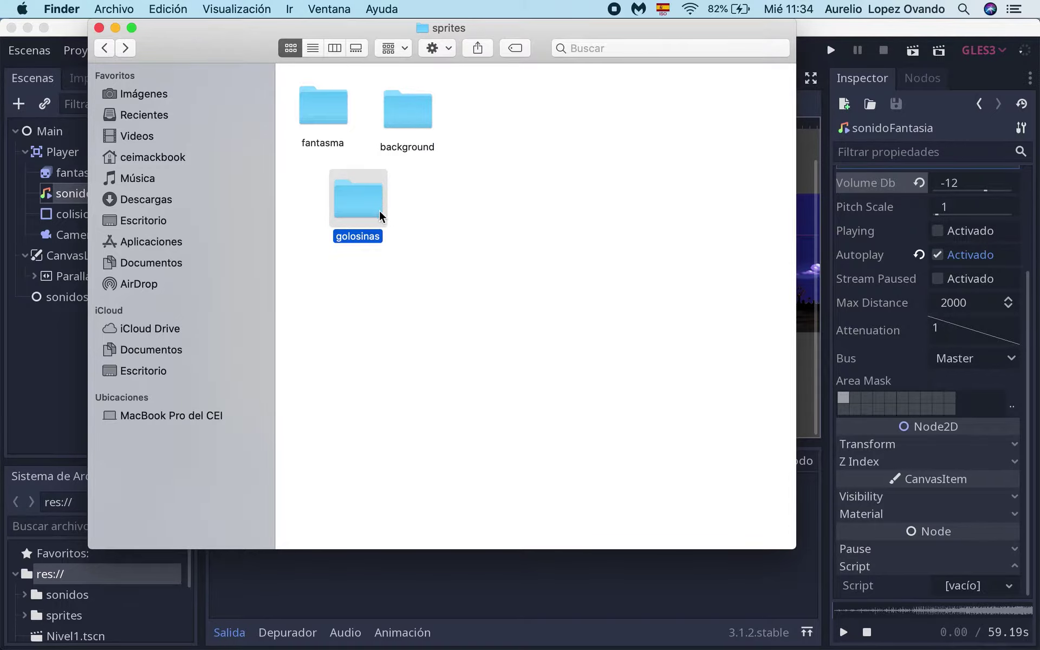
{"action": "left_click", "coordinate": [105, 49]}
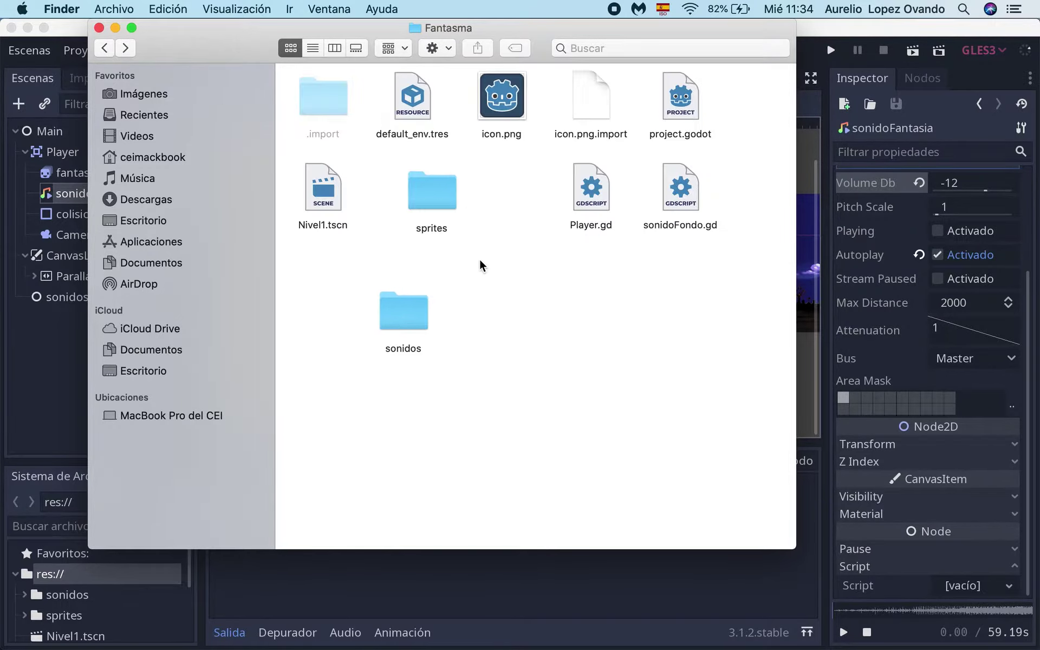
- Open sprites, peek into fantasma, then open background and right-click backgrounds_fantasma.zip
{"action": "double_click", "coordinate": [431, 197]}
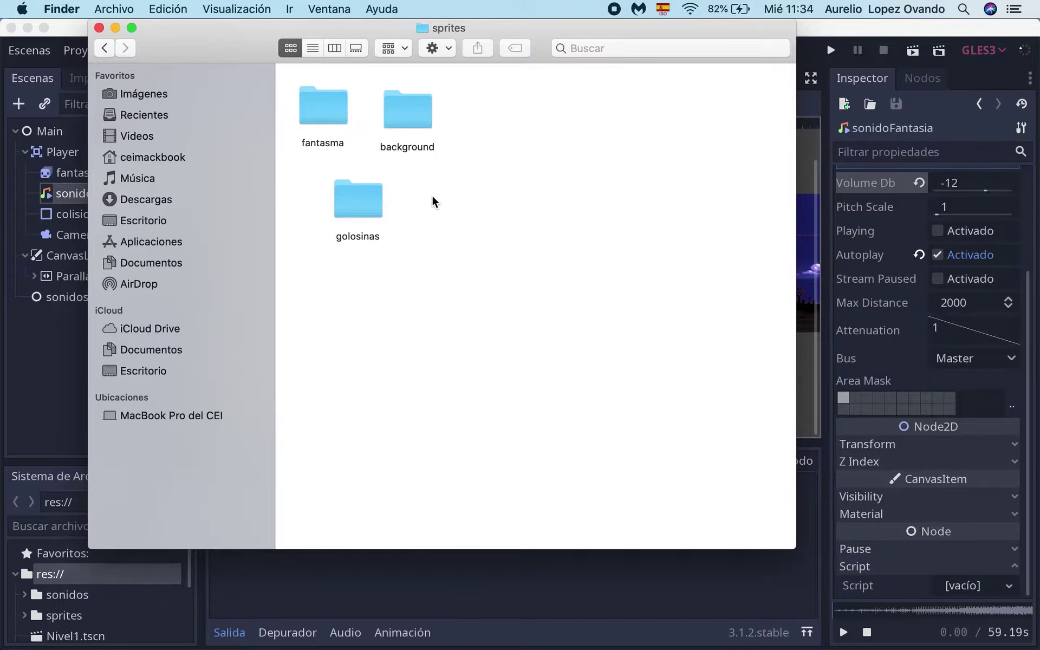
{"action": "double_click", "coordinate": [325, 112]}
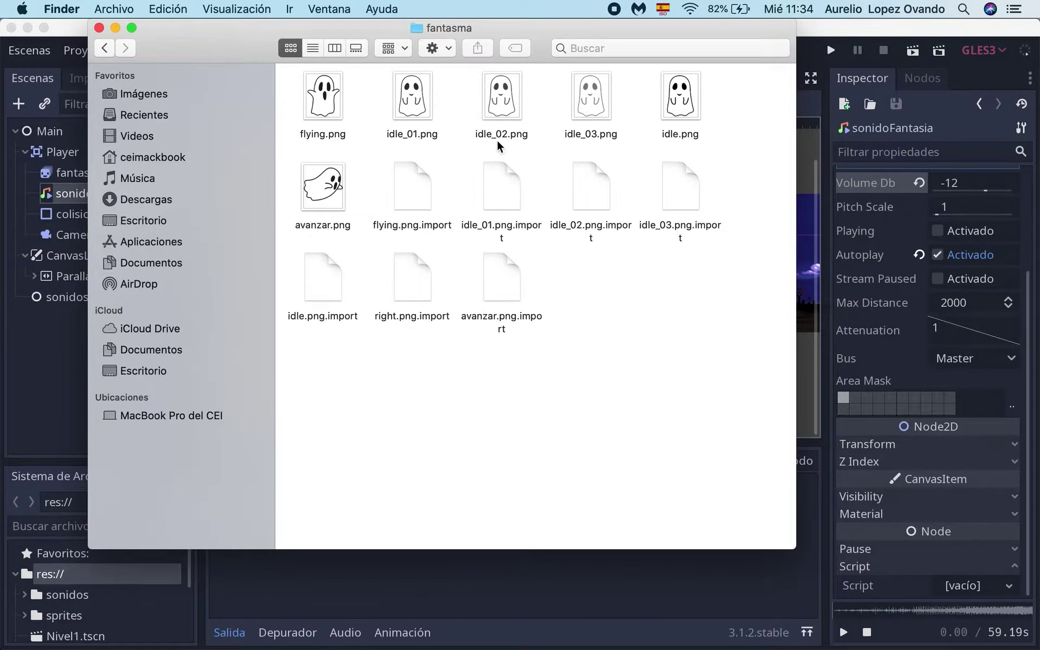
{"action": "left_click", "coordinate": [105, 49]}
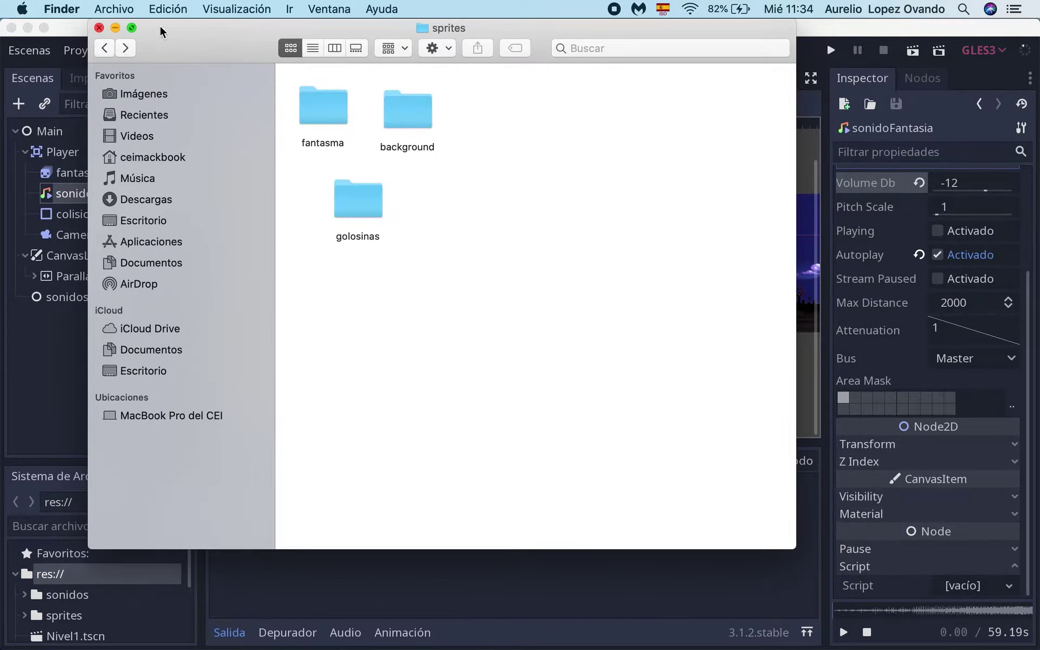
{"action": "double_click", "coordinate": [420, 126]}
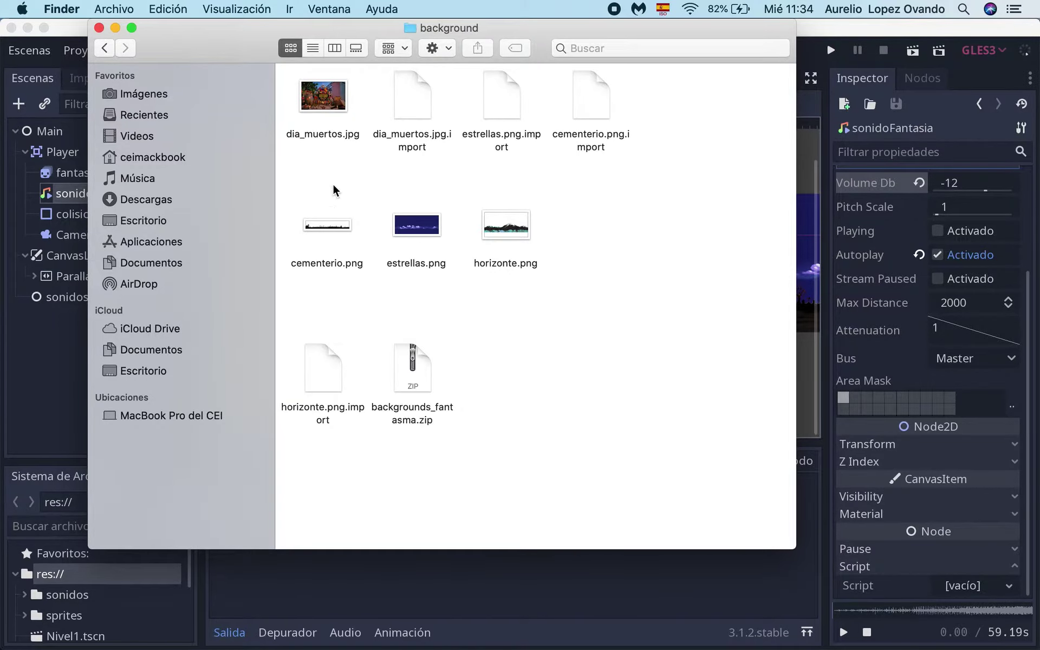
{"action": "right_click", "coordinate": [424, 377]}
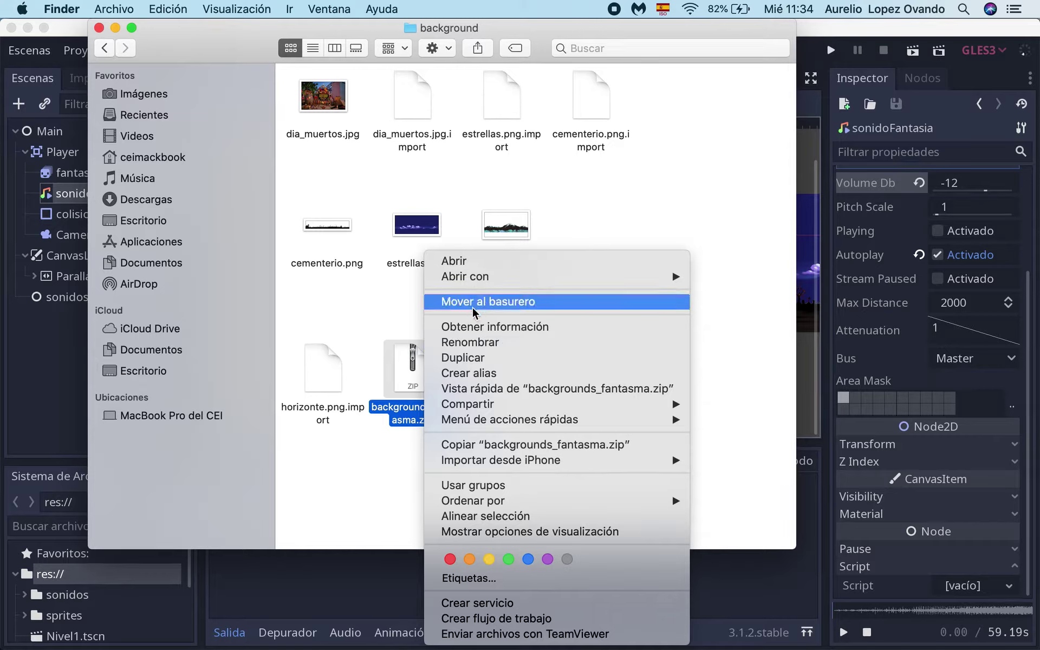
- Trash backgrounds_fantasma.zip and dia_muertos.jpg from the background folder
{"action": "left_click", "coordinate": [472, 304]}
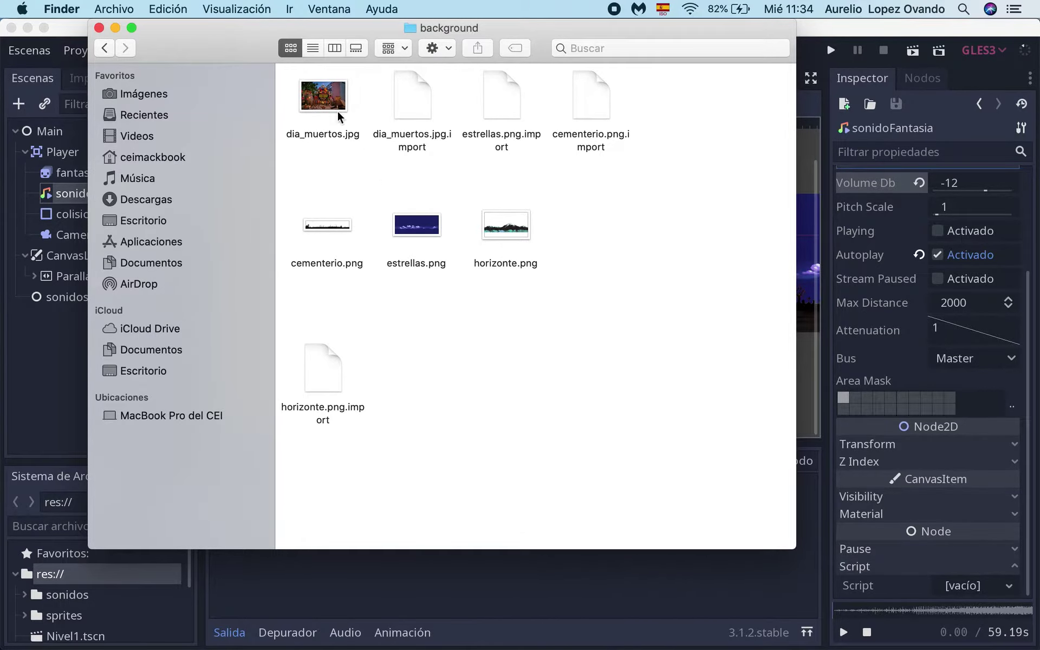
{"action": "left_click", "coordinate": [323, 106]}
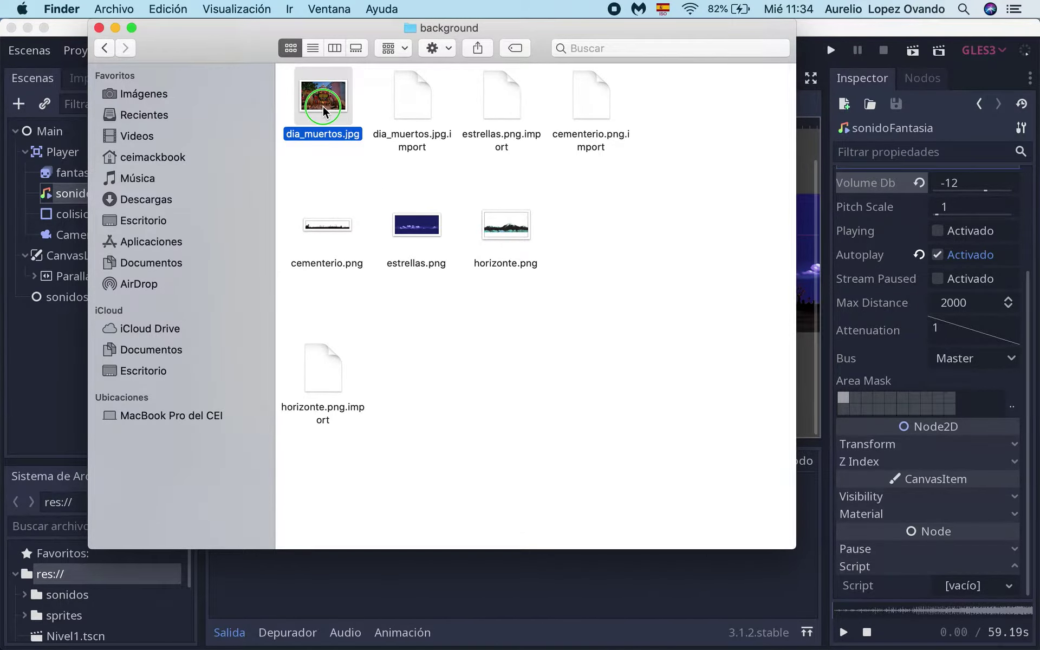
{"action": "right_click", "coordinate": [323, 106]}
{"action": "left_click", "coordinate": [354, 154]}
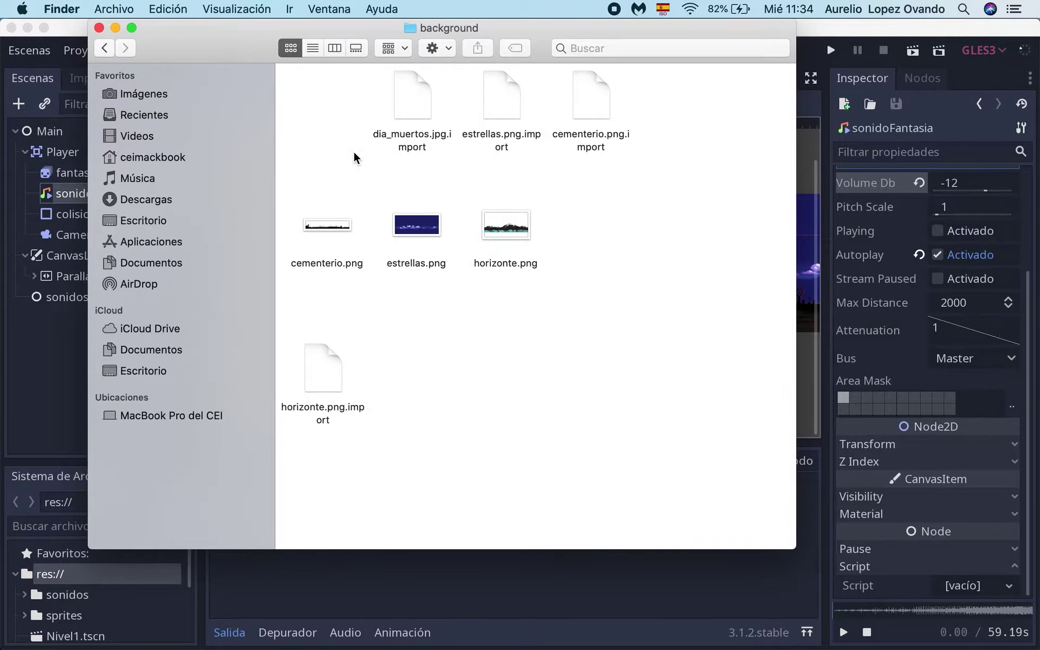
- Open the golosinas folder, view dulce.png, galleta.png and paleta.png, then minimize the window
{"action": "left_click", "coordinate": [106, 47]}
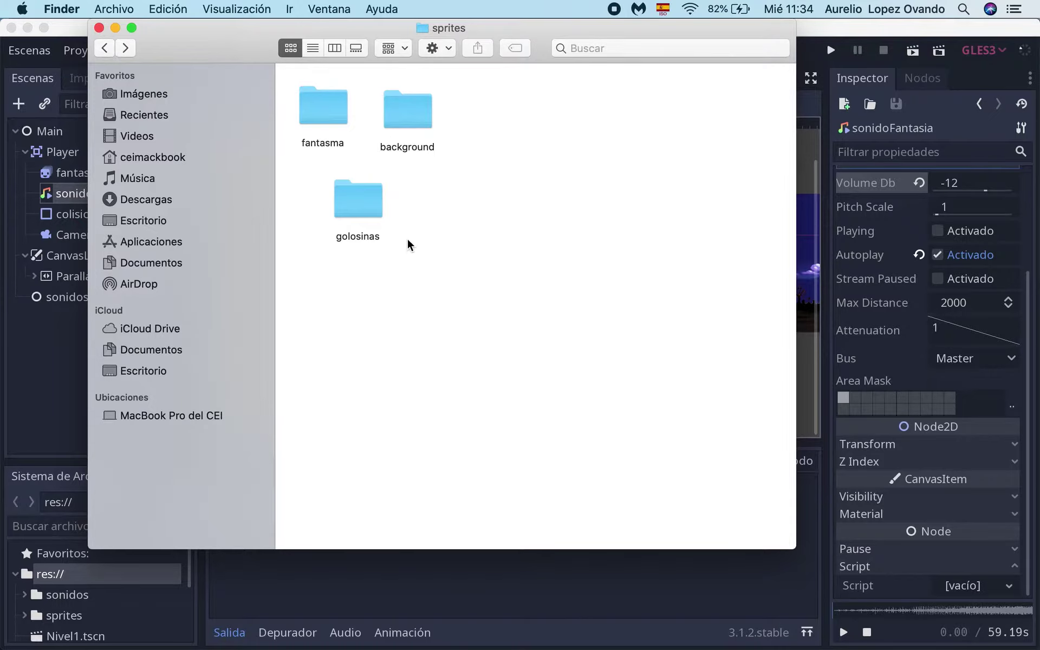
{"action": "left_click", "coordinate": [356, 198]}
{"action": "double_click", "coordinate": [355, 198]}
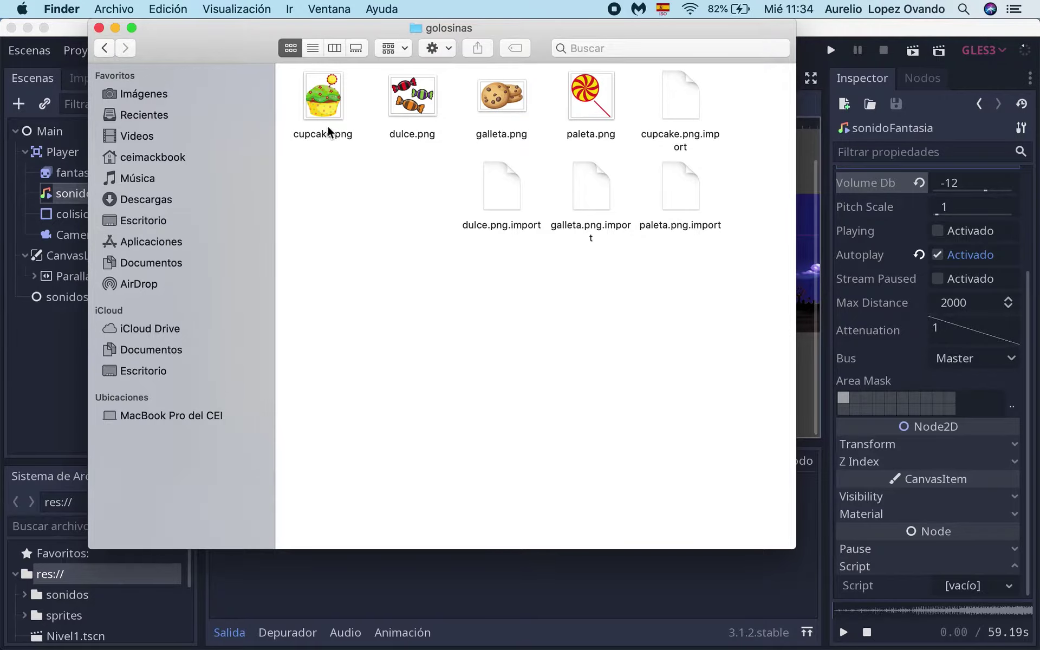
{"action": "left_click", "coordinate": [424, 109]}
{"action": "left_click", "coordinate": [518, 115]}
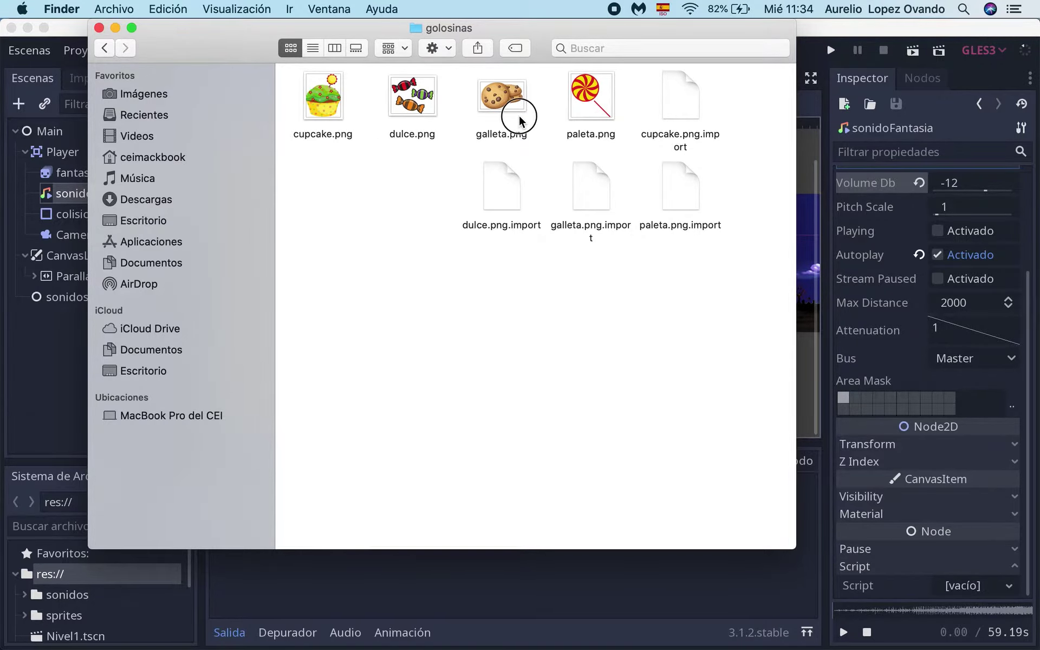
{"action": "left_click", "coordinate": [587, 107]}
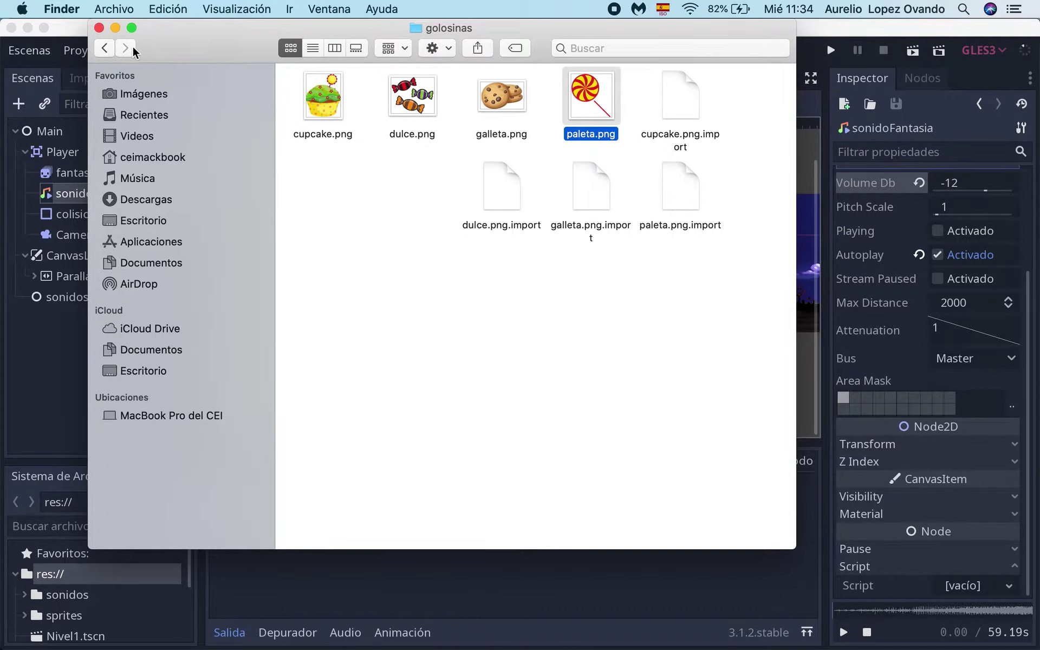
{"action": "left_click", "coordinate": [117, 28]}
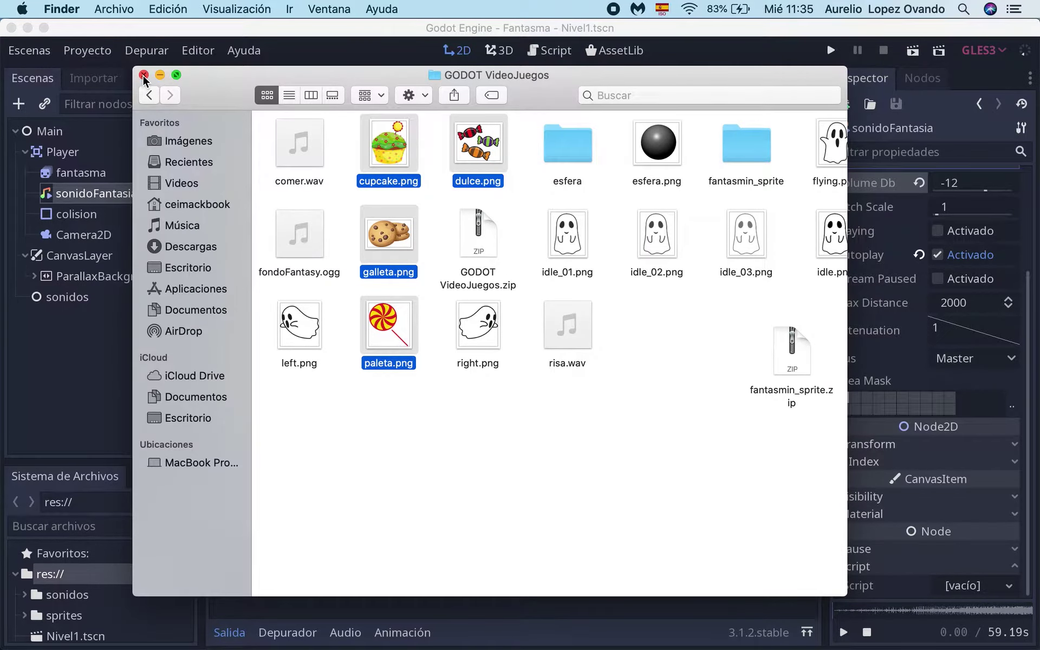
- Close the Finder window, collapse Player in Godot's Scene dock and select Main
{"action": "left_click", "coordinate": [143, 74]}
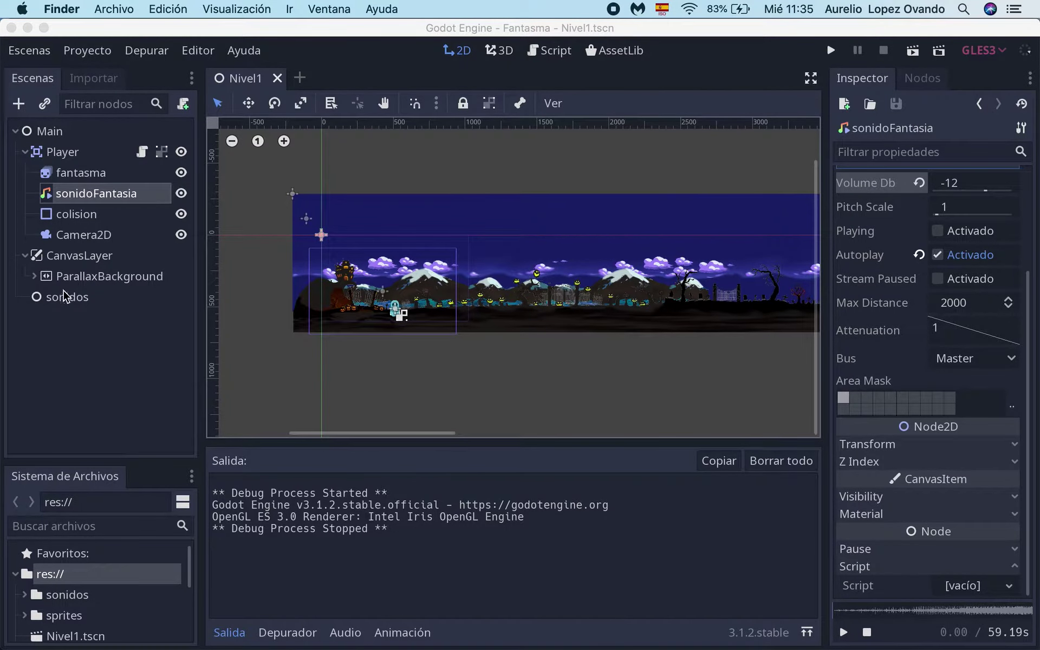
{"action": "left_click", "coordinate": [26, 156]}
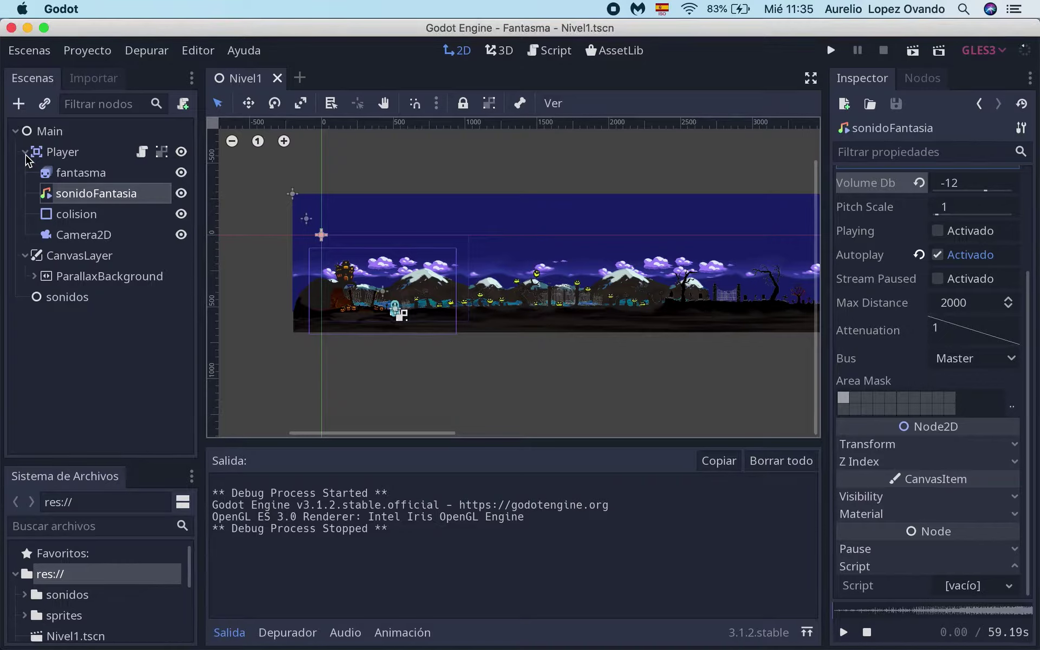
{"action": "left_click", "coordinate": [25, 153]}
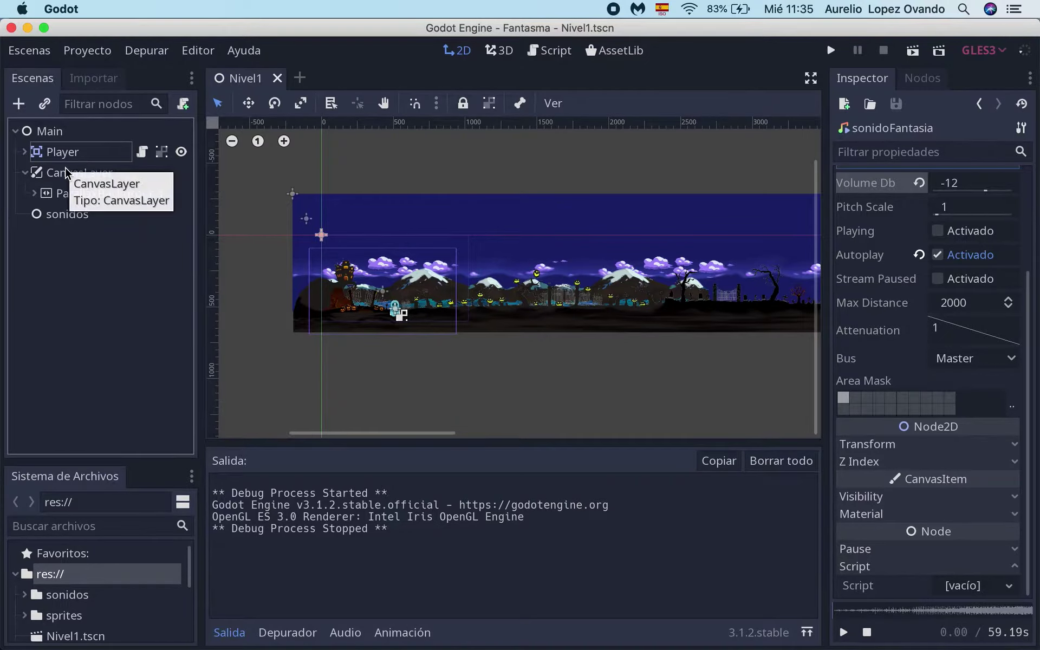
{"action": "left_click", "coordinate": [42, 135]}
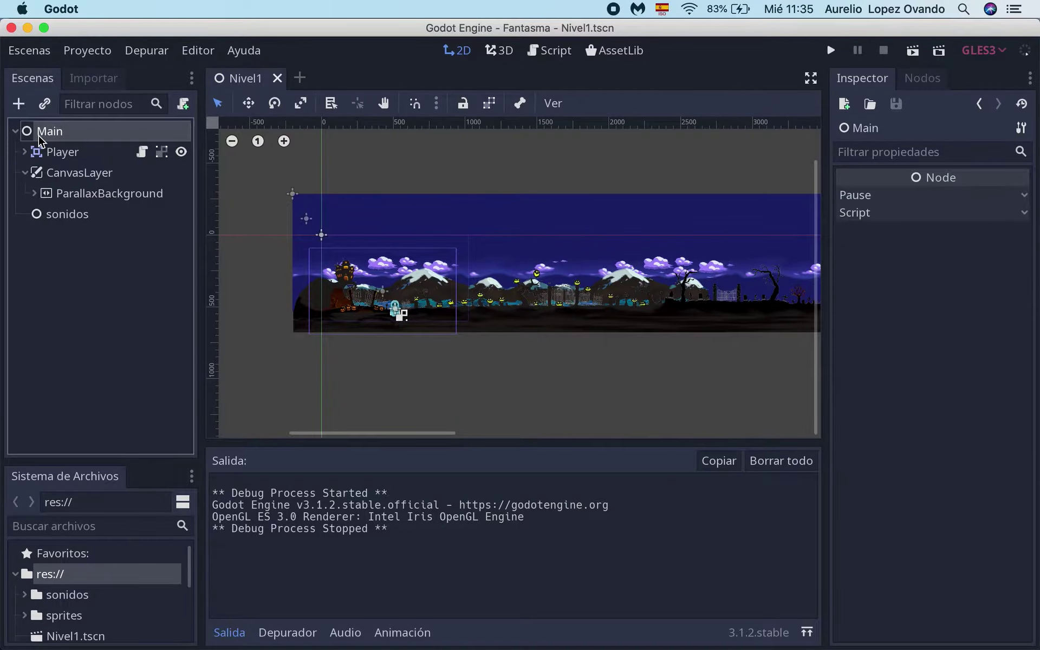
- Add a plain Node under Main and rename it golosinas
{"action": "left_click", "coordinate": [19, 104]}
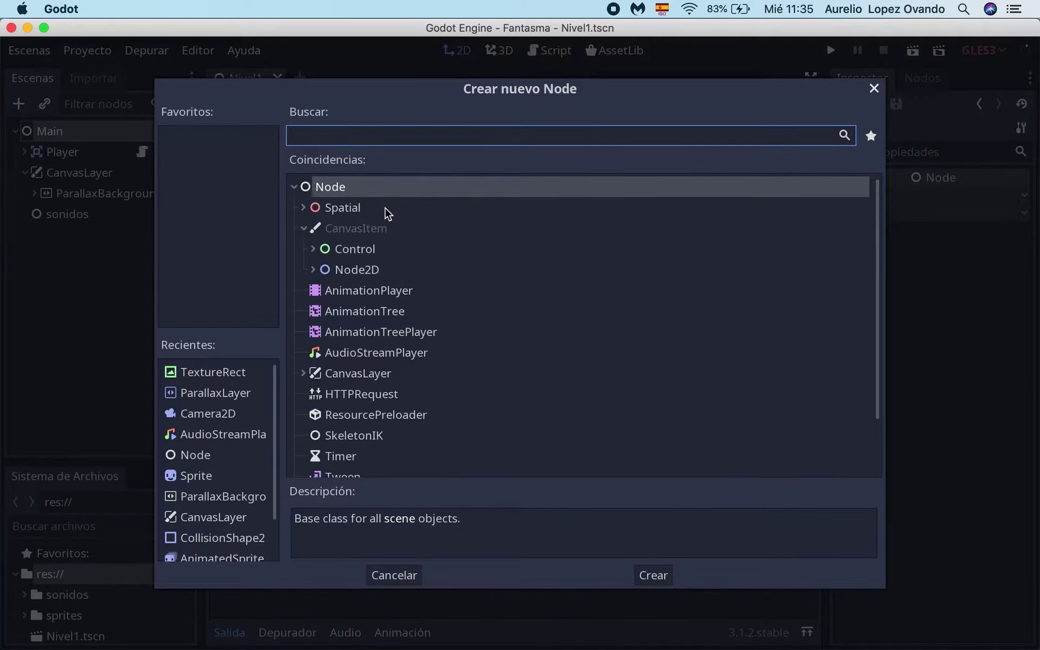
{"action": "left_click", "coordinate": [653, 575]}
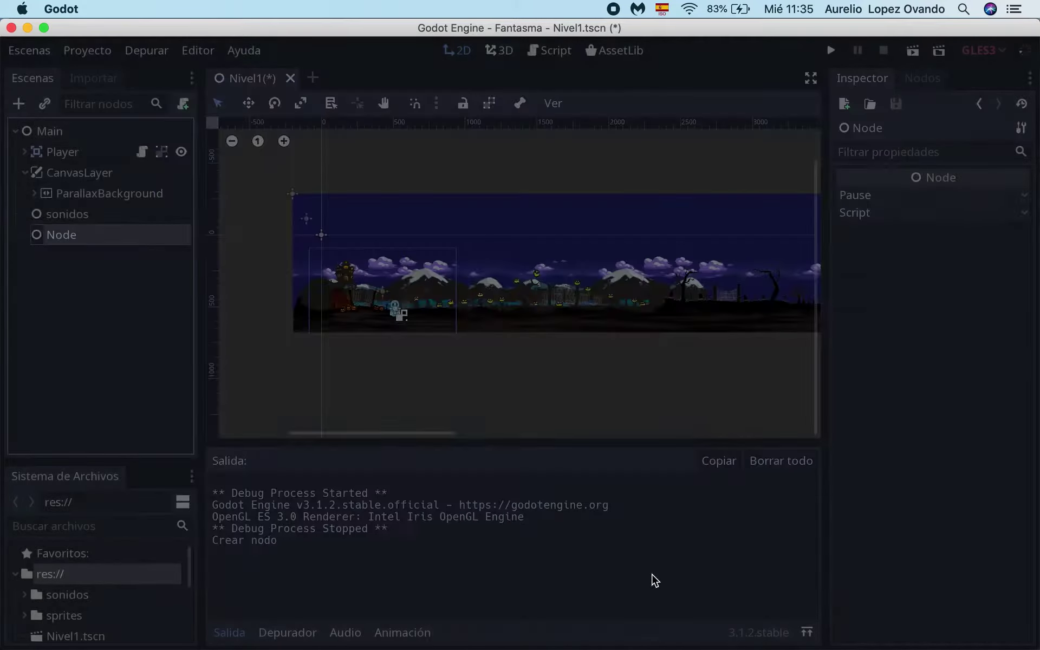
{"action": "left_click", "coordinate": [82, 242]}
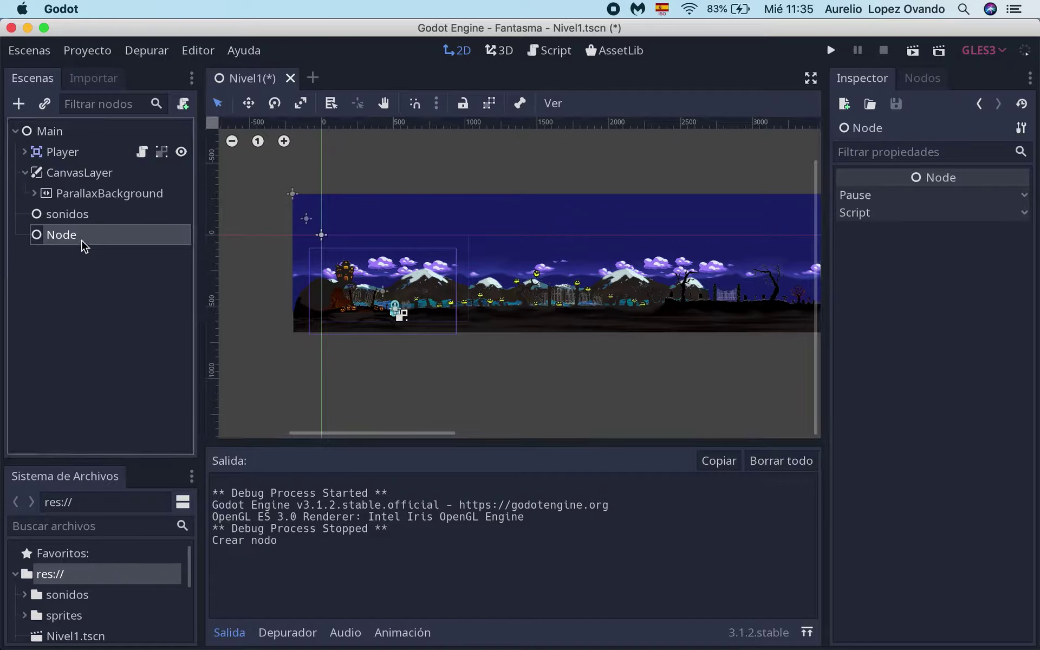
{"action": "double_click", "coordinate": [93, 243]}
{"action": "type", "text": "golosinas"}
{"action": "key", "text": "Return"}
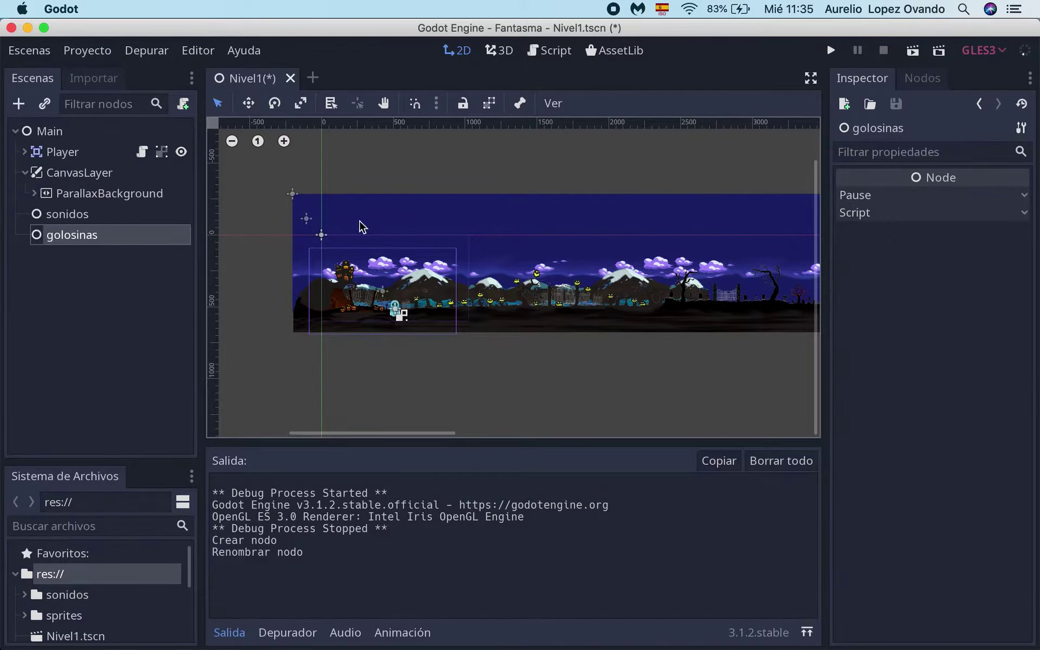
{"action": "scroll", "coordinate": [410, 322], "scroll_direction": "left", "scroll_amount": 2}
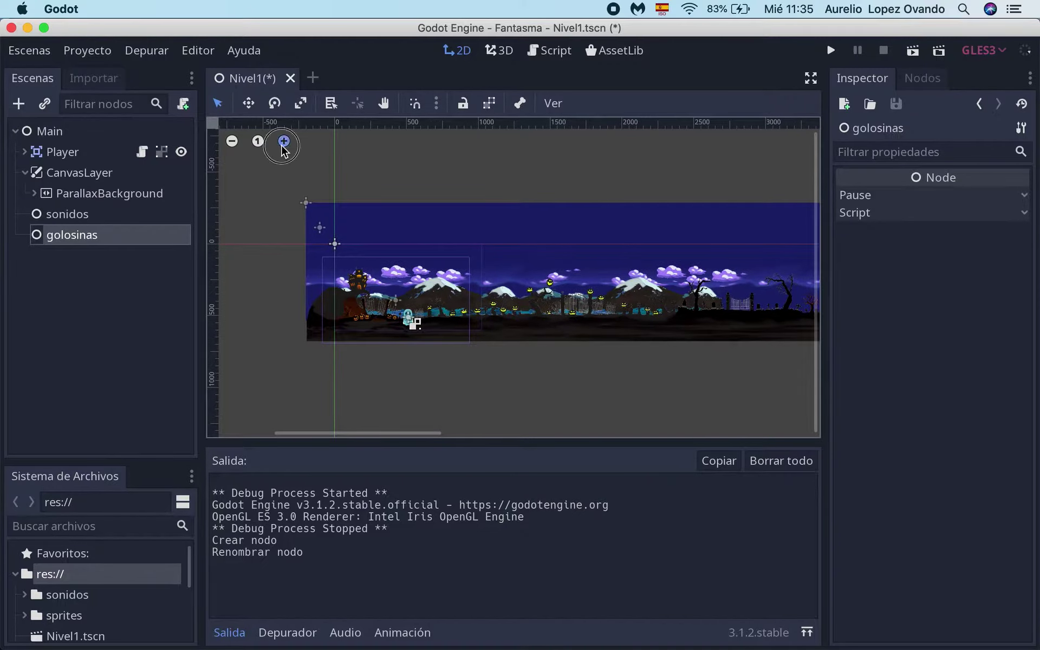
{"action": "left_click", "coordinate": [283, 141]}
{"action": "left_click", "coordinate": [284, 142]}
{"action": "scroll", "coordinate": [389, 296], "scroll_direction": "left", "scroll_amount": 10}
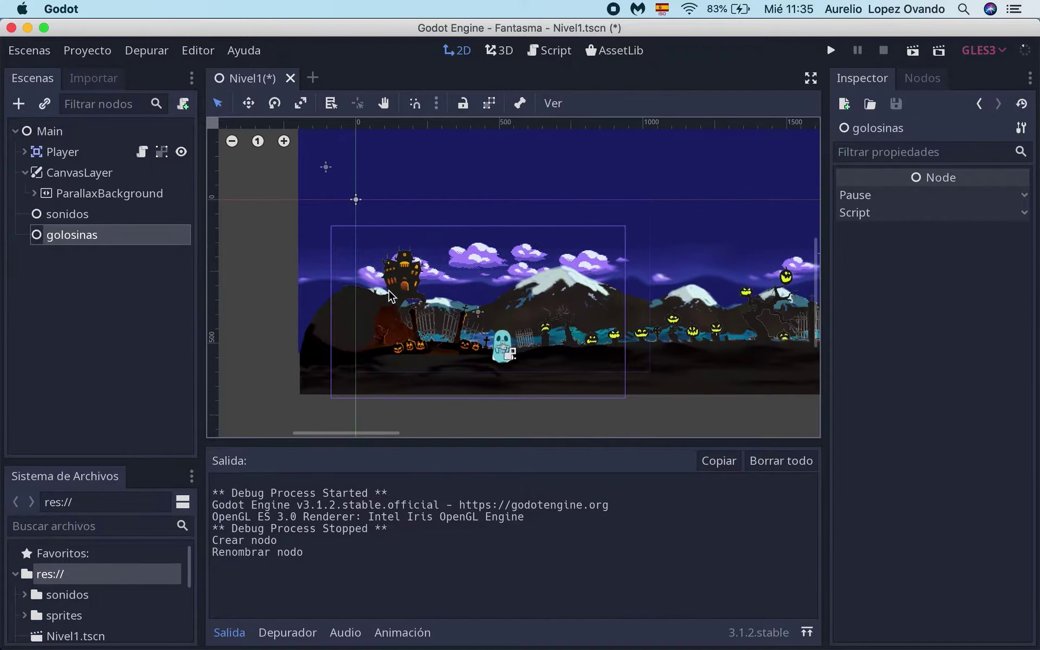
{"action": "scroll", "coordinate": [388, 297], "scroll_direction": "up", "scroll_amount": 3}
{"action": "scroll", "coordinate": [388, 296], "scroll_direction": "right", "scroll_amount": 1}
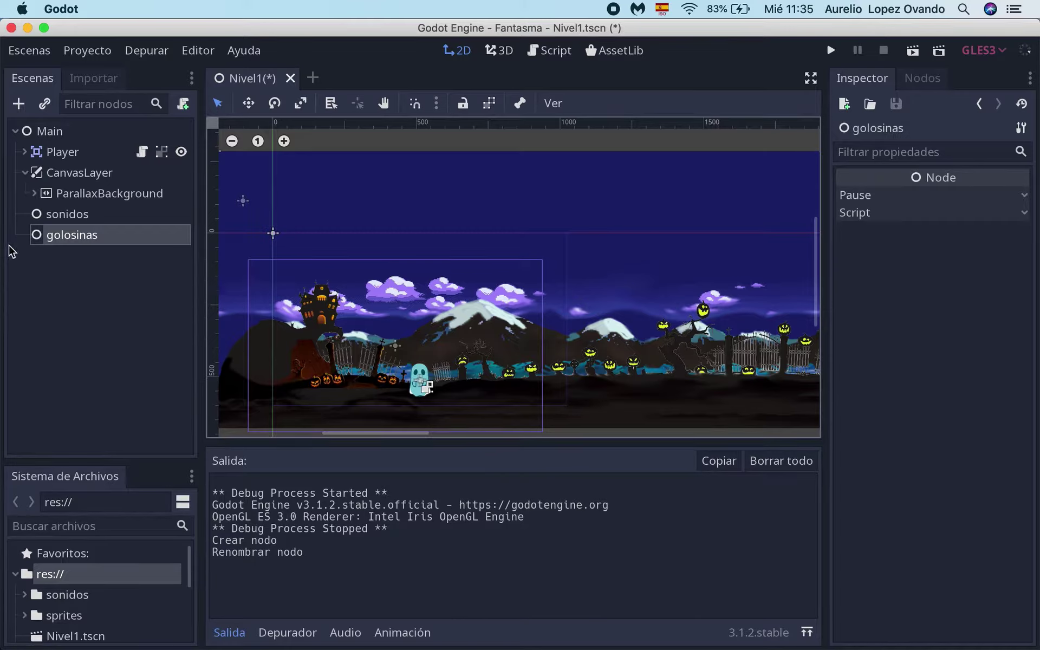
{"action": "left_click", "coordinate": [35, 194]}
{"action": "left_click", "coordinate": [43, 214]}
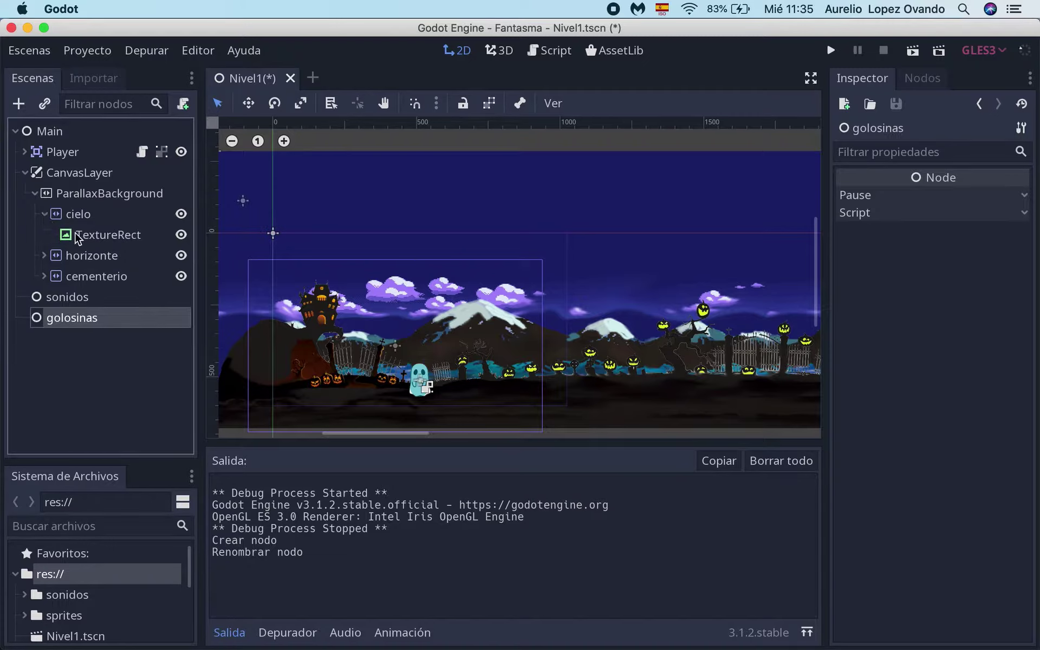
{"action": "left_click", "coordinate": [92, 238]}
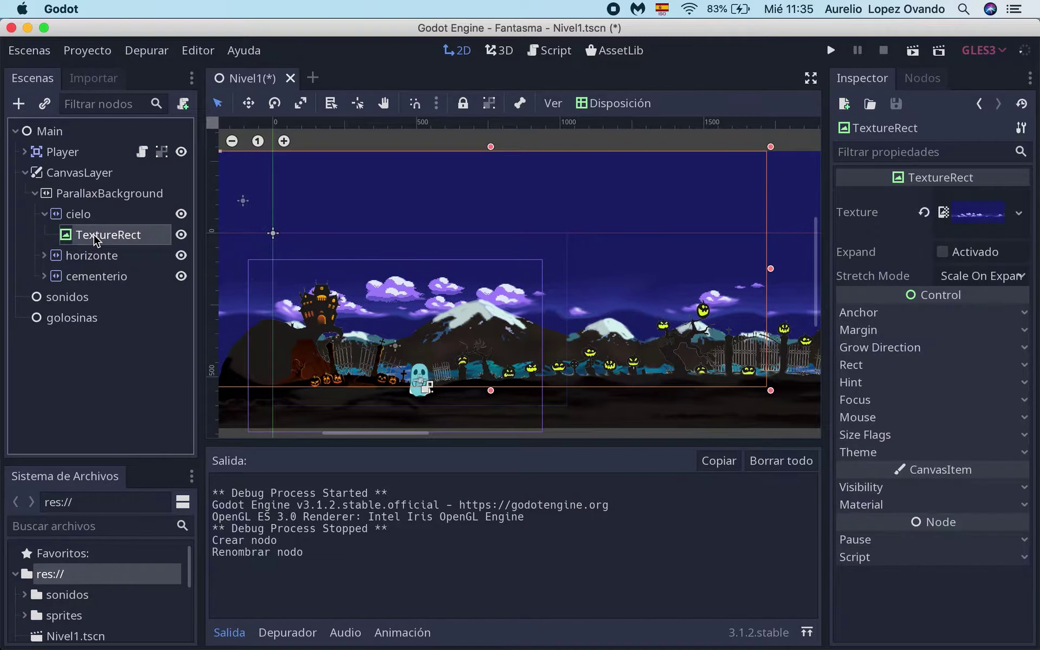
{"action": "left_click", "coordinate": [44, 213]}
{"action": "left_click", "coordinate": [35, 193]}
{"action": "left_click", "coordinate": [34, 194]}
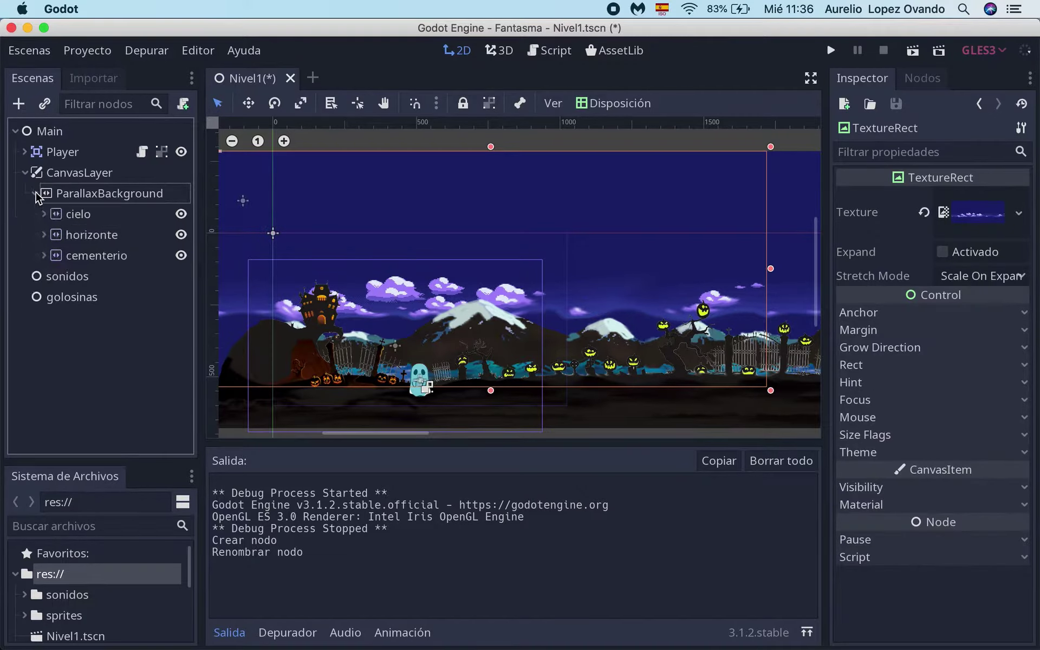
{"action": "left_click", "coordinate": [44, 213]}
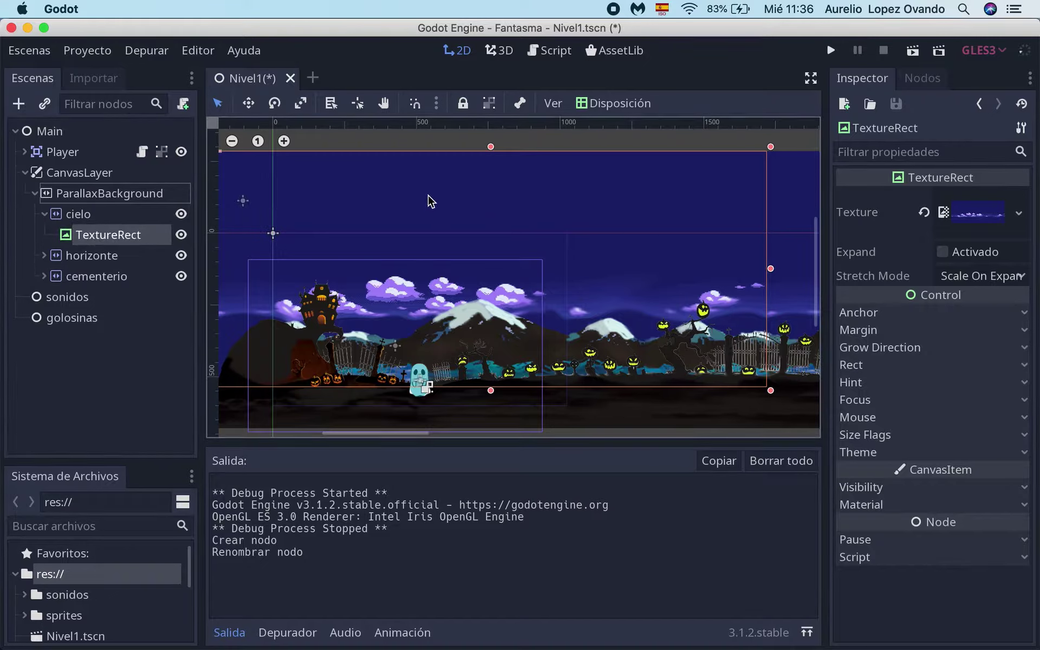
{"action": "left_click", "coordinate": [34, 199]}
{"action": "left_click", "coordinate": [24, 172]}
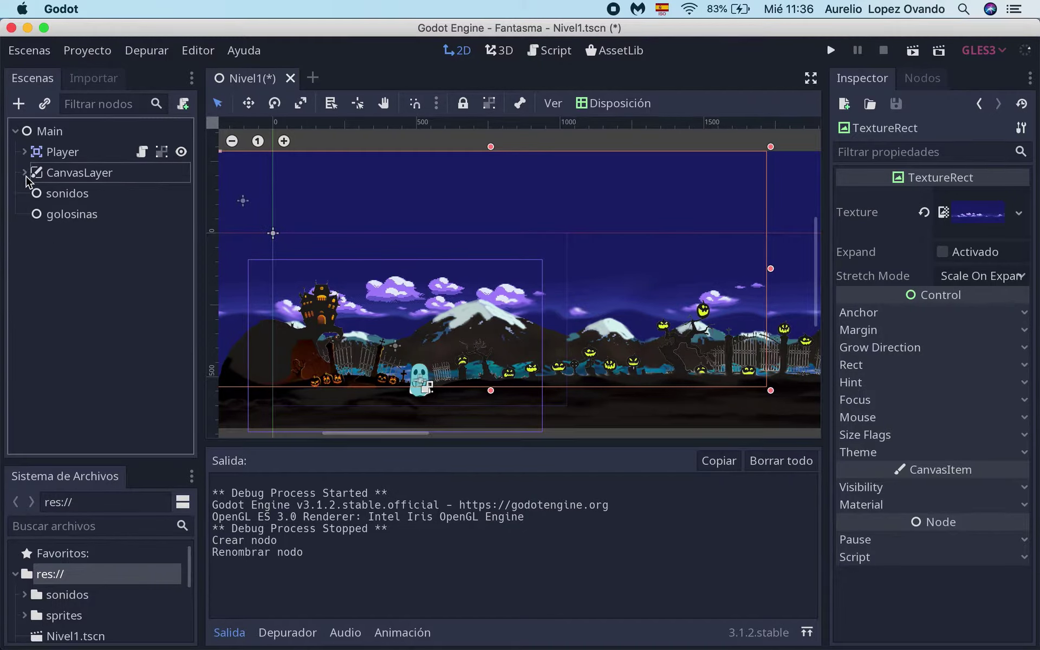
{"action": "left_click", "coordinate": [56, 215]}
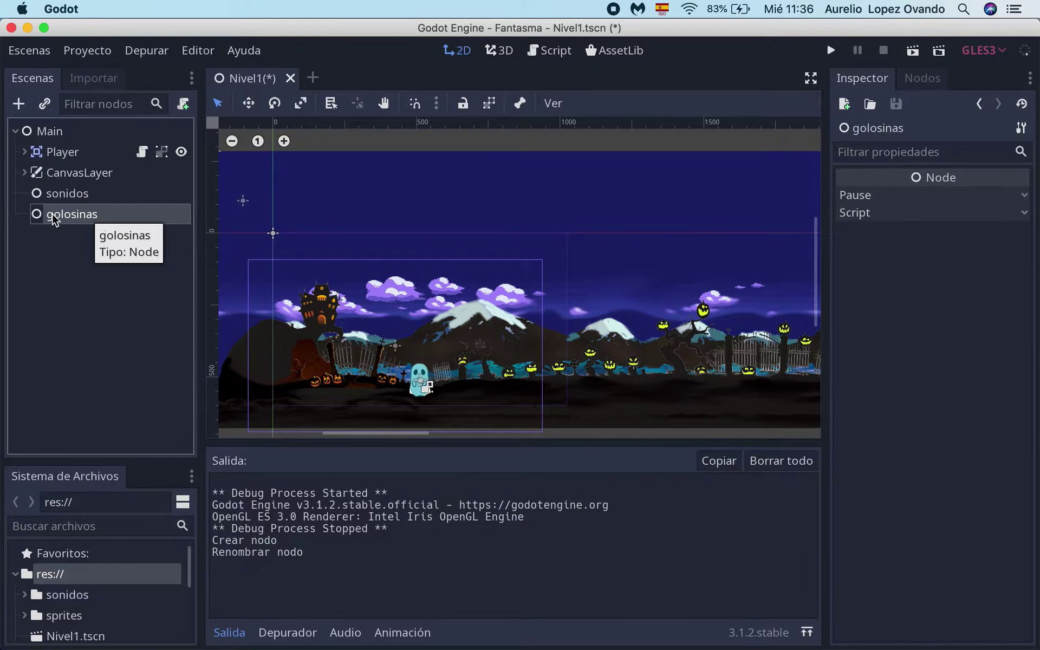
- Add an Area2D under golosinas and name it pastelito
{"action": "left_click", "coordinate": [18, 104]}
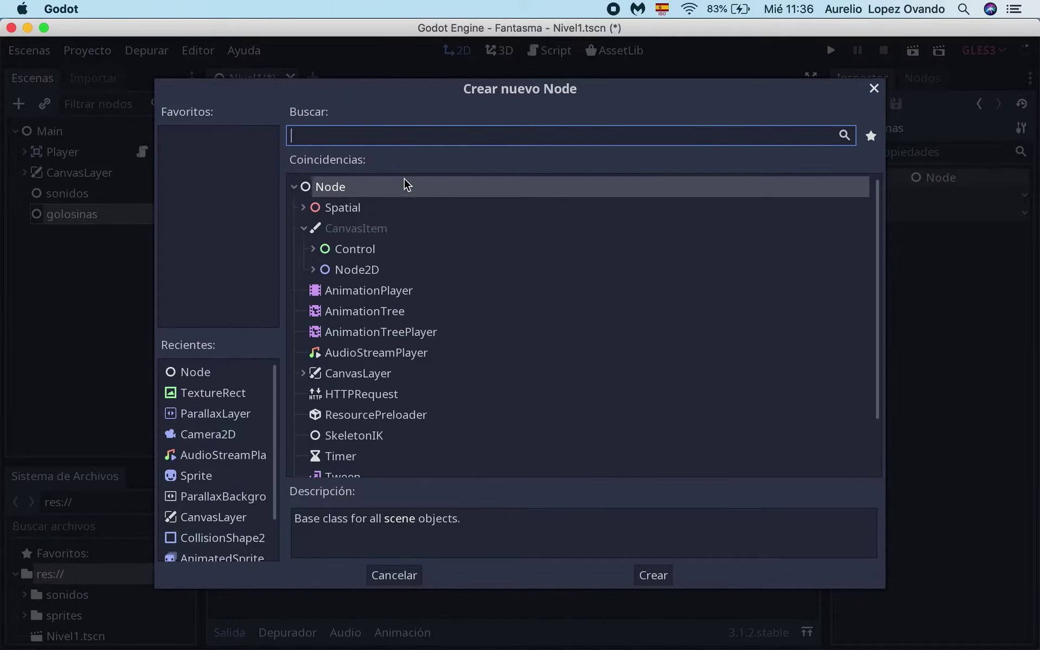
{"action": "type", "text": "area"}
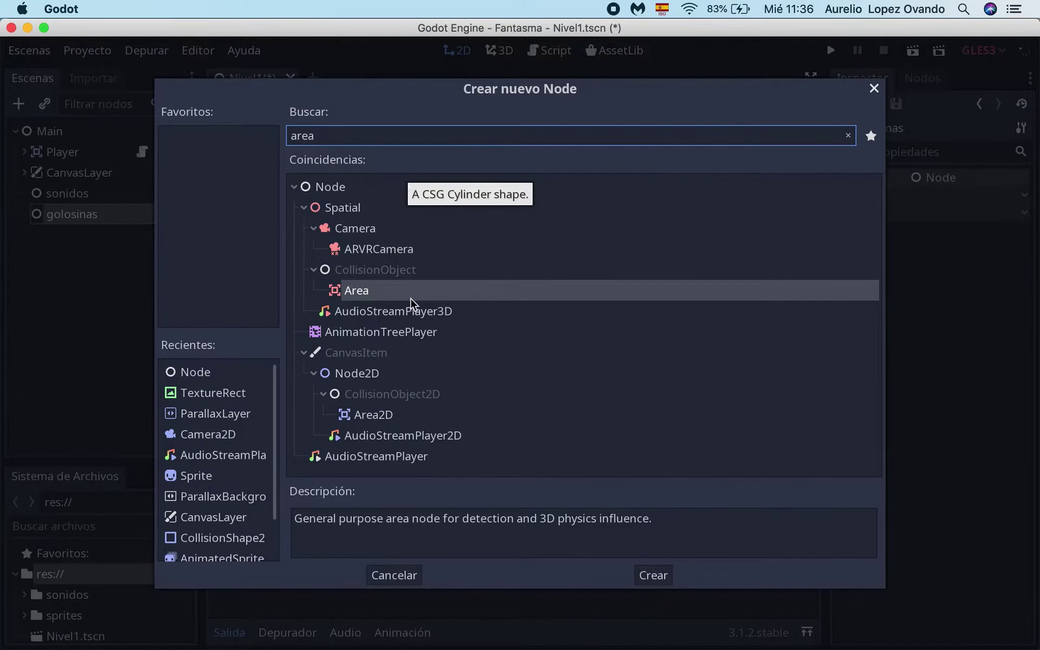
{"action": "left_click", "coordinate": [385, 416]}
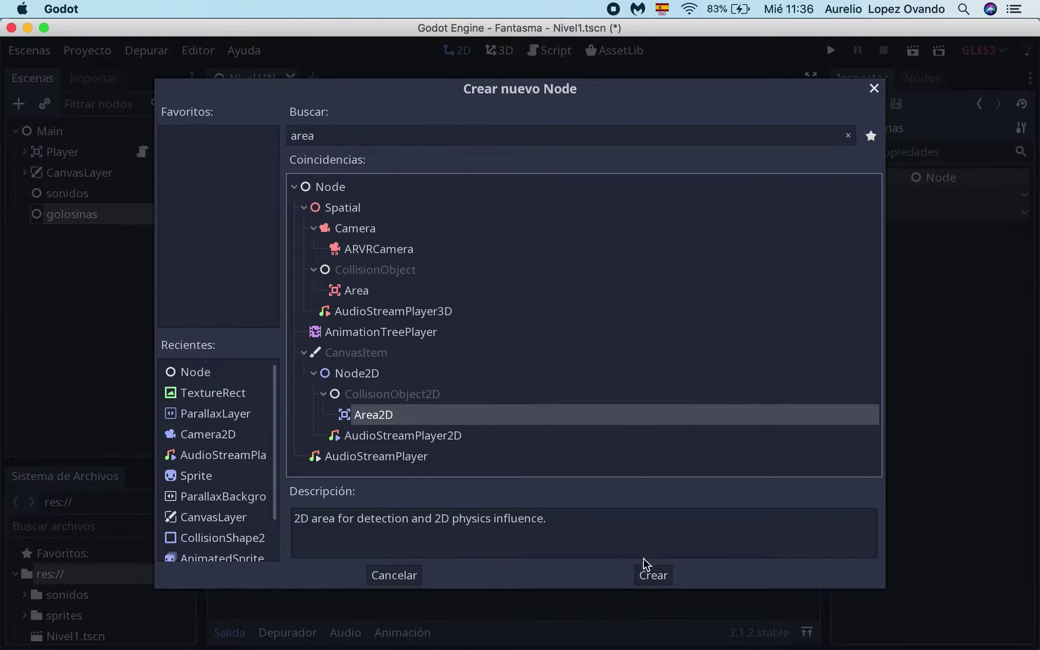
{"action": "left_click", "coordinate": [653, 576]}
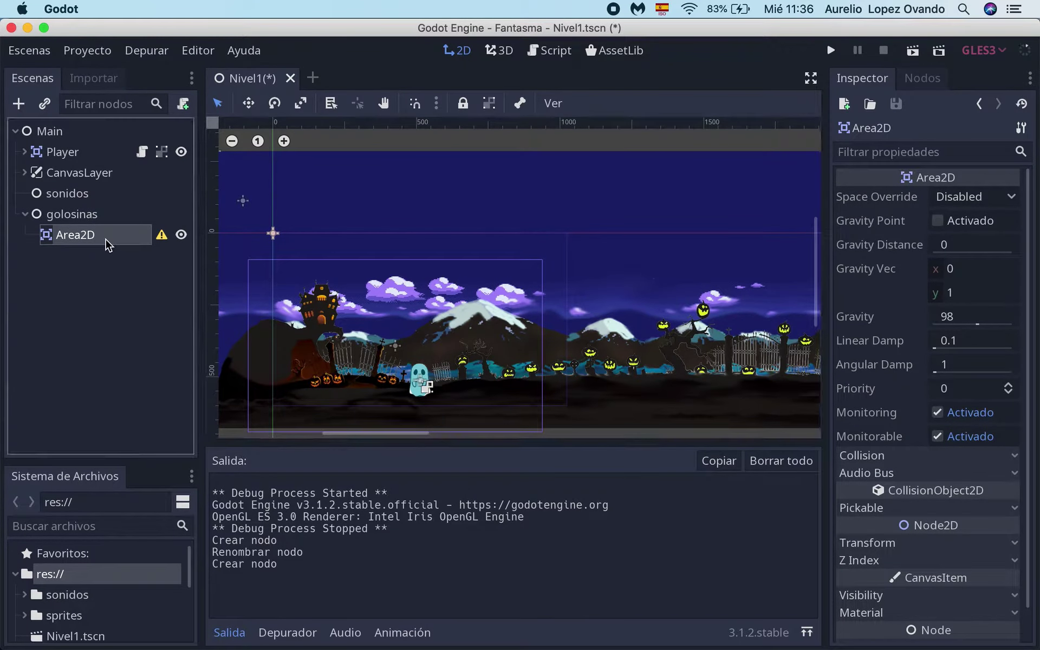
{"action": "double_click", "coordinate": [105, 238]}
{"action": "type", "text": "pastelito"}
{"action": "key", "text": "Return"}
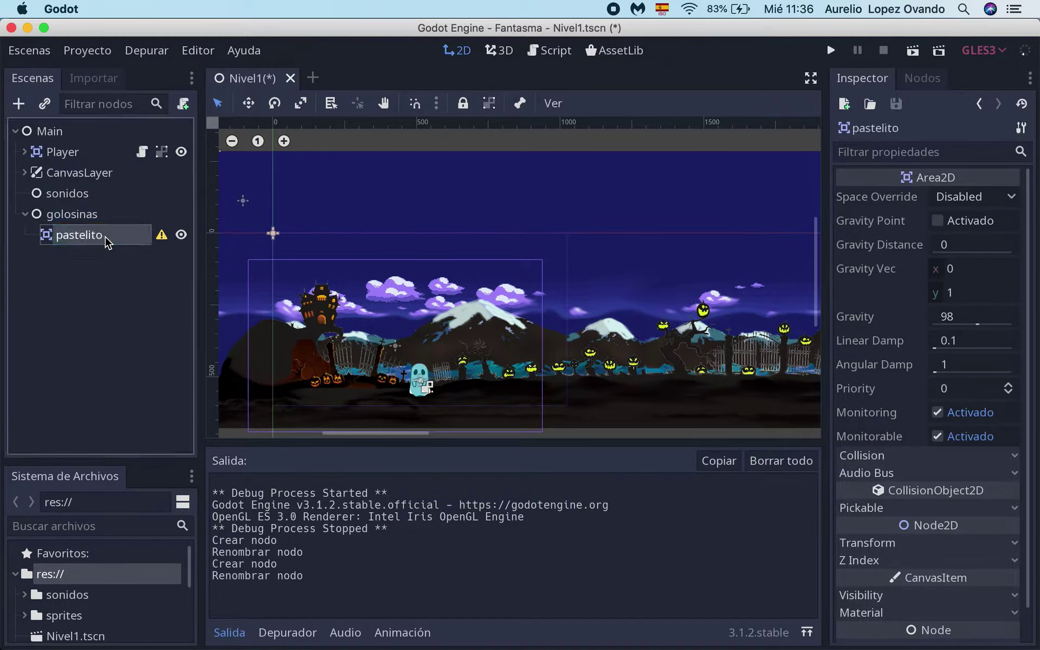
- Add a second Area2D under golosinas named dulce
{"action": "left_click", "coordinate": [82, 220]}
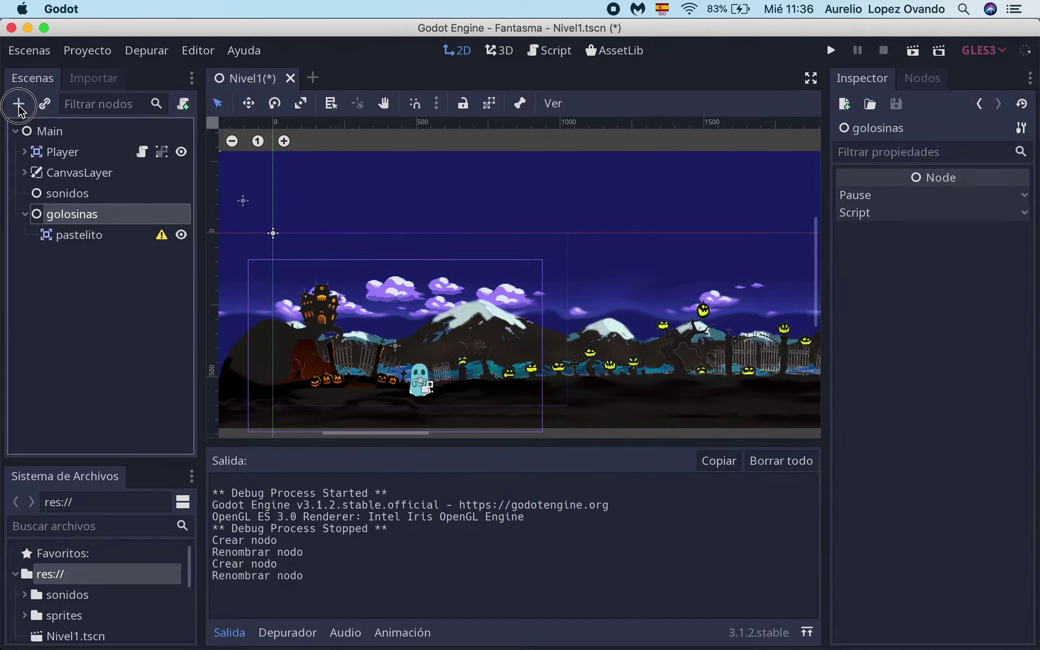
{"action": "left_click", "coordinate": [19, 103]}
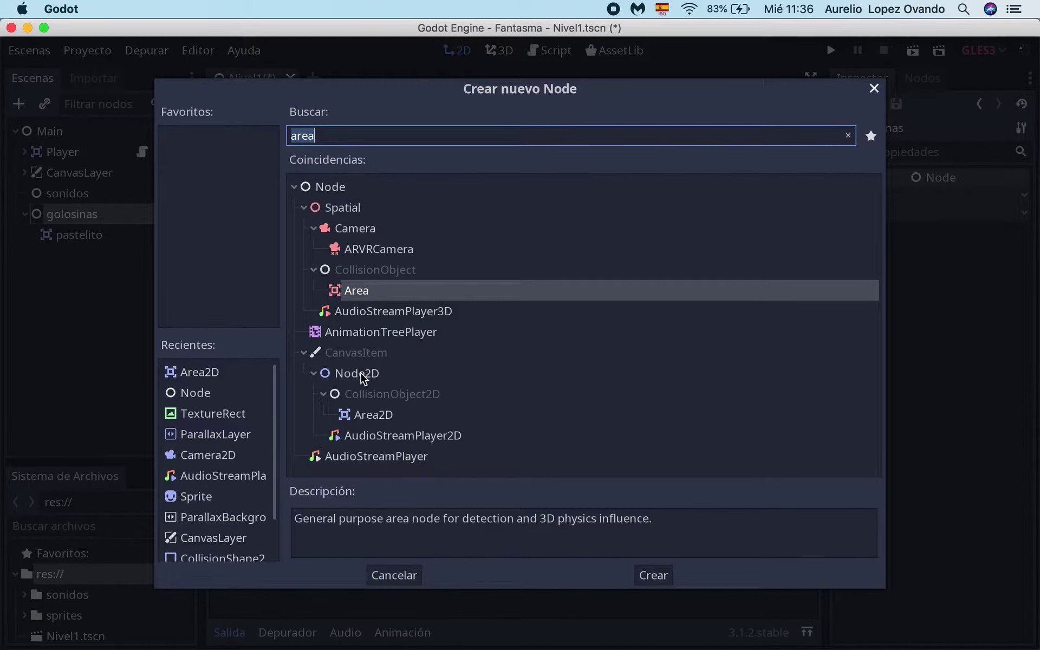
{"action": "left_click", "coordinate": [357, 415]}
{"action": "left_click", "coordinate": [665, 584]}
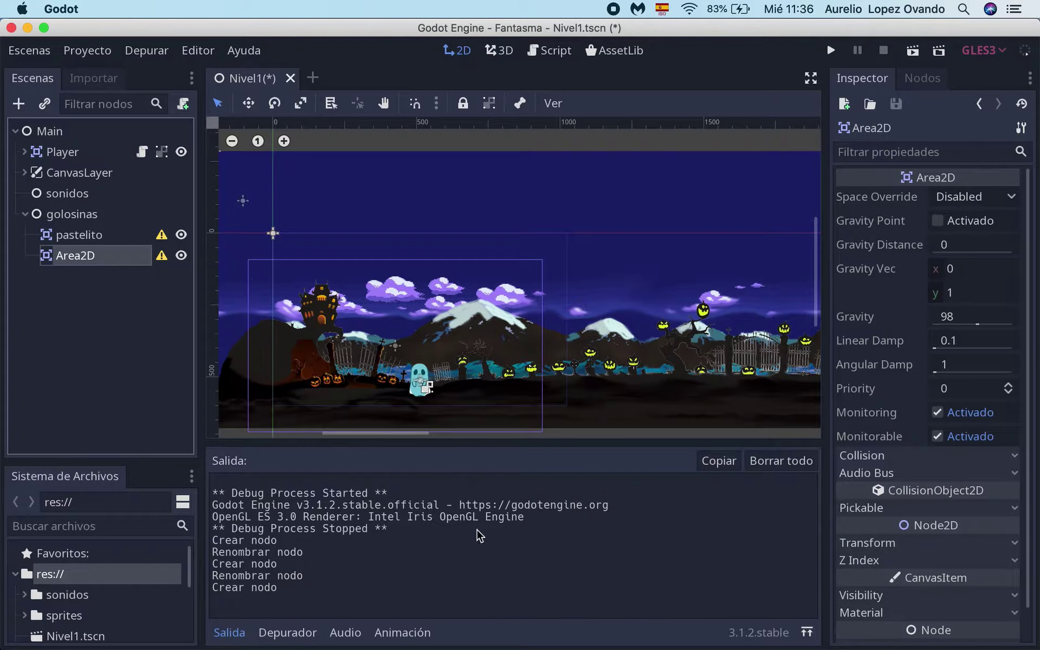
{"action": "double_click", "coordinate": [108, 264]}
{"action": "type", "text": "dulce"}
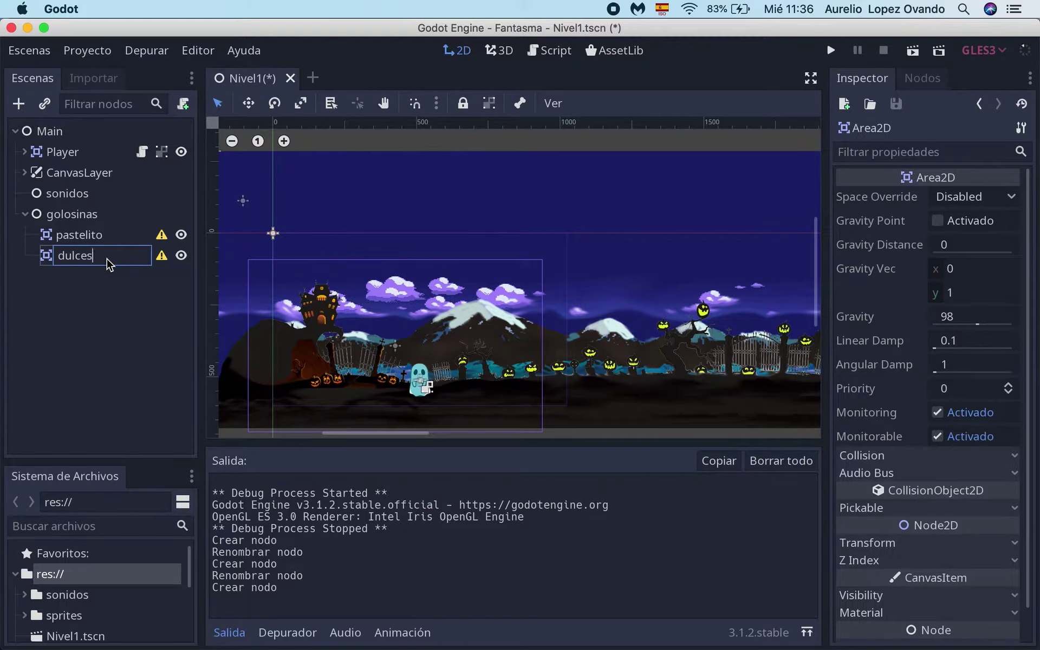
{"action": "key", "text": "Return"}
- Add a third Area2D named paleta, glancing at the candy images folder before returning
{"action": "left_click", "coordinate": [54, 216]}
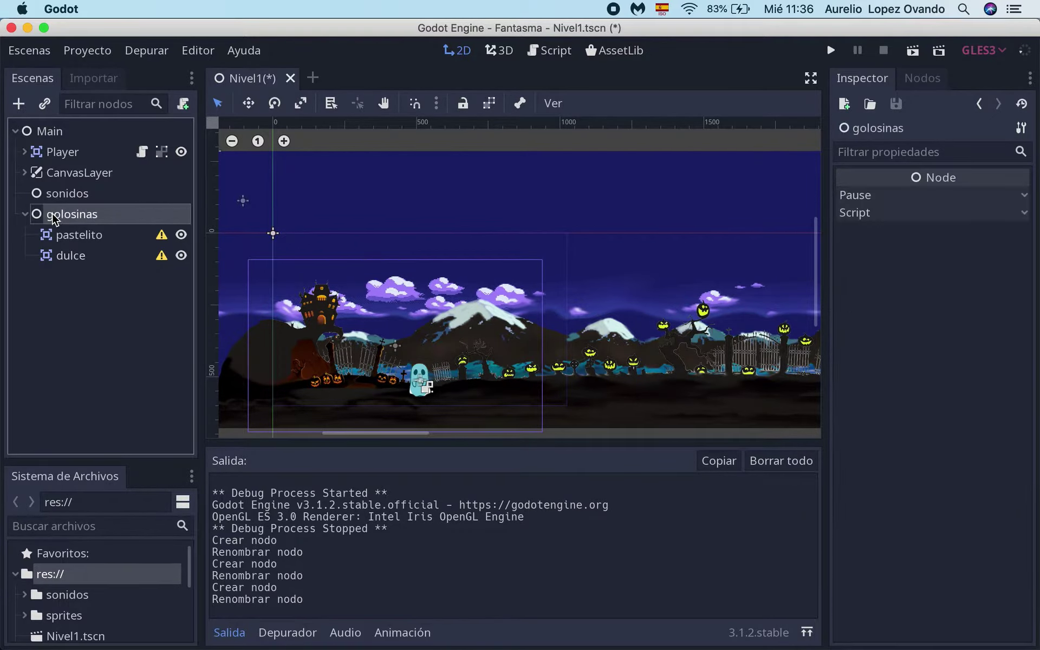
{"action": "left_click", "coordinate": [19, 103]}
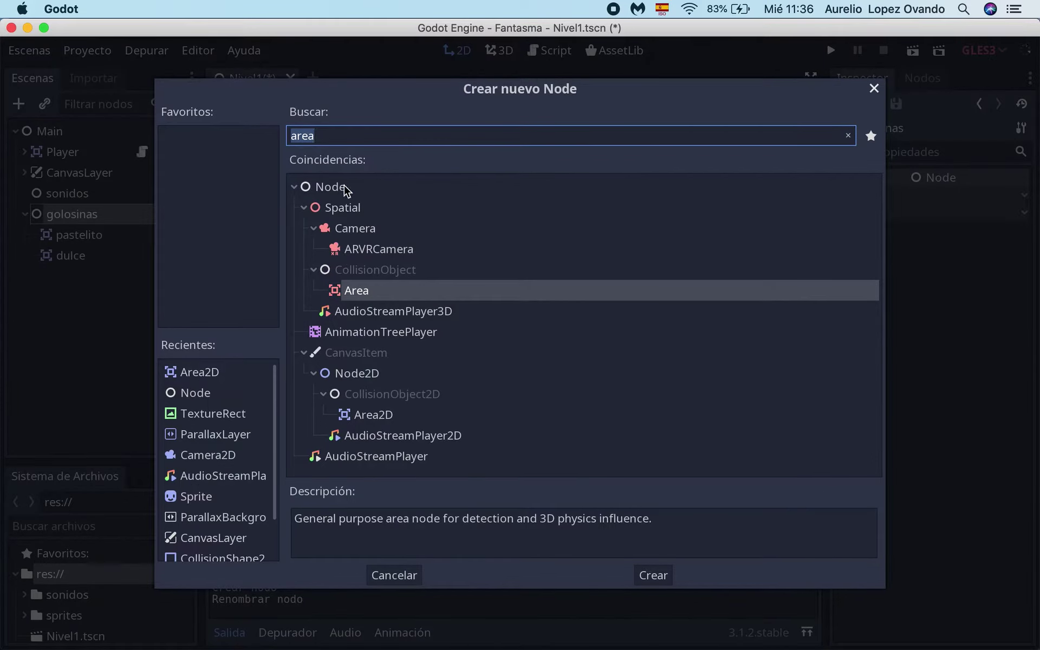
{"action": "left_click", "coordinate": [379, 414]}
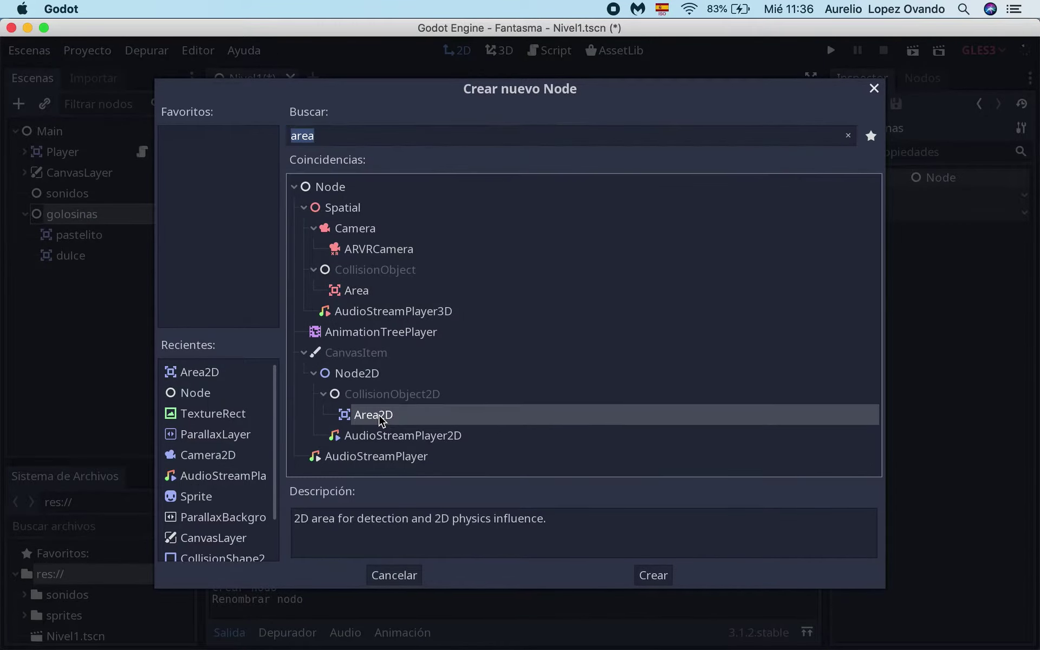
{"action": "left_click", "coordinate": [648, 580]}
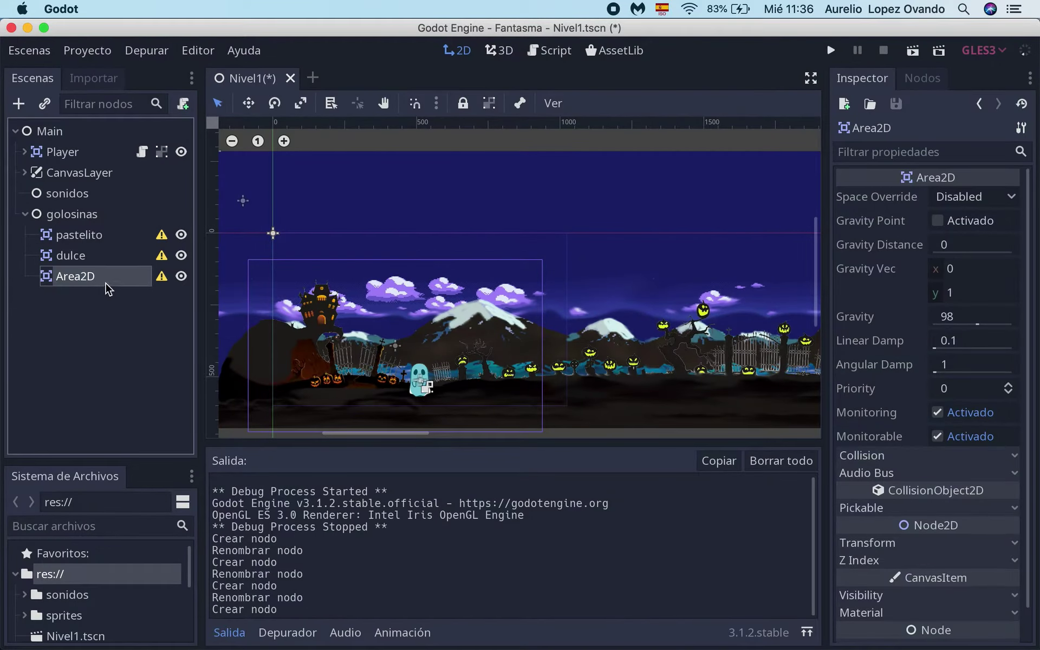
{"action": "left_click", "coordinate": [106, 280]}
{"action": "type", "text": "paleta"}
{"action": "key", "text": "Return"}
{"action": "key", "text": "ctrl+Up"}
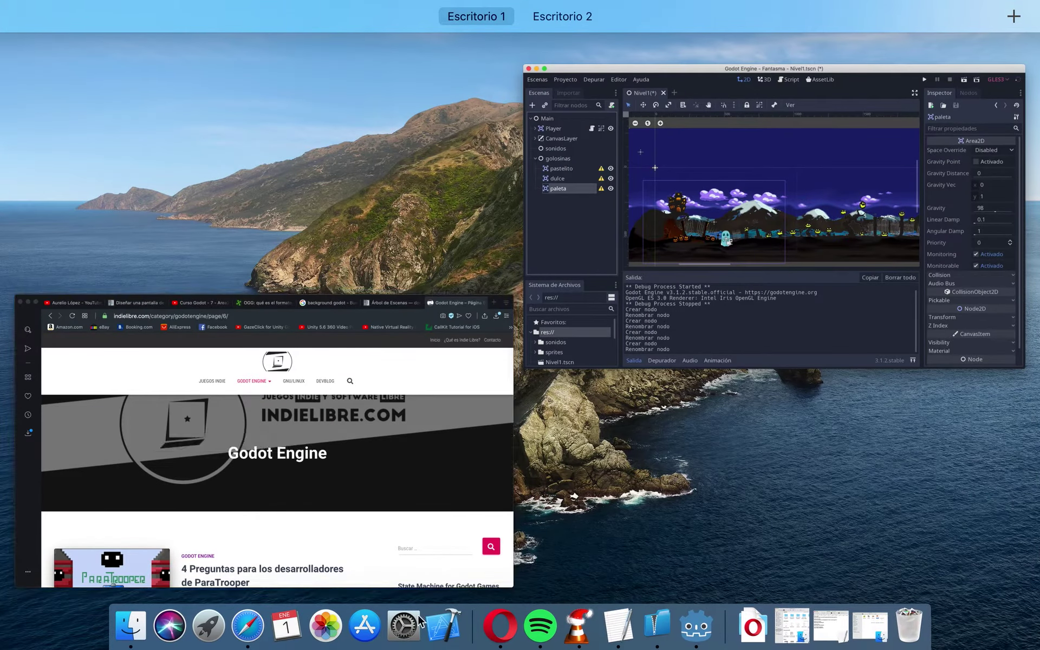
{"action": "left_click", "coordinate": [131, 625]}
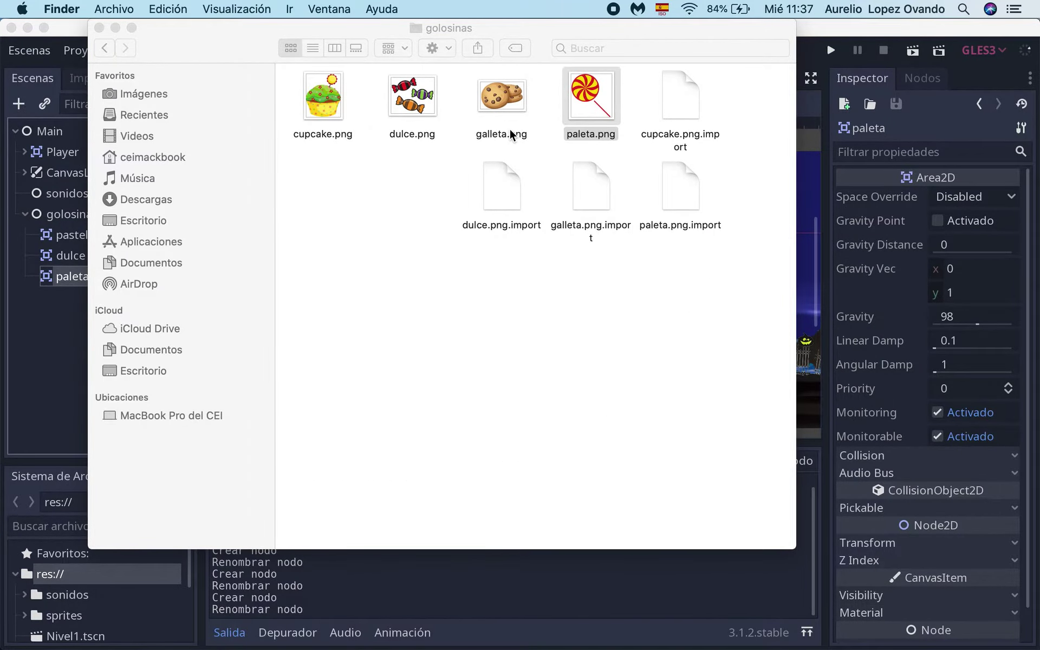
{"action": "key", "text": "ctrl+Up"}
{"action": "left_click", "coordinate": [487, 187]}
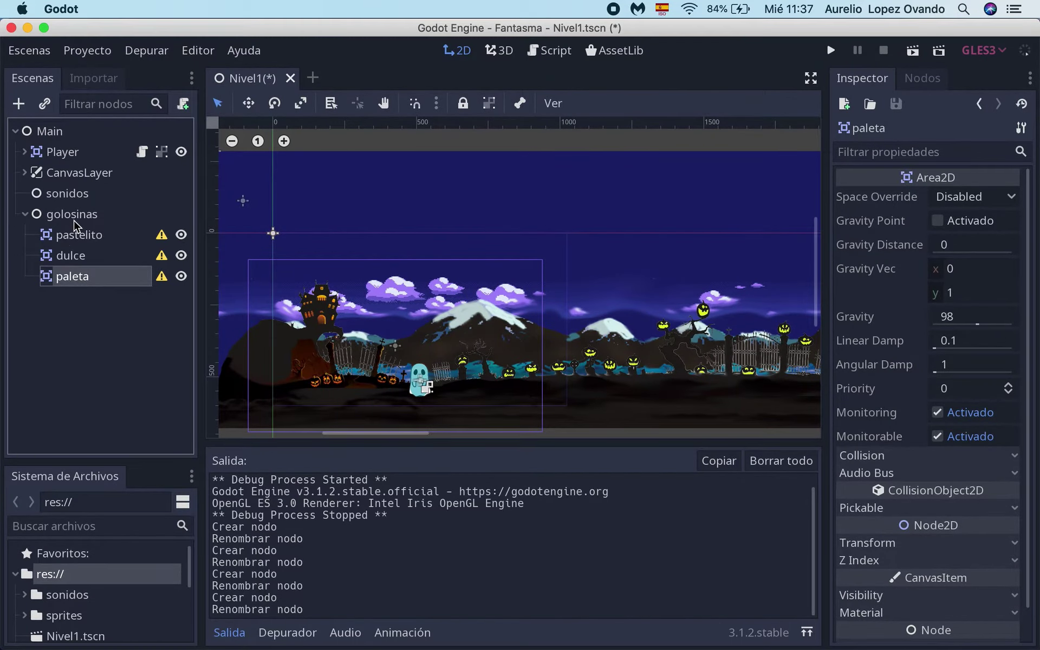
- Add a fourth Area2D under golosinas named galleta, then select pastelito
{"action": "left_click", "coordinate": [72, 214]}
{"action": "left_click", "coordinate": [25, 109]}
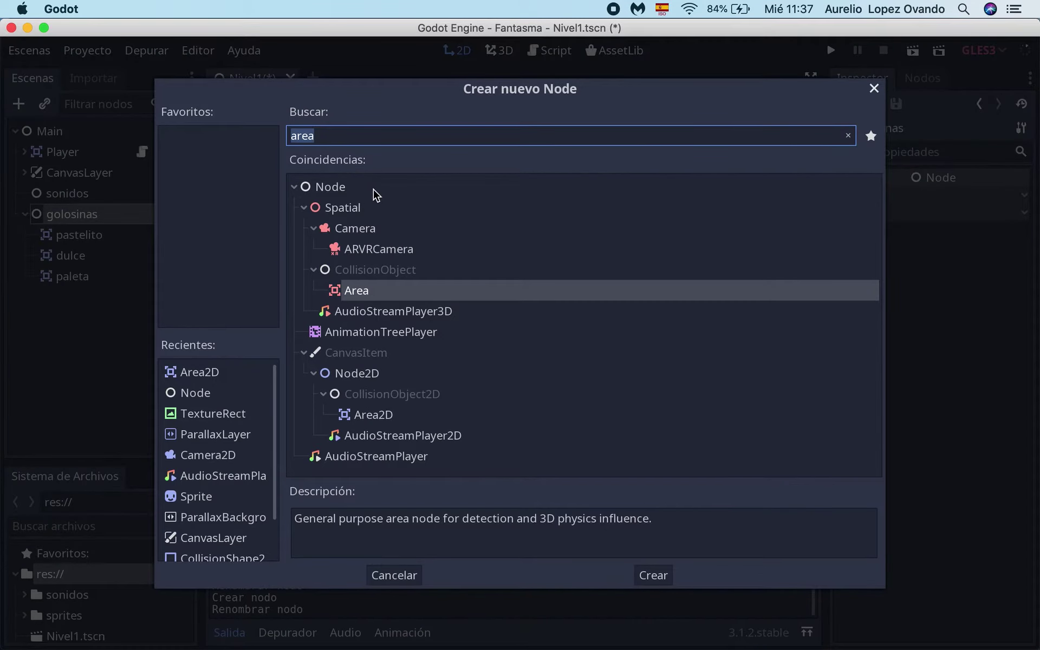
{"action": "left_click", "coordinate": [374, 412]}
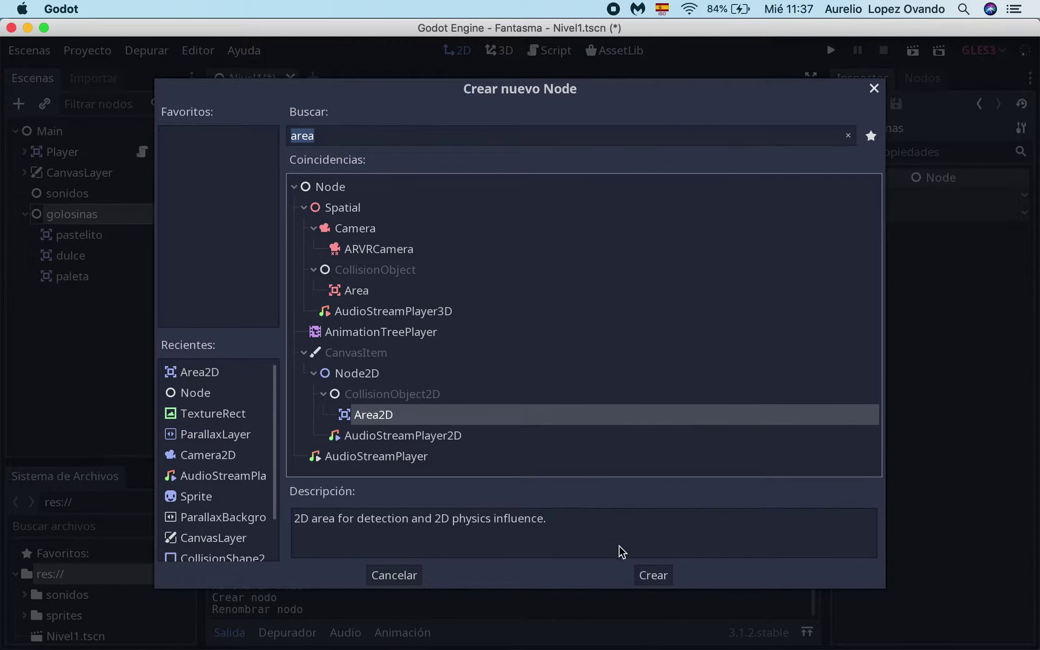
{"action": "left_click", "coordinate": [653, 576]}
{"action": "left_click", "coordinate": [97, 303]}
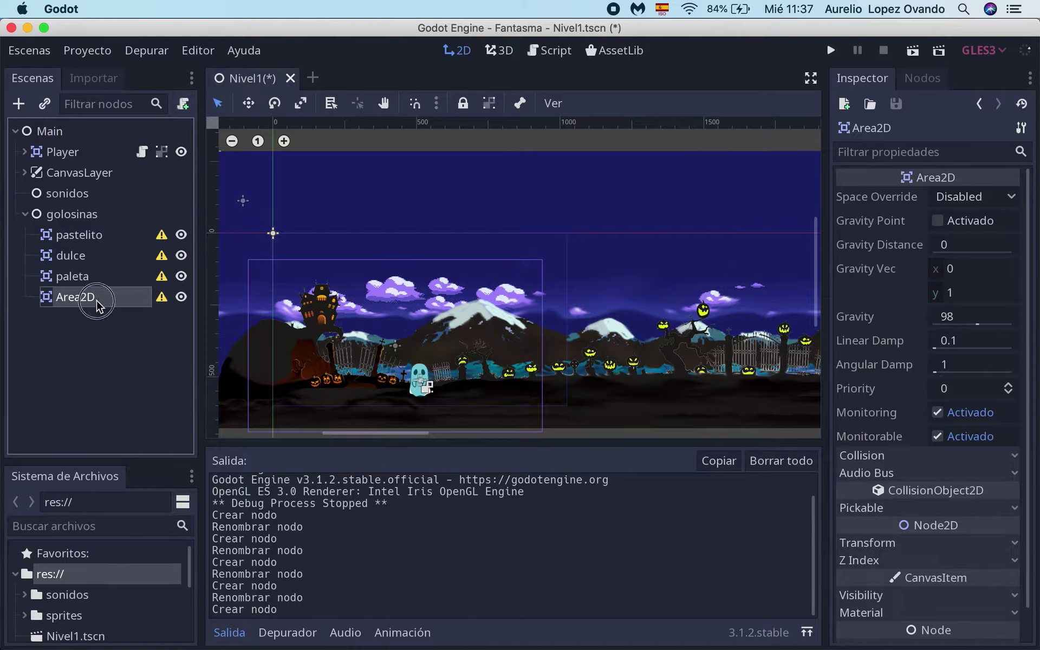
{"action": "type", "text": "galleta"}
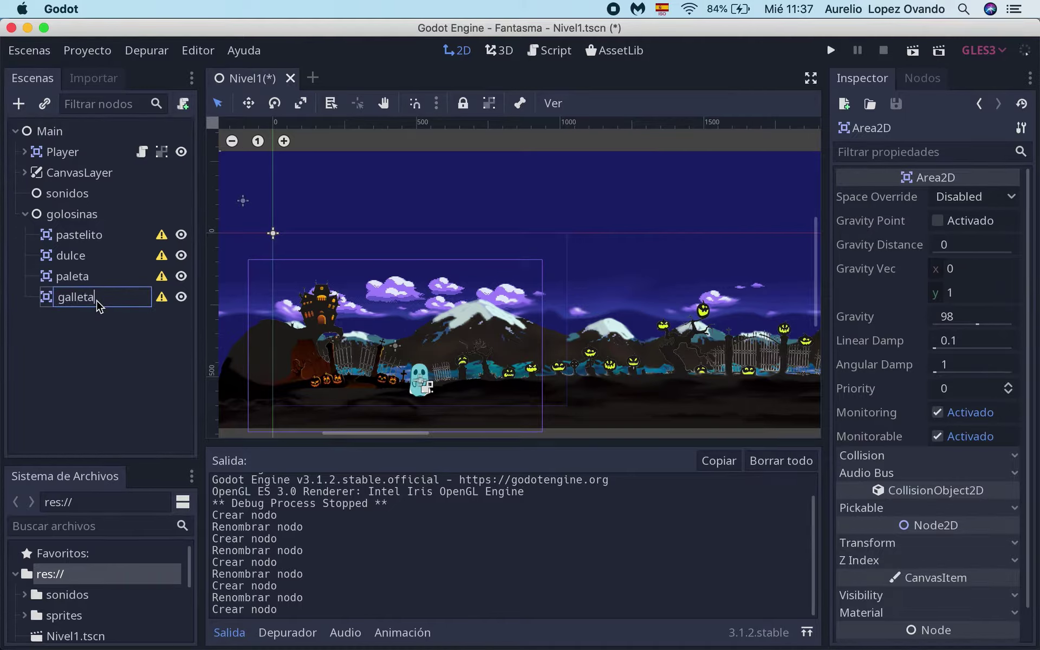
{"action": "key", "text": "Return"}
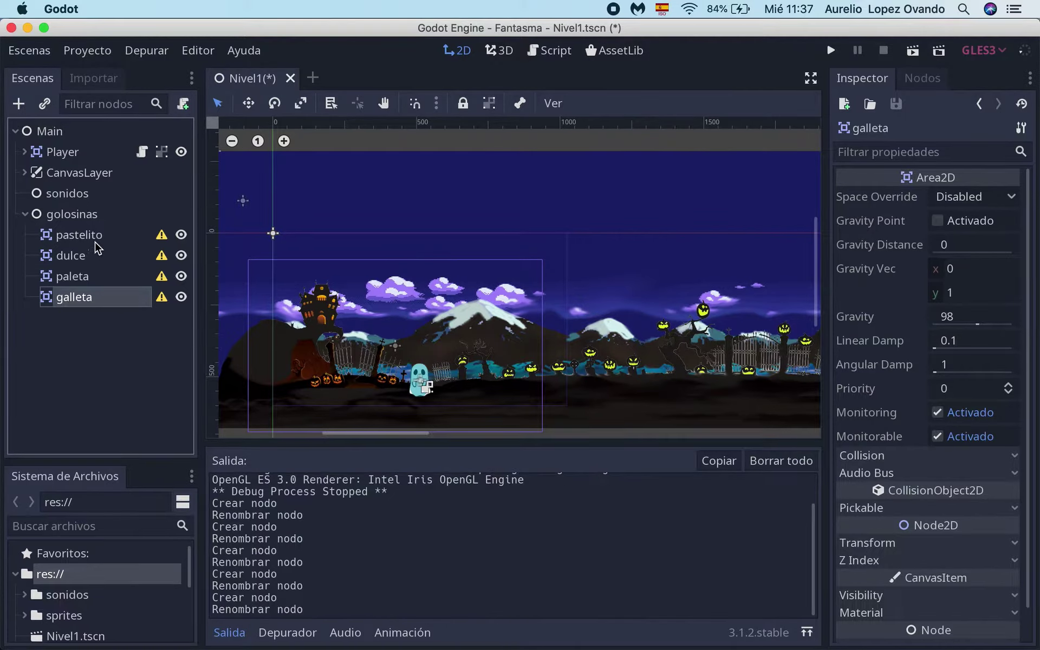
{"action": "left_click", "coordinate": [88, 240]}
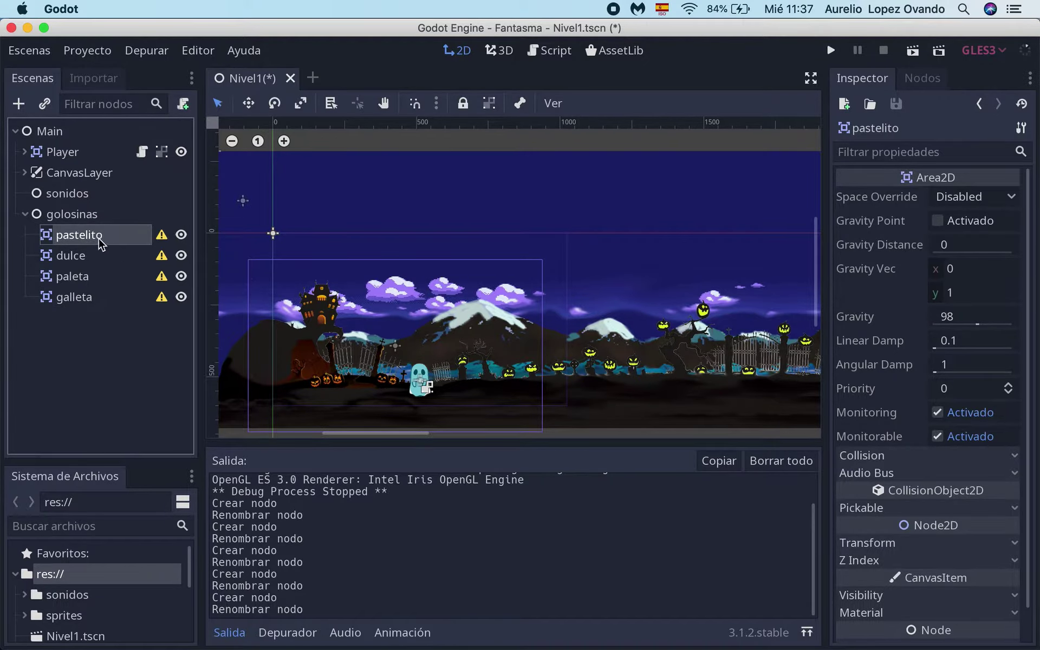
- Add a Sprite under pastelito textured with res://sprites/golosinas/cupcake.png
{"action": "left_click", "coordinate": [19, 105]}
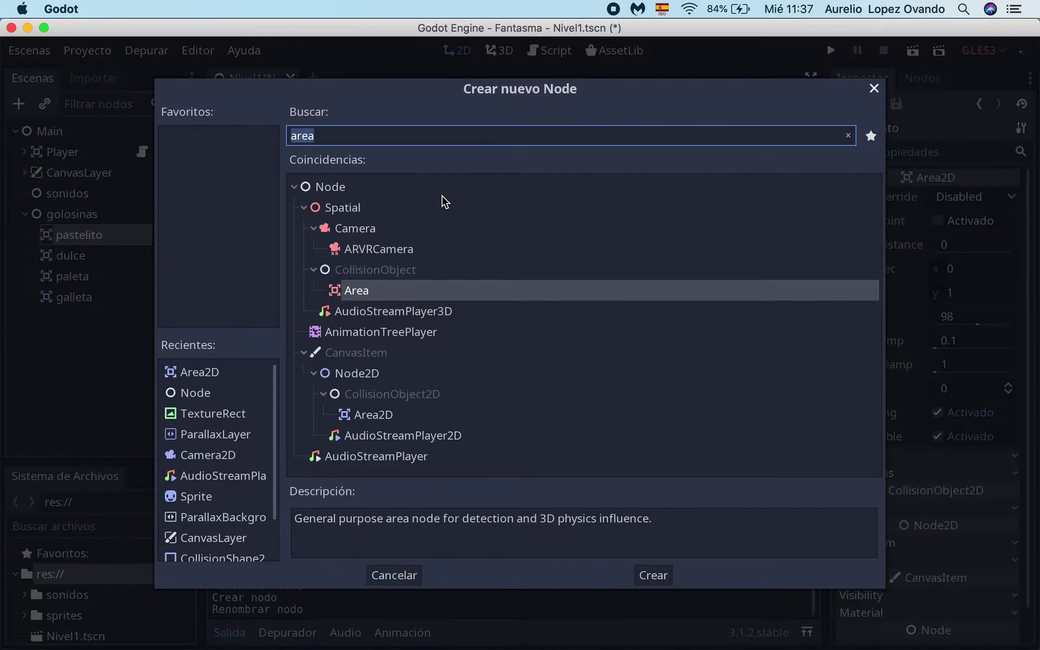
{"action": "type", "text": "spr"}
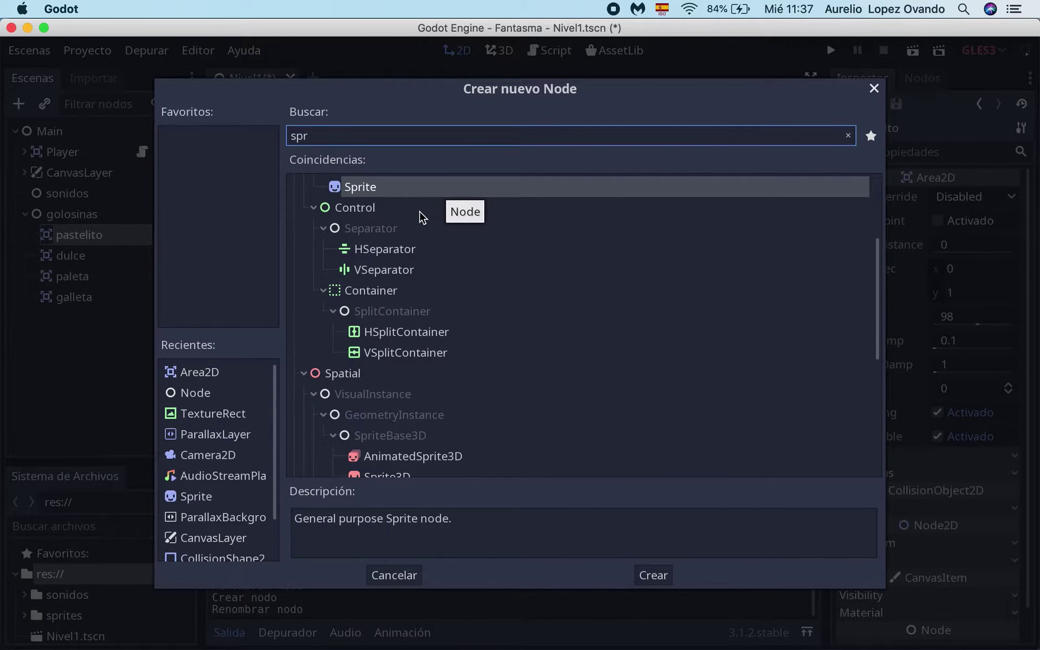
{"action": "left_click", "coordinate": [652, 574]}
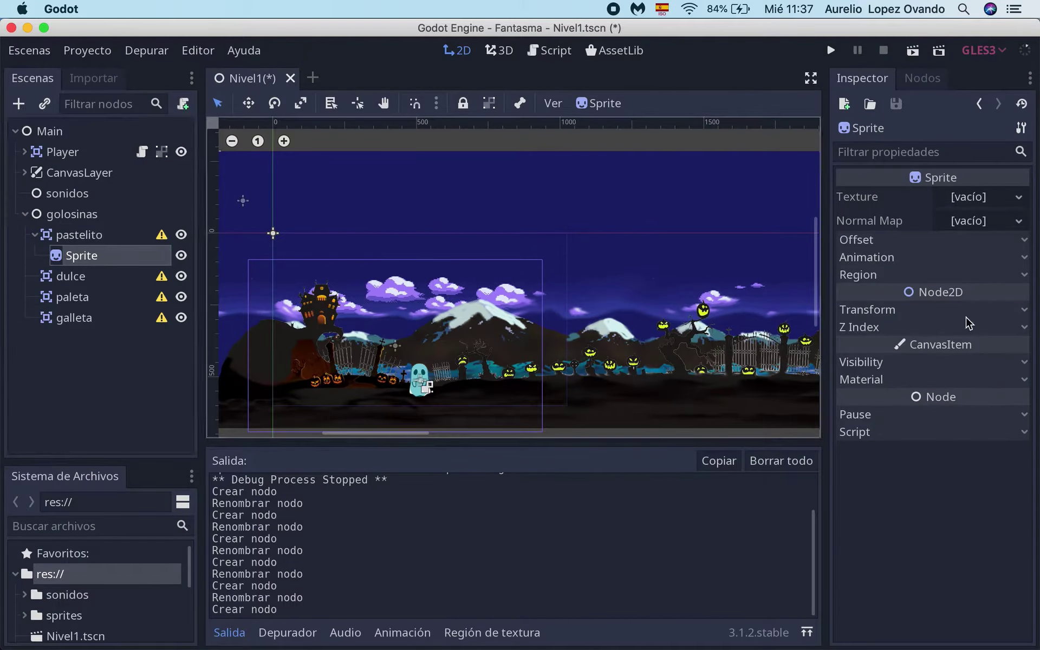
{"action": "left_click", "coordinate": [1016, 199]}
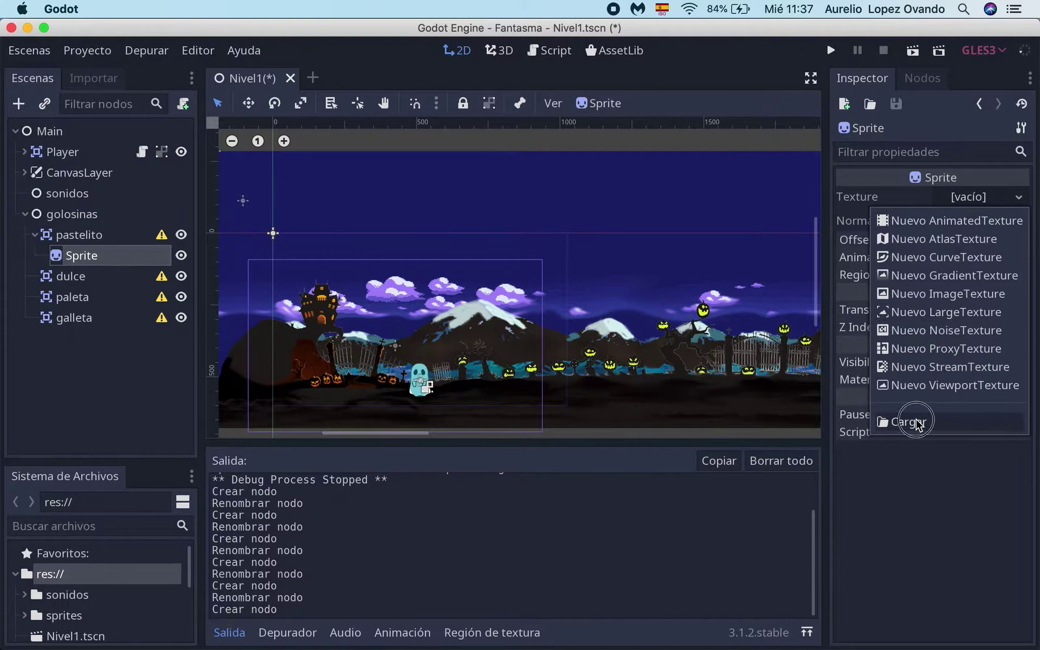
{"action": "left_click", "coordinate": [905, 419]}
{"action": "double_click", "coordinate": [388, 203]}
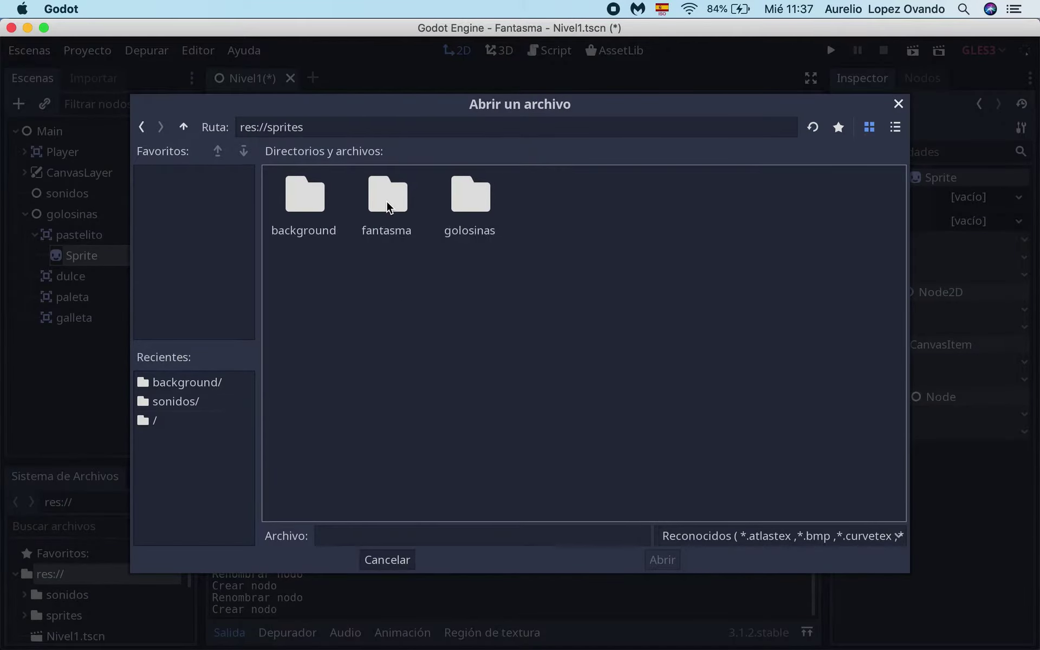
{"action": "double_click", "coordinate": [463, 213]}
{"action": "left_click", "coordinate": [299, 209]}
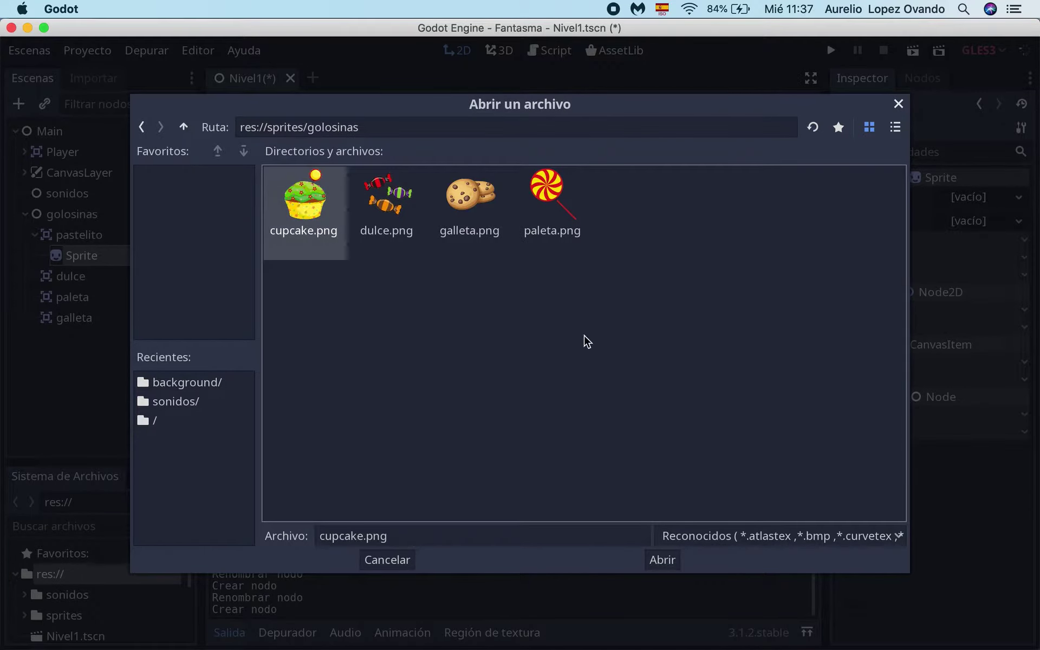
{"action": "left_click", "coordinate": [660, 561]}
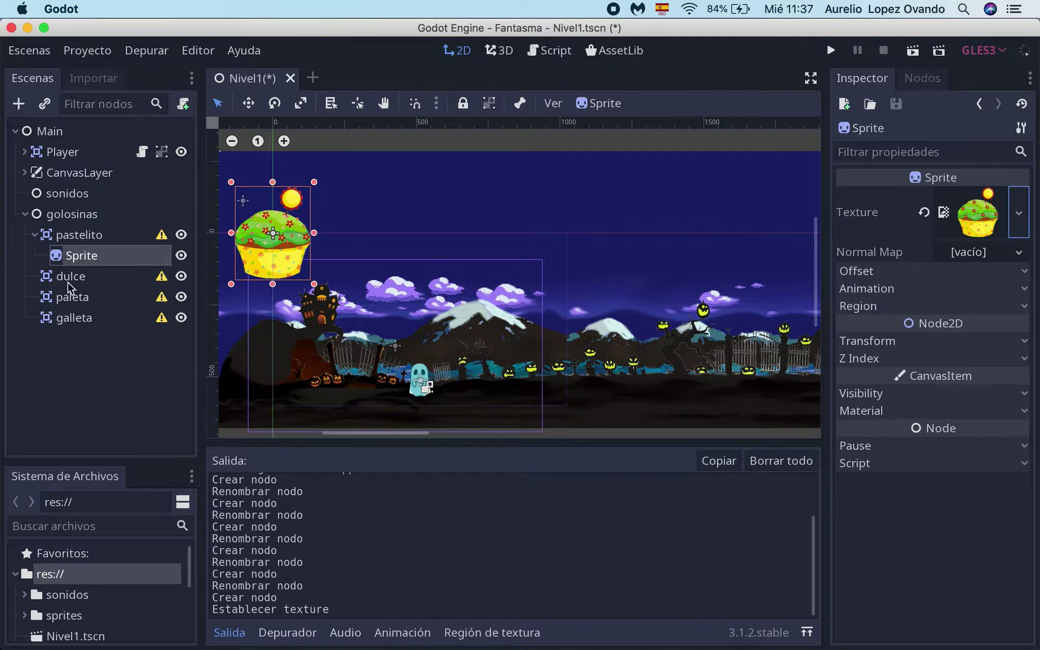
- Add a Sprite under dulce textured with dulce.png from the golosinas sprites folder
{"action": "left_click", "coordinate": [70, 278]}
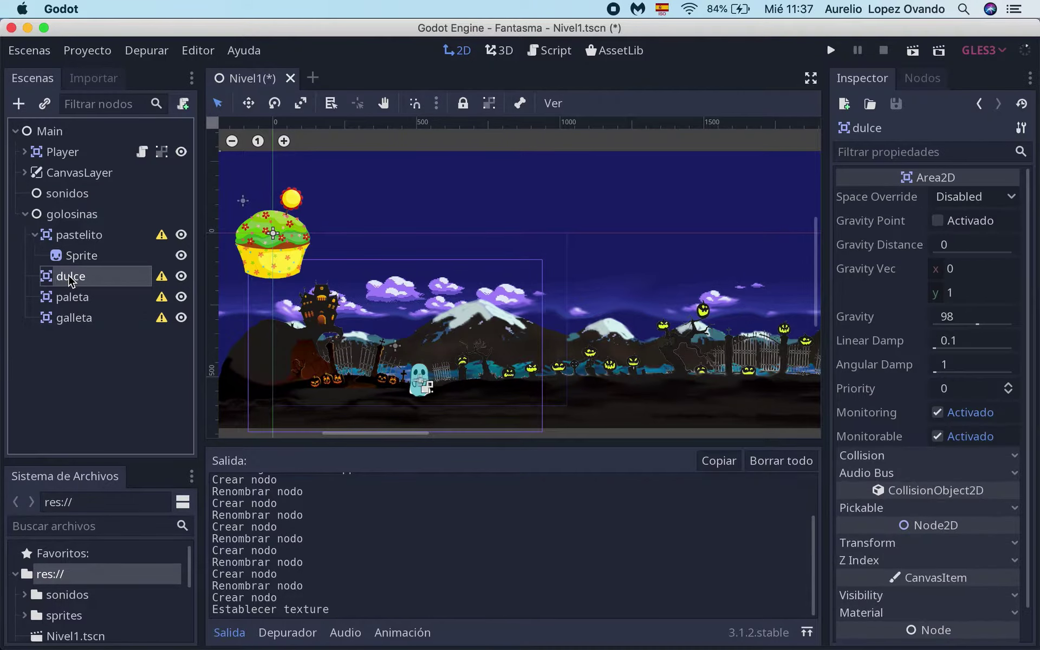
{"action": "left_click", "coordinate": [18, 103]}
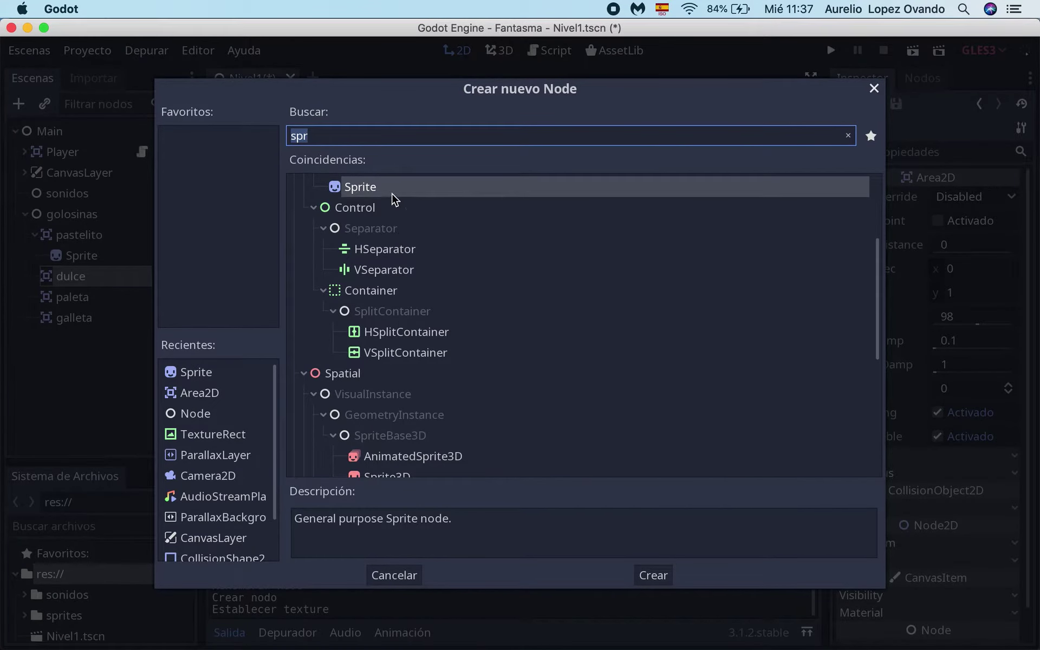
{"action": "left_click", "coordinate": [653, 575]}
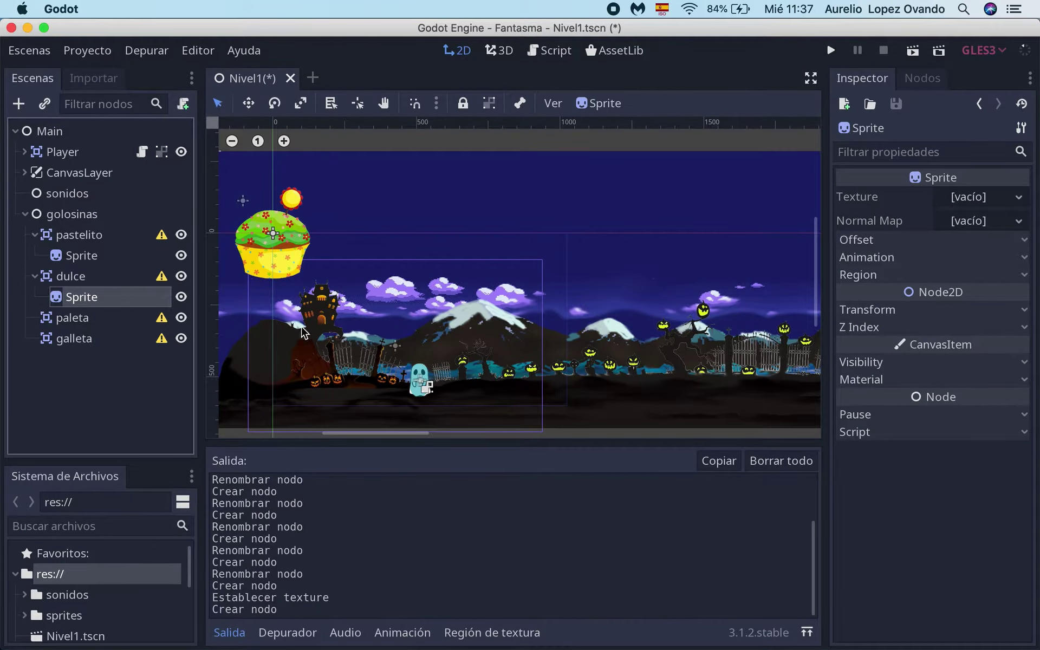
{"action": "left_click", "coordinate": [1017, 198]}
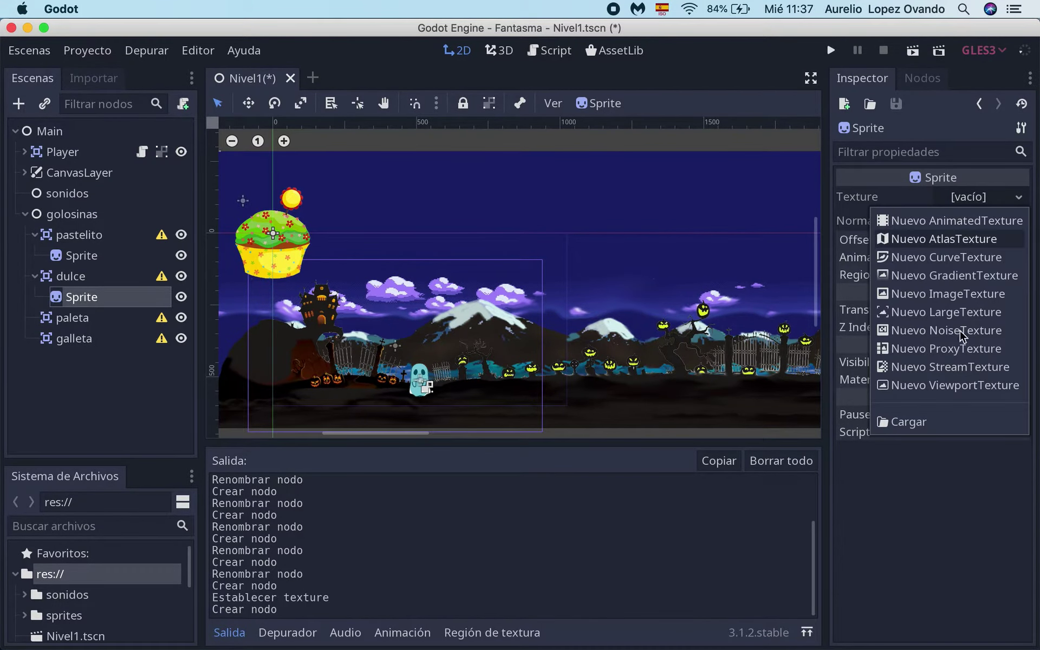
{"action": "left_click", "coordinate": [920, 433]}
{"action": "double_click", "coordinate": [394, 217]}
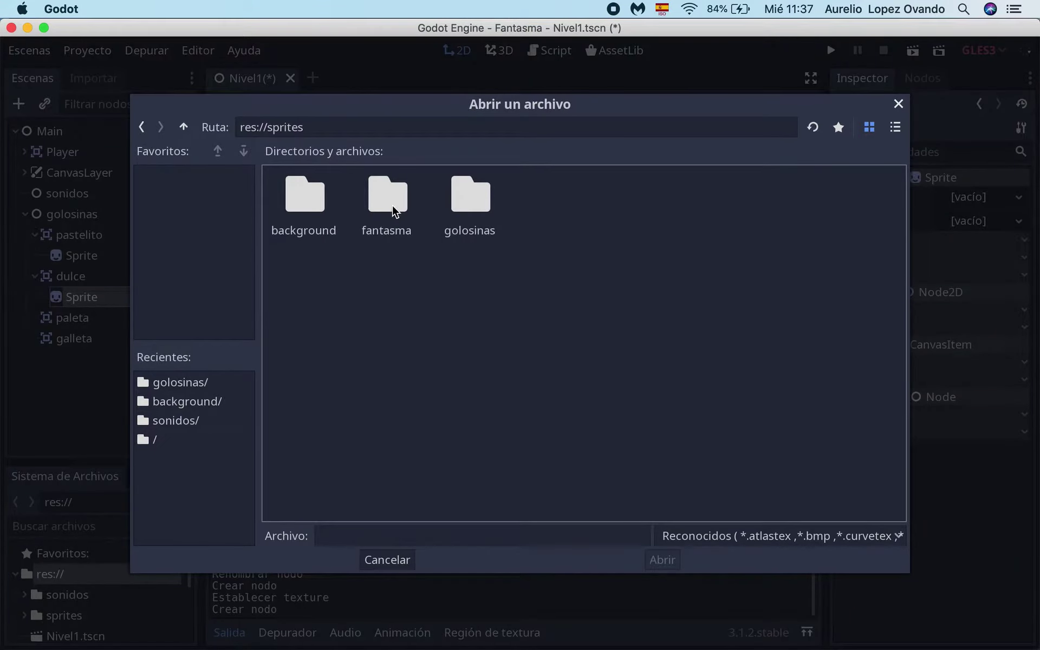
{"action": "double_click", "coordinate": [489, 208]}
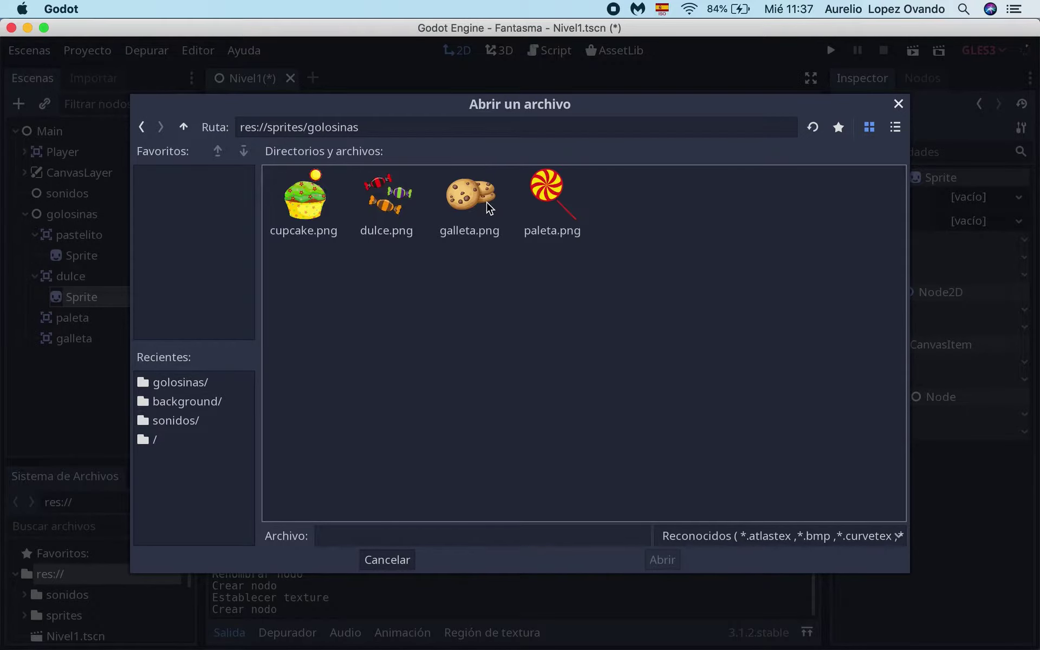
{"action": "left_click", "coordinate": [368, 190]}
{"action": "left_click", "coordinate": [662, 560]}
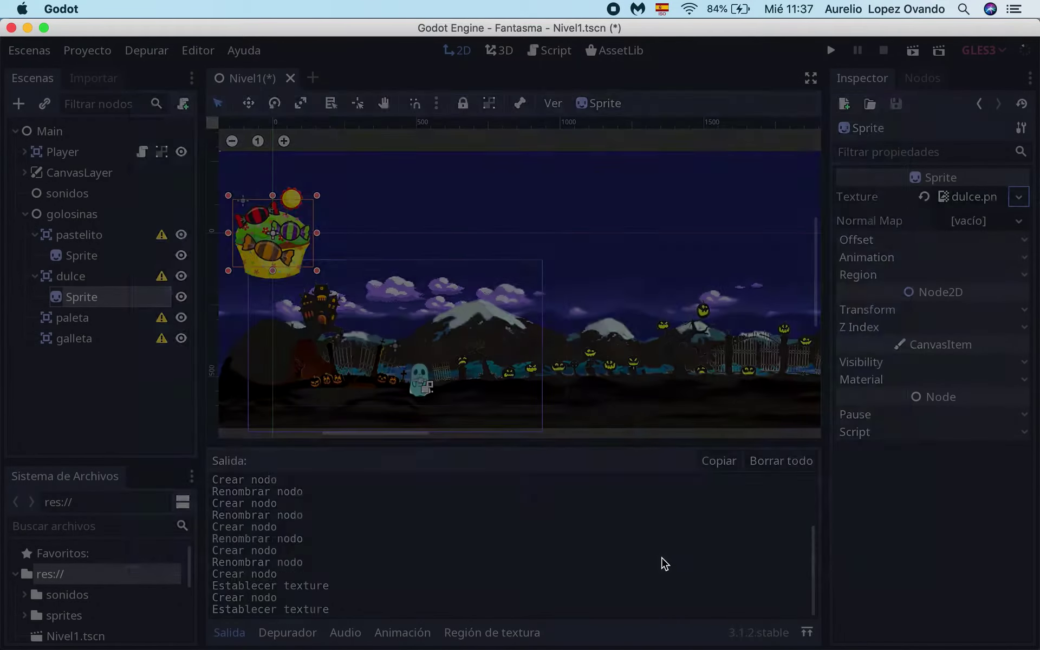
{"action": "left_click", "coordinate": [83, 320]}
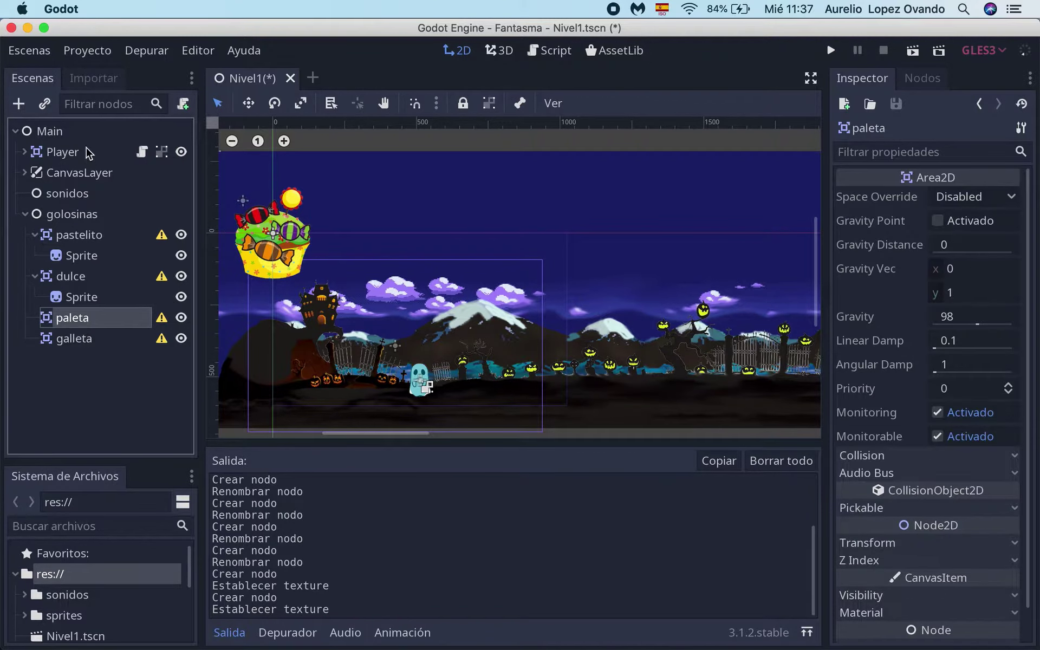
- Give paleta a Sprite textured with the paleta.png lollipop image
{"action": "left_click", "coordinate": [18, 103]}
{"action": "left_click", "coordinate": [648, 568]}
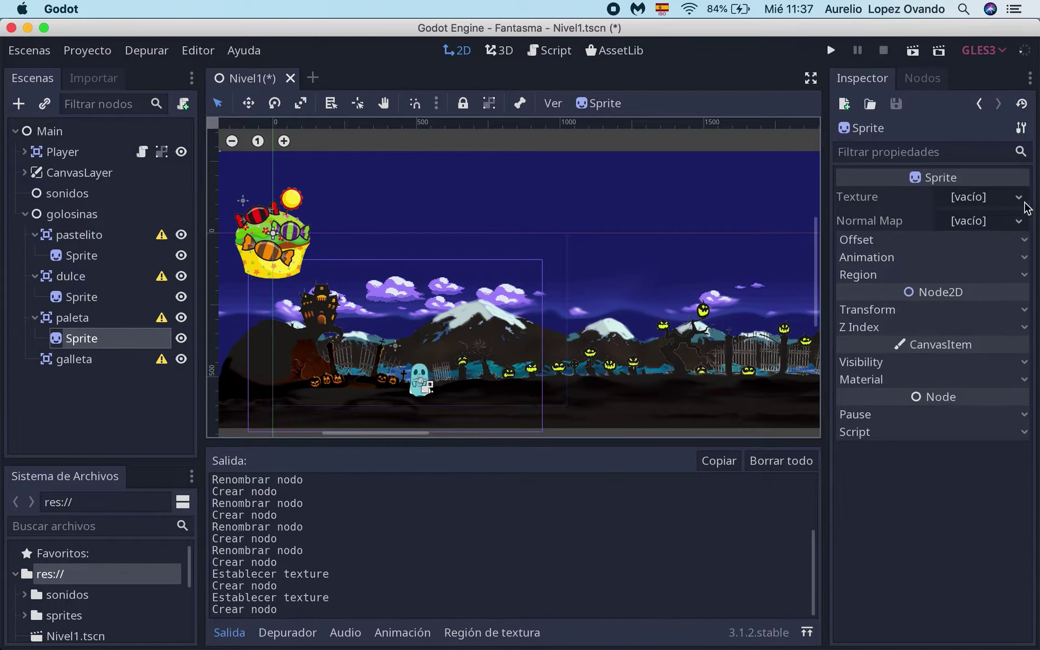
{"action": "left_click", "coordinate": [1024, 203]}
{"action": "left_click", "coordinate": [932, 426]}
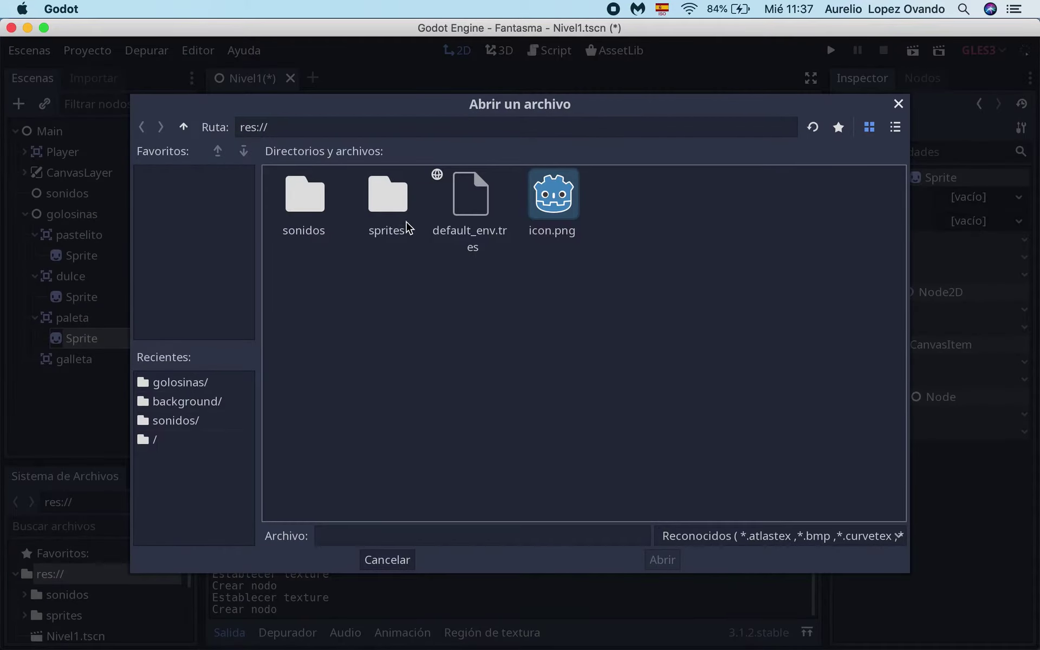
{"action": "double_click", "coordinate": [383, 207]}
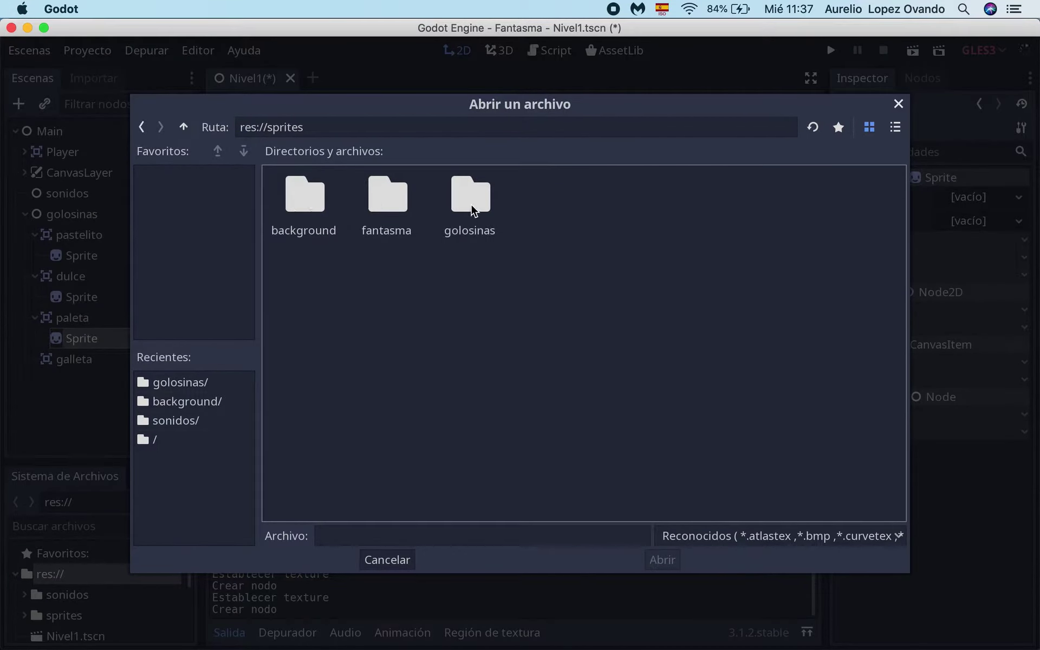
{"action": "double_click", "coordinate": [474, 211]}
{"action": "left_click", "coordinate": [564, 212]}
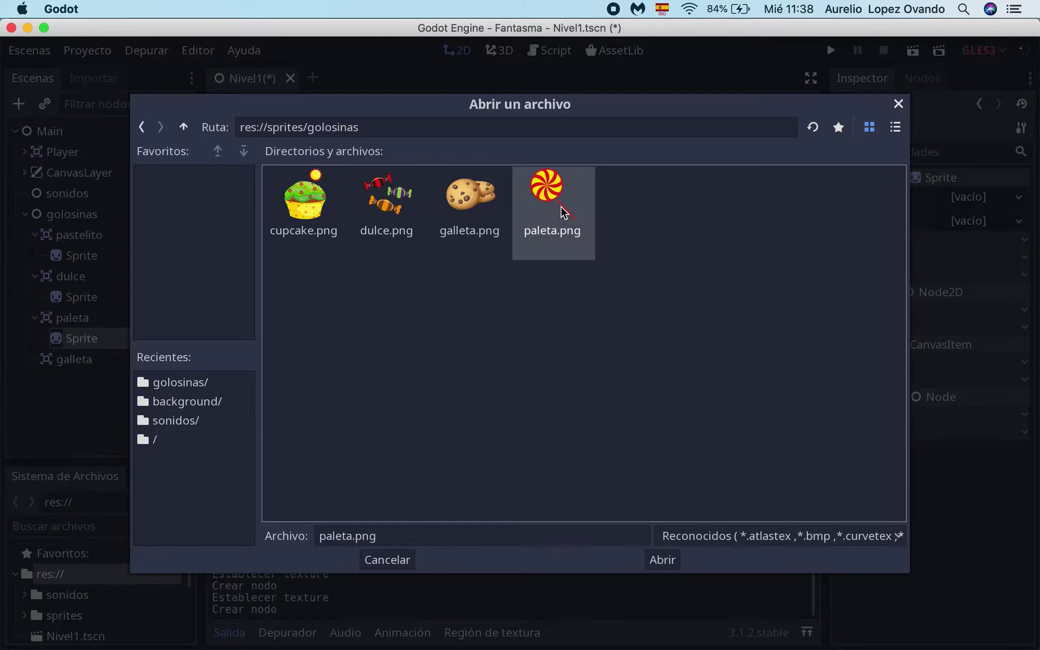
{"action": "left_click", "coordinate": [671, 562]}
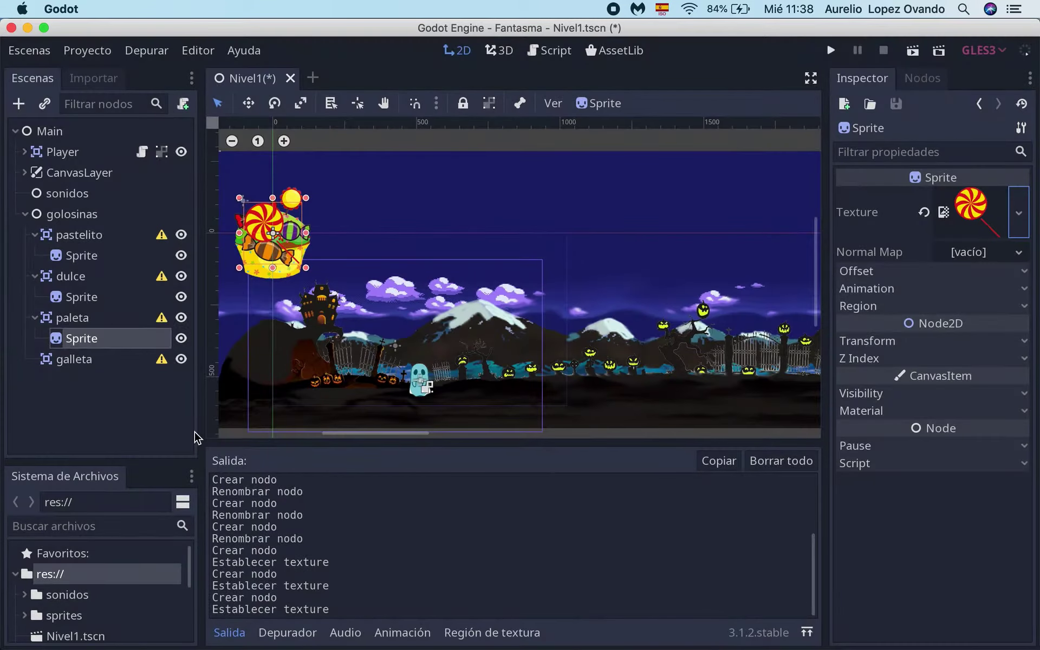
- Add a Sprite under galleta textured with the galleta.png cookie image
{"action": "left_click", "coordinate": [75, 360]}
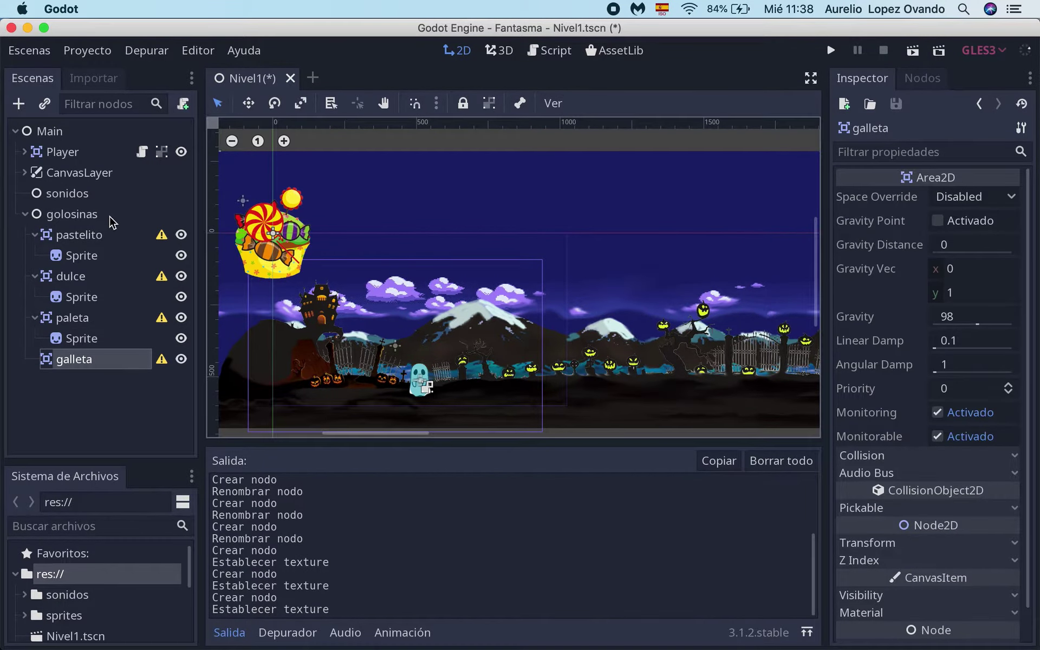
{"action": "left_click", "coordinate": [19, 101]}
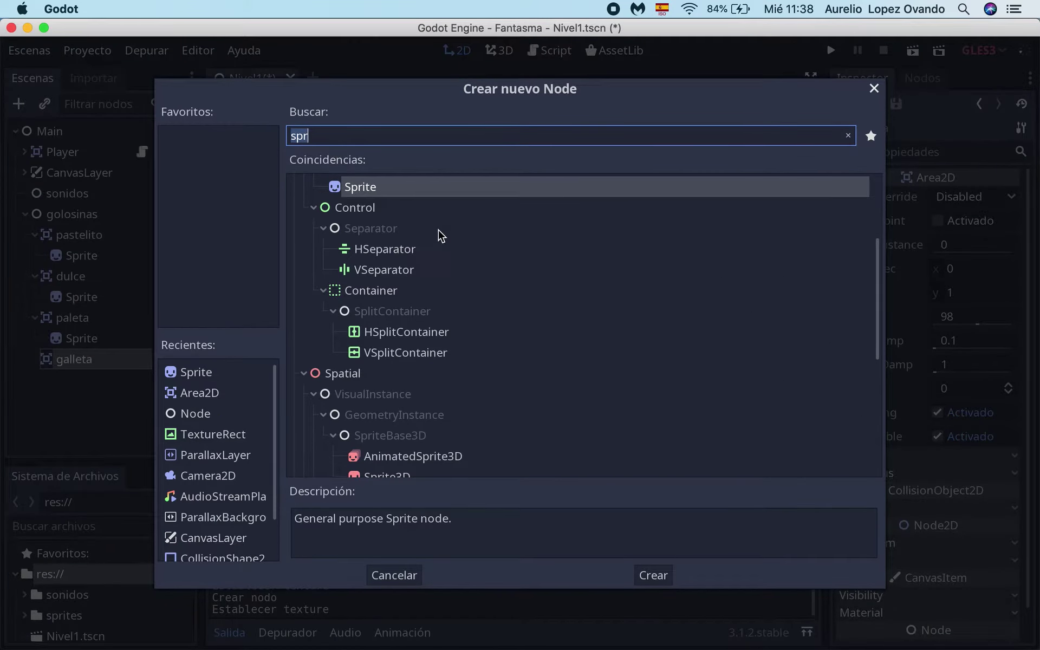
{"action": "left_click", "coordinate": [645, 569]}
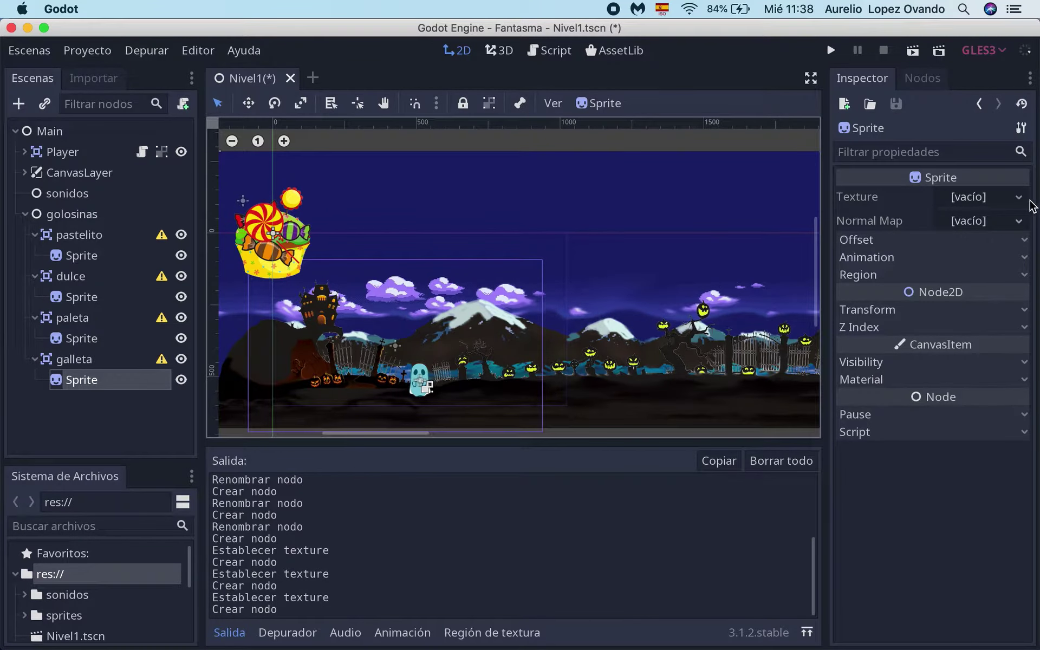
{"action": "left_click", "coordinate": [1024, 199]}
{"action": "left_click", "coordinate": [924, 425]}
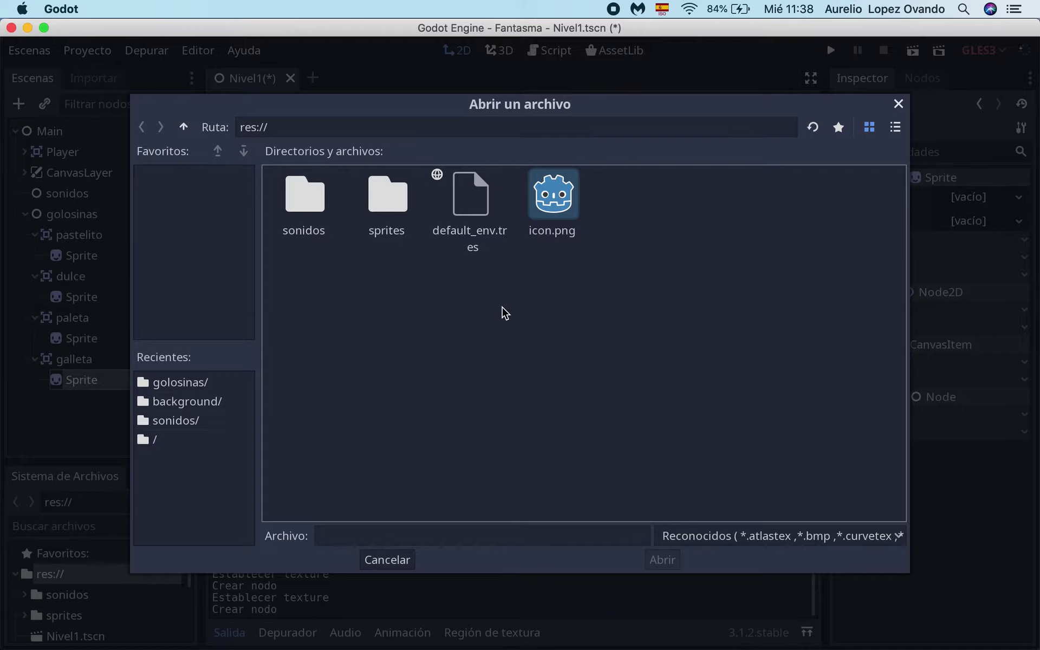
{"action": "double_click", "coordinate": [373, 207]}
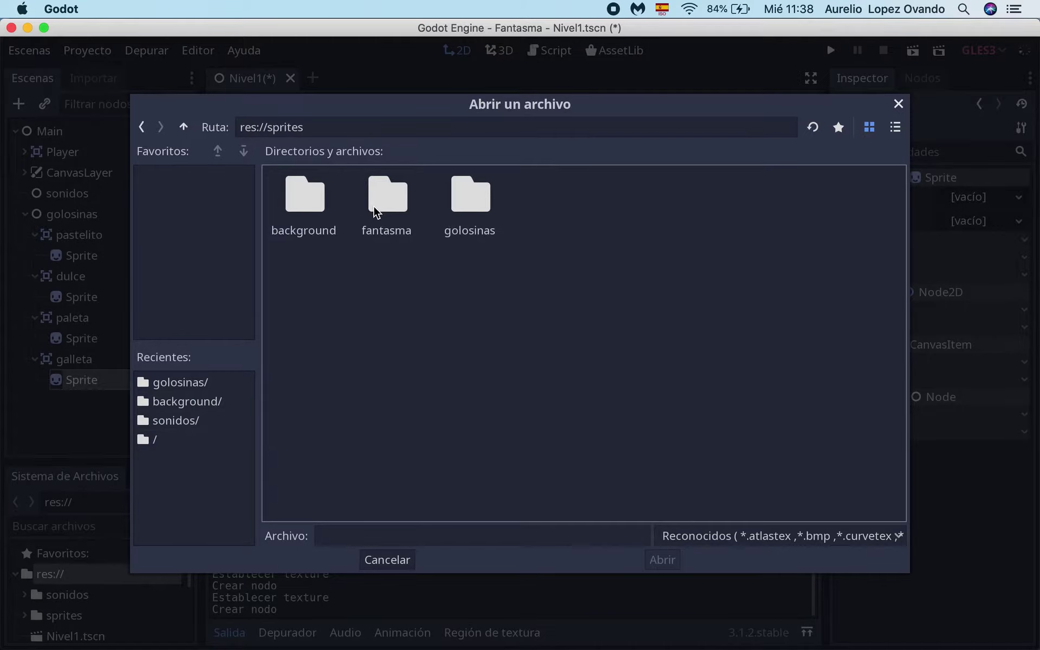
{"action": "double_click", "coordinate": [467, 198]}
{"action": "left_click", "coordinate": [477, 211]}
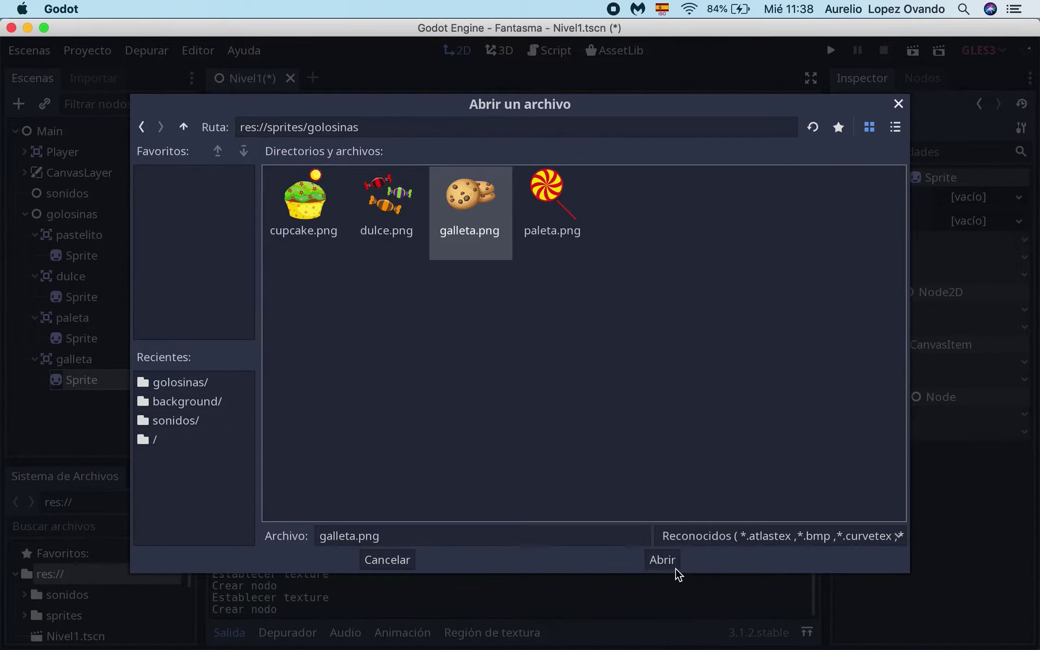
{"action": "left_click", "coordinate": [663, 559]}
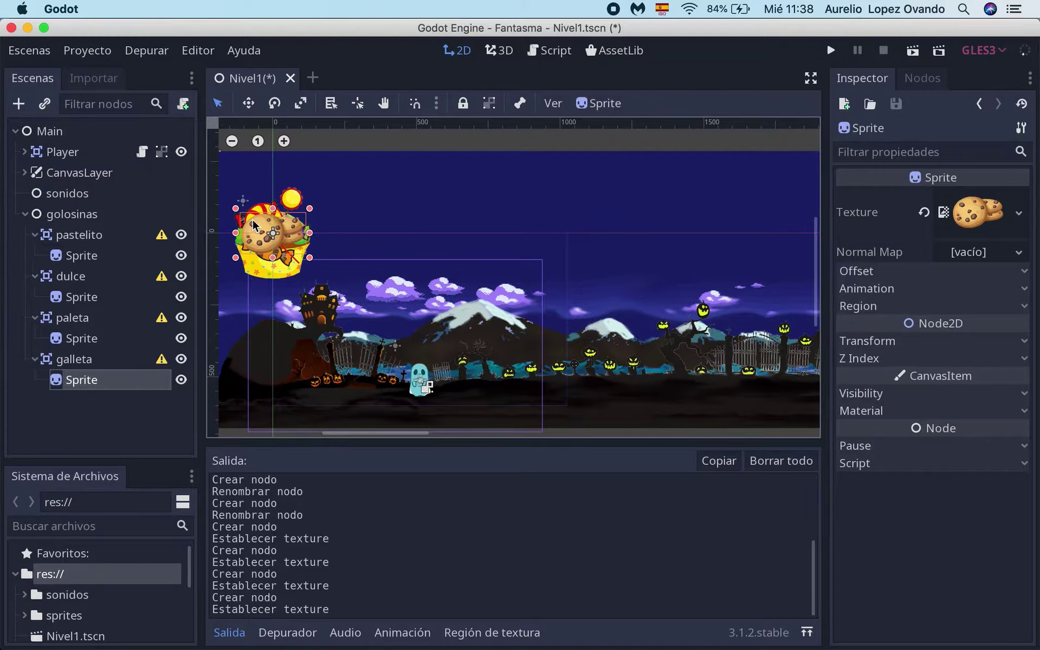
- Move the cookie to the upper right, lollipop among pumpkins, wrapped candies top centre, cupcake right
{"action": "left_click", "coordinate": [249, 103]}
{"action": "left_click_drag", "start_coordinate": [289, 239], "coordinate": [648, 239]}
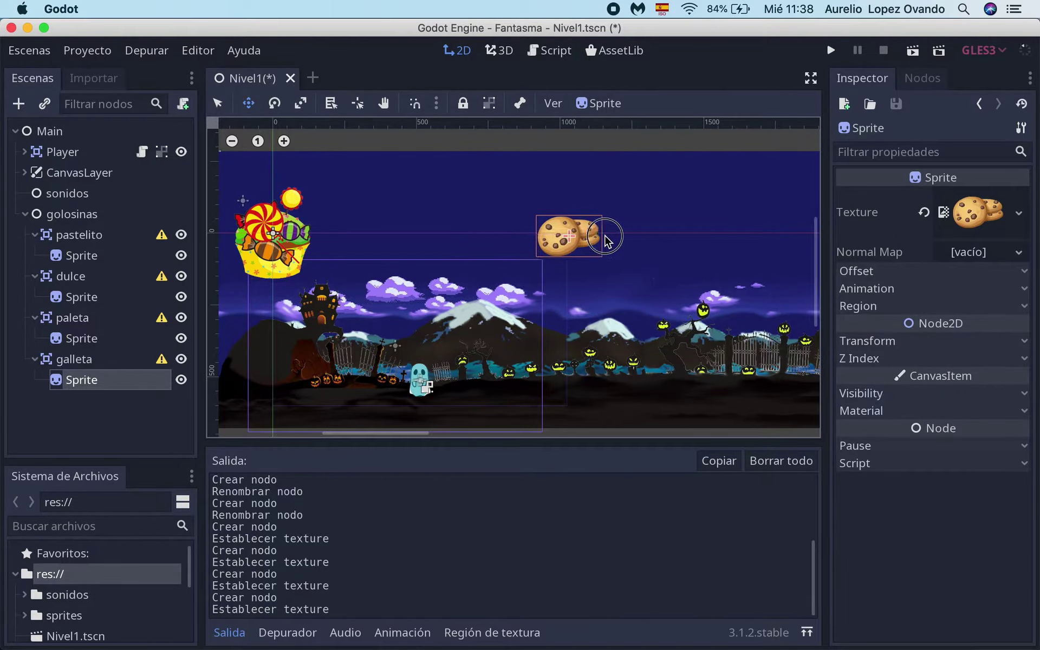
{"action": "left_click", "coordinate": [78, 324]}
{"action": "left_click_drag", "start_coordinate": [261, 241], "coordinate": [608, 363]}
{"action": "left_click", "coordinate": [71, 276]}
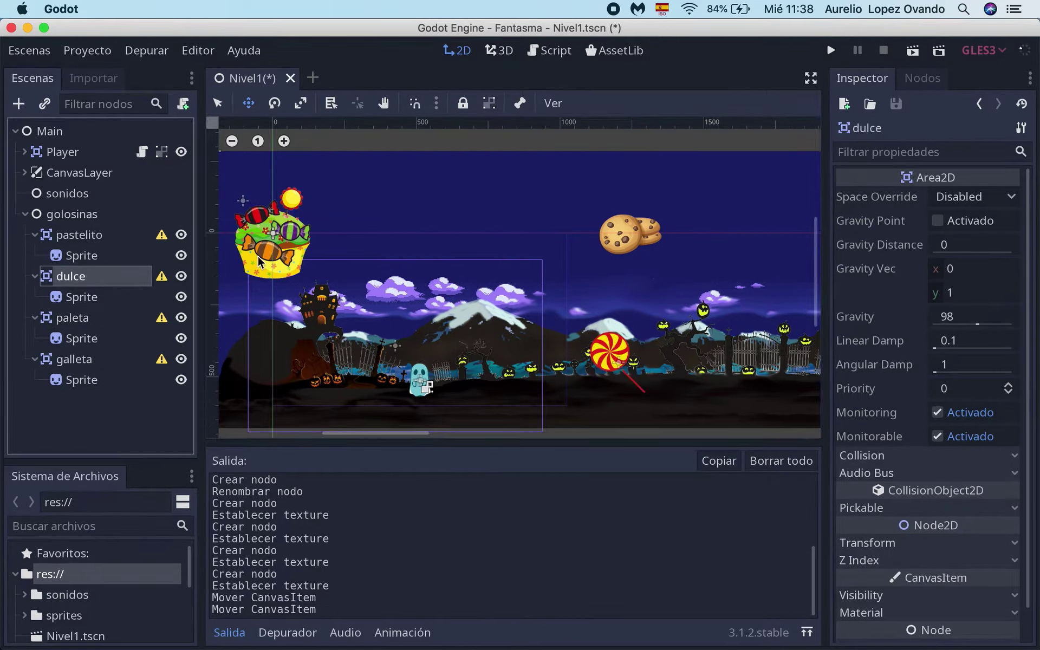
{"action": "mouse_move", "coordinate": [273, 234]}
{"action": "left_mouse_down"}
{"action": "mouse_move", "coordinate": [494, 252]}
{"action": "mouse_move", "coordinate": [524, 225]}
{"action": "left_mouse_up"}
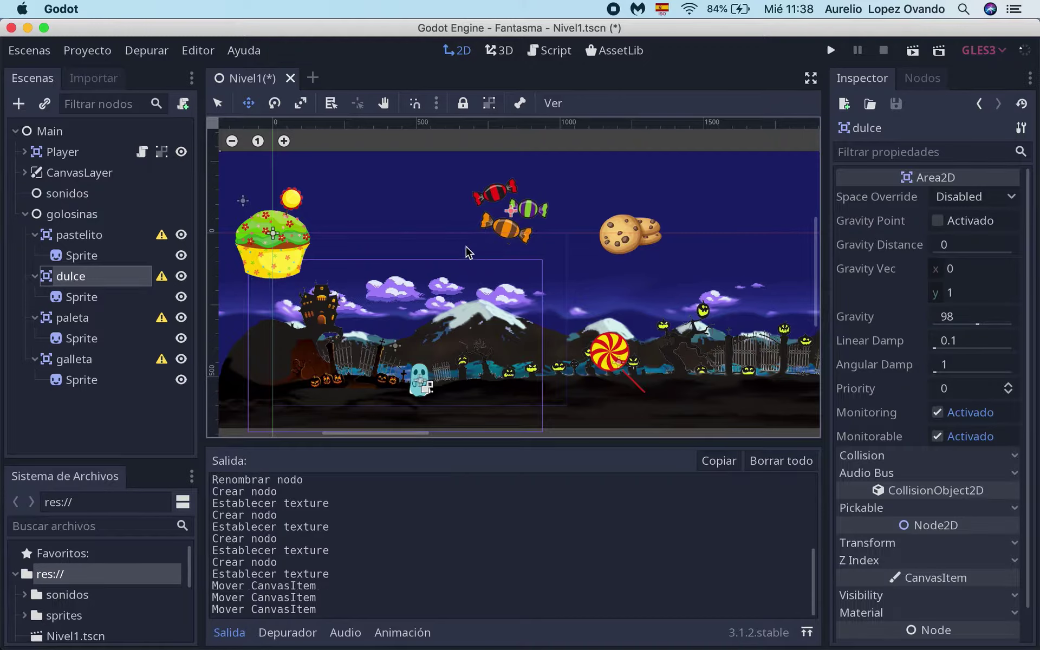
{"action": "left_click", "coordinate": [91, 237]}
{"action": "mouse_move", "coordinate": [284, 265]}
{"action": "left_mouse_down"}
{"action": "mouse_move", "coordinate": [484, 327]}
{"action": "mouse_move", "coordinate": [755, 334]}
{"action": "left_mouse_up"}
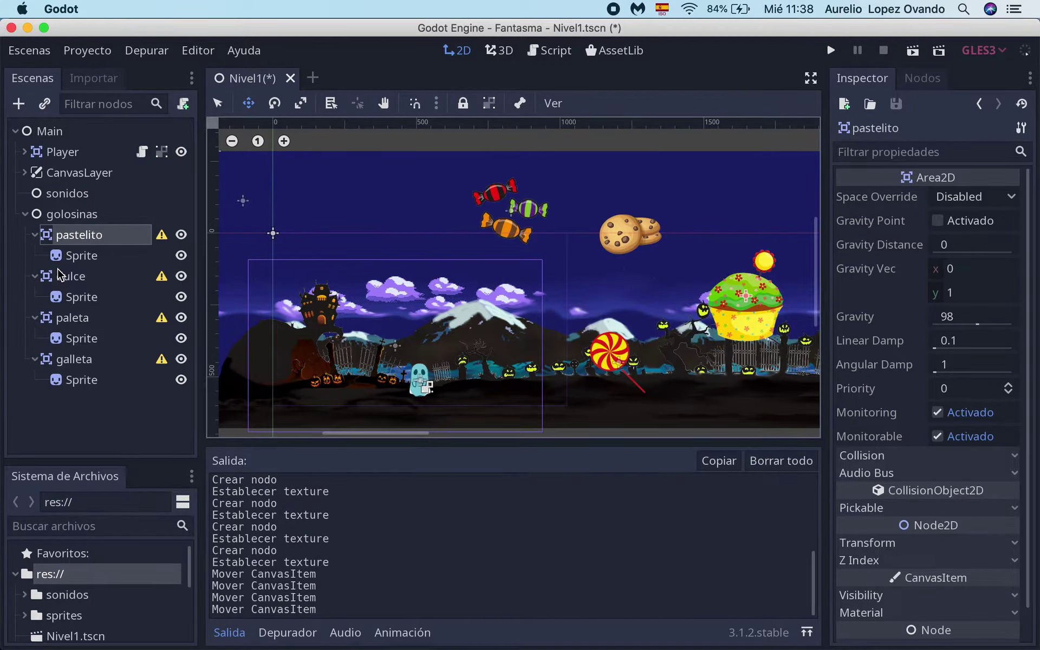
{"action": "left_click", "coordinate": [79, 255]}
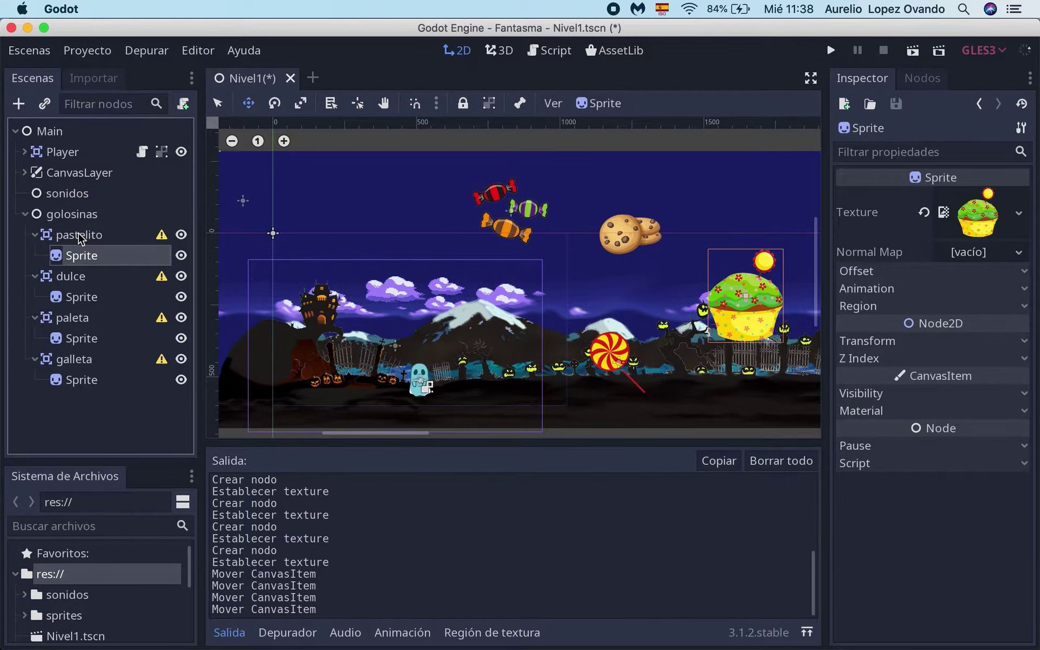
- Shrink the cupcake and the wrapped candies with the Scale tool
{"action": "left_click", "coordinate": [80, 235]}
{"action": "left_click", "coordinate": [300, 103]}
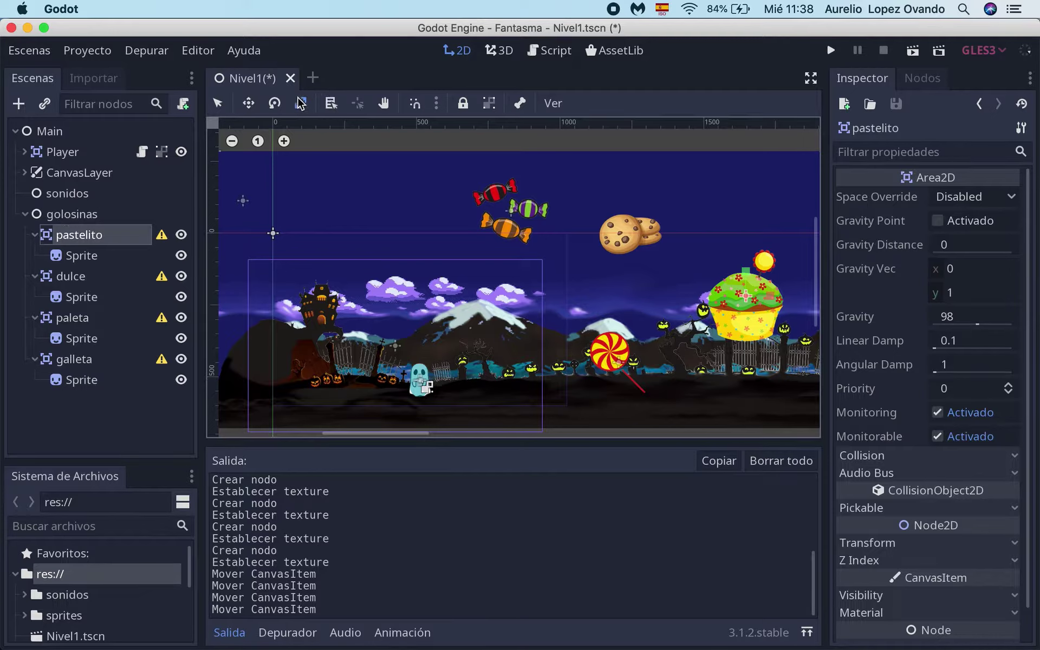
{"action": "left_click_drag", "start_coordinate": [726, 340], "coordinate": [740, 322]}
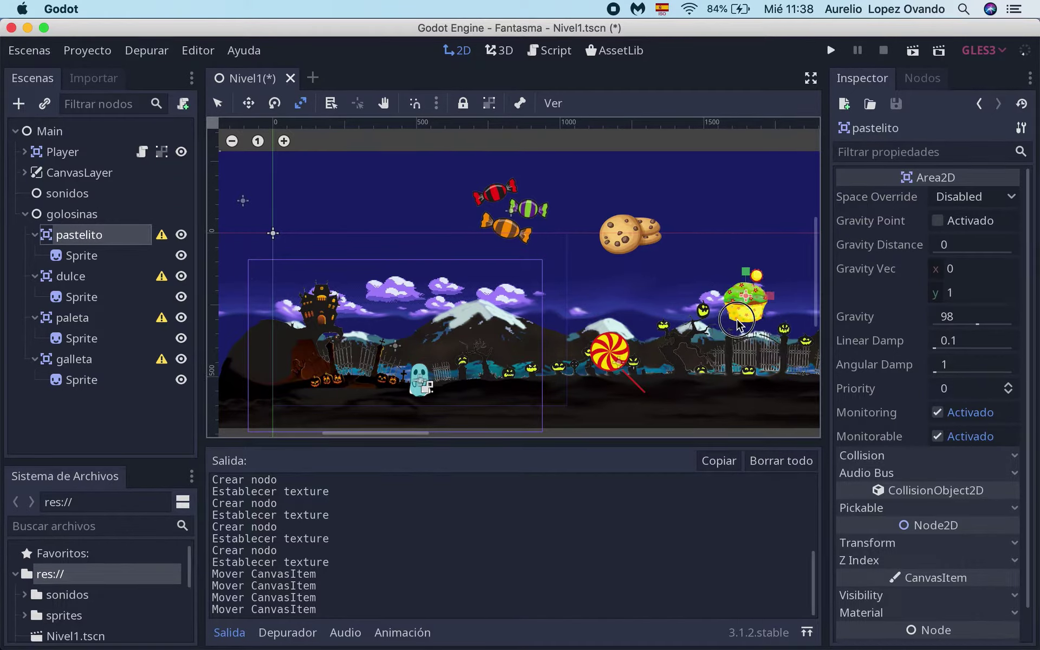
{"action": "left_click_drag", "start_coordinate": [739, 322], "coordinate": [743, 313]}
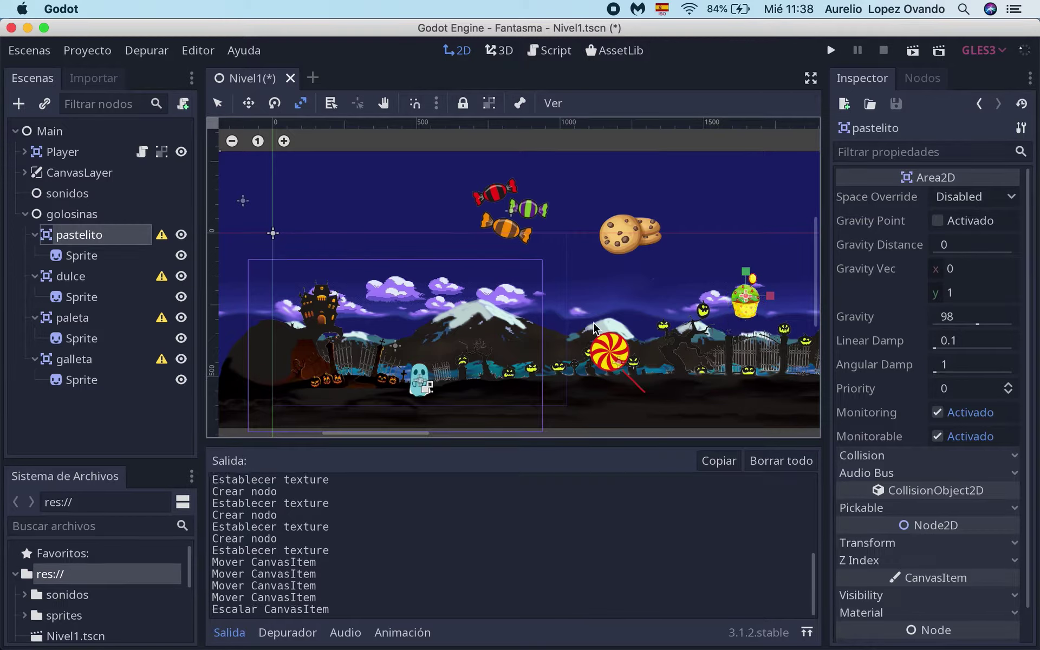
{"action": "left_click", "coordinate": [66, 275]}
{"action": "left_click_drag", "start_coordinate": [494, 225], "coordinate": [497, 222]}
- Shrink the lollipop back to a round shape and make the cookie larger and wider
{"action": "left_click", "coordinate": [66, 324]}
{"action": "mouse_move", "coordinate": [617, 246]}
{"action": "left_mouse_down"}
{"action": "mouse_move", "coordinate": [623, 237]}
{"action": "mouse_move", "coordinate": [615, 271]}
{"action": "left_mouse_up"}
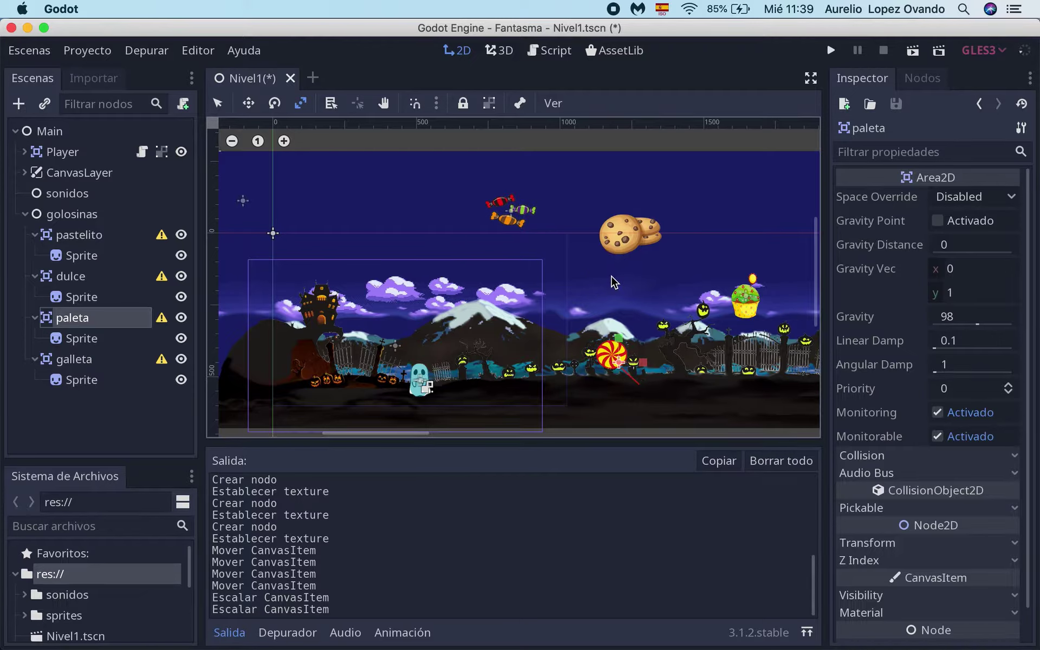
{"action": "left_click_drag", "start_coordinate": [615, 271], "coordinate": [615, 283]}
{"action": "left_click", "coordinate": [90, 366]}
{"action": "left_click_drag", "start_coordinate": [622, 235], "coordinate": [677, 240]}
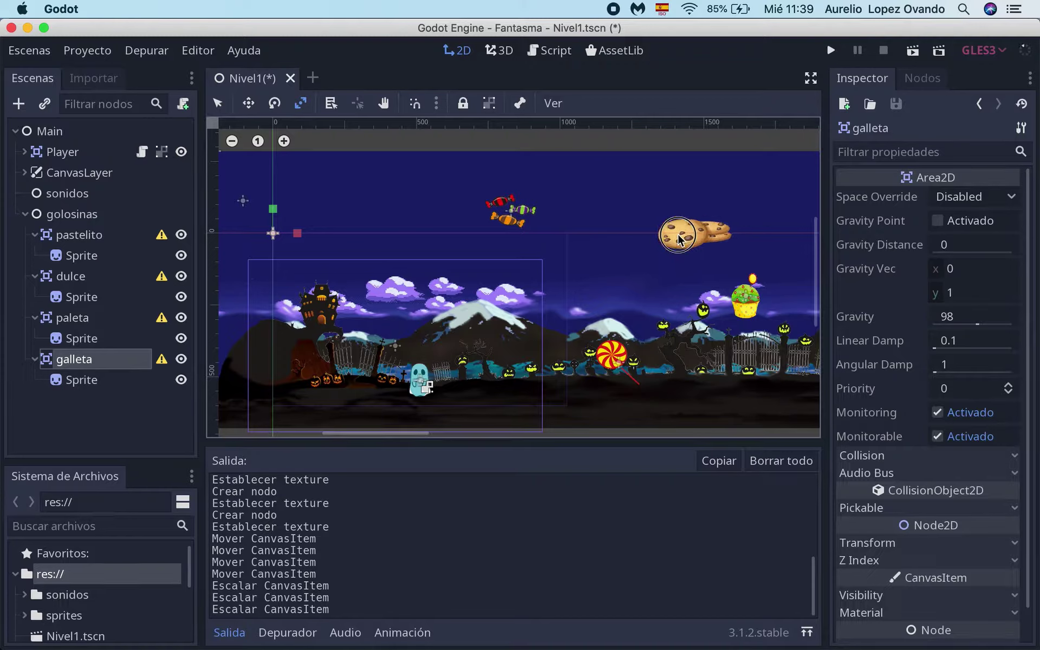
{"action": "mouse_move", "coordinate": [677, 240]}
{"action": "left_mouse_down"}
{"action": "mouse_move", "coordinate": [715, 241]}
{"action": "mouse_move", "coordinate": [701, 238]}
{"action": "left_mouse_up"}
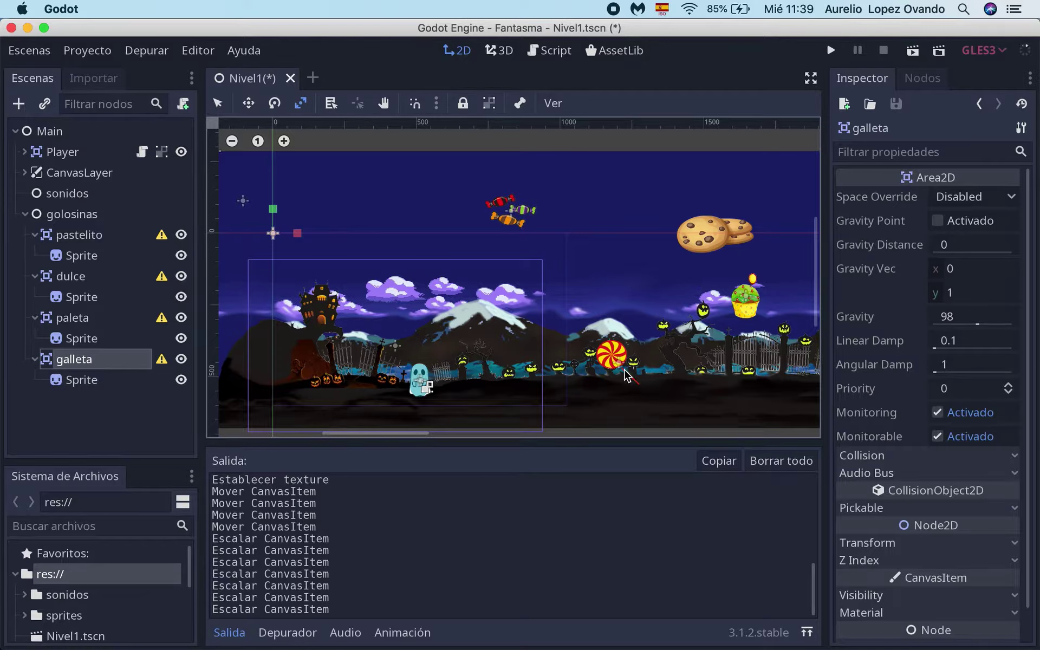
{"action": "left_click", "coordinate": [93, 238]}
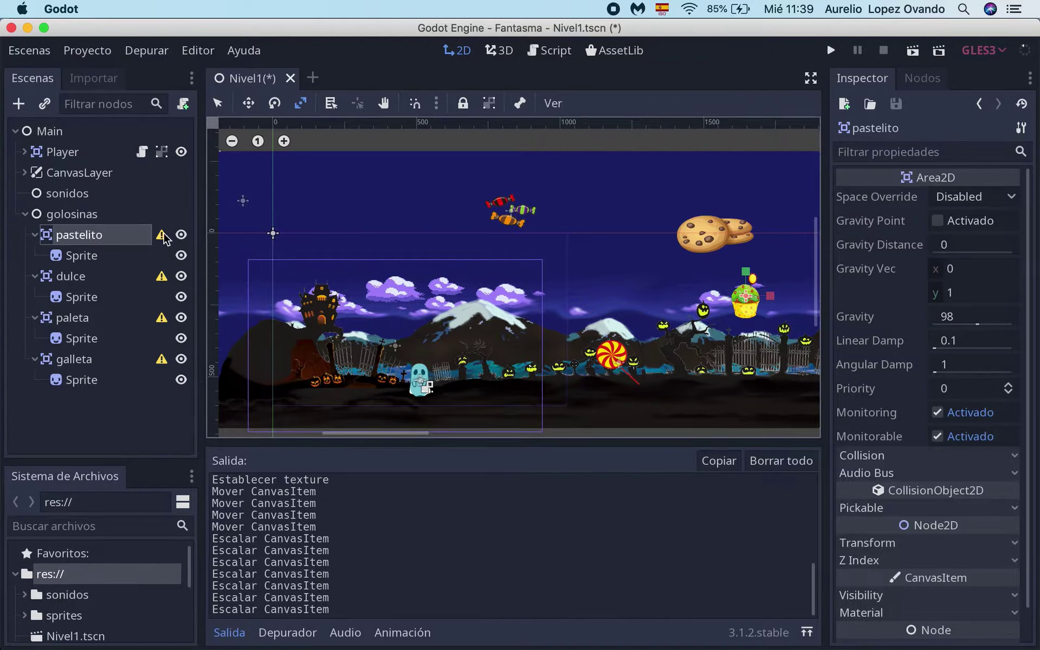
{"action": "mouse_move", "coordinate": [164, 234]}
- Run the Fantasma level to test it, then close the game window
{"action": "left_click", "coordinate": [830, 50]}
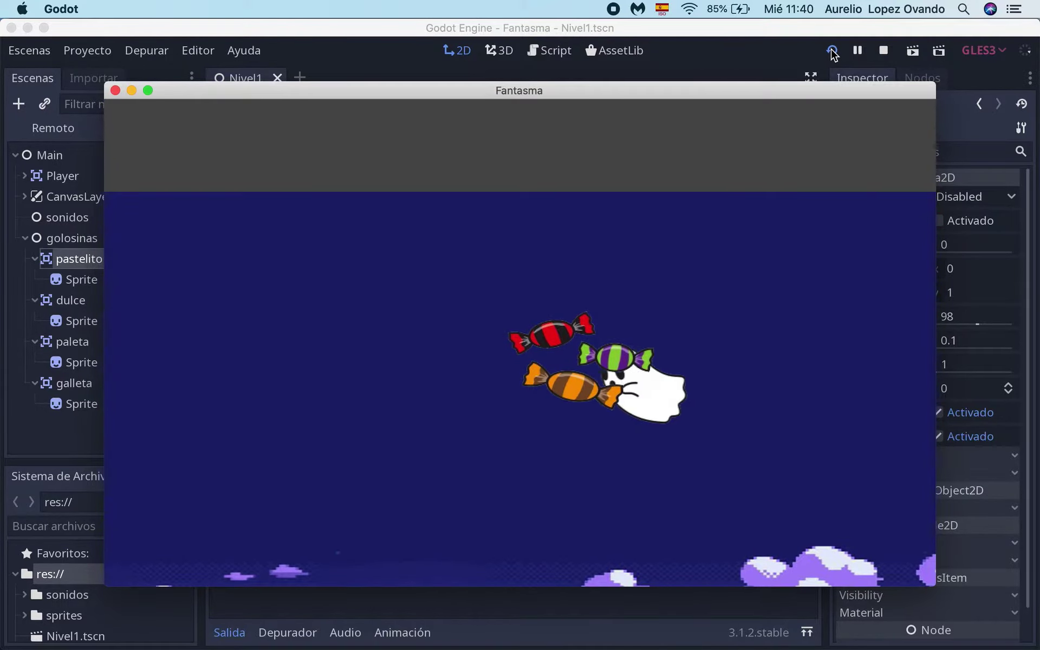
{"action": "left_click", "coordinate": [115, 90]}
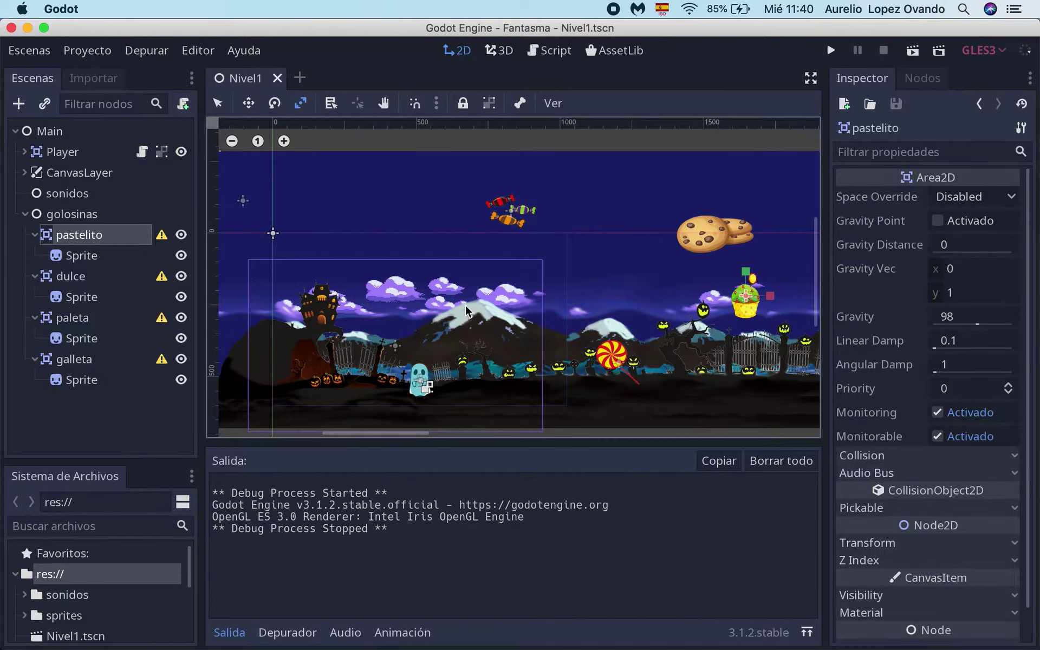
- Adjust the 2D canvas view and bring up the new child node dialog for pastelito
{"action": "left_click", "coordinate": [283, 142]}
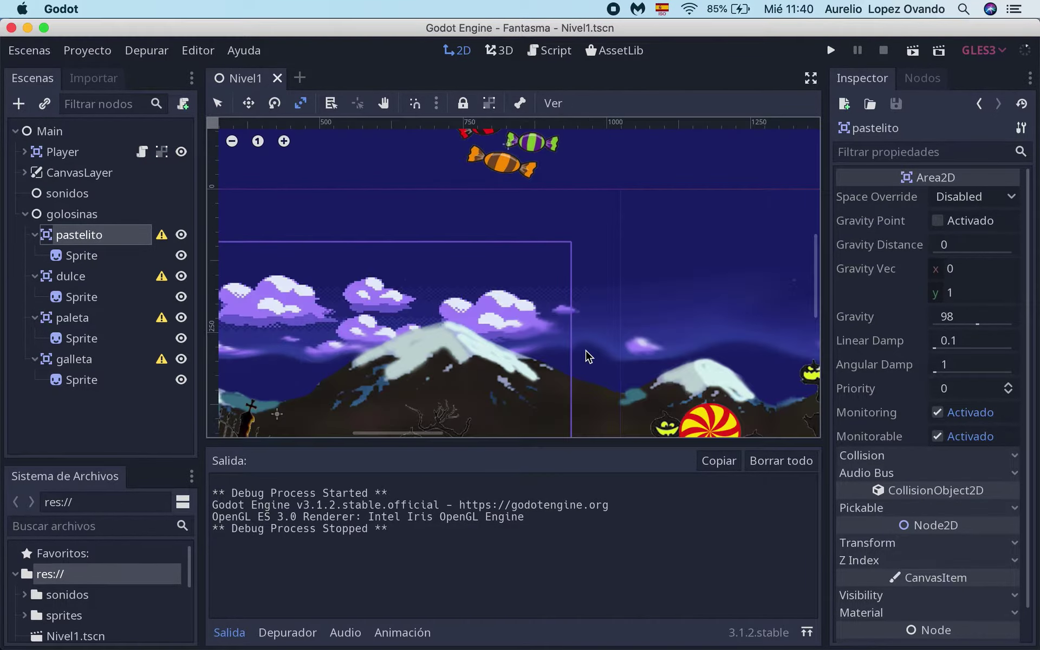
{"action": "scroll", "coordinate": [587, 358], "scroll_direction": "down", "scroll_amount": 2}
{"action": "scroll", "coordinate": [588, 358], "scroll_direction": "right", "scroll_amount": 5}
{"action": "scroll", "coordinate": [588, 357], "scroll_direction": "right", "scroll_amount": 3}
{"action": "scroll", "coordinate": [588, 357], "scroll_direction": "right", "scroll_amount": 5}
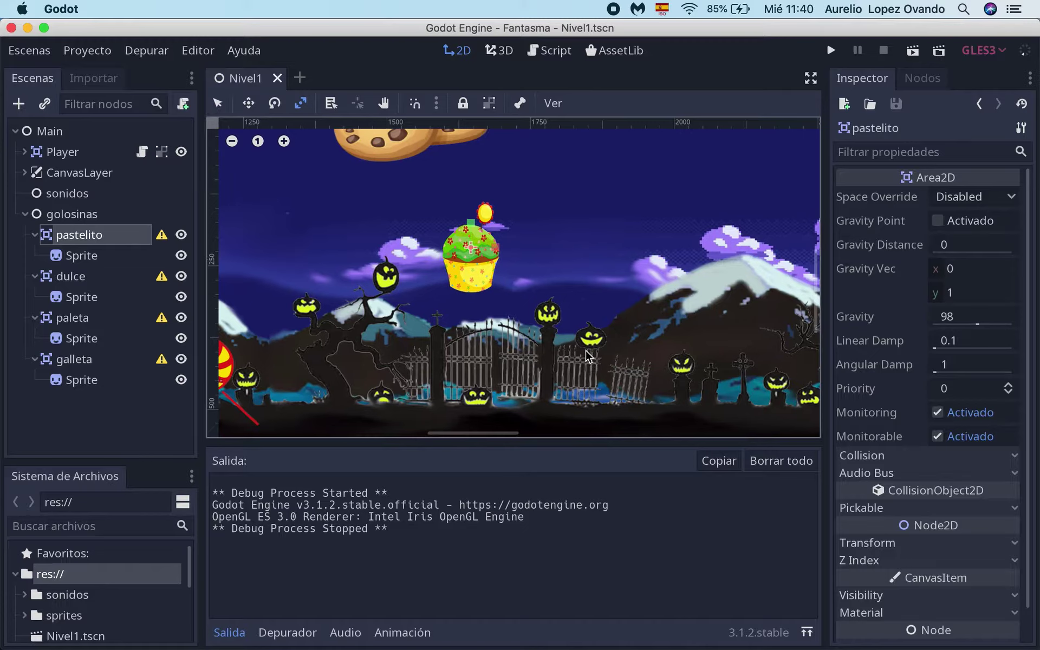
{"action": "left_click", "coordinate": [284, 141]}
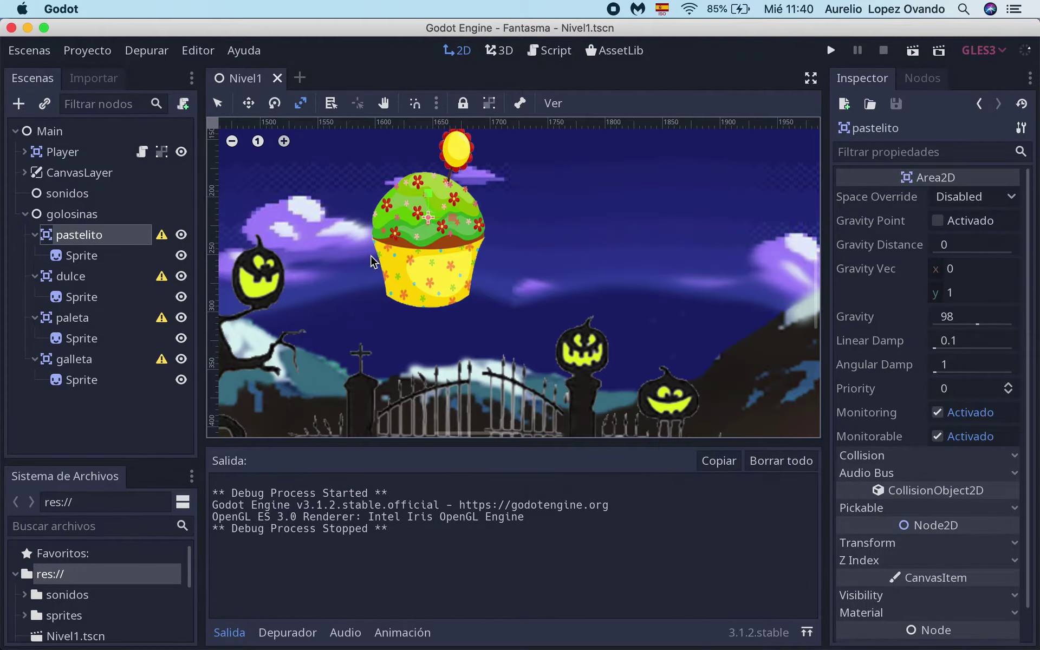
{"action": "scroll", "coordinate": [378, 278], "scroll_direction": "up", "scroll_amount": 2}
{"action": "scroll", "coordinate": [378, 278], "scroll_direction": "left", "scroll_amount": 2}
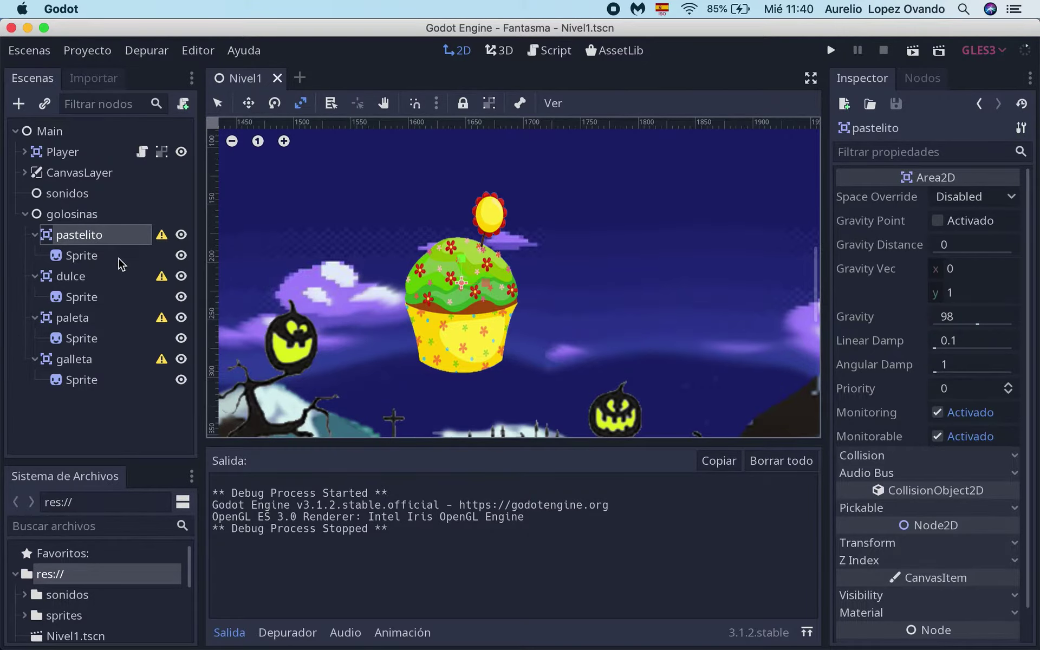
{"action": "left_click", "coordinate": [18, 103]}
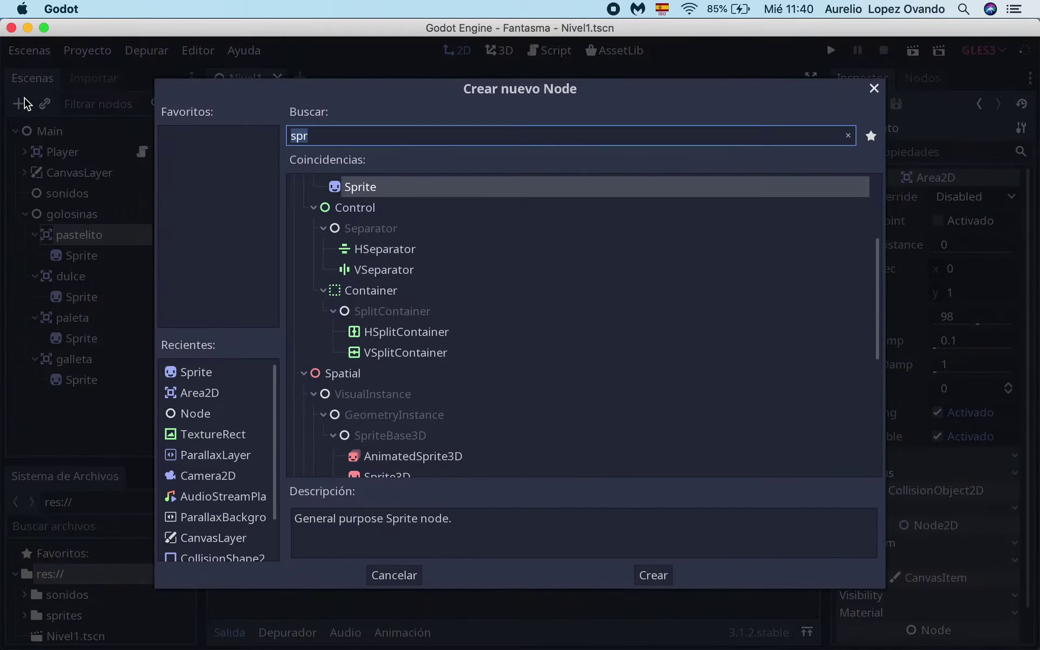
- Create a CollisionShape2D child under pastelito, found by searching 'colli'
{"action": "type", "text": "c"}
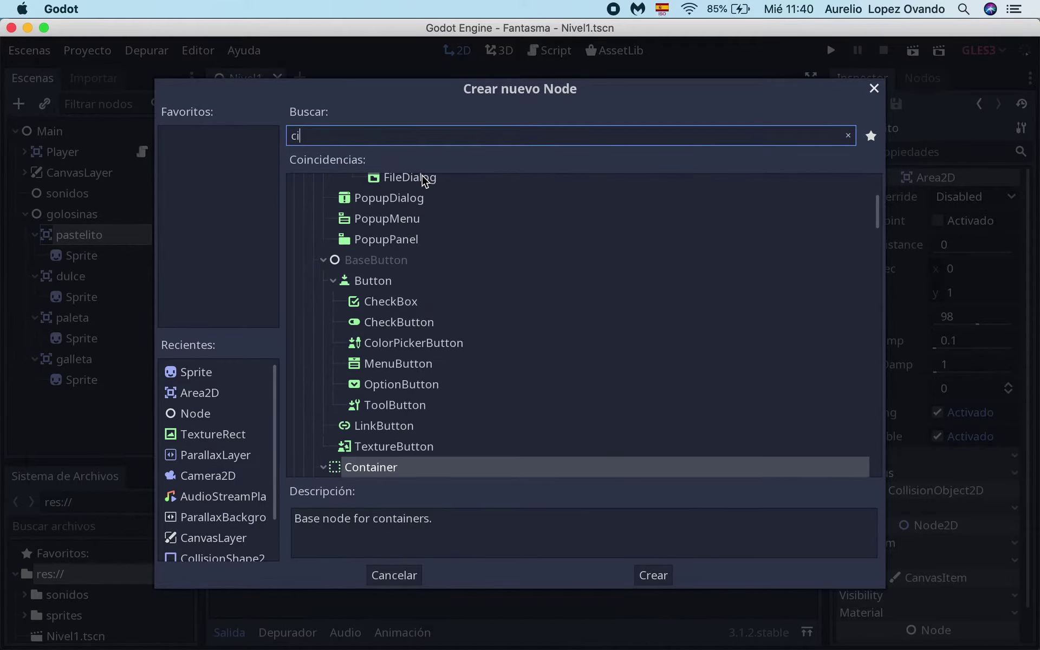
{"action": "type", "text": "oll"}
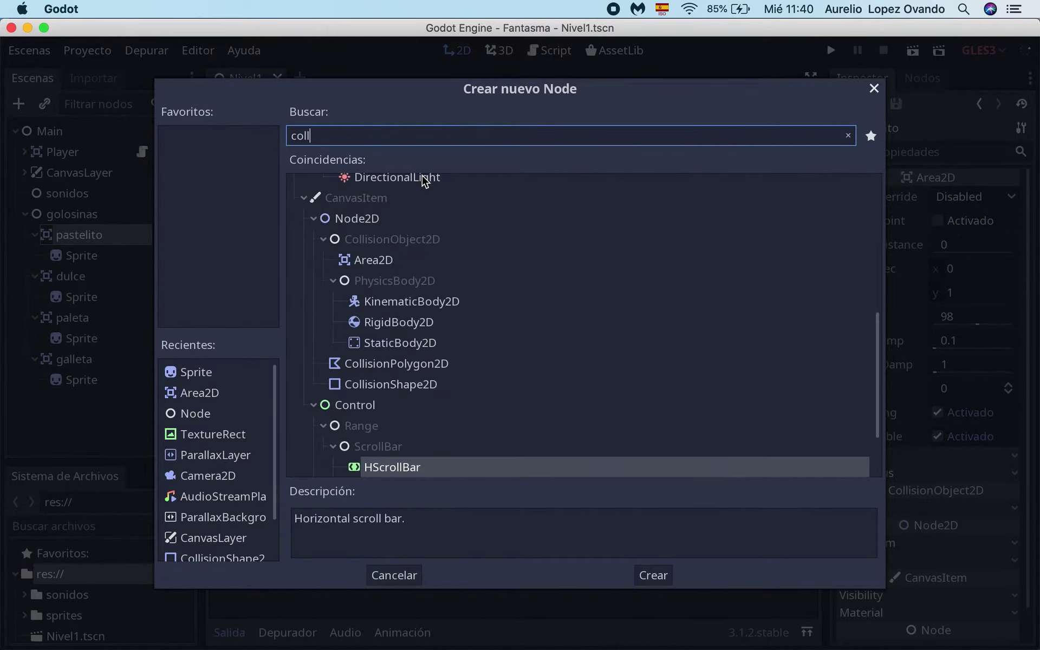
{"action": "type", "text": "i"}
{"action": "left_click", "coordinate": [393, 458]}
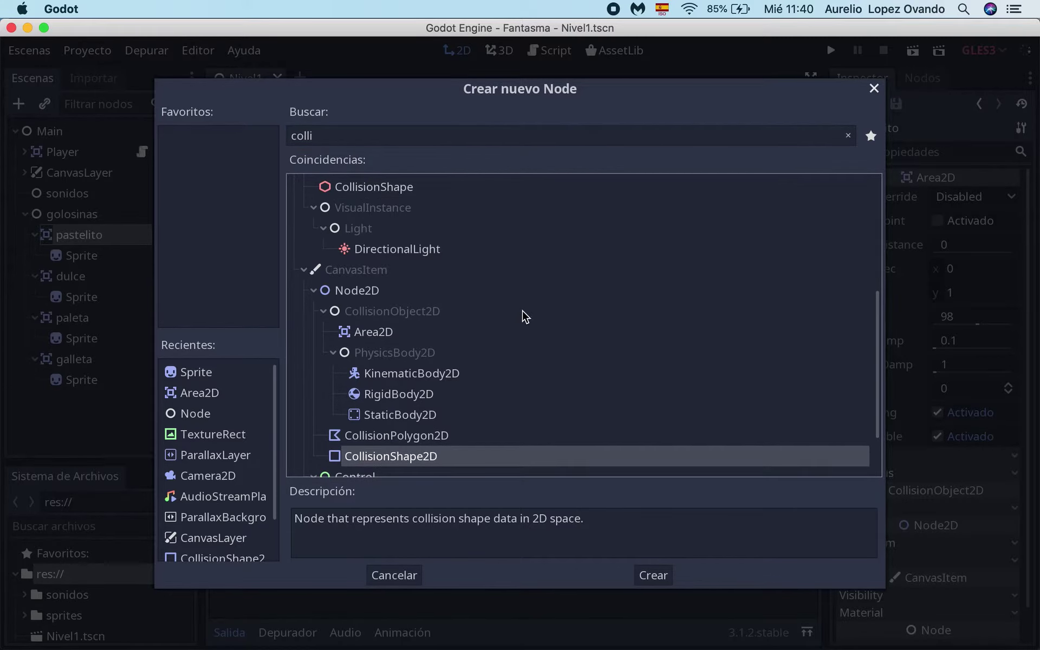
{"action": "left_click", "coordinate": [665, 578]}
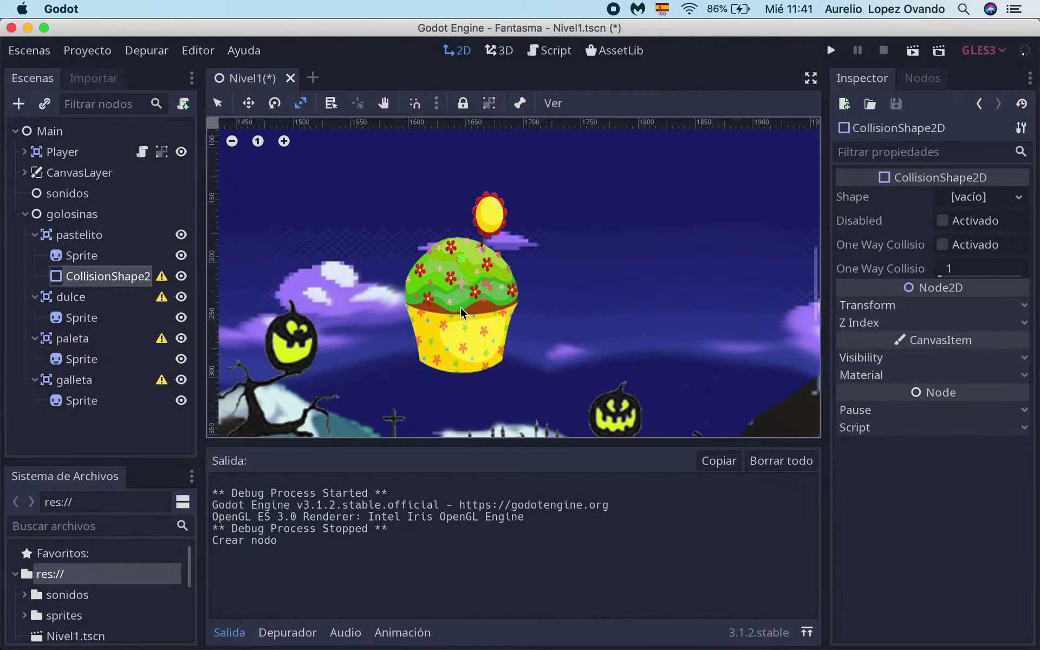
{"action": "scroll", "coordinate": [460, 307], "scroll_direction": "down", "scroll_amount": 5}
{"action": "scroll", "coordinate": [461, 307], "scroll_direction": "up", "scroll_amount": 2}
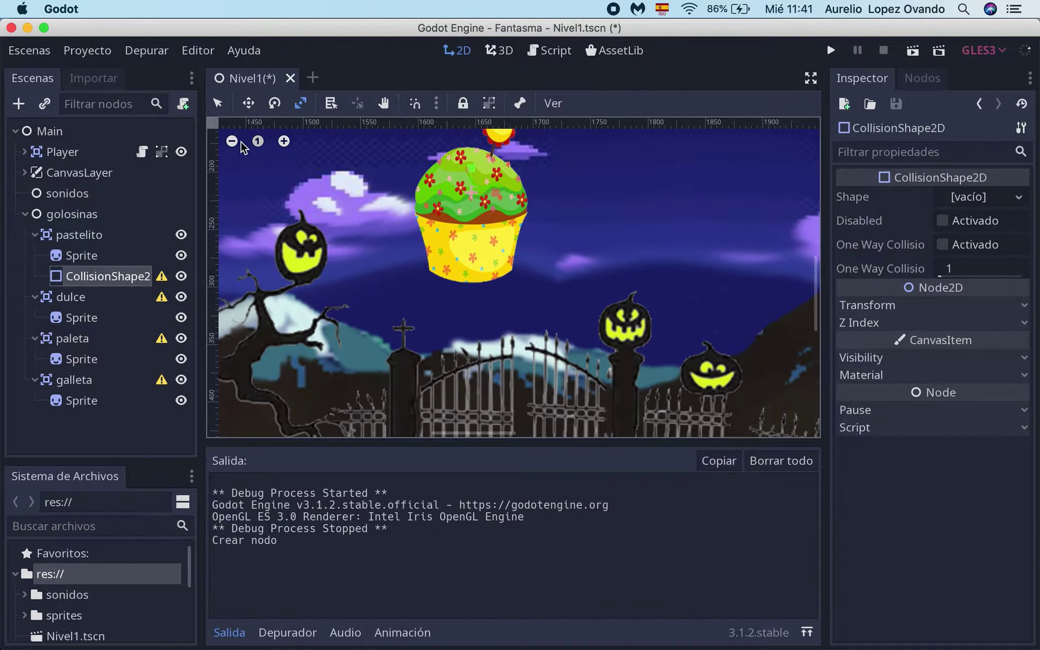
- Move the CollisionShape2D above pastelito's Sprite in the scene tree and select it
{"action": "left_click", "coordinate": [238, 142]}
{"action": "left_click", "coordinate": [233, 142]}
{"action": "left_click", "coordinate": [233, 142]}
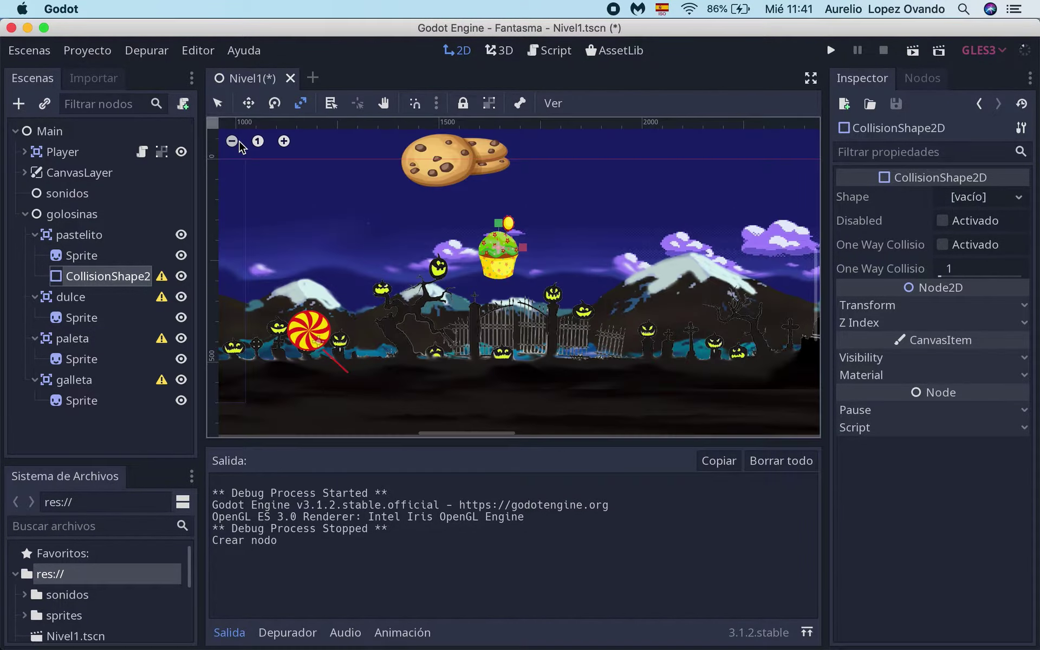
{"action": "left_click", "coordinate": [284, 141]}
{"action": "left_click", "coordinate": [284, 140]}
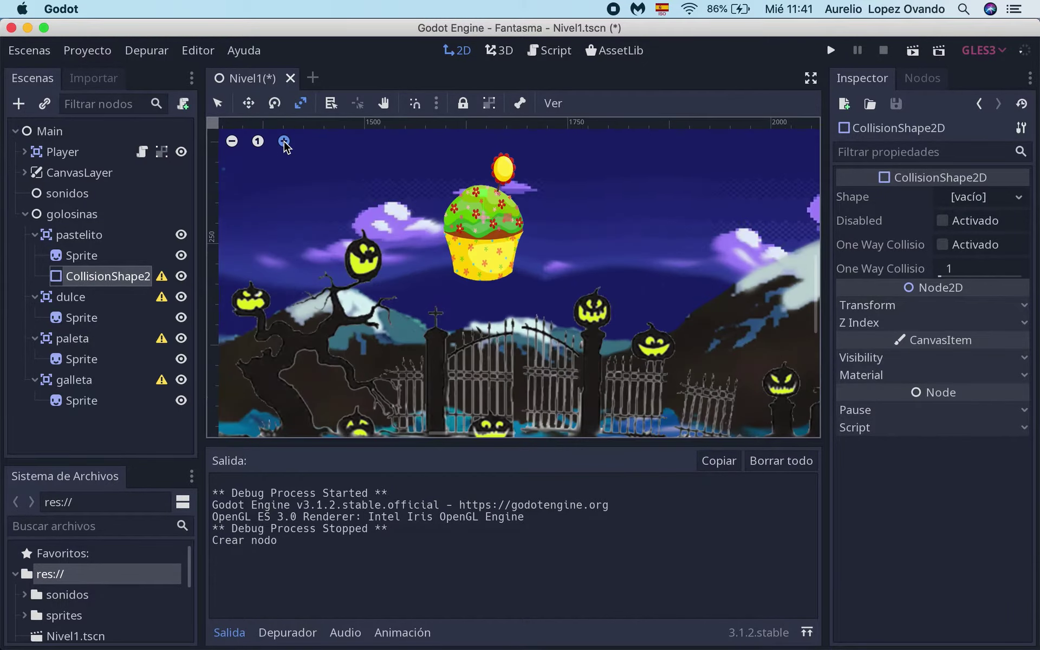
{"action": "left_click", "coordinate": [283, 141]}
{"action": "scroll", "coordinate": [366, 251], "scroll_direction": "up", "scroll_amount": 3}
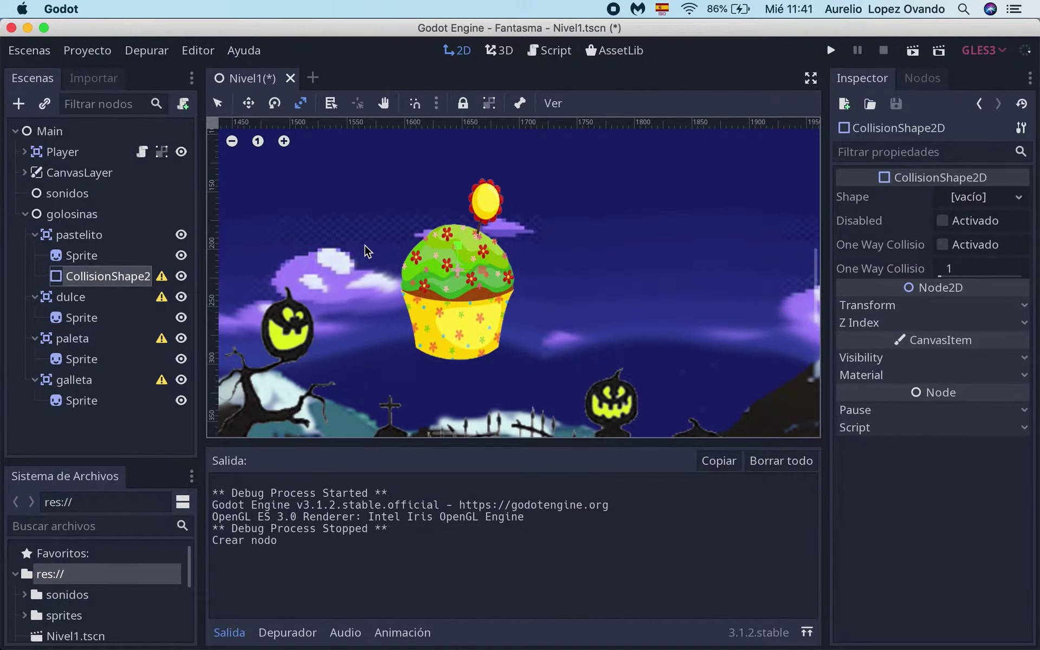
{"action": "scroll", "coordinate": [428, 274], "scroll_direction": "up", "scroll_amount": 2}
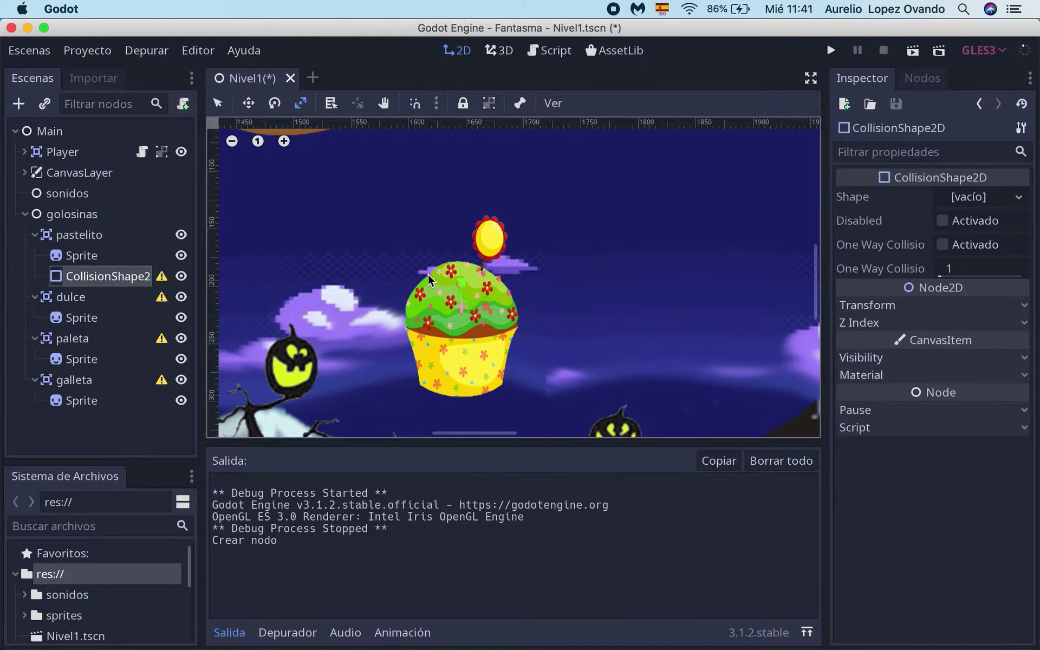
{"action": "left_click", "coordinate": [284, 141]}
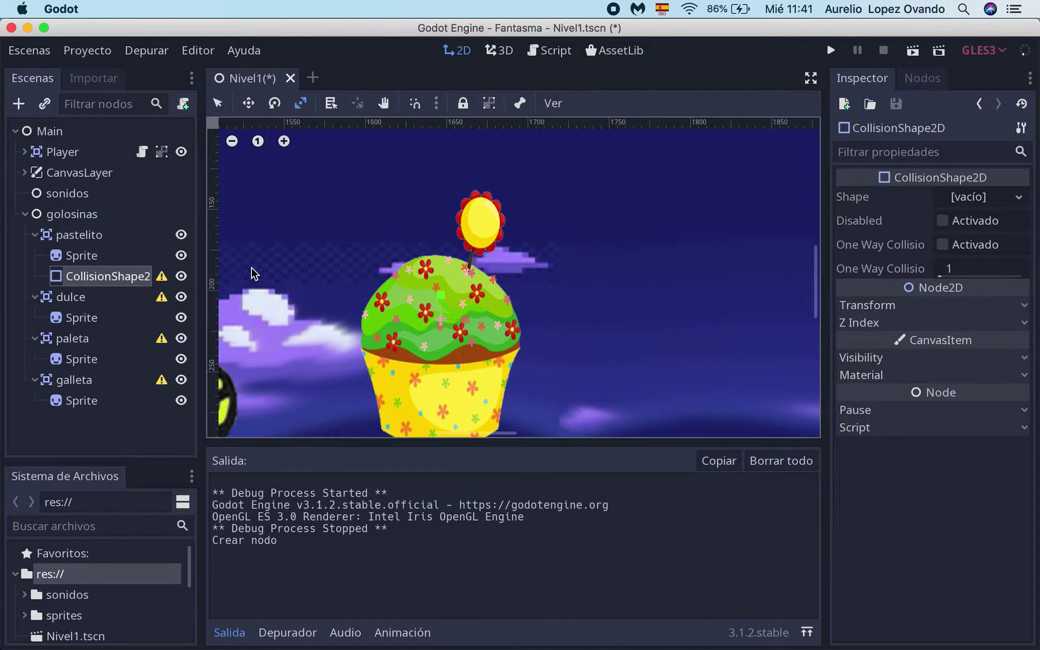
{"action": "left_click_drag", "start_coordinate": [98, 277], "coordinate": [92, 246]}
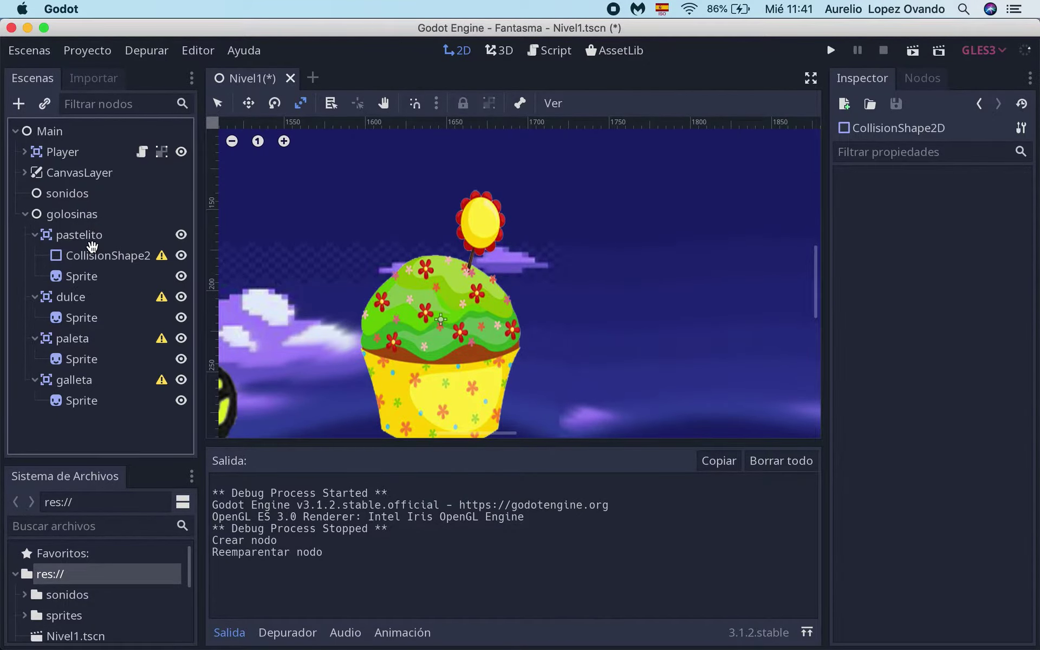
{"action": "left_click", "coordinate": [90, 260]}
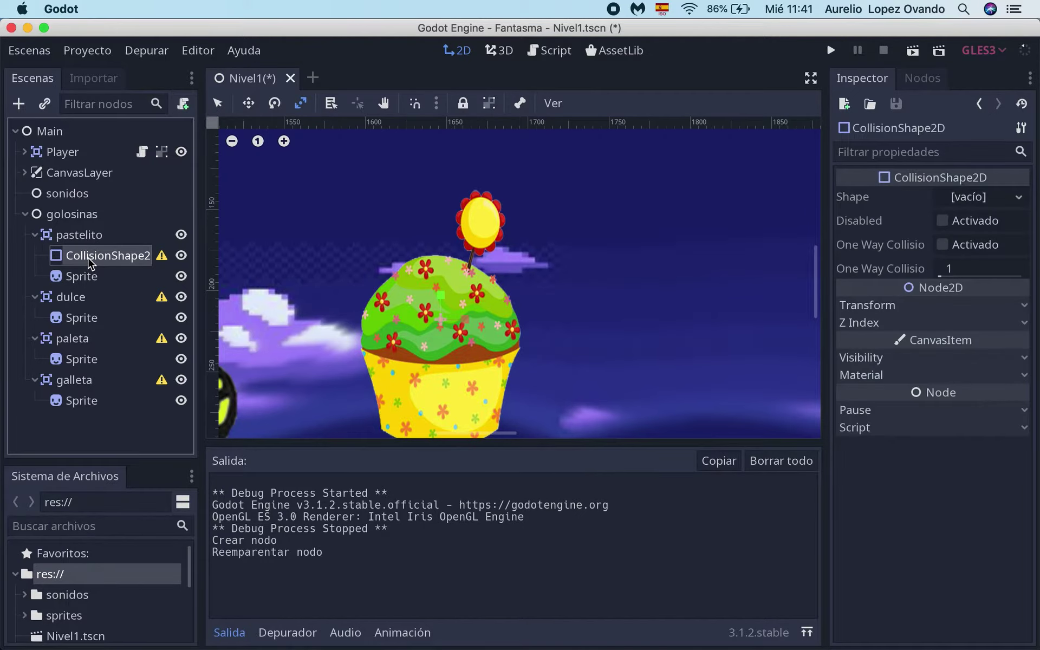
- Assign a new RectangleShape2D to the collision shape and widen it across the cupcake
{"action": "left_click", "coordinate": [1021, 199]}
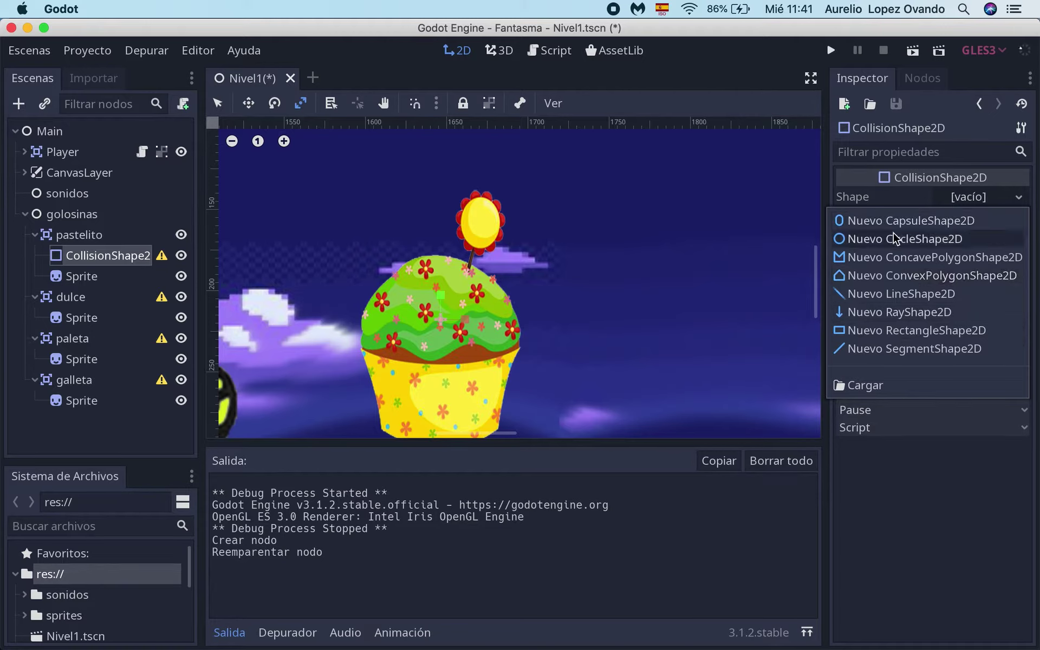
{"action": "left_click", "coordinate": [884, 330]}
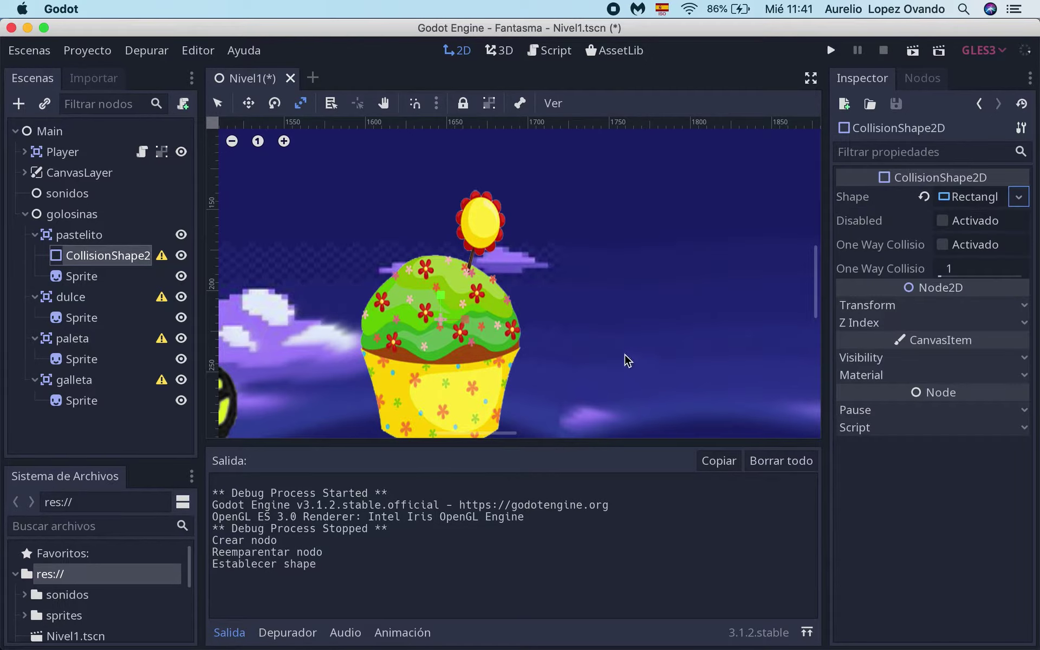
{"action": "mouse_move", "coordinate": [447, 319]}
{"action": "left_mouse_down"}
{"action": "mouse_move", "coordinate": [477, 319]}
{"action": "mouse_move", "coordinate": [451, 260]}
{"action": "left_mouse_up"}
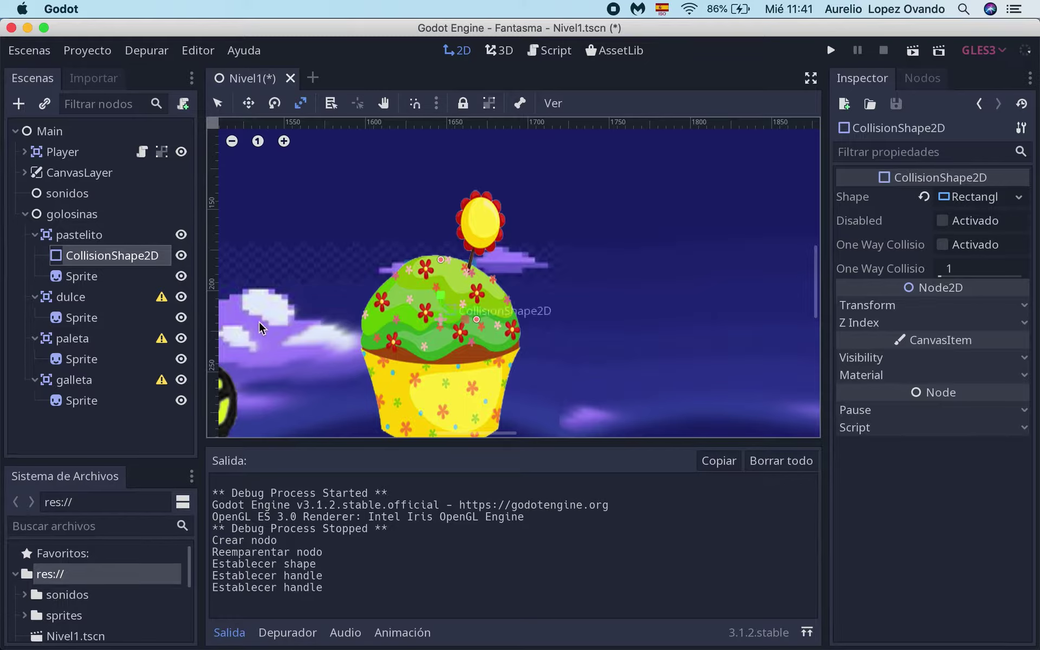
{"action": "left_click", "coordinate": [477, 321]}
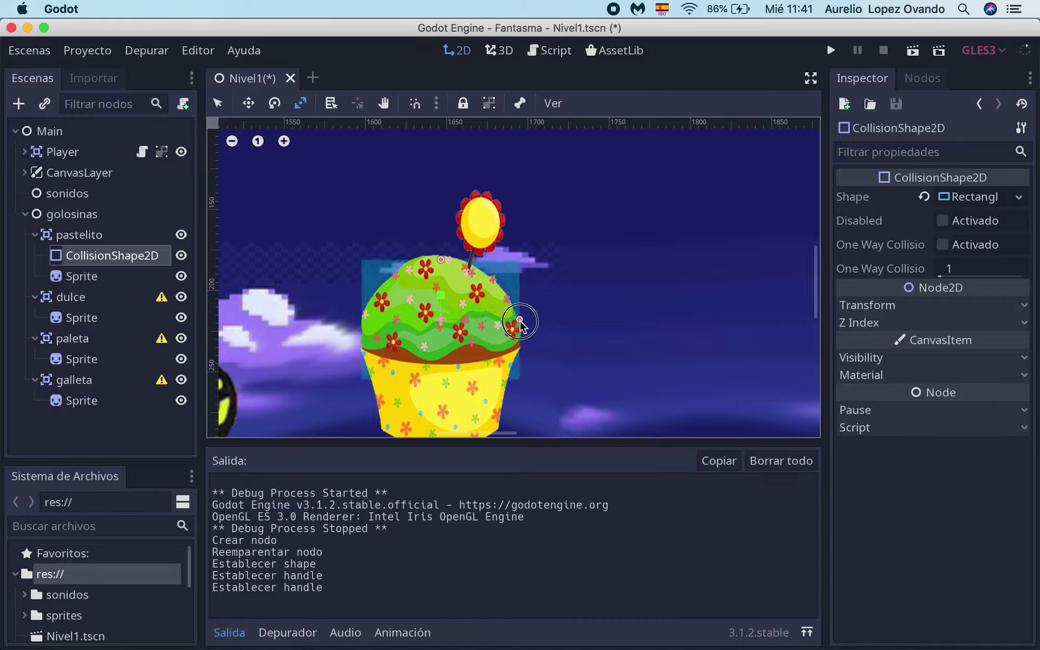
{"action": "mouse_move", "coordinate": [477, 320]}
{"action": "left_mouse_down"}
{"action": "mouse_move", "coordinate": [532, 320]}
{"action": "mouse_move", "coordinate": [519, 298]}
{"action": "mouse_move", "coordinate": [519, 313]}
{"action": "left_mouse_up"}
- Reposition the collision rectangle and trim its edges to fit the cupcake
{"action": "left_click", "coordinate": [248, 103]}
{"action": "scroll", "coordinate": [581, 249], "scroll_direction": "down", "scroll_amount": 2}
{"action": "scroll", "coordinate": [581, 249], "scroll_direction": "down", "scroll_amount": 3}
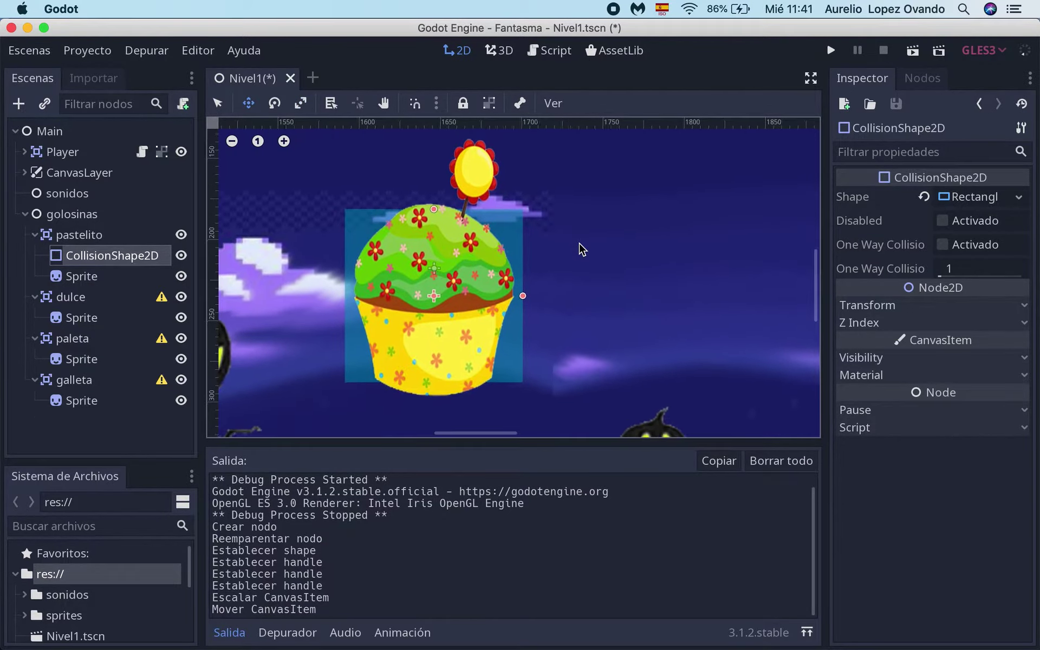
{"action": "left_click", "coordinate": [512, 238]}
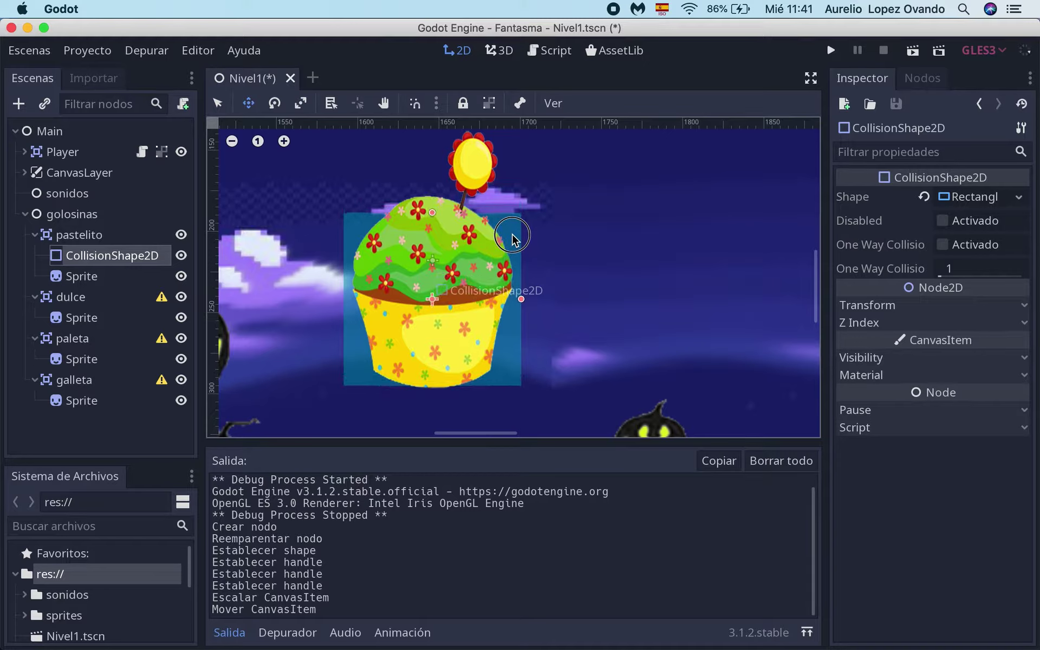
{"action": "left_click_drag", "start_coordinate": [512, 238], "coordinate": [511, 241]}
{"action": "left_click_drag", "start_coordinate": [519, 294], "coordinate": [508, 295]}
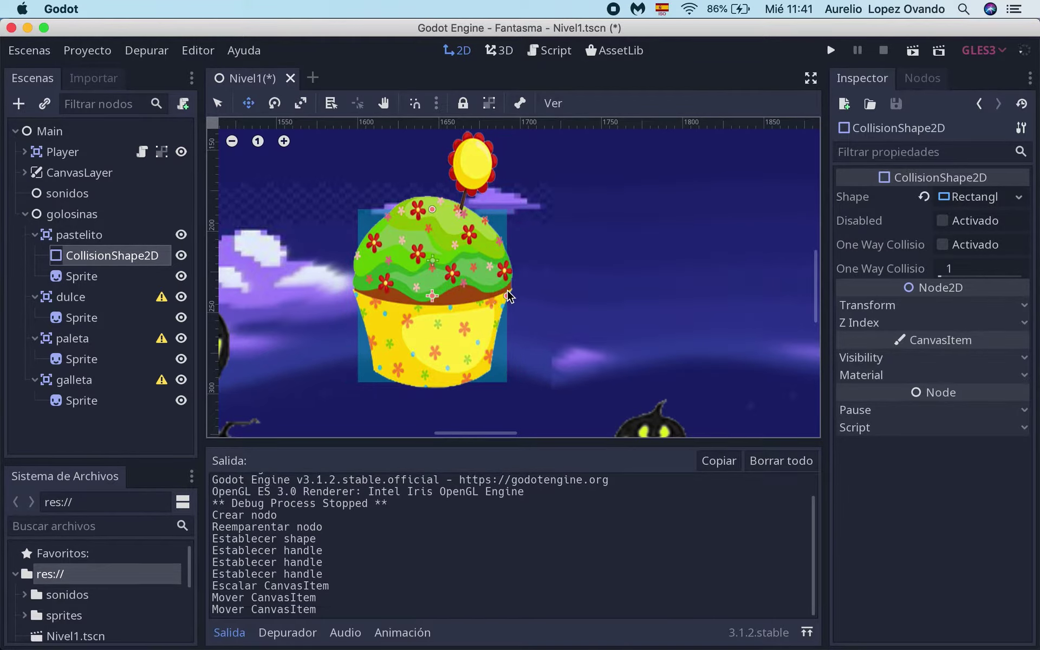
{"action": "left_click_drag", "start_coordinate": [432, 210], "coordinate": [432, 213]}
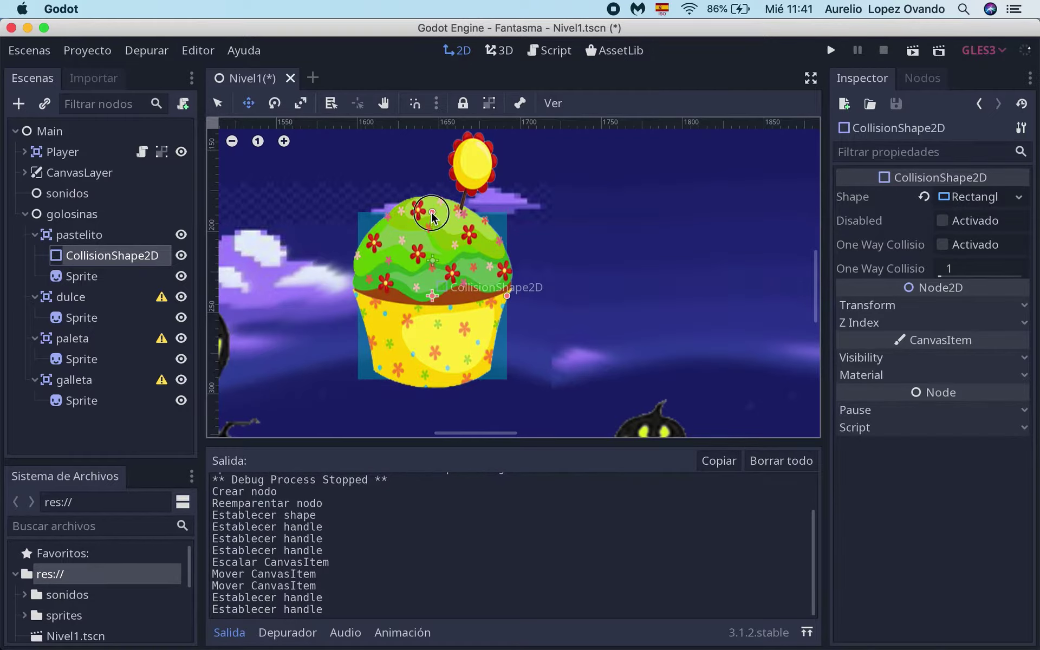
{"action": "left_click_drag", "start_coordinate": [433, 214], "coordinate": [432, 215]}
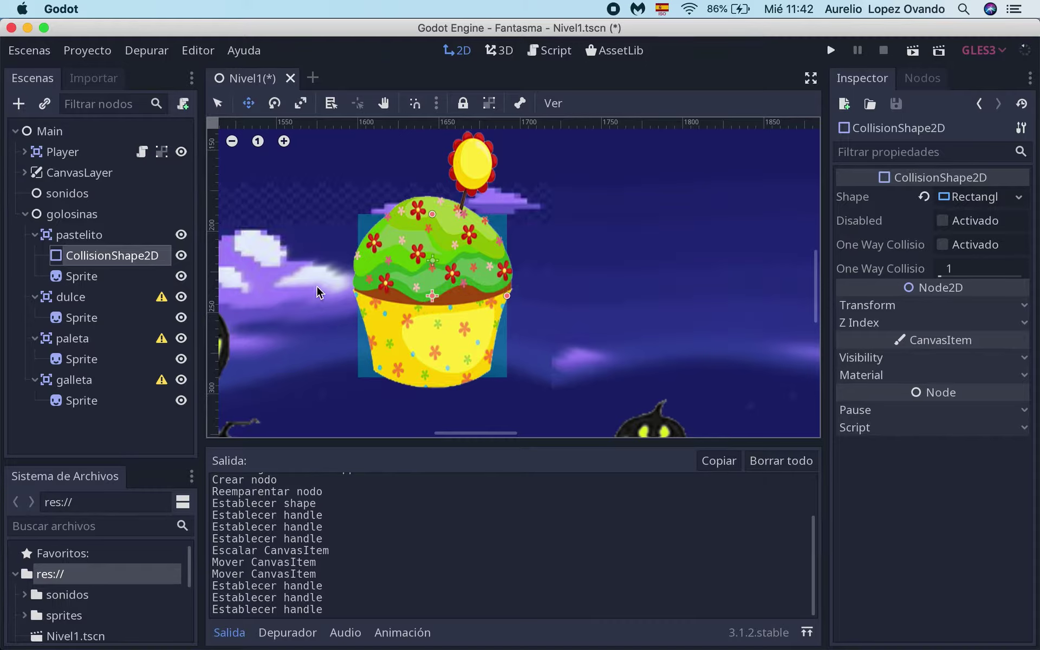
- Collapse pastelito's children in the scene tree and select the dulce node
{"action": "left_click", "coordinate": [34, 235]}
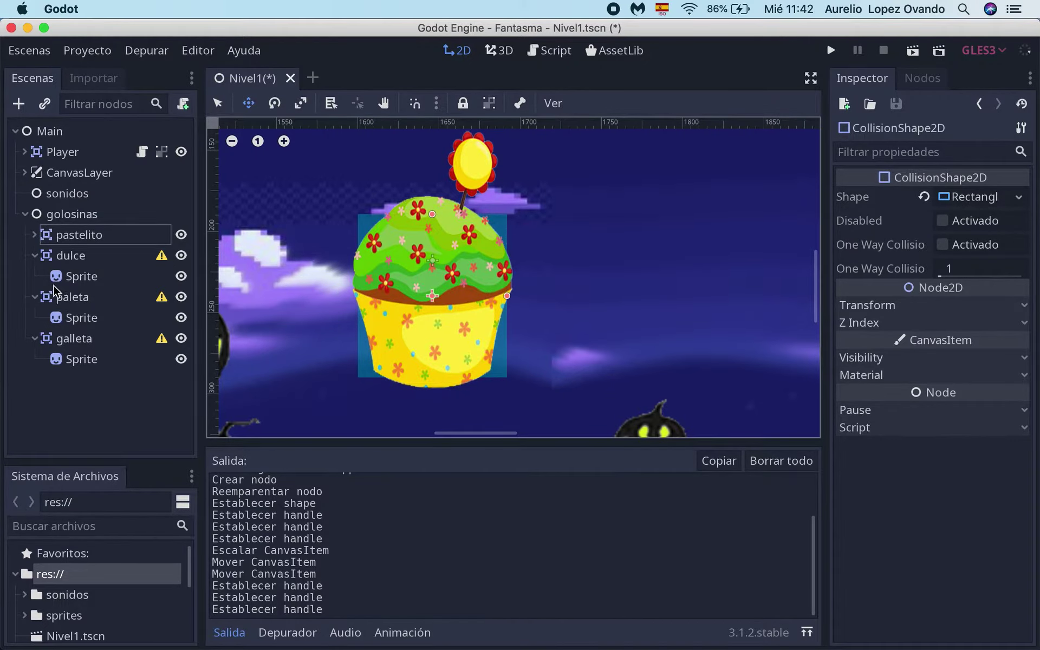
{"action": "left_click", "coordinate": [70, 255]}
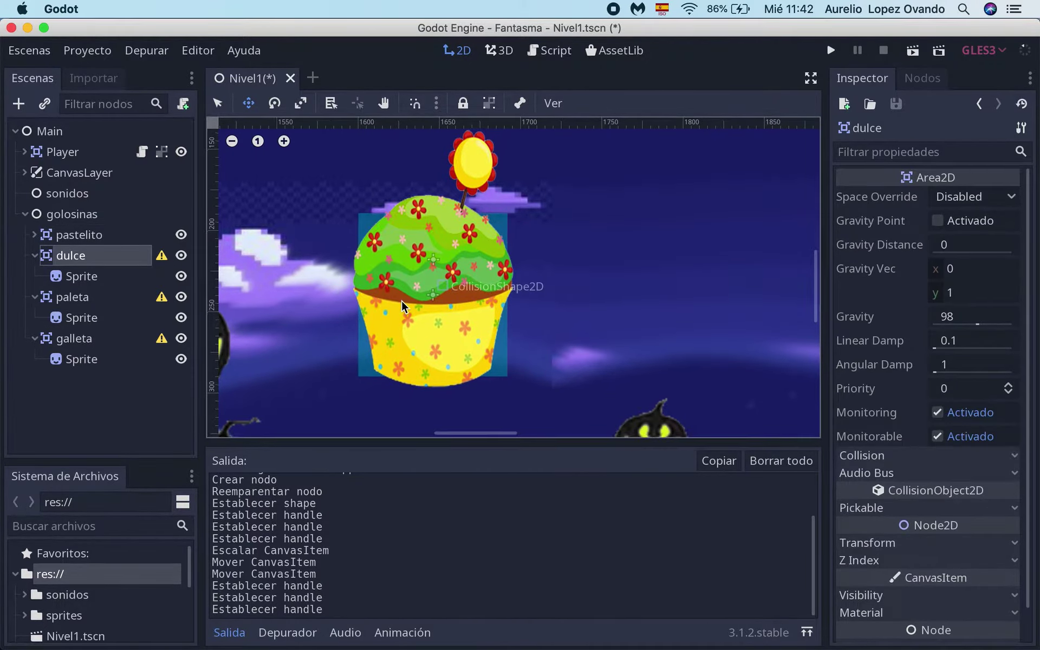
{"action": "scroll", "coordinate": [401, 301], "scroll_direction": "down", "scroll_amount": 5}
{"action": "scroll", "coordinate": [401, 303], "scroll_direction": "up", "scroll_amount": 10}
{"action": "scroll", "coordinate": [401, 303], "scroll_direction": "left", "scroll_amount": 10}
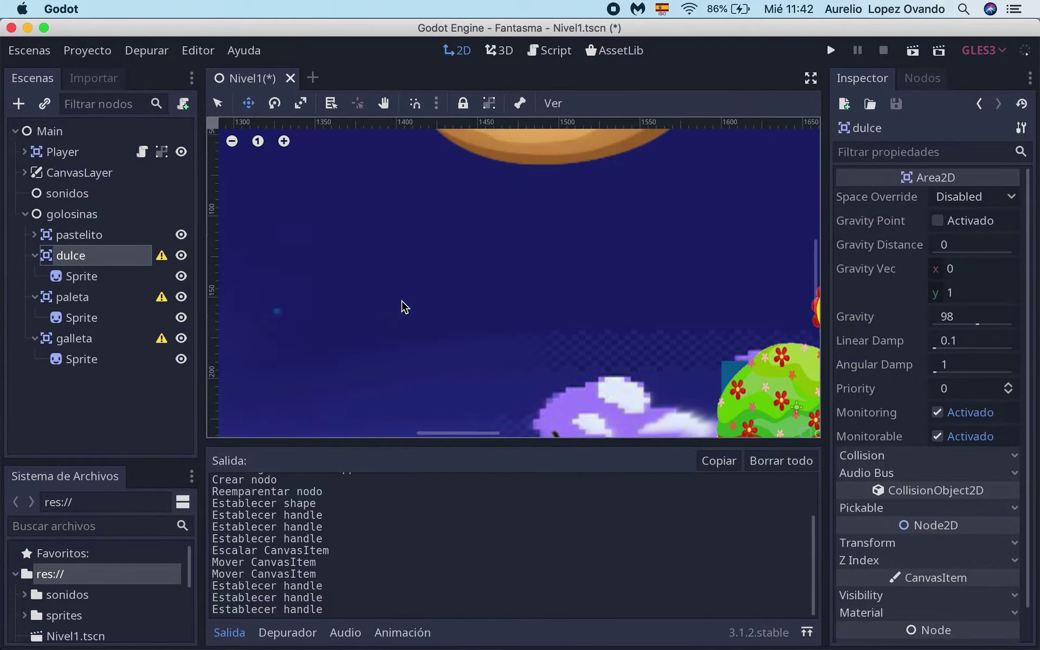
- Zoom the view onto the wrapped candies and start adding a child node to dulce
{"action": "left_click", "coordinate": [232, 141]}
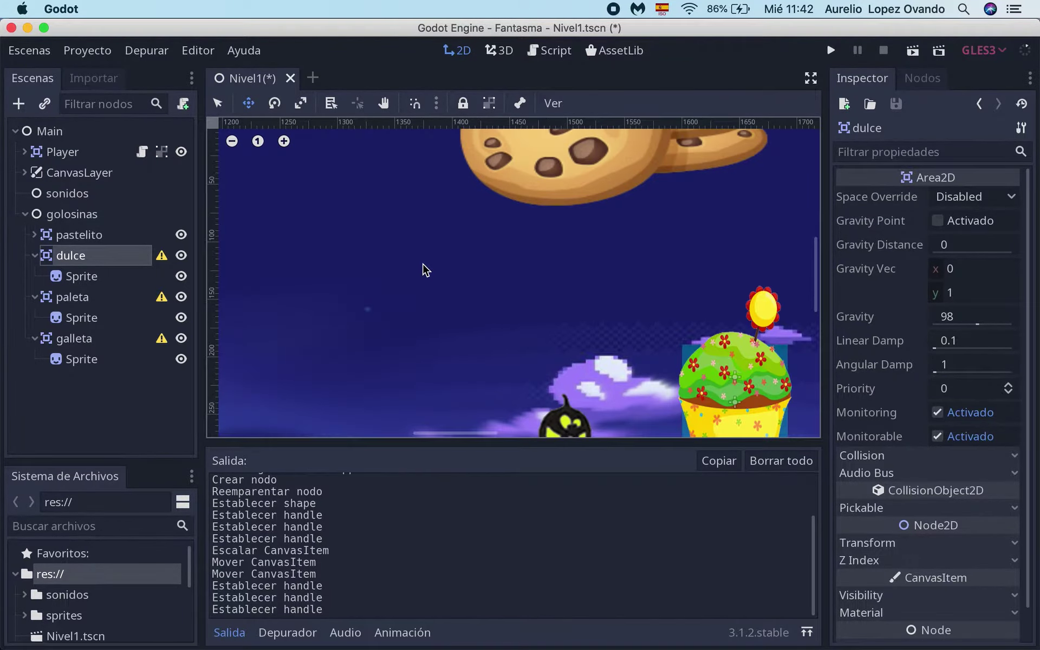
{"action": "scroll", "coordinate": [425, 269], "scroll_direction": "up", "scroll_amount": 6}
{"action": "scroll", "coordinate": [425, 270], "scroll_direction": "left", "scroll_amount": 10}
{"action": "scroll", "coordinate": [423, 266], "scroll_direction": "left", "scroll_amount": 2}
{"action": "left_click", "coordinate": [232, 140]}
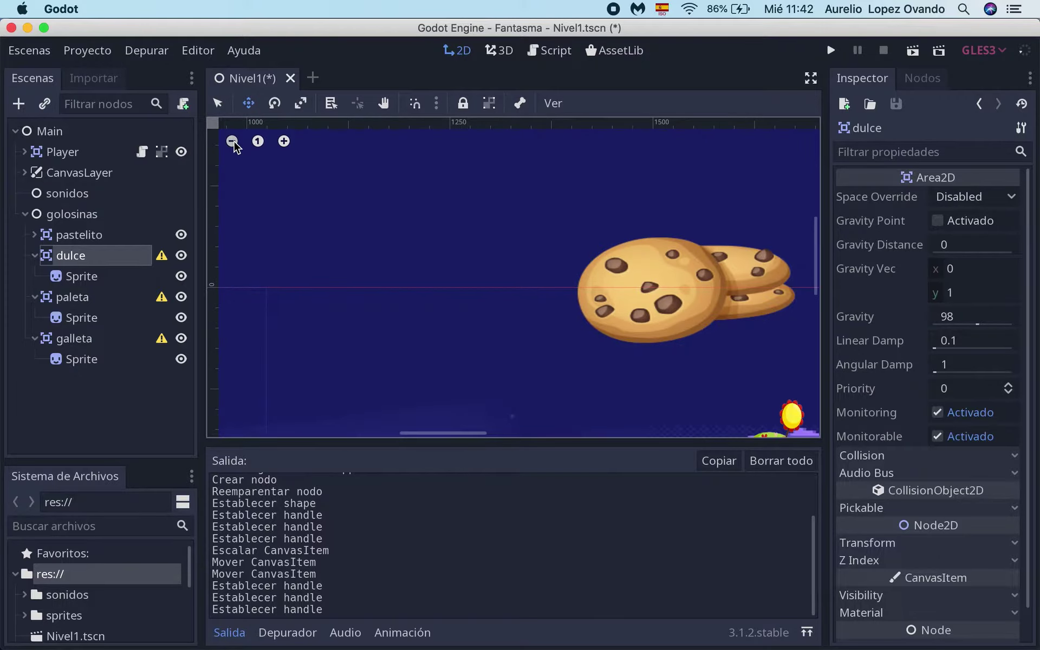
{"action": "left_click", "coordinate": [232, 140]}
{"action": "scroll", "coordinate": [365, 297], "scroll_direction": "left", "scroll_amount": 3}
{"action": "scroll", "coordinate": [364, 297], "scroll_direction": "left", "scroll_amount": 2}
{"action": "left_click", "coordinate": [284, 141]}
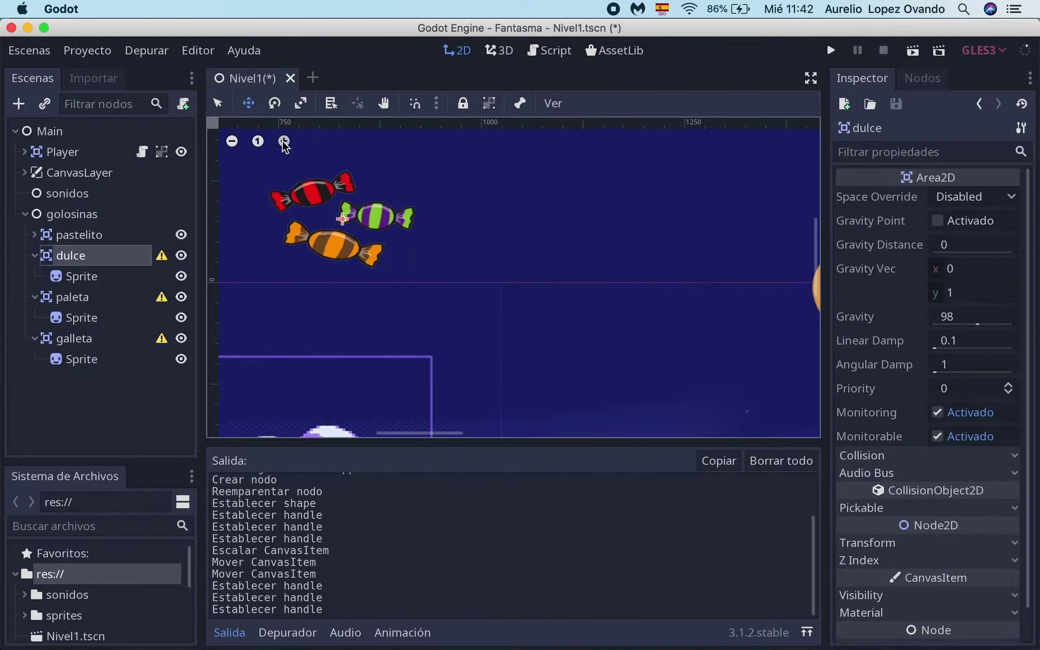
{"action": "left_click", "coordinate": [284, 141]}
{"action": "scroll", "coordinate": [308, 176], "scroll_direction": "up", "scroll_amount": 1}
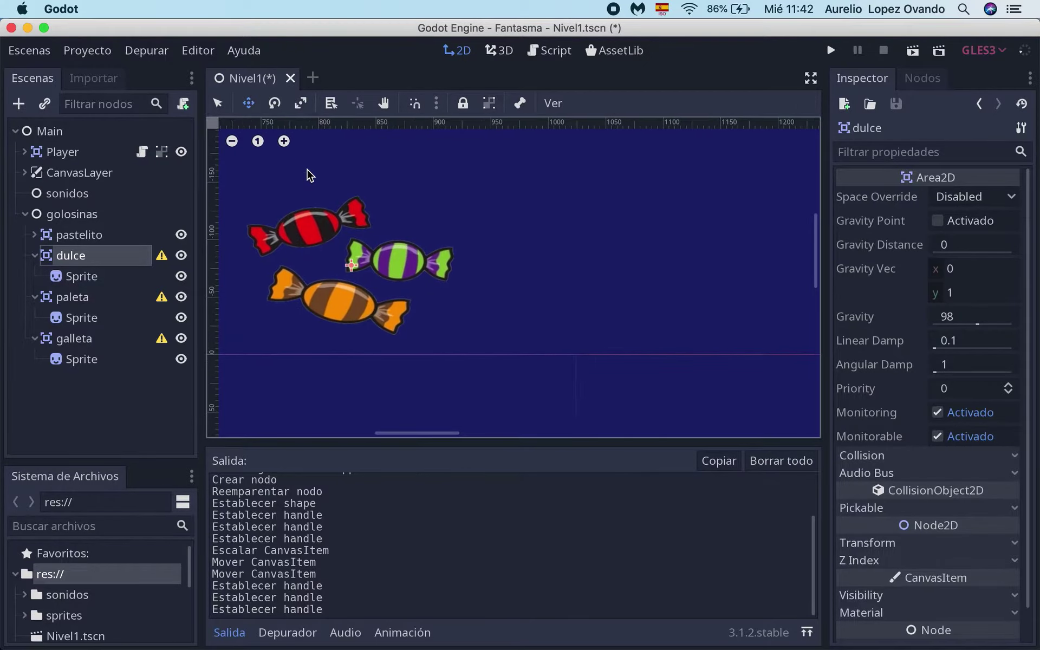
{"action": "scroll", "coordinate": [309, 176], "scroll_direction": "left", "scroll_amount": 2}
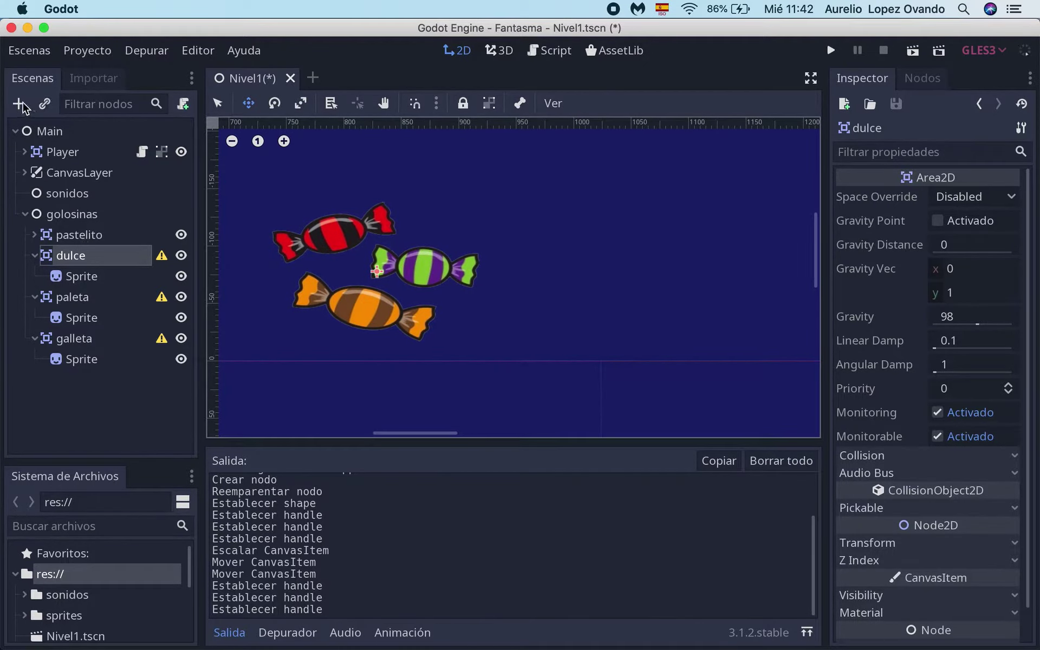
{"action": "left_click", "coordinate": [21, 104]}
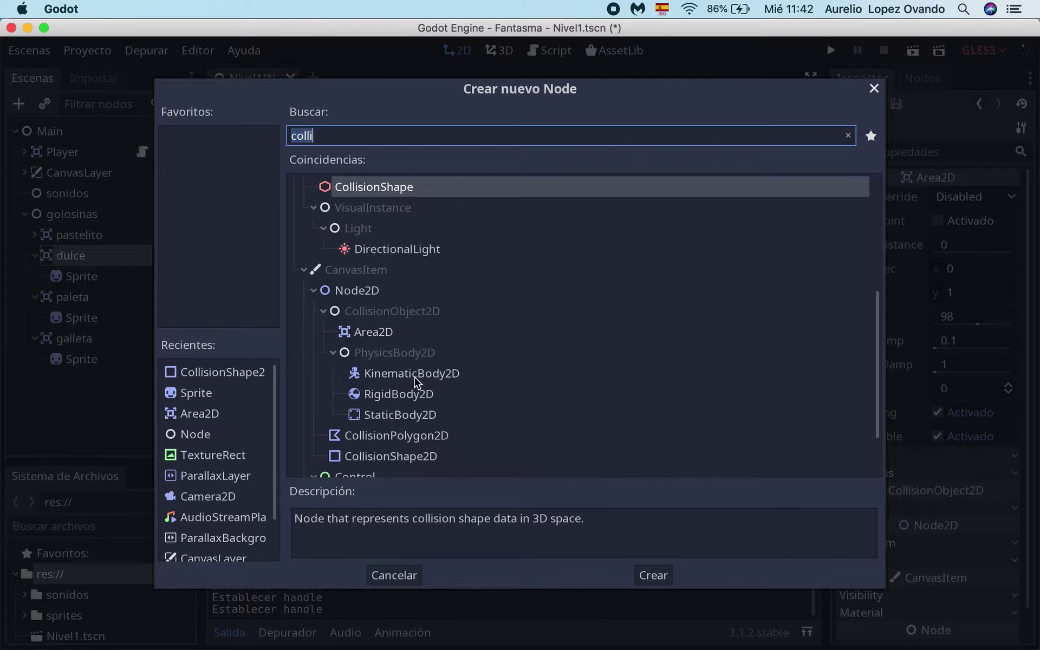
- Add a CollisionShape2D under dulce with a new, widened RectangleShape2D
{"action": "left_click", "coordinate": [379, 456]}
{"action": "left_click", "coordinate": [654, 578]}
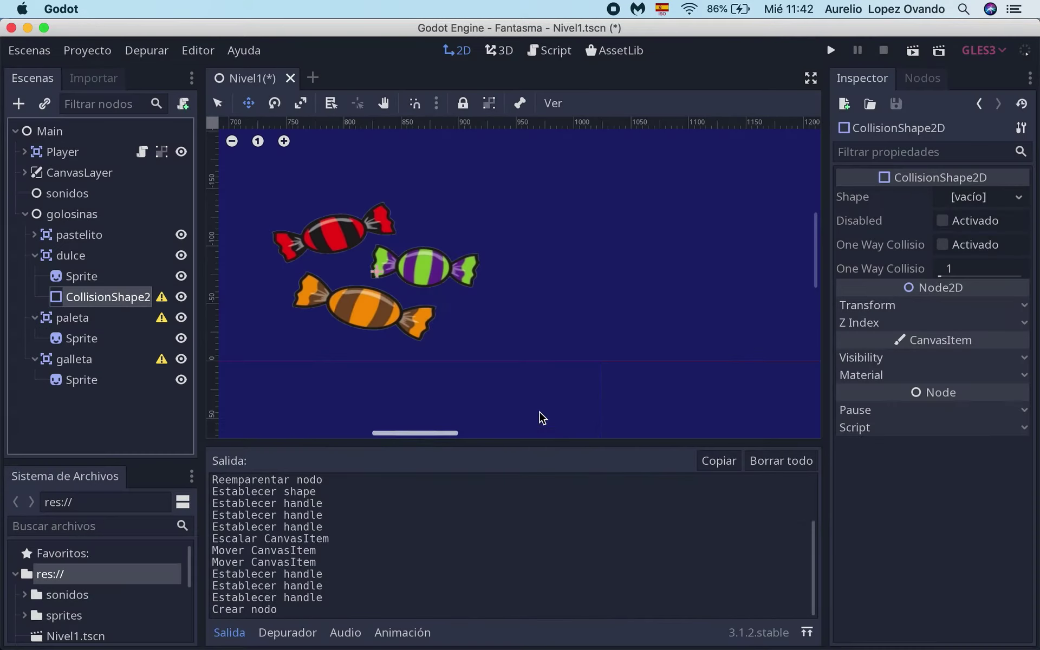
{"action": "left_click", "coordinate": [1025, 198]}
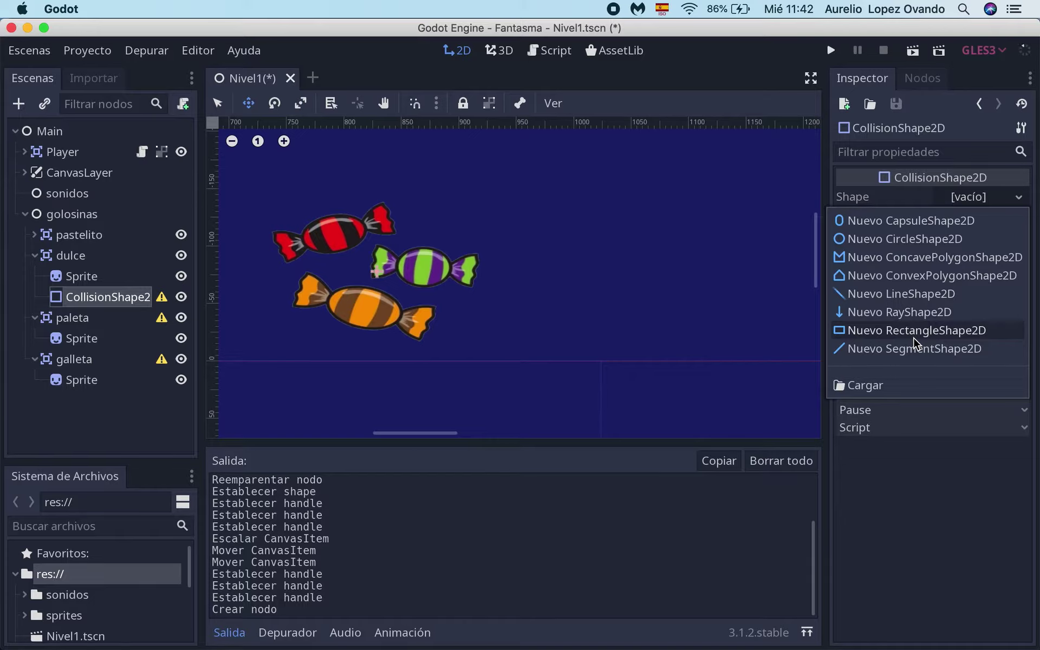
{"action": "left_click", "coordinate": [913, 332]}
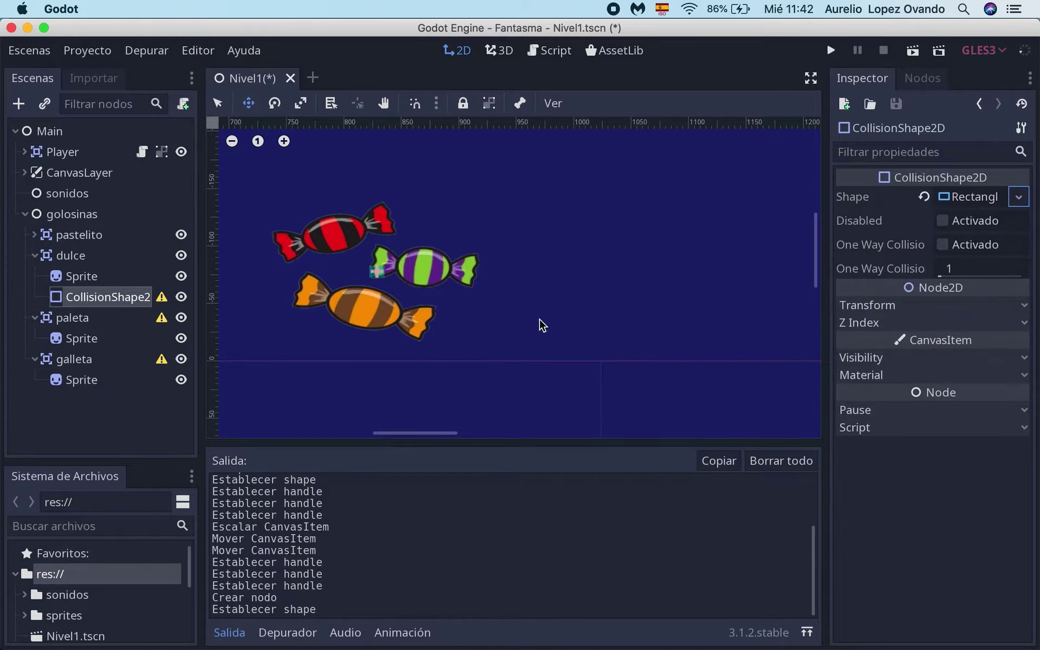
{"action": "left_click_drag", "start_coordinate": [386, 277], "coordinate": [464, 275]}
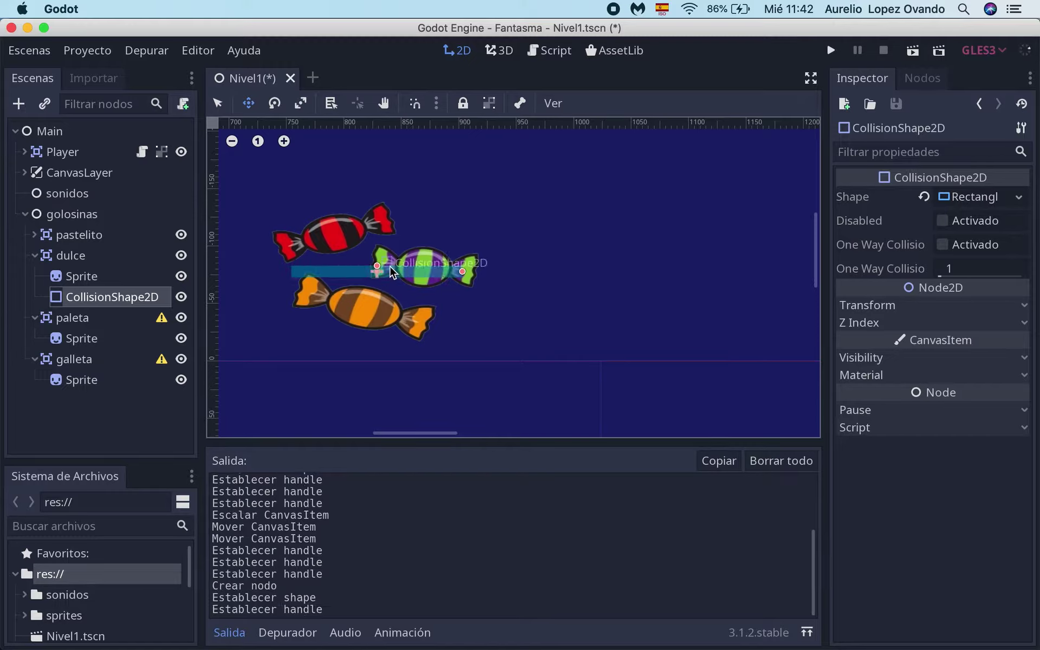
- Move and stretch the rectangle to cover the red, orange and green candies
{"action": "left_click_drag", "start_coordinate": [378, 270], "coordinate": [374, 189]}
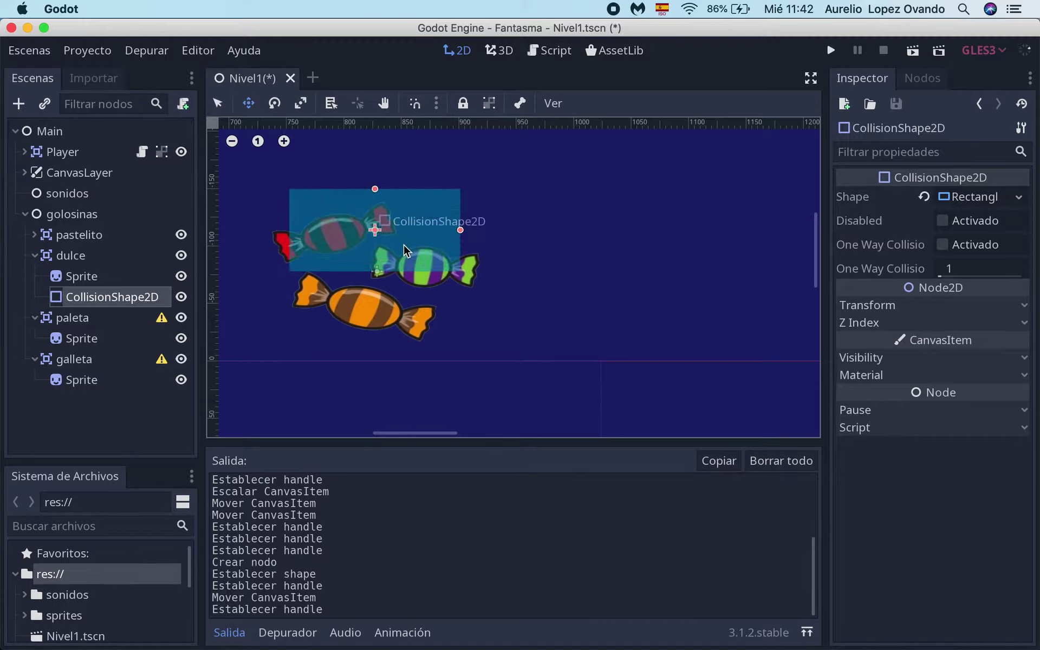
{"action": "left_click_drag", "start_coordinate": [403, 249], "coordinate": [392, 285]}
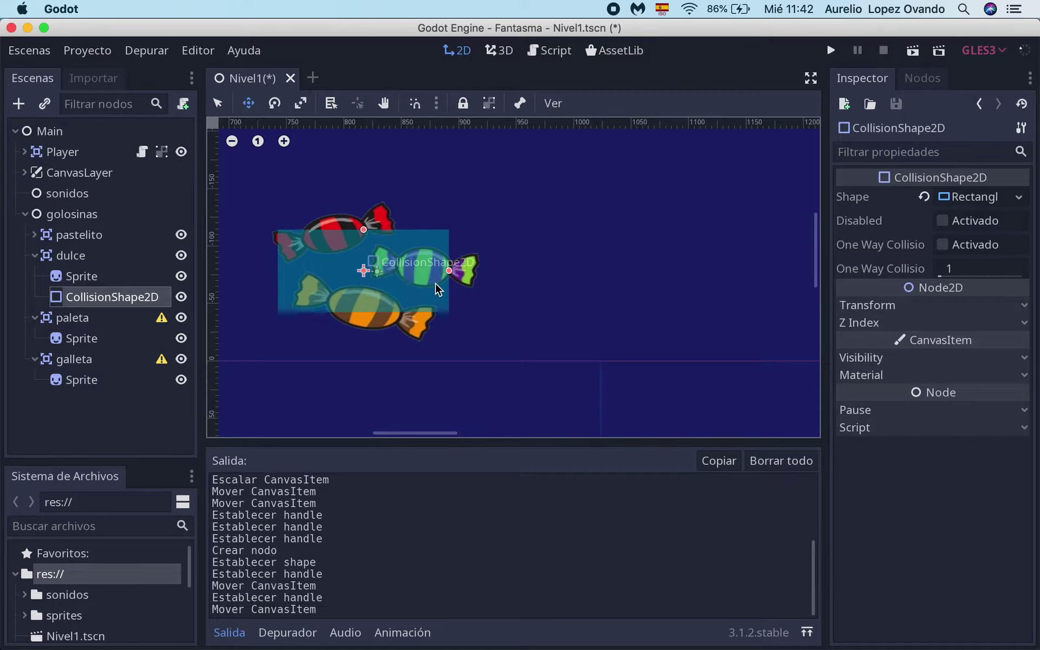
{"action": "mouse_move", "coordinate": [452, 277]}
{"action": "left_mouse_down"}
{"action": "mouse_move", "coordinate": [476, 272]}
{"action": "mouse_move", "coordinate": [432, 288]}
{"action": "left_mouse_up"}
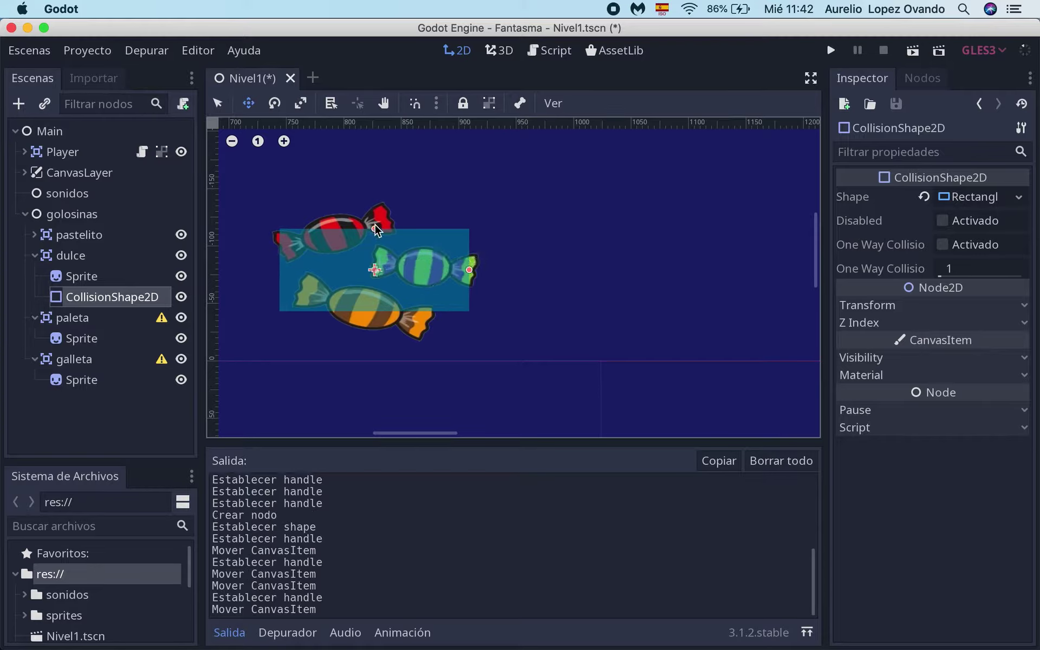
{"action": "left_click_drag", "start_coordinate": [375, 230], "coordinate": [376, 214]}
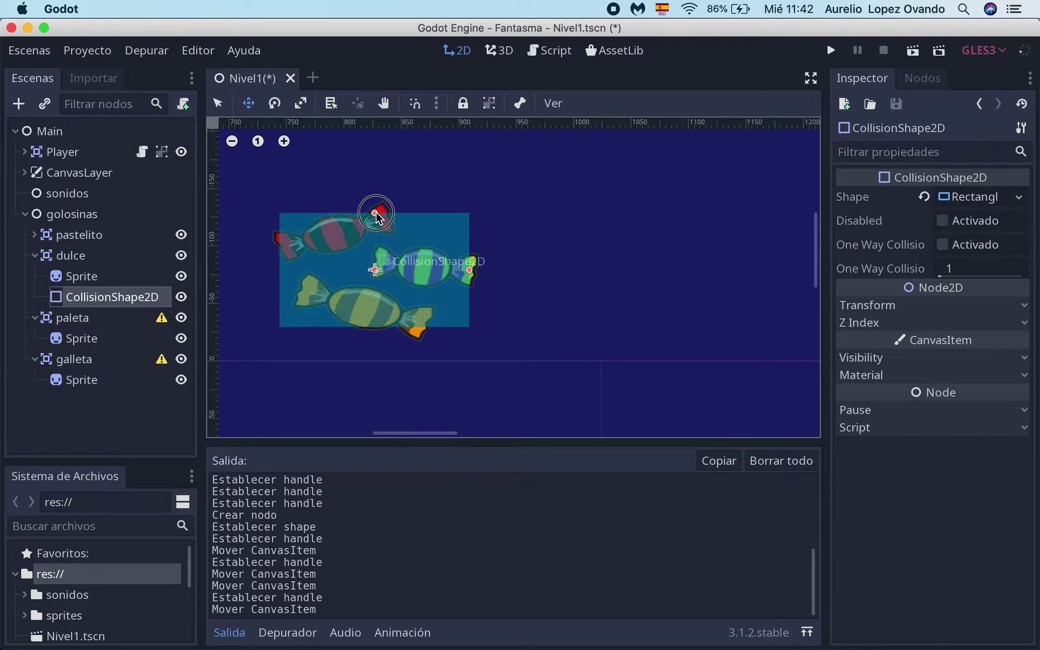
{"action": "left_click_drag", "start_coordinate": [414, 301], "coordinate": [412, 309]}
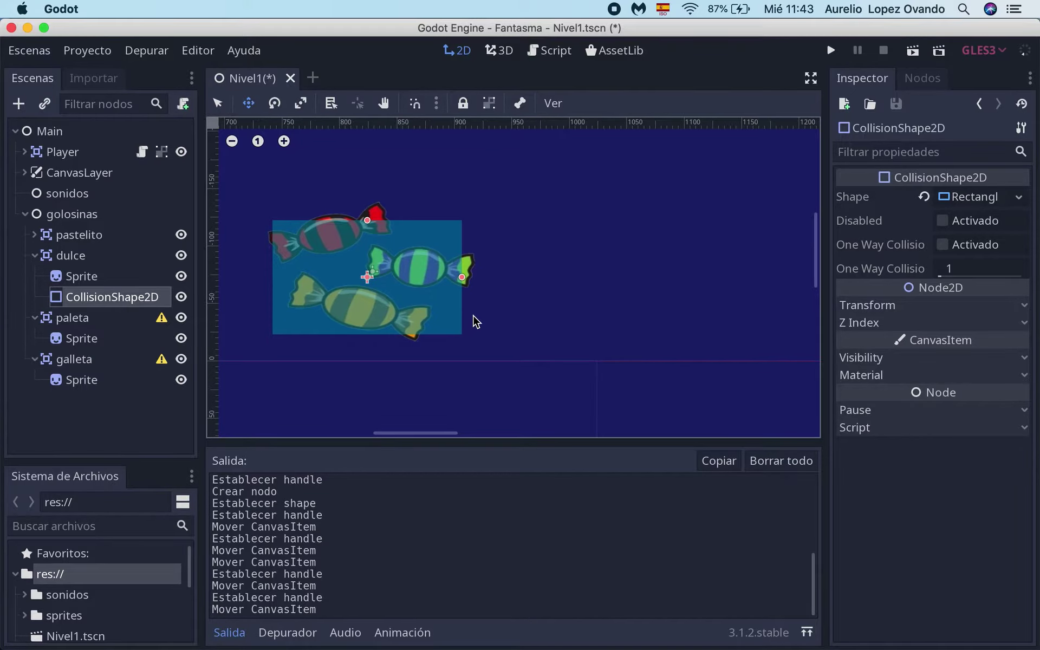
- Add a CollisionShape2D child under paleta and give it a new CircleShape2D
{"action": "left_click", "coordinate": [89, 320]}
{"action": "scroll", "coordinate": [508, 319], "scroll_direction": "right", "scroll_amount": 15}
{"action": "scroll", "coordinate": [508, 320], "scroll_direction": "down", "scroll_amount": 7}
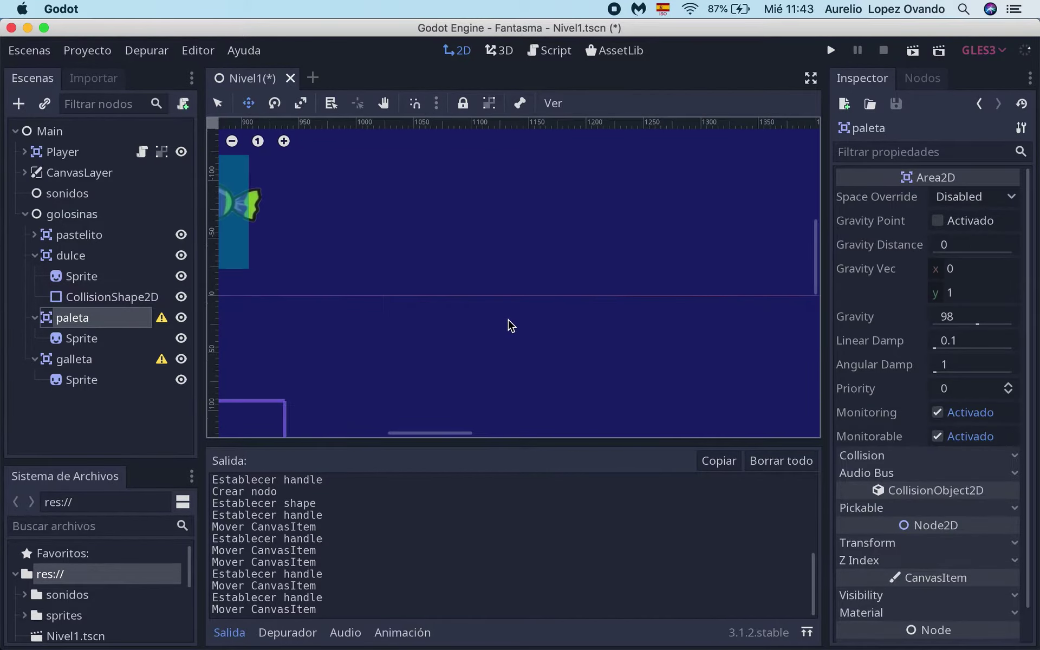
{"action": "scroll", "coordinate": [508, 320], "scroll_direction": "down", "scroll_amount": 4}
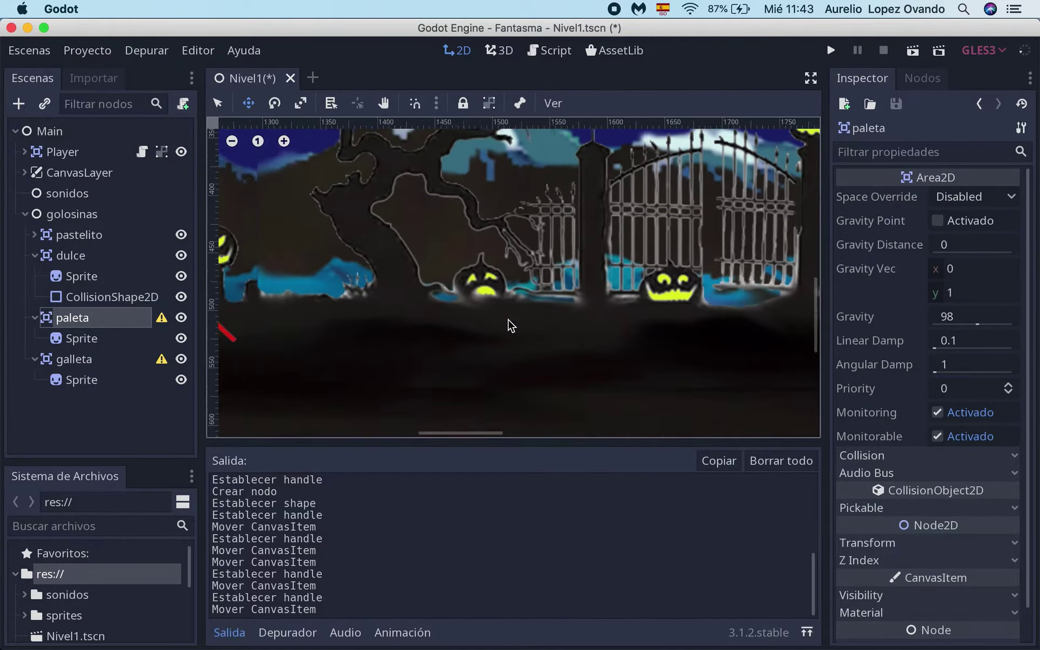
{"action": "scroll", "coordinate": [508, 320], "scroll_direction": "left", "scroll_amount": 10}
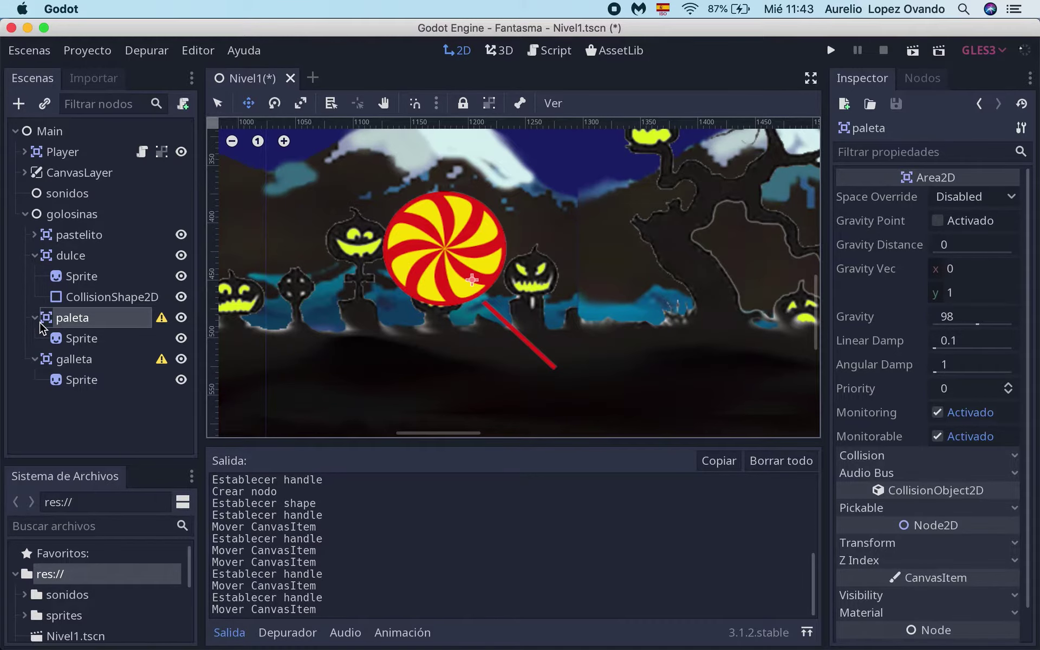
{"action": "left_click", "coordinate": [19, 104]}
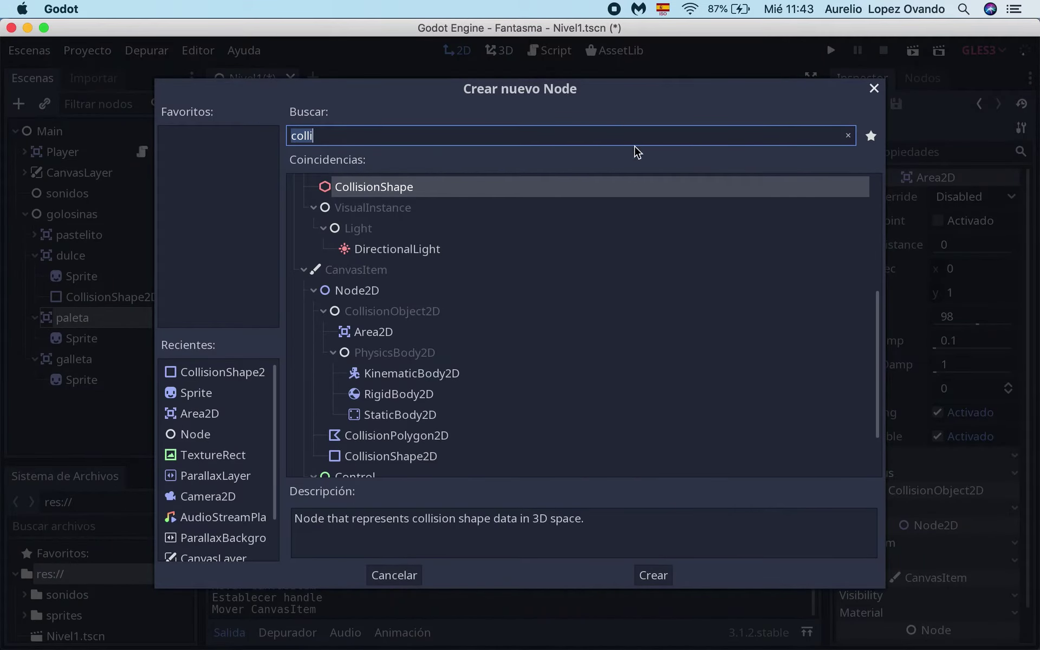
{"action": "left_click", "coordinate": [405, 456]}
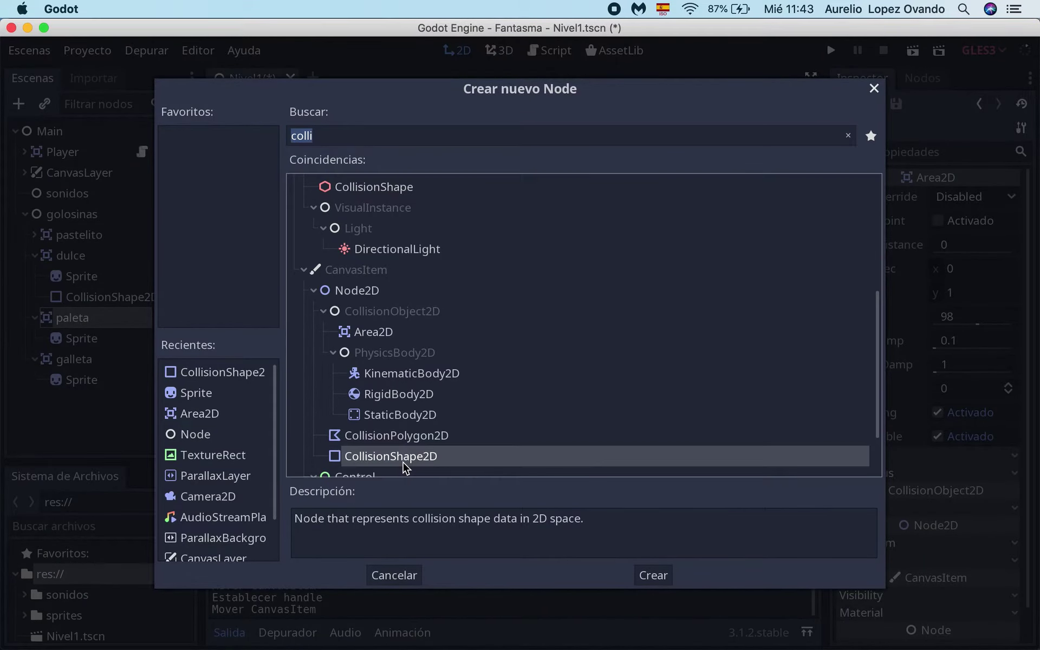
{"action": "left_click", "coordinate": [650, 575]}
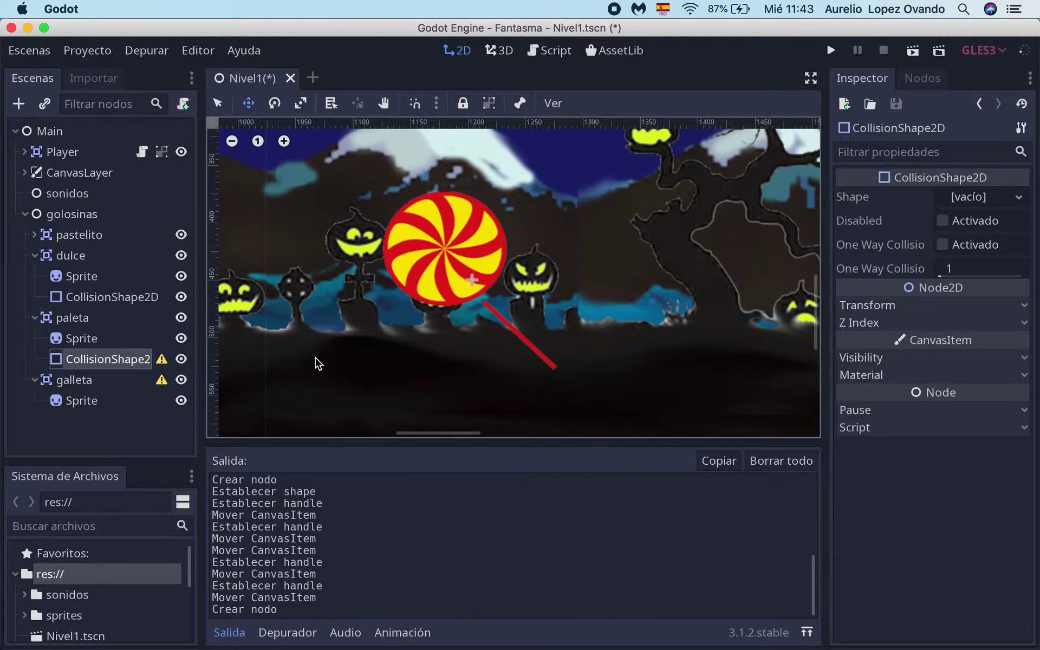
{"action": "left_click", "coordinate": [1019, 199]}
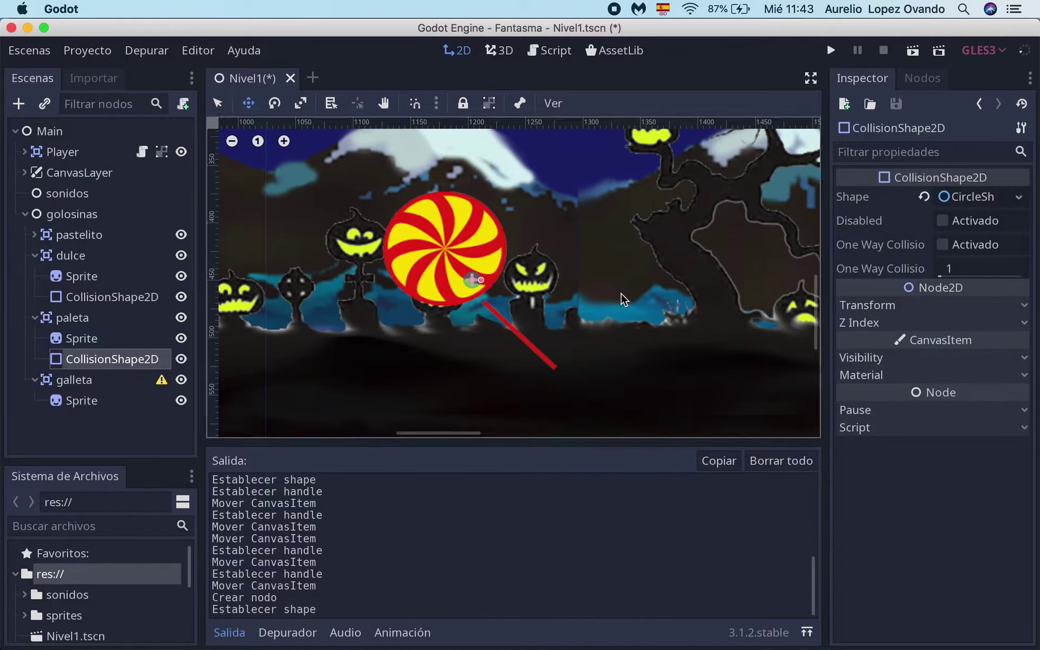
- Enlarge and centre the collision circle over the lollipop's round head, then collapse paleta
{"action": "mouse_move", "coordinate": [481, 280]}
{"action": "left_mouse_down"}
{"action": "mouse_move", "coordinate": [529, 280]}
{"action": "mouse_move", "coordinate": [453, 260]}
{"action": "left_mouse_up"}
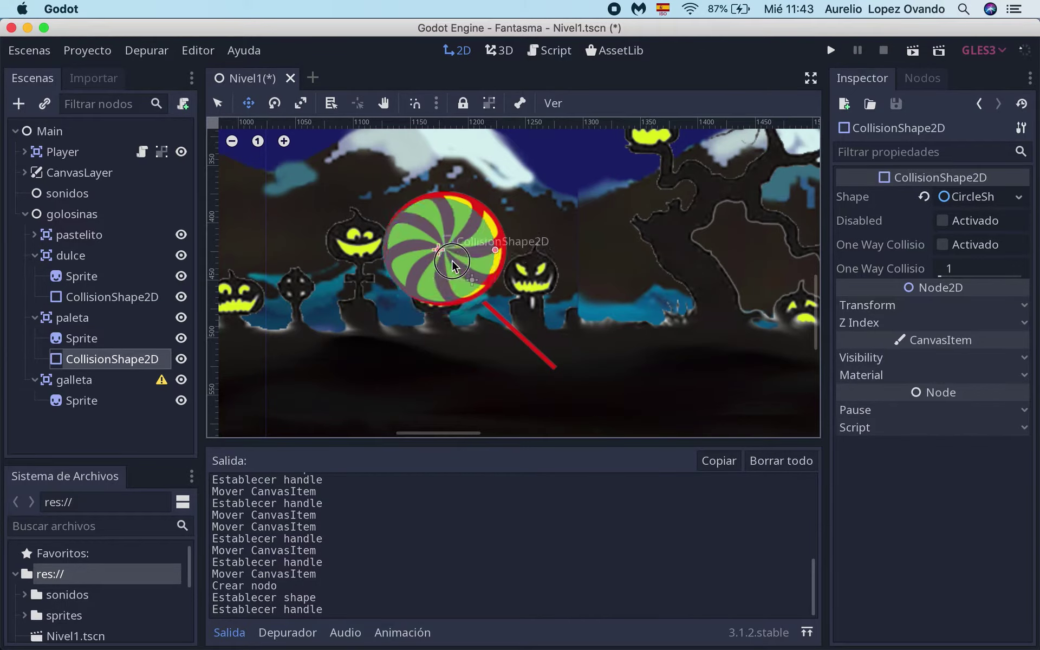
{"action": "mouse_move", "coordinate": [499, 245]}
{"action": "left_mouse_down"}
{"action": "mouse_move", "coordinate": [518, 259]}
{"action": "mouse_move", "coordinate": [530, 252]}
{"action": "mouse_move", "coordinate": [502, 252]}
{"action": "left_mouse_up"}
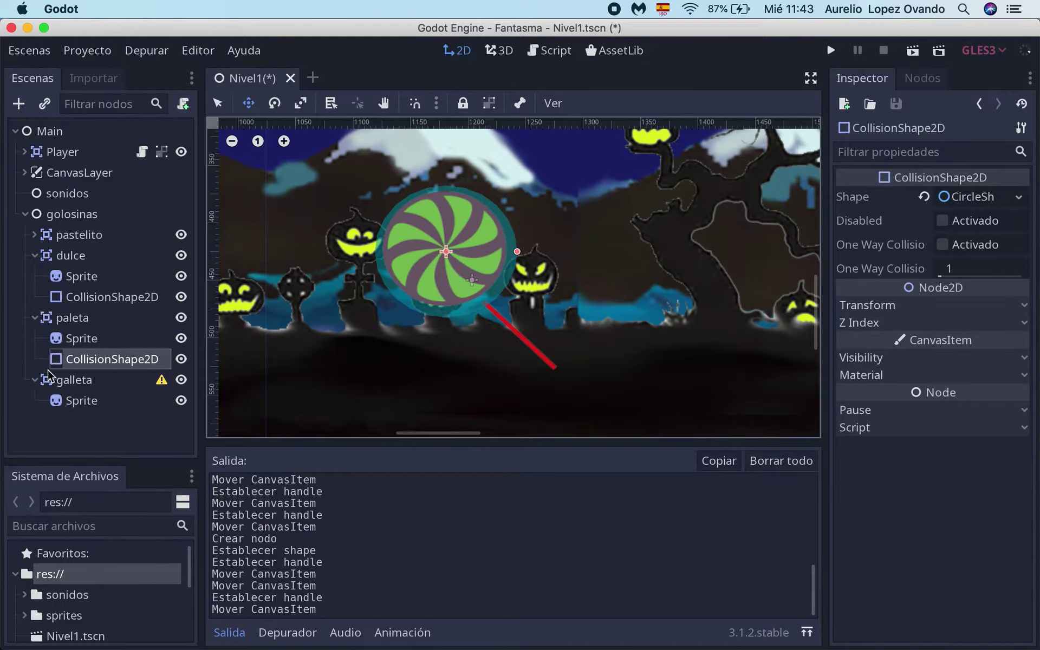
{"action": "left_click", "coordinate": [35, 318]}
- Collapse dulce and add a CollisionShape2D child under the galleta cookie node
{"action": "left_click", "coordinate": [35, 255]}
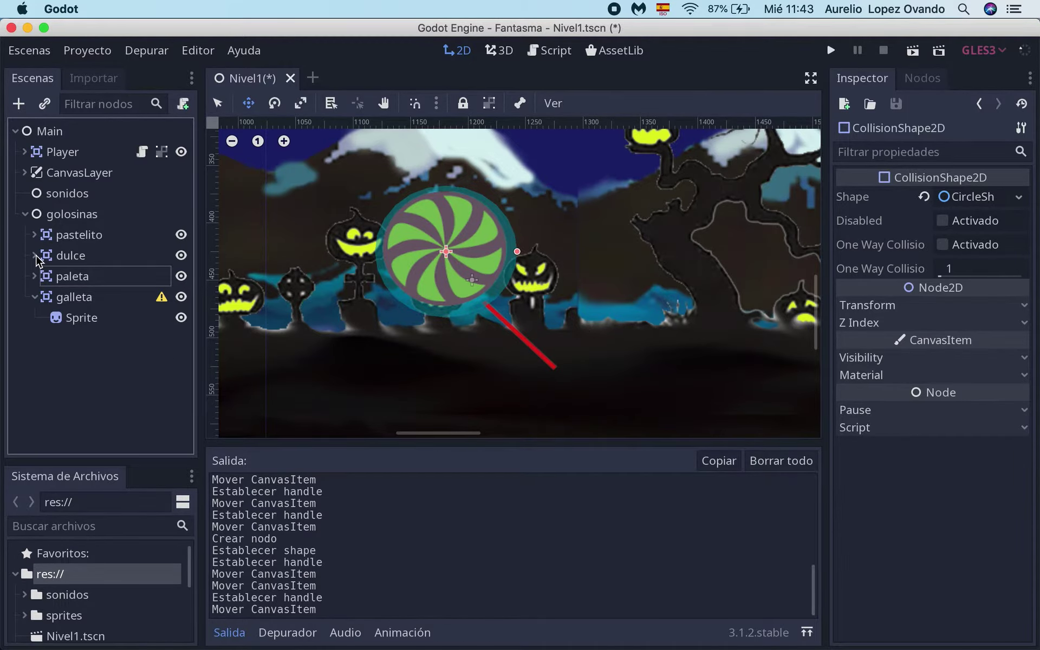
{"action": "left_click", "coordinate": [82, 303]}
{"action": "scroll", "coordinate": [399, 325], "scroll_direction": "up", "scroll_amount": 5}
{"action": "scroll", "coordinate": [400, 325], "scroll_direction": "left", "scroll_amount": 3}
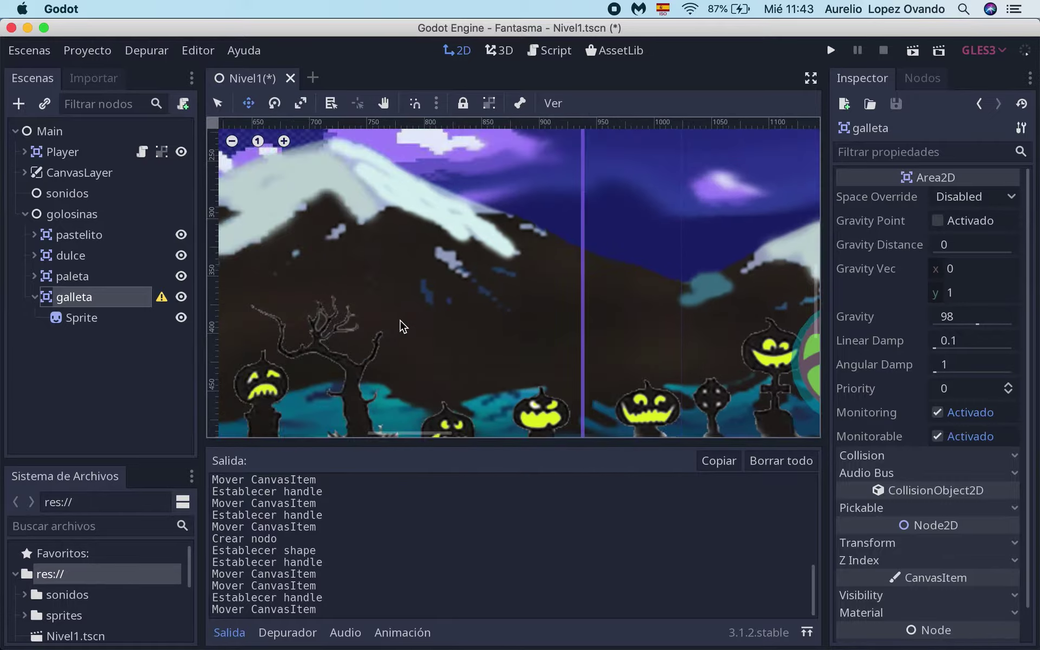
{"action": "scroll", "coordinate": [401, 325], "scroll_direction": "right", "scroll_amount": 5}
{"action": "scroll", "coordinate": [401, 325], "scroll_direction": "up", "scroll_amount": 5}
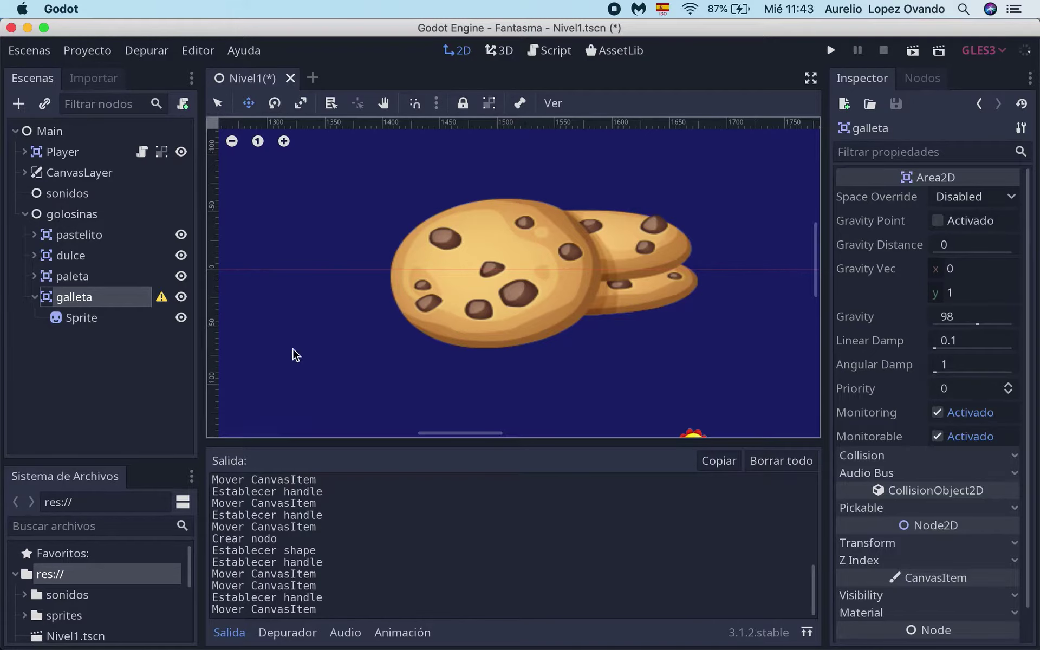
{"action": "left_click", "coordinate": [18, 105]}
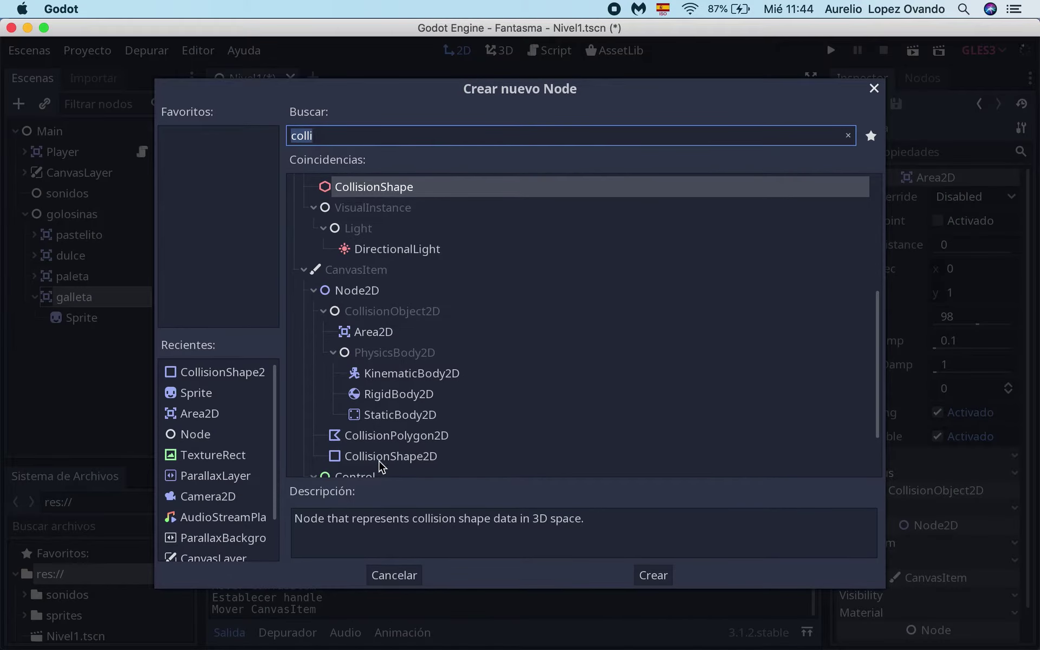
{"action": "left_click", "coordinate": [381, 463]}
{"action": "left_click", "coordinate": [660, 577]}
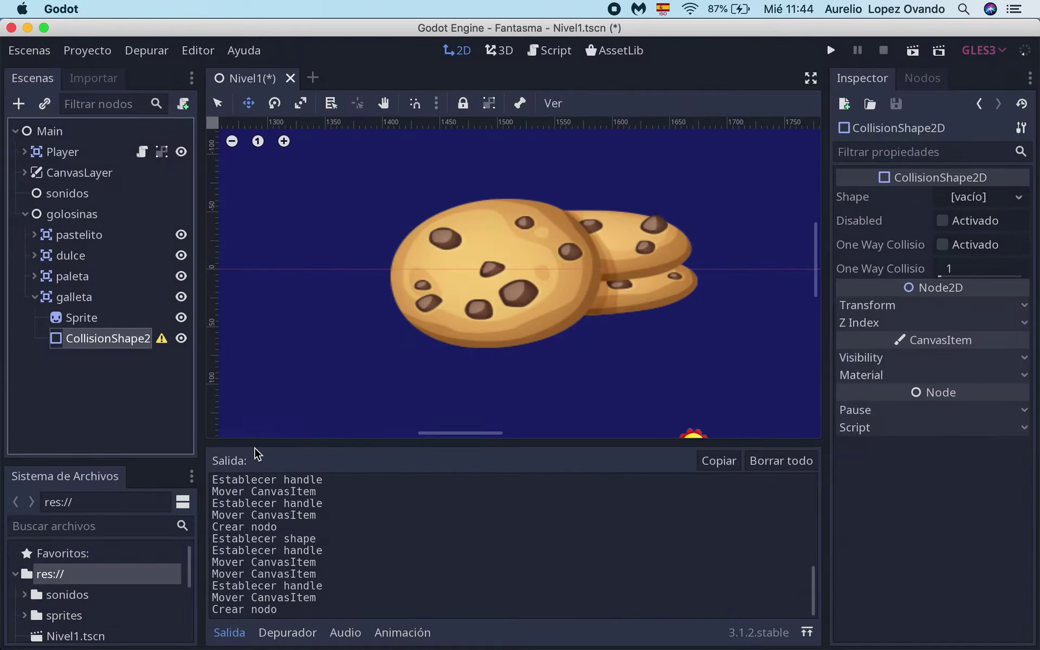
- Set the new collision shape to a CapsuleShape2D and move it below galleta's Sprite
{"action": "left_click", "coordinate": [1024, 202]}
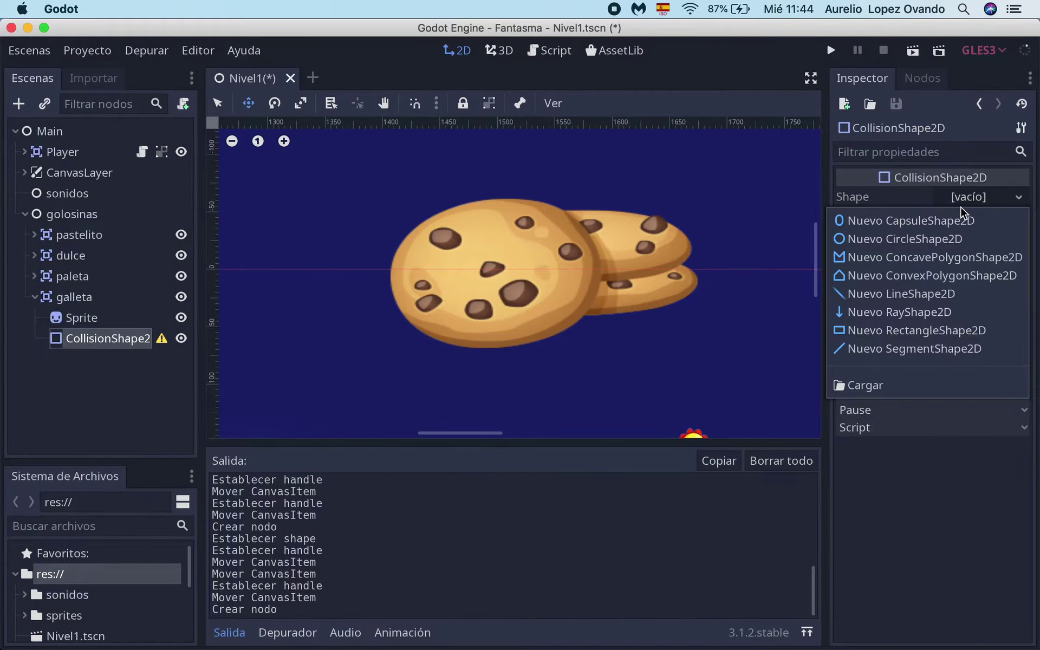
{"action": "left_click", "coordinate": [944, 230]}
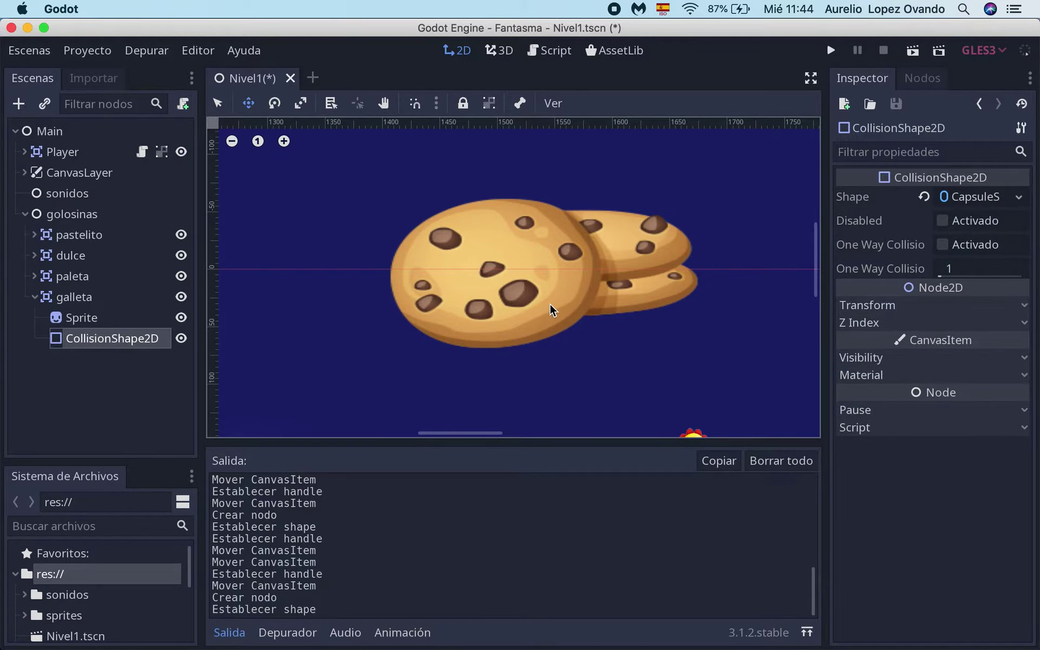
{"action": "scroll", "coordinate": [551, 309], "scroll_direction": "down", "scroll_amount": 3}
{"action": "scroll", "coordinate": [551, 309], "scroll_direction": "up", "scroll_amount": 3}
{"action": "scroll", "coordinate": [551, 308], "scroll_direction": "up", "scroll_amount": 1}
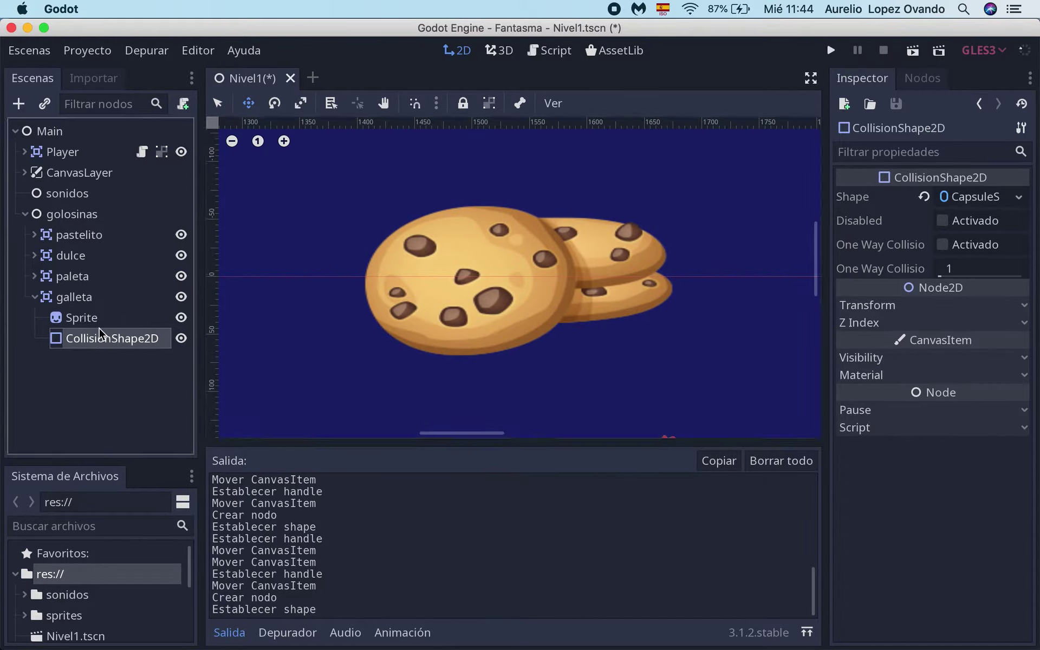
{"action": "mouse_move", "coordinate": [116, 340]}
{"action": "left_mouse_down"}
{"action": "mouse_move", "coordinate": [116, 309]}
{"action": "mouse_move", "coordinate": [139, 313]}
{"action": "mouse_move", "coordinate": [112, 355]}
{"action": "mouse_move", "coordinate": [100, 351]}
{"action": "left_mouse_up"}
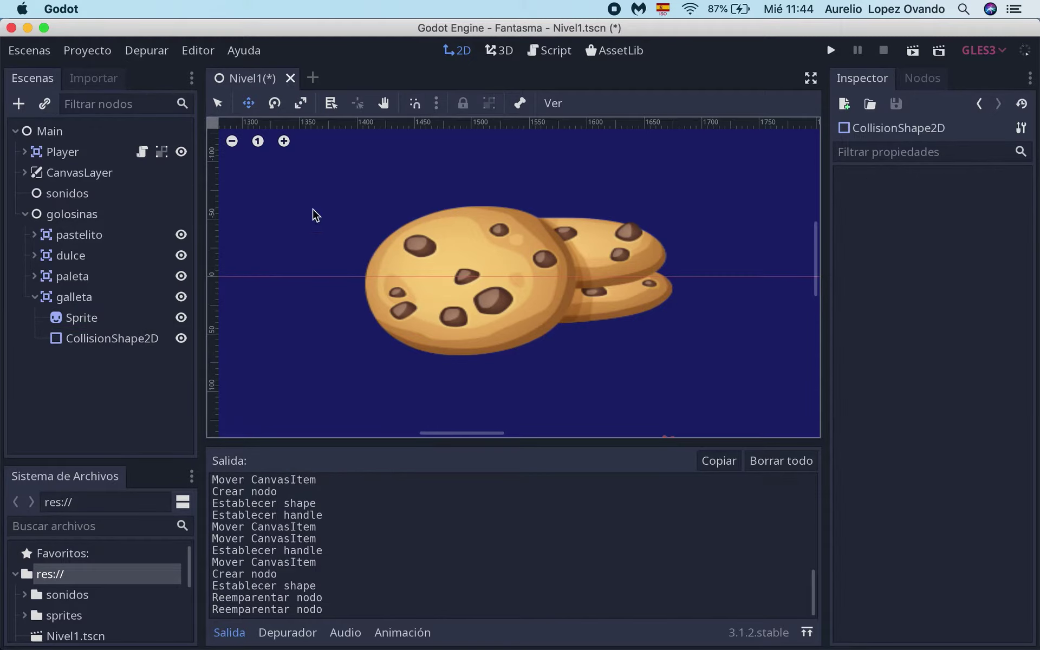
- Zoom out over the level and select galleta's CollisionShape2D node
{"action": "left_click", "coordinate": [232, 141]}
{"action": "left_click", "coordinate": [231, 142]}
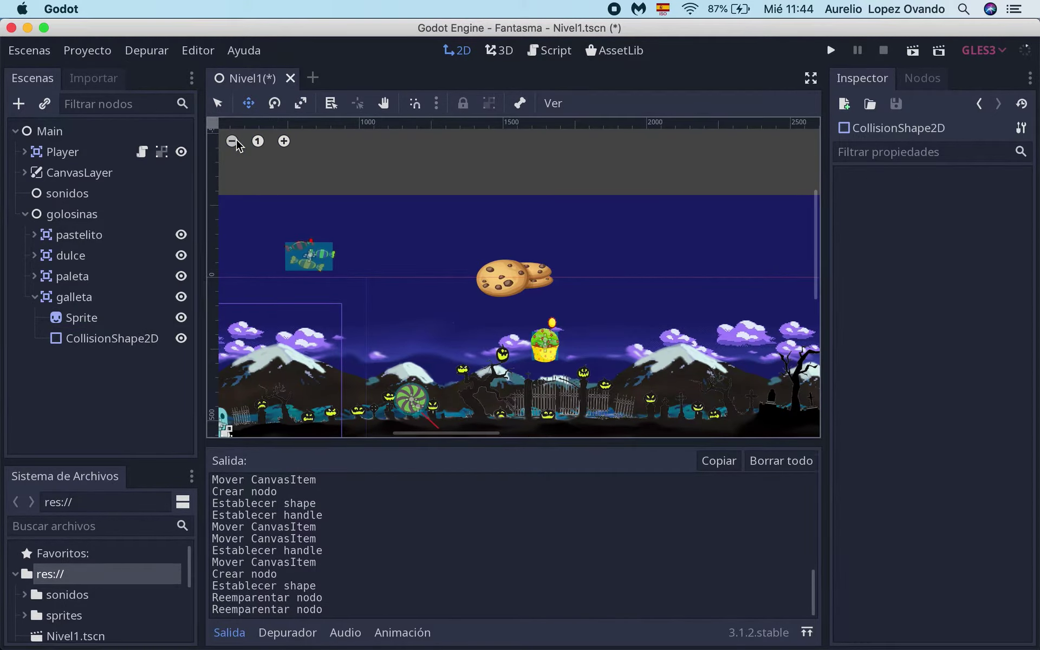
{"action": "left_click", "coordinate": [364, 266]}
{"action": "scroll", "coordinate": [328, 260], "scroll_direction": "up", "scroll_amount": 2}
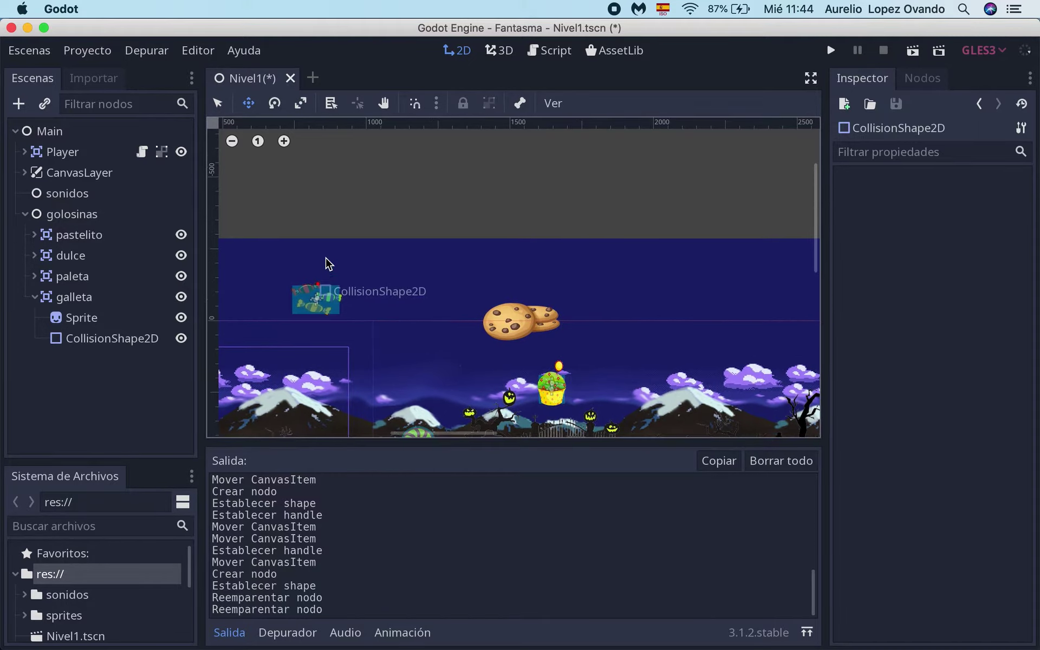
{"action": "left_click", "coordinate": [118, 331]}
{"action": "right_click", "coordinate": [118, 331]}
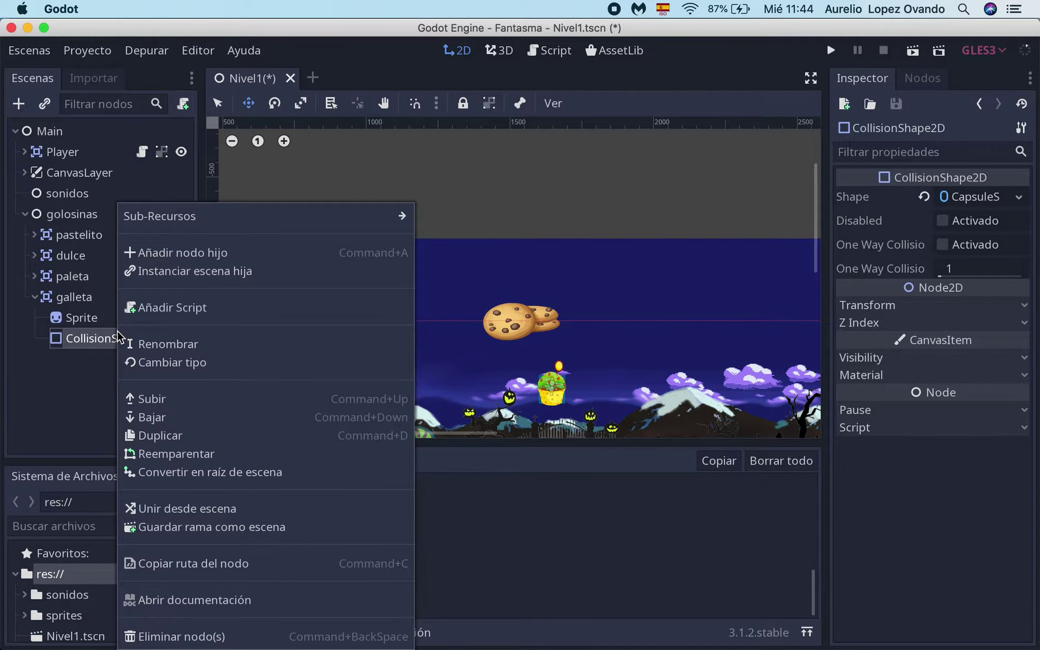
{"action": "left_click", "coordinate": [355, 175]}
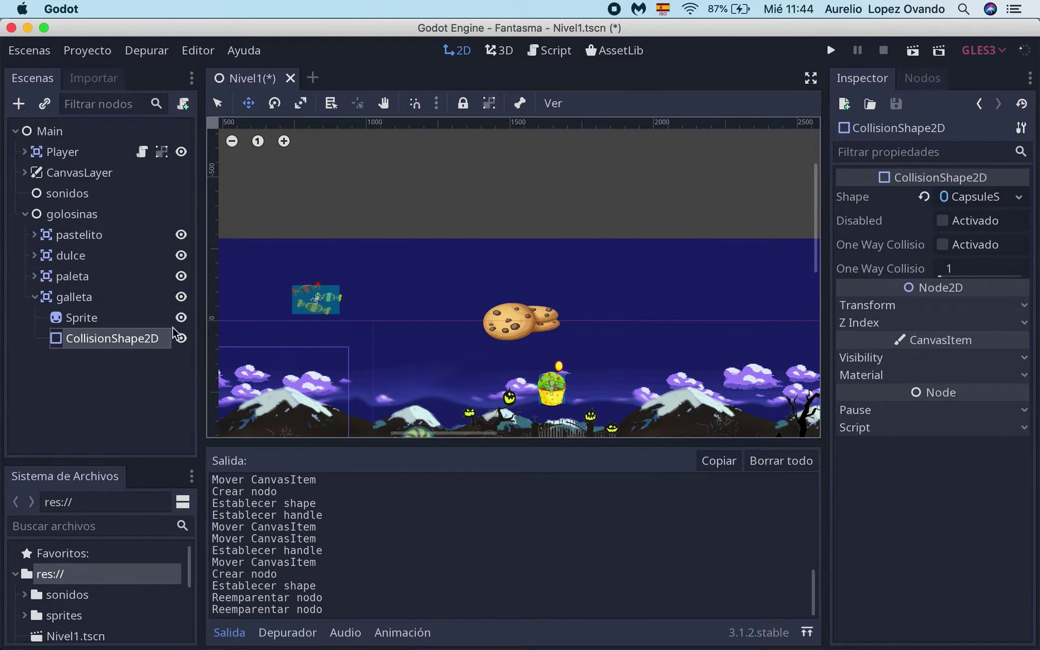
{"action": "scroll", "coordinate": [430, 336], "scroll_direction": "down", "scroll_amount": 3}
{"action": "scroll", "coordinate": [430, 336], "scroll_direction": "left", "scroll_amount": 5}
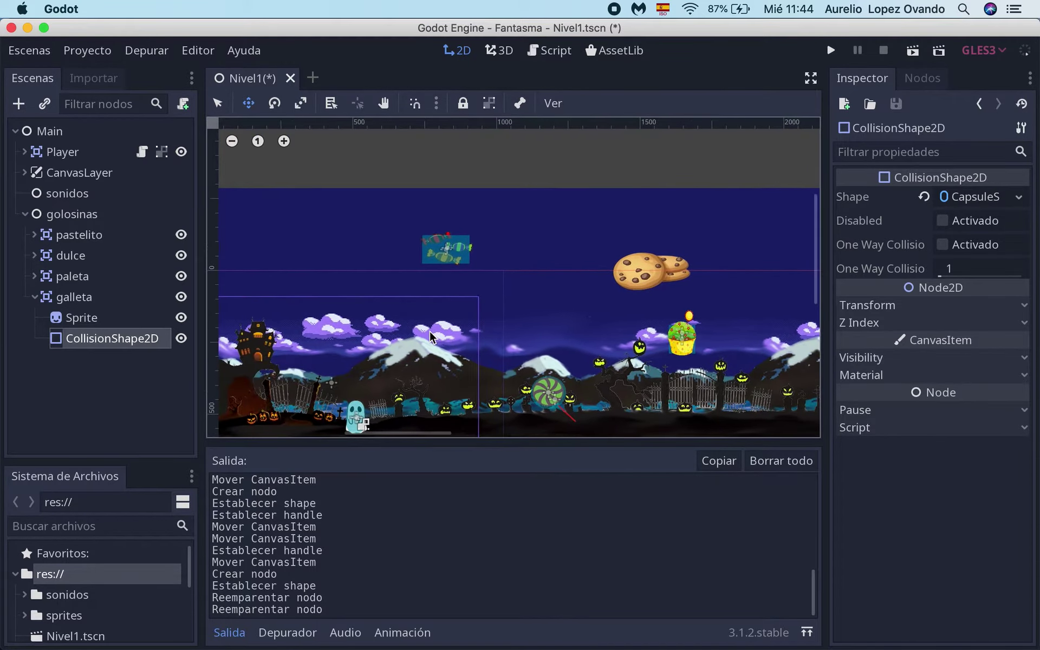
{"action": "scroll", "coordinate": [430, 335], "scroll_direction": "left", "scroll_amount": 4}
{"action": "scroll", "coordinate": [432, 337], "scroll_direction": "right", "scroll_amount": 3}
{"action": "scroll", "coordinate": [431, 337], "scroll_direction": "down", "scroll_amount": 1}
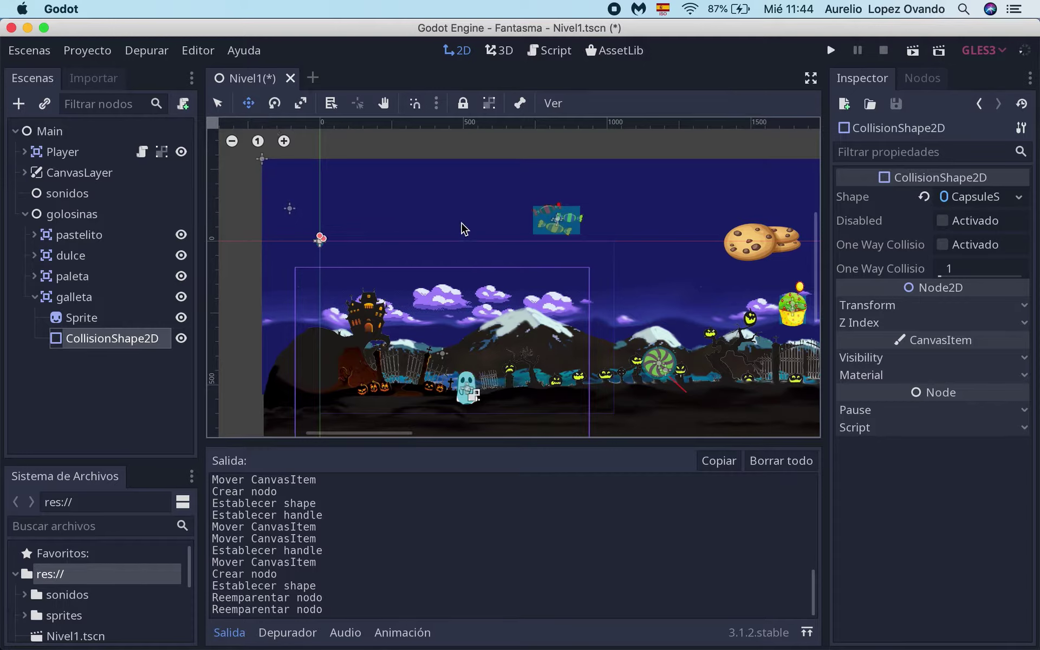
- Drag the small capsule from near the origin onto the cookie sprite and zoom in
{"action": "left_click_drag", "start_coordinate": [498, 256], "coordinate": [532, 259]}
{"action": "left_click_drag", "start_coordinate": [533, 260], "coordinate": [533, 267]}
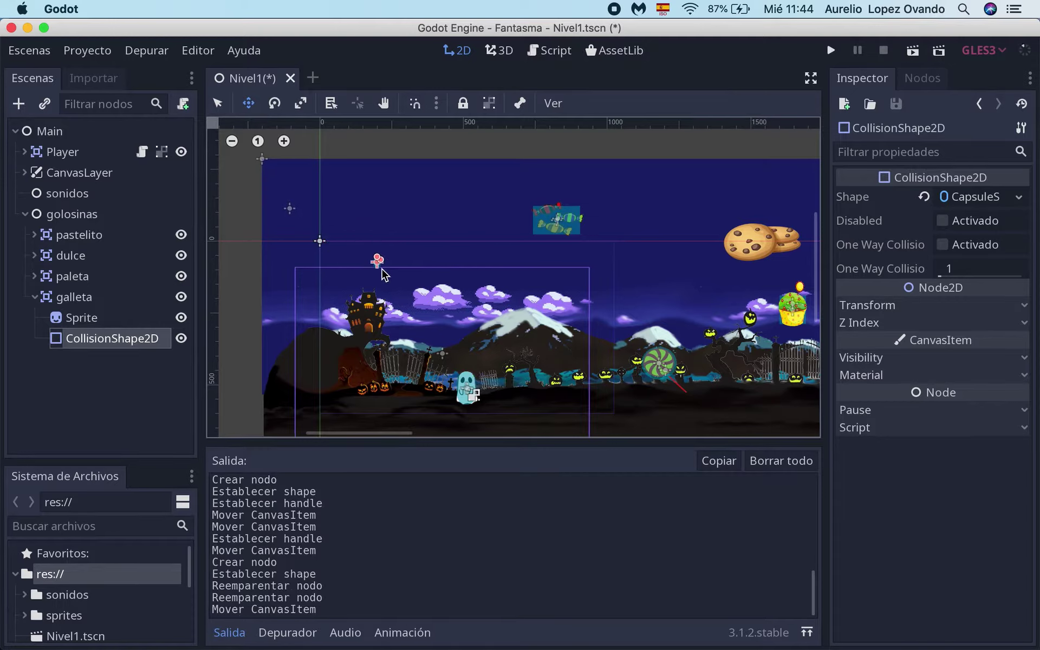
{"action": "mouse_move", "coordinate": [391, 273]}
{"action": "left_mouse_down"}
{"action": "mouse_move", "coordinate": [769, 260]}
{"action": "mouse_move", "coordinate": [772, 242]}
{"action": "left_mouse_up"}
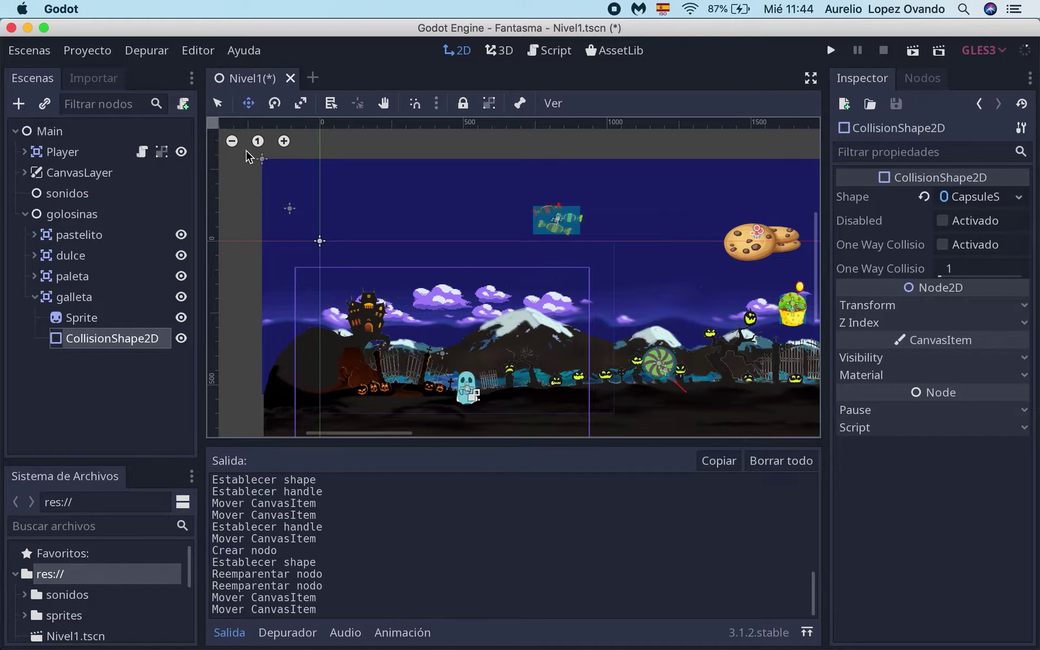
{"action": "scroll", "coordinate": [490, 250], "scroll_direction": "right", "scroll_amount": 5}
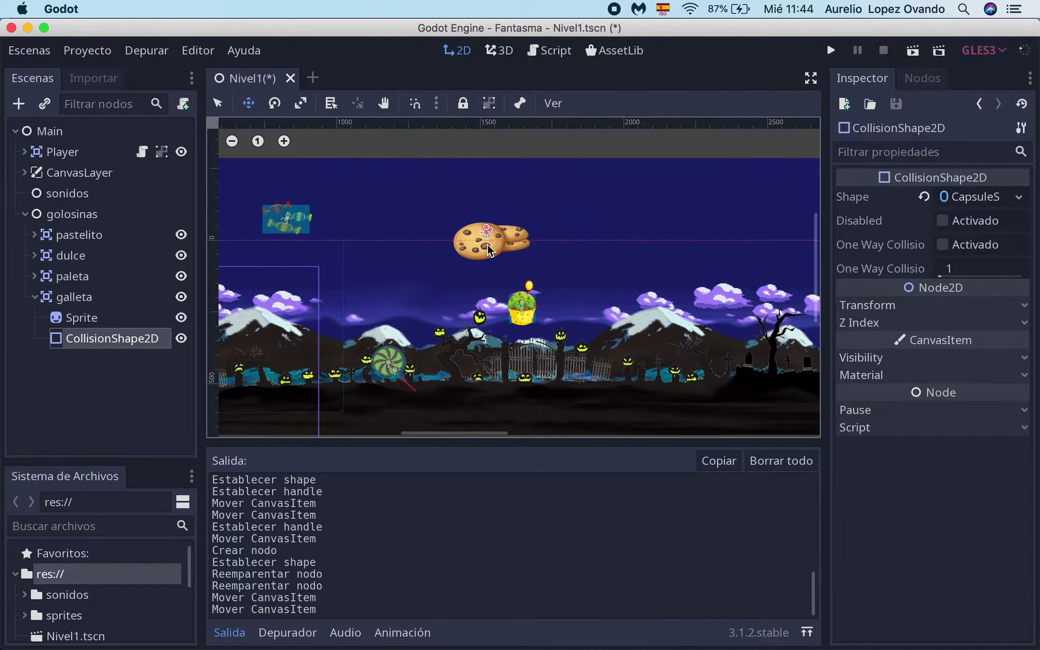
{"action": "scroll", "coordinate": [325, 190], "scroll_direction": "up", "scroll_amount": 1}
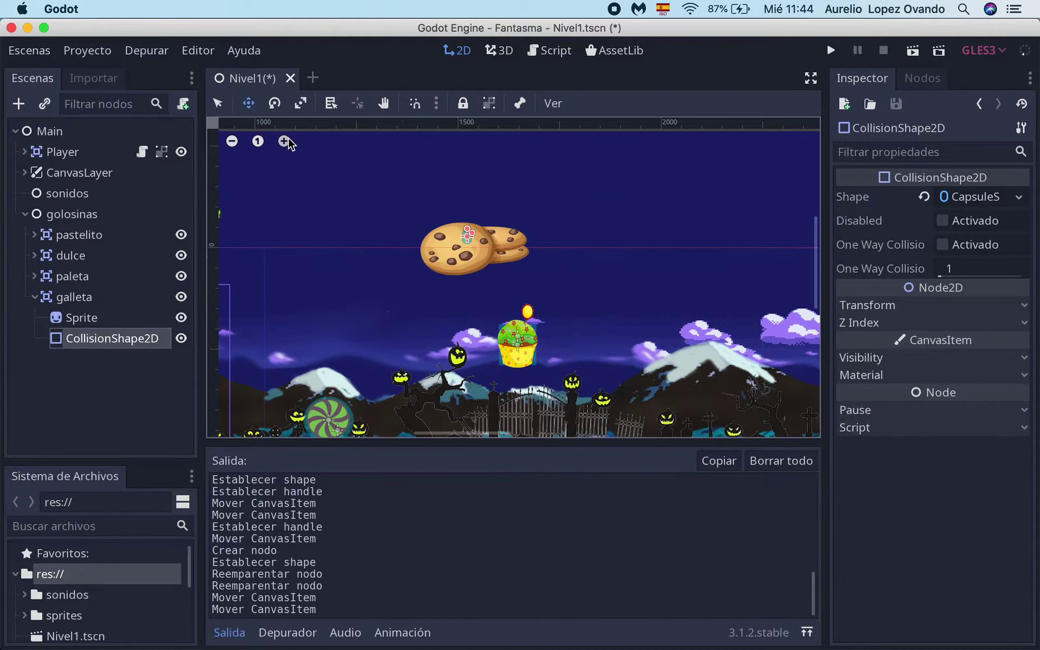
{"action": "left_click", "coordinate": [283, 141]}
{"action": "left_click", "coordinate": [283, 141]}
{"action": "left_click", "coordinate": [287, 142]}
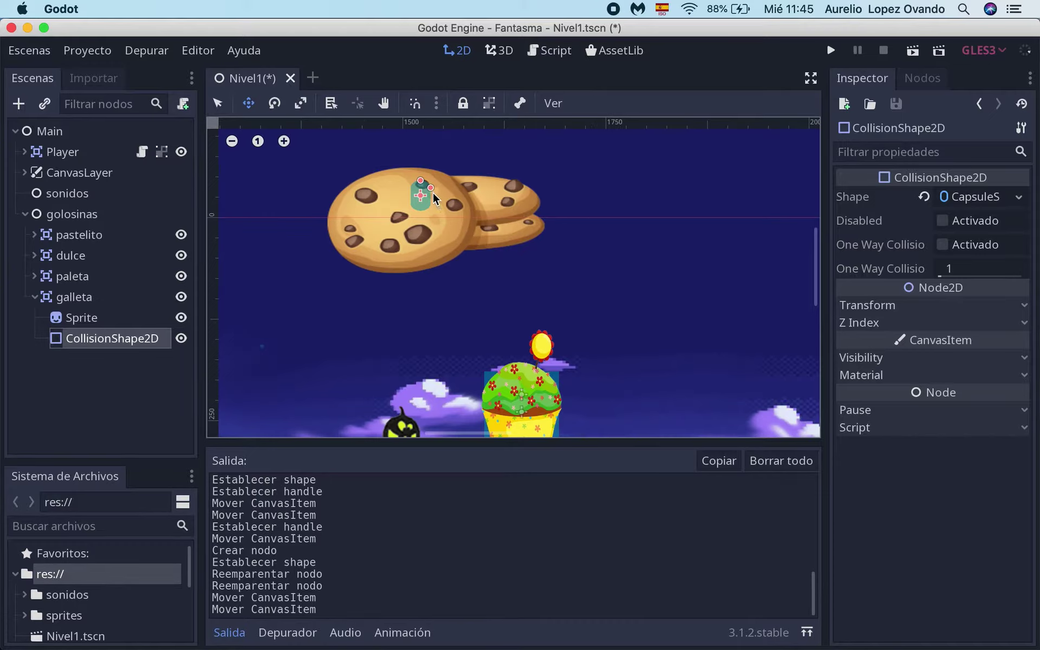
- Enlarge the capsule with its handles and reset its Transform Position to 0, 0
{"action": "left_click_drag", "start_coordinate": [431, 189], "coordinate": [447, 195]}
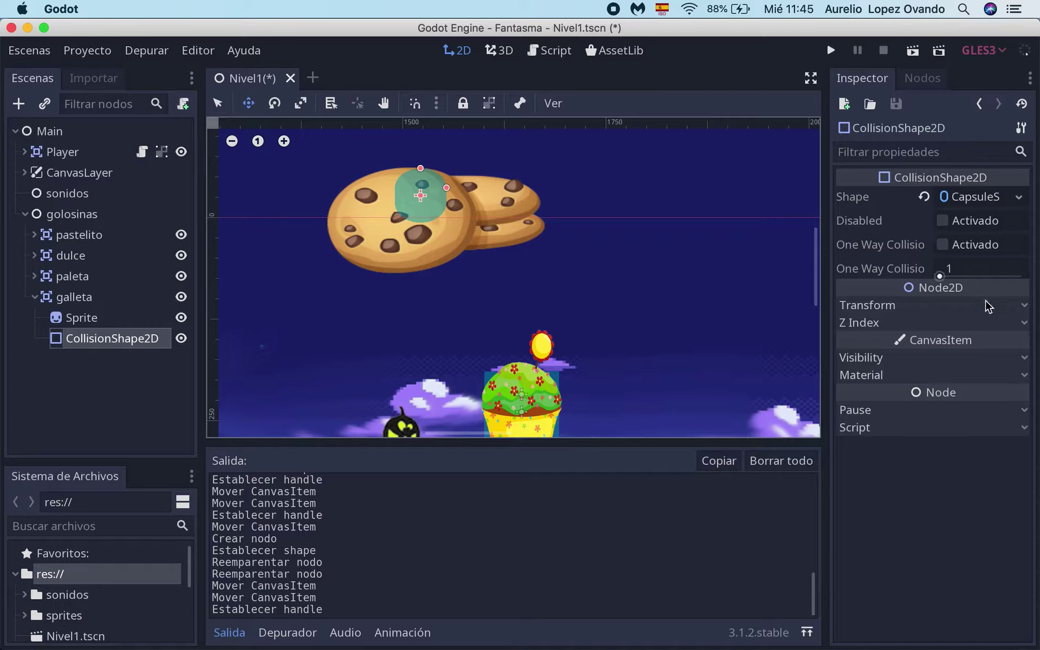
{"action": "left_click", "coordinate": [1024, 306]}
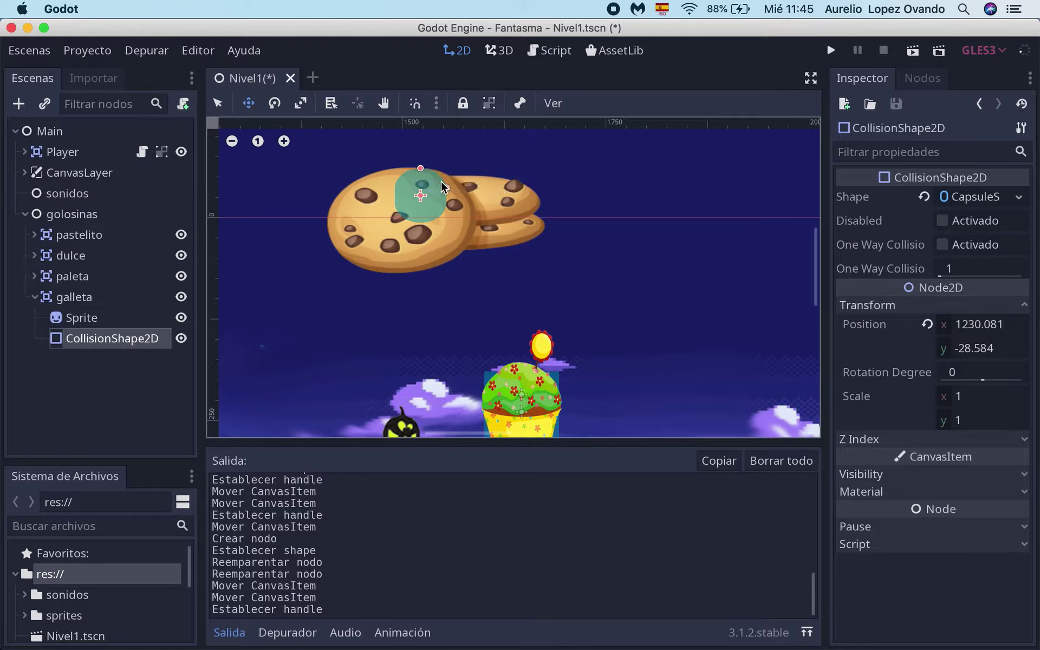
{"action": "left_click_drag", "start_coordinate": [445, 188], "coordinate": [499, 187]}
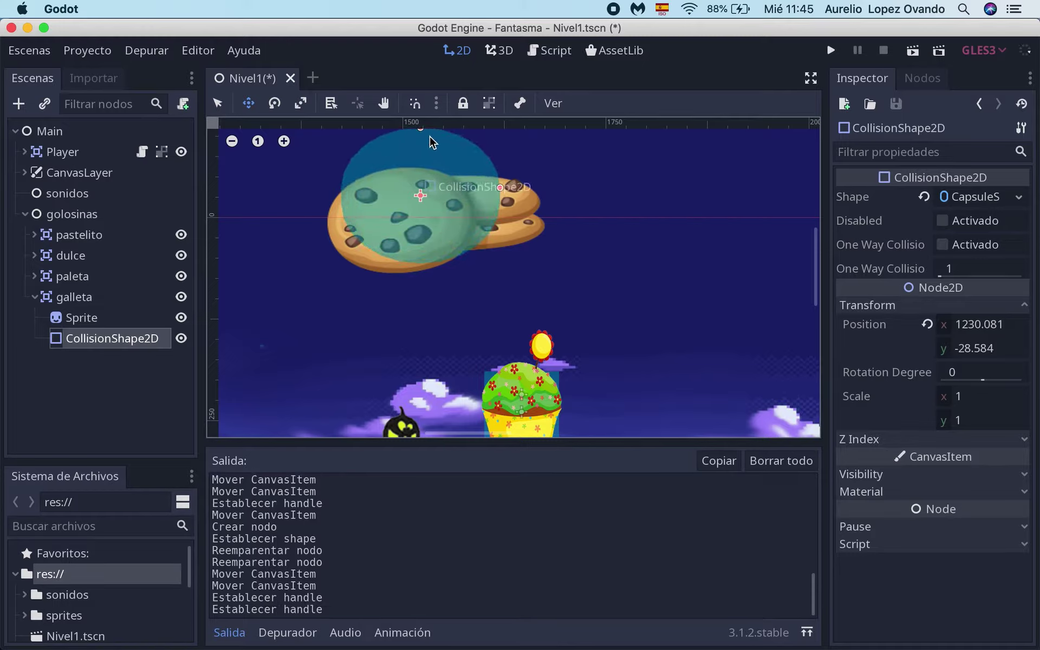
{"action": "left_click_drag", "start_coordinate": [422, 133], "coordinate": [419, 163]}
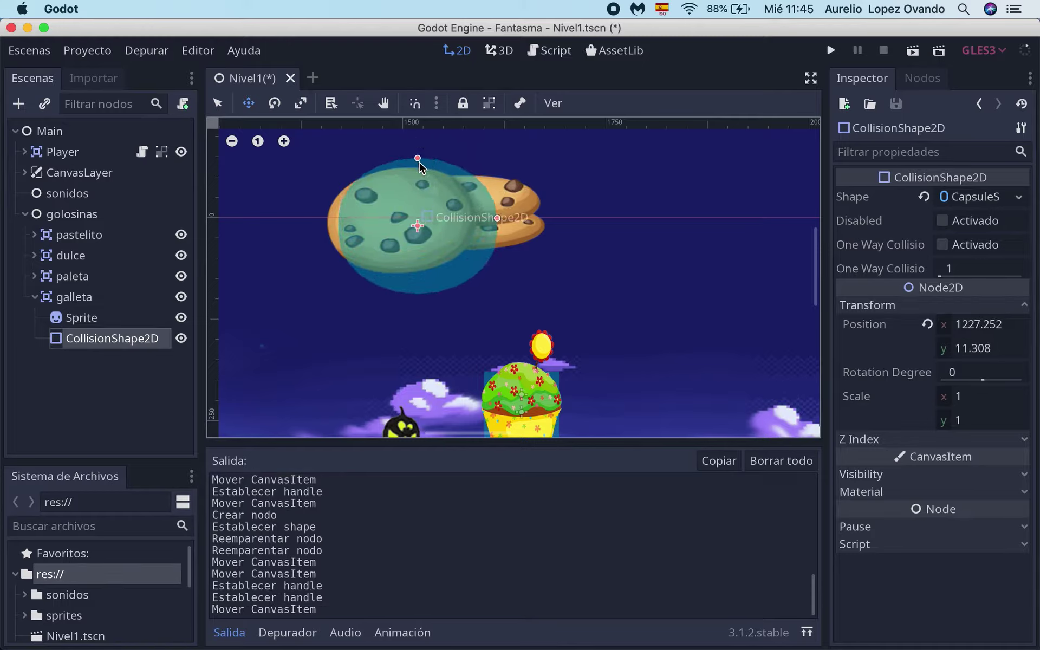
{"action": "left_click_drag", "start_coordinate": [497, 219], "coordinate": [497, 219]}
{"action": "left_click_drag", "start_coordinate": [419, 161], "coordinate": [431, 163]}
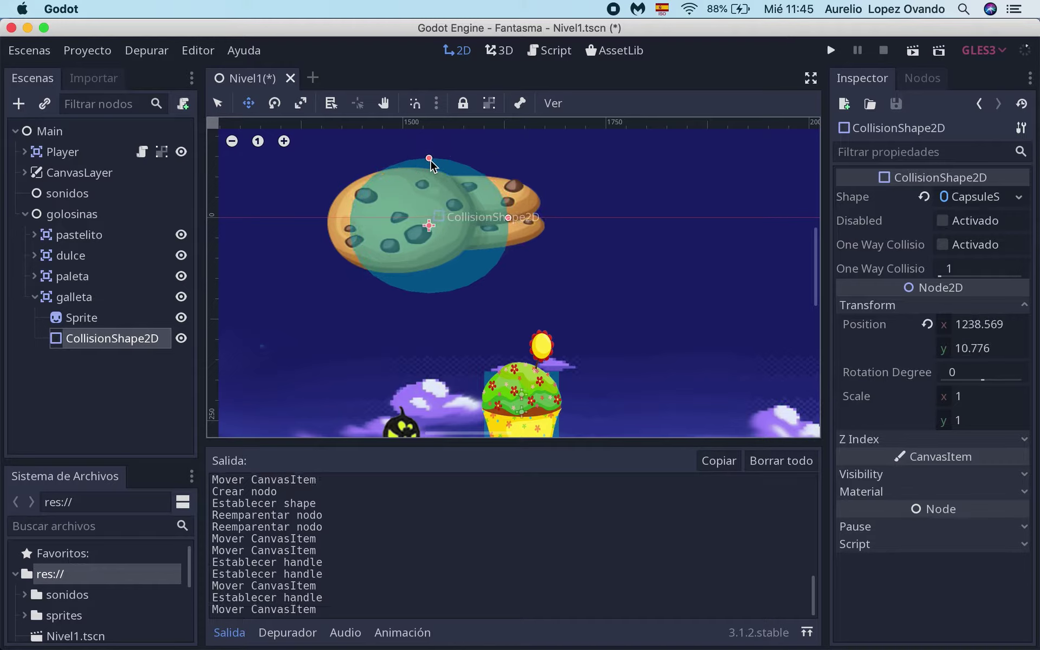
{"action": "left_click", "coordinate": [927, 325]}
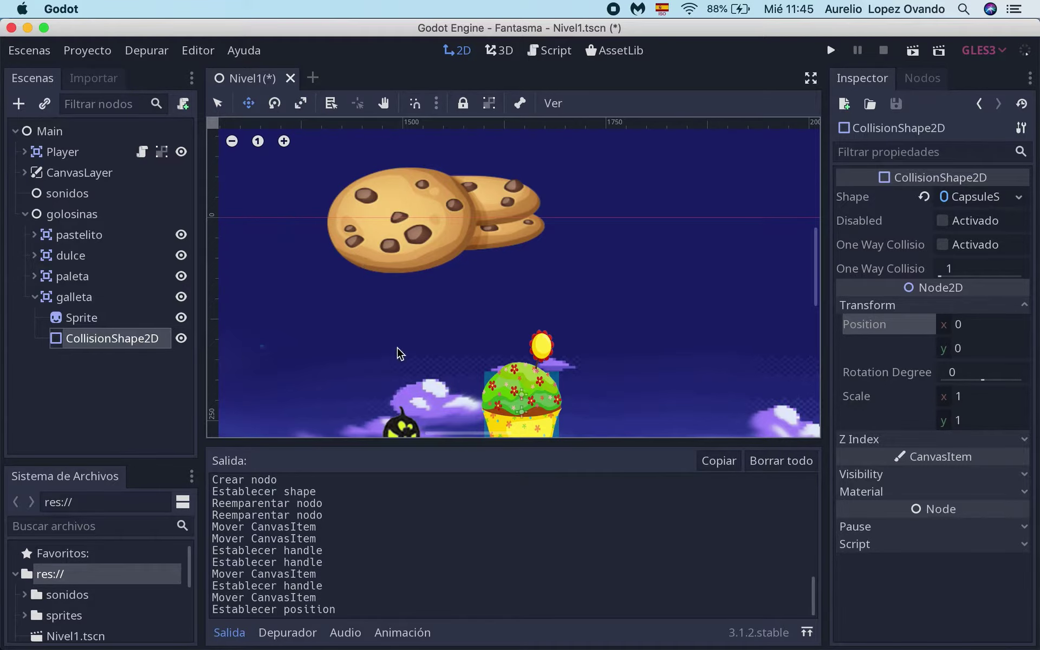
- Zoom out to find the capsule, drag it back onto the cookie, and zoom in
{"action": "scroll", "coordinate": [399, 348], "scroll_direction": "left", "scroll_amount": 5}
{"action": "scroll", "coordinate": [399, 348], "scroll_direction": "left", "scroll_amount": 5}
{"action": "scroll", "coordinate": [385, 302], "scroll_direction": "down", "scroll_amount": 1}
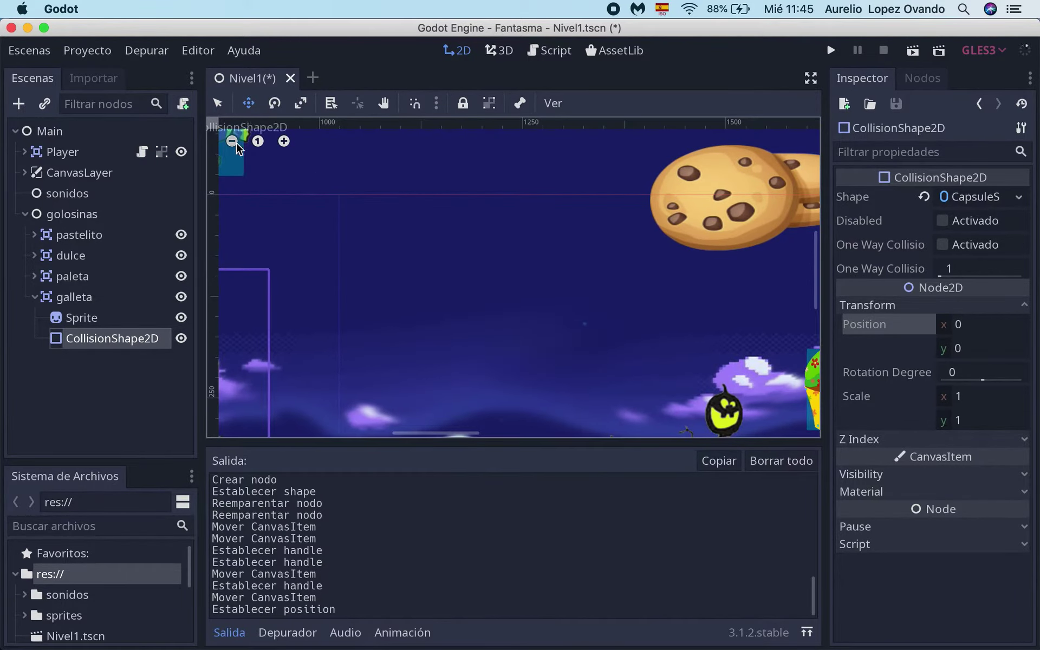
{"action": "left_click", "coordinate": [232, 142]}
{"action": "left_click", "coordinate": [232, 142]}
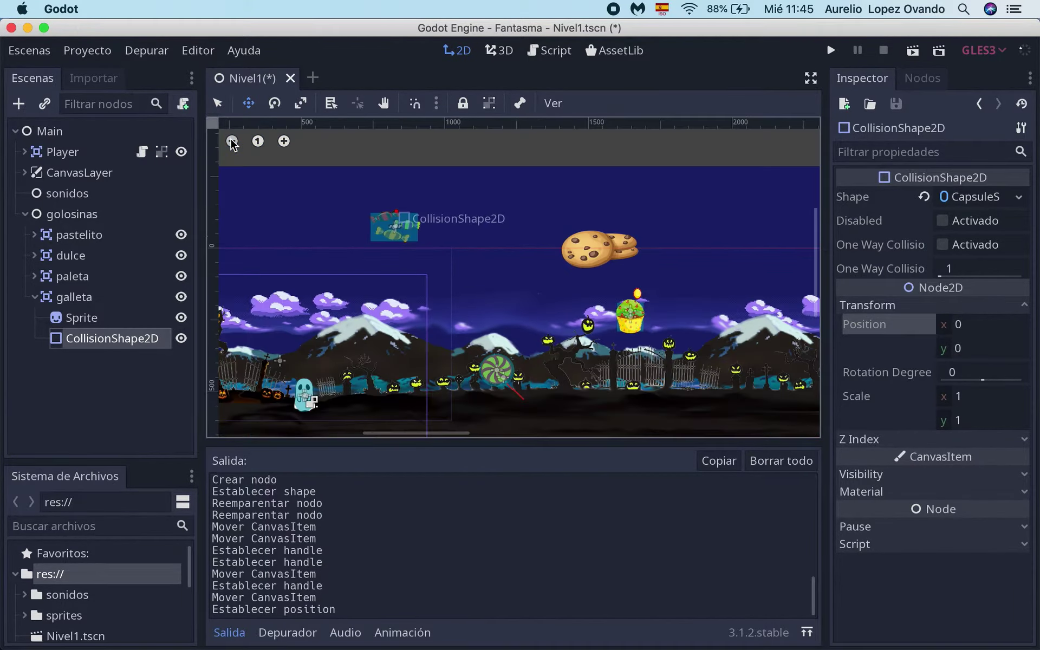
{"action": "left_click", "coordinate": [232, 142]}
{"action": "left_click_drag", "start_coordinate": [262, 251], "coordinate": [585, 268]}
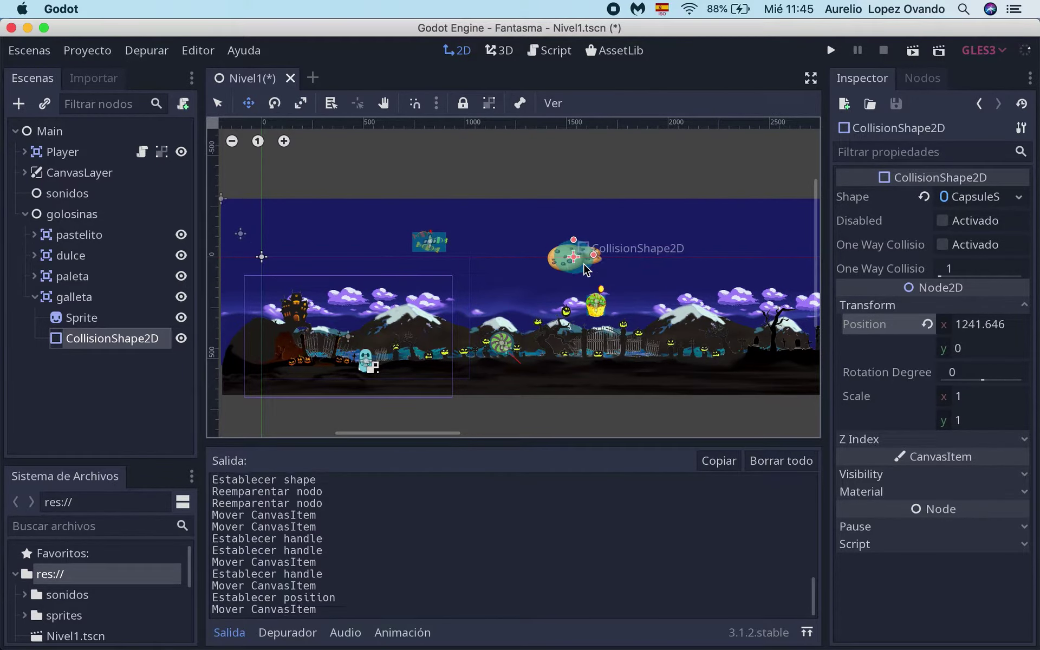
{"action": "left_click", "coordinate": [283, 141]}
{"action": "left_click", "coordinate": [284, 142]}
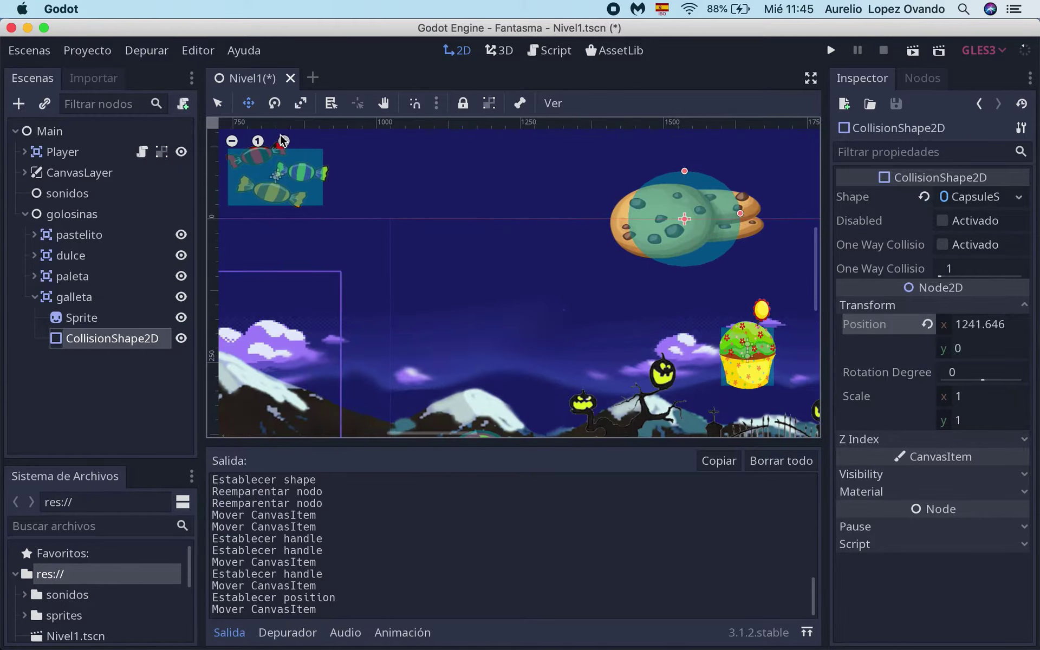
- Widen the capsule and adjust its height so it covers the whole cookie
{"action": "scroll", "coordinate": [561, 279], "scroll_direction": "right", "scroll_amount": 5}
{"action": "scroll", "coordinate": [561, 279], "scroll_direction": "up", "scroll_amount": 2}
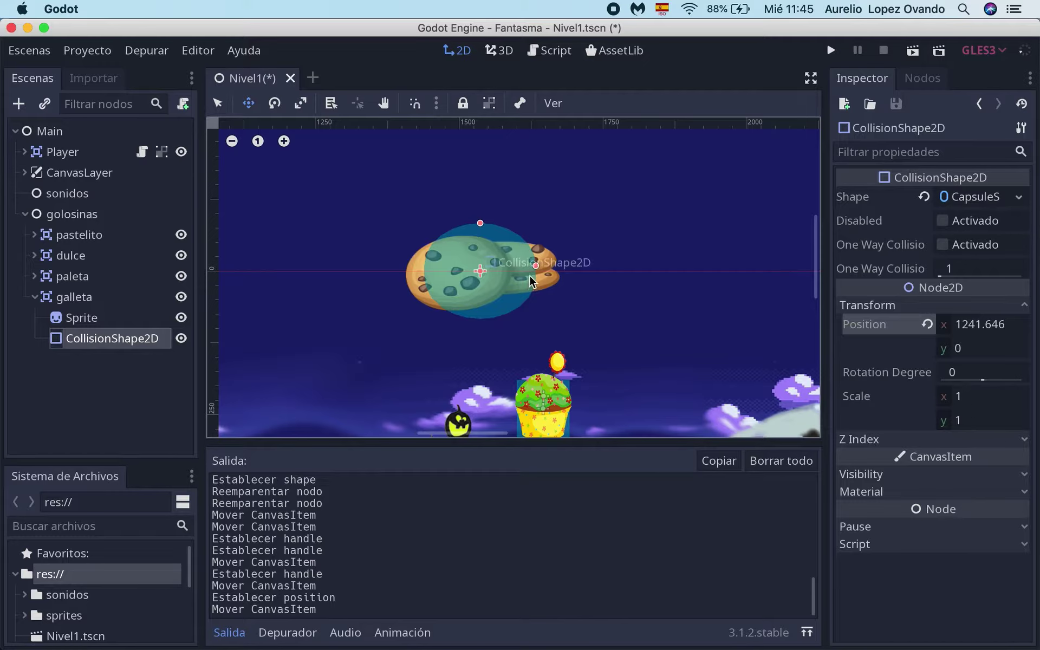
{"action": "left_click_drag", "start_coordinate": [535, 265], "coordinate": [557, 270]}
{"action": "mouse_move", "coordinate": [480, 207]}
{"action": "left_mouse_down"}
{"action": "mouse_move", "coordinate": [480, 271]}
{"action": "mouse_move", "coordinate": [485, 203]}
{"action": "mouse_move", "coordinate": [488, 240]}
{"action": "mouse_move", "coordinate": [487, 224]}
{"action": "left_mouse_up"}
{"action": "left_click_drag", "start_coordinate": [516, 307], "coordinate": [510, 283]}
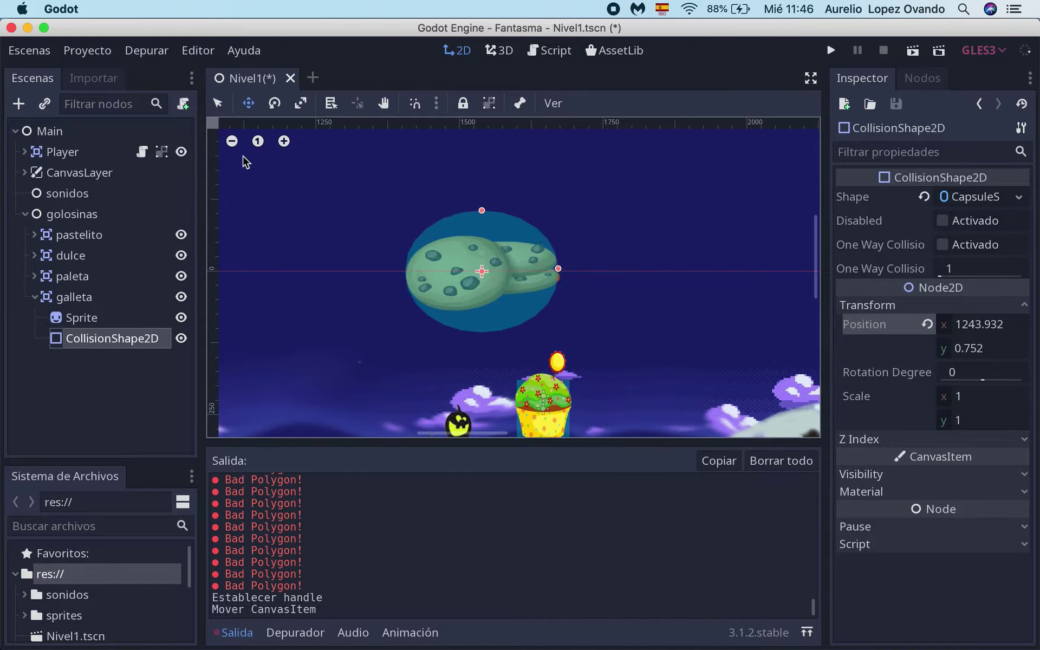
- Zoom out to view the whole level and run the game to test it
{"action": "left_click", "coordinate": [232, 142]}
{"action": "left_click", "coordinate": [232, 142]}
{"action": "left_click", "coordinate": [233, 142]}
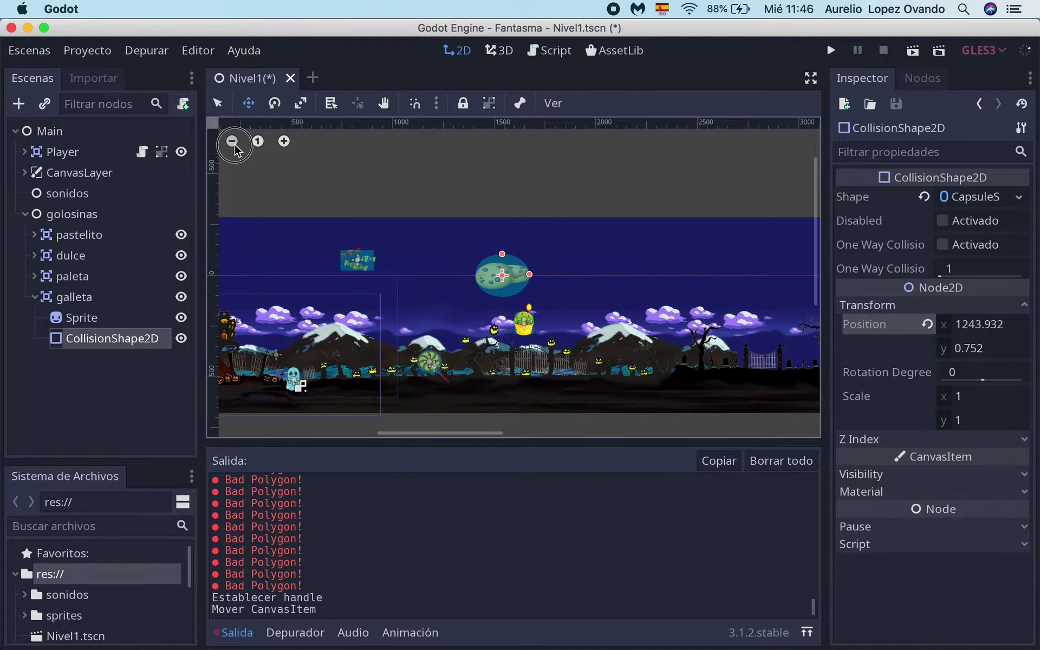
{"action": "left_click", "coordinate": [232, 142]}
{"action": "scroll", "coordinate": [515, 329], "scroll_direction": "right", "scroll_amount": 1}
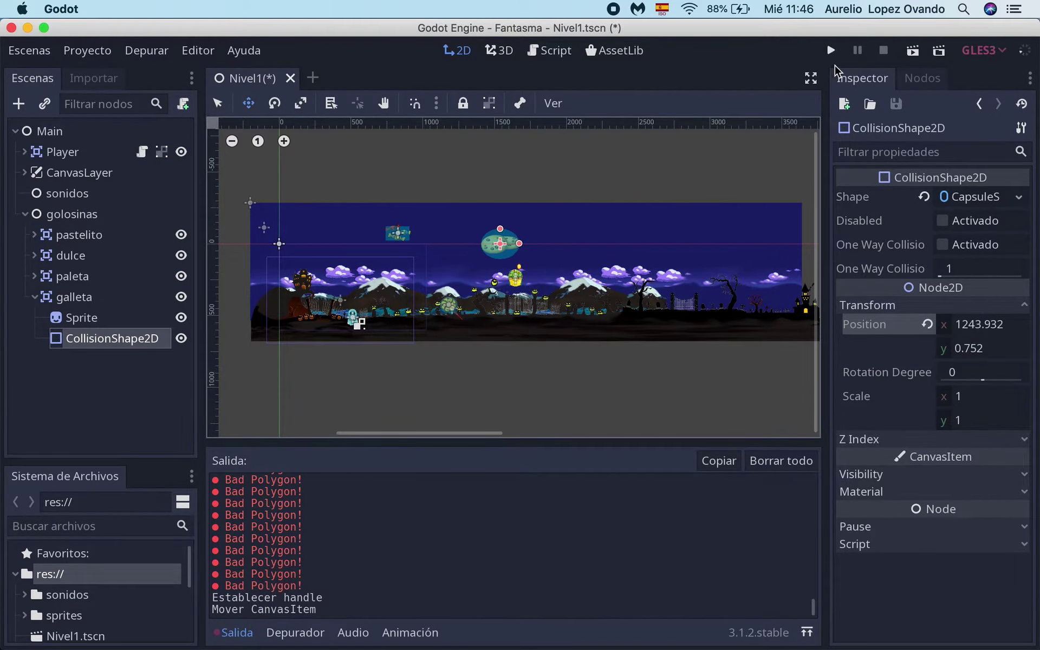
{"action": "left_click", "coordinate": [830, 50]}
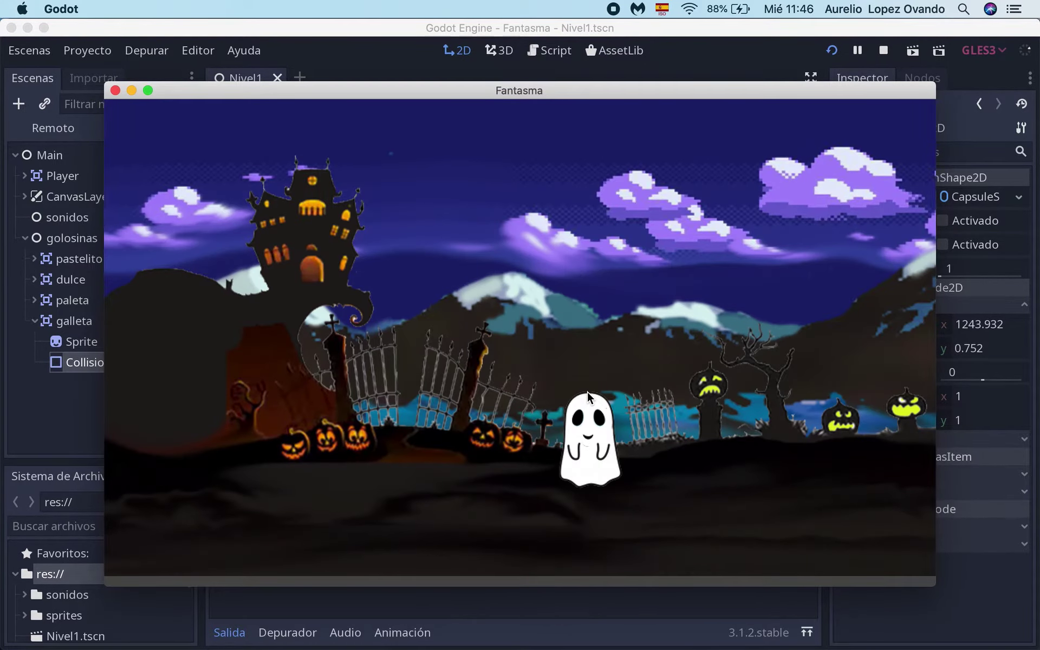
- Fly the ghost right, down, up and left into the candies, then close the game window
{"action": "key", "text": "Right"}
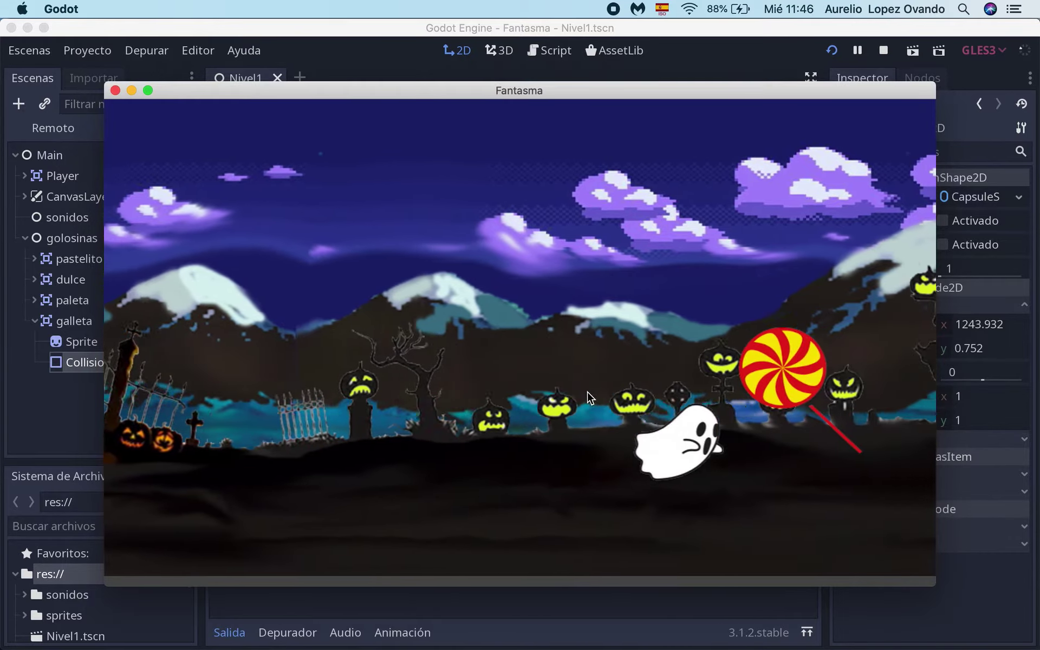
{"action": "key", "text": "Down"}
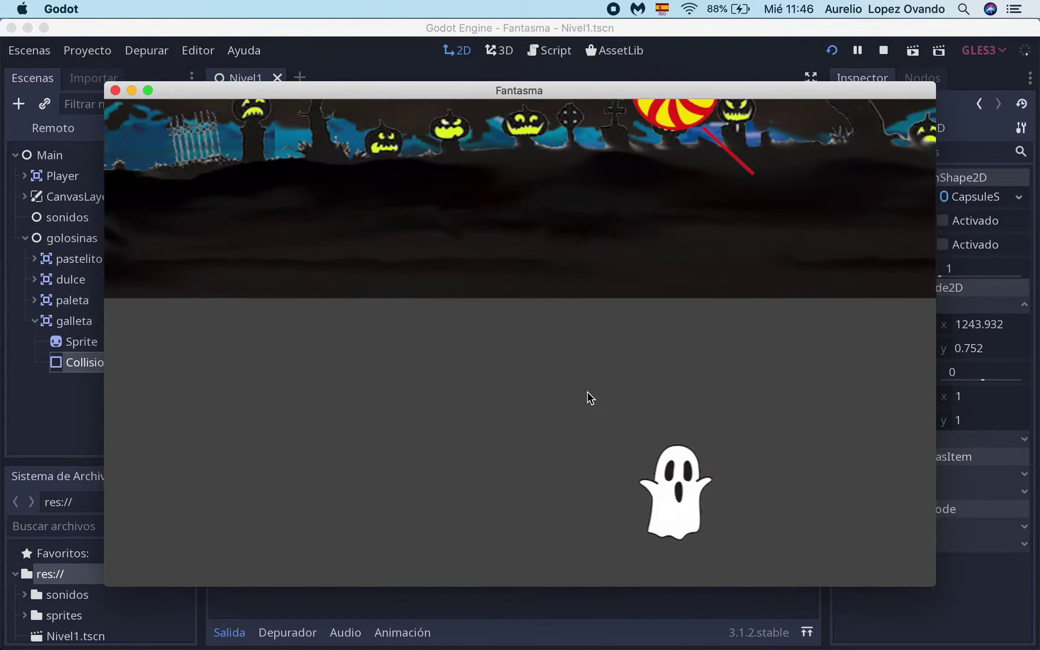
{"action": "key", "text": "Up"}
{"action": "key", "text": "Up"}
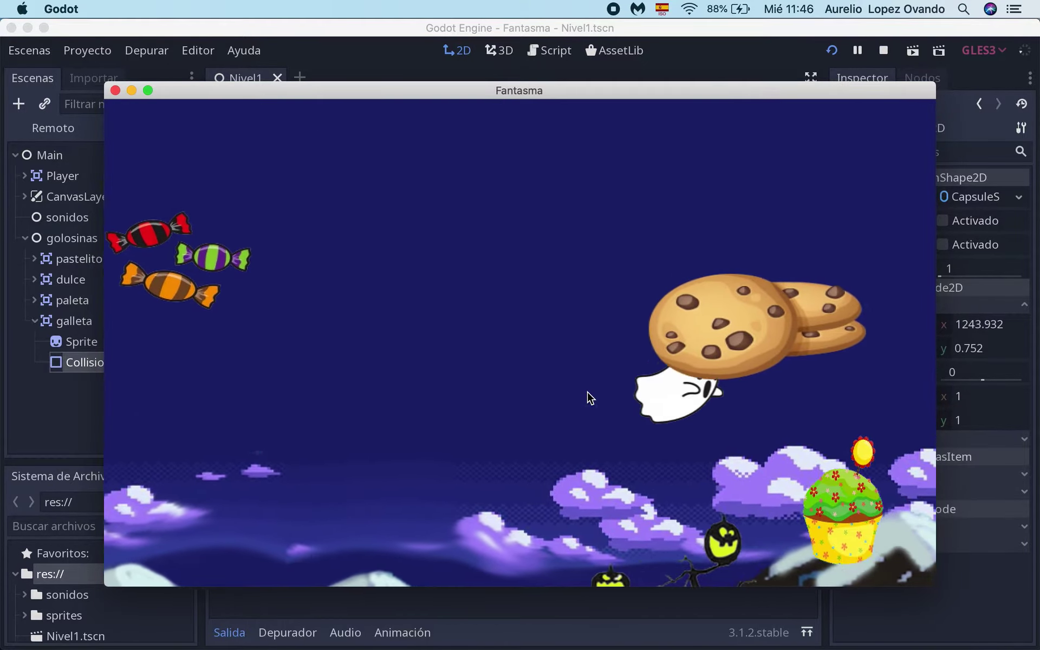
{"action": "key", "text": "Down"}
{"action": "key", "text": "Left"}
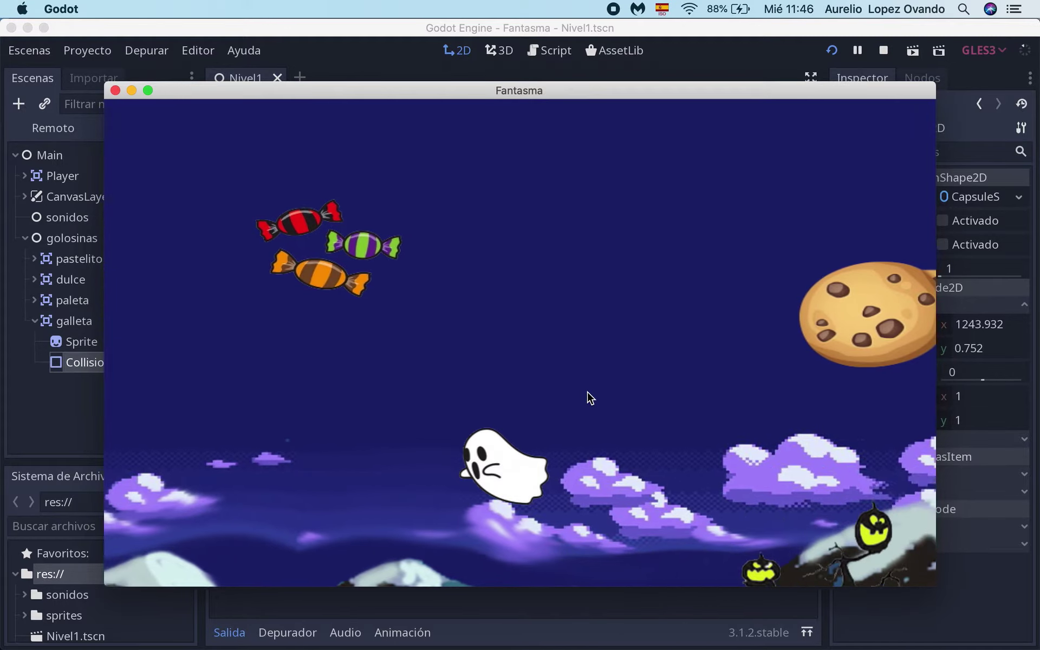
{"action": "key", "text": "Up"}
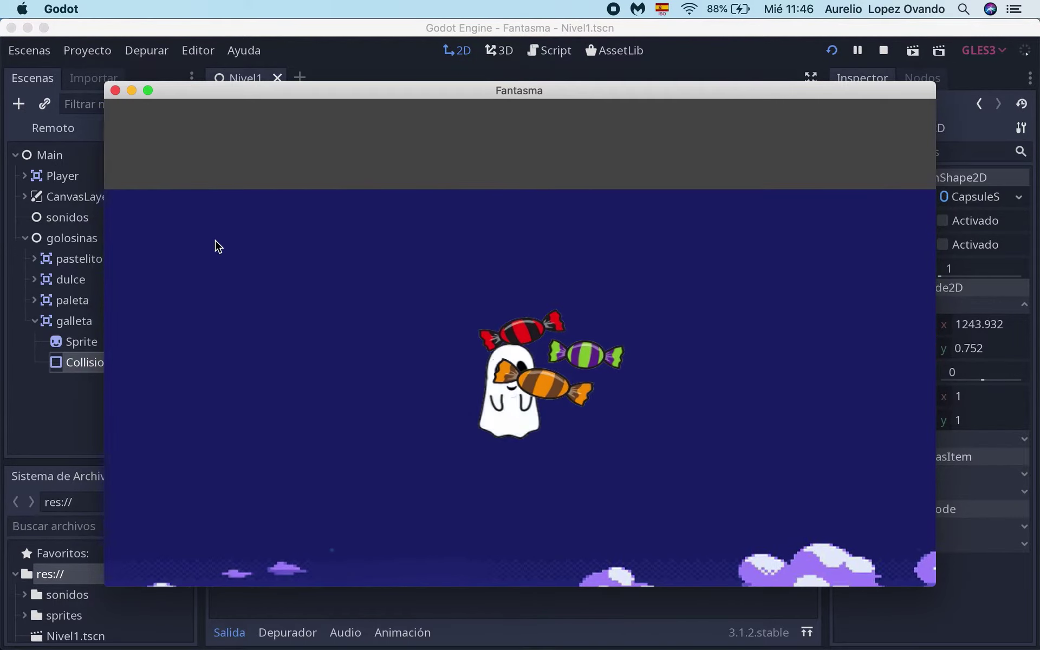
{"action": "left_click", "coordinate": [115, 91]}
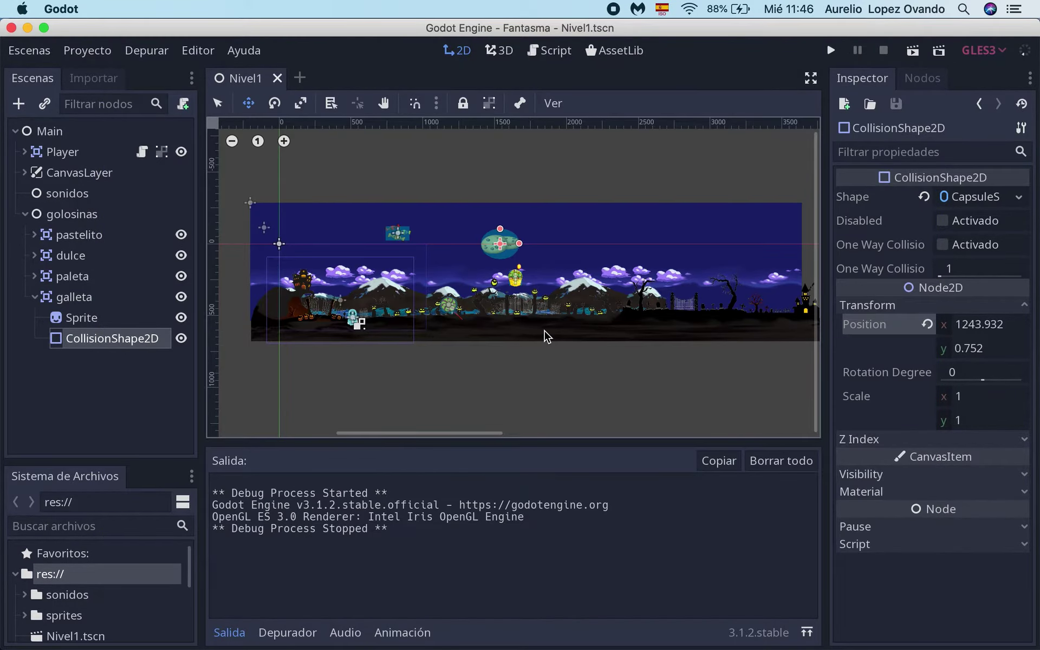
- Collapse galleta's children and step through Player and the candy nodes, then clear the selection
{"action": "left_click", "coordinate": [34, 296]}
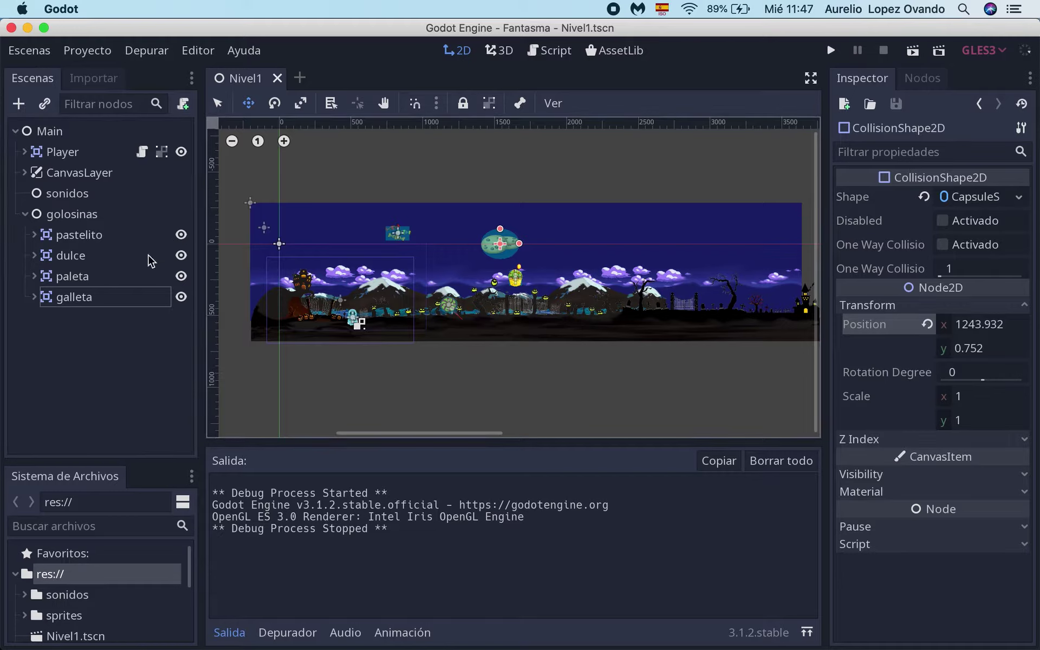
{"action": "left_click", "coordinate": [68, 156]}
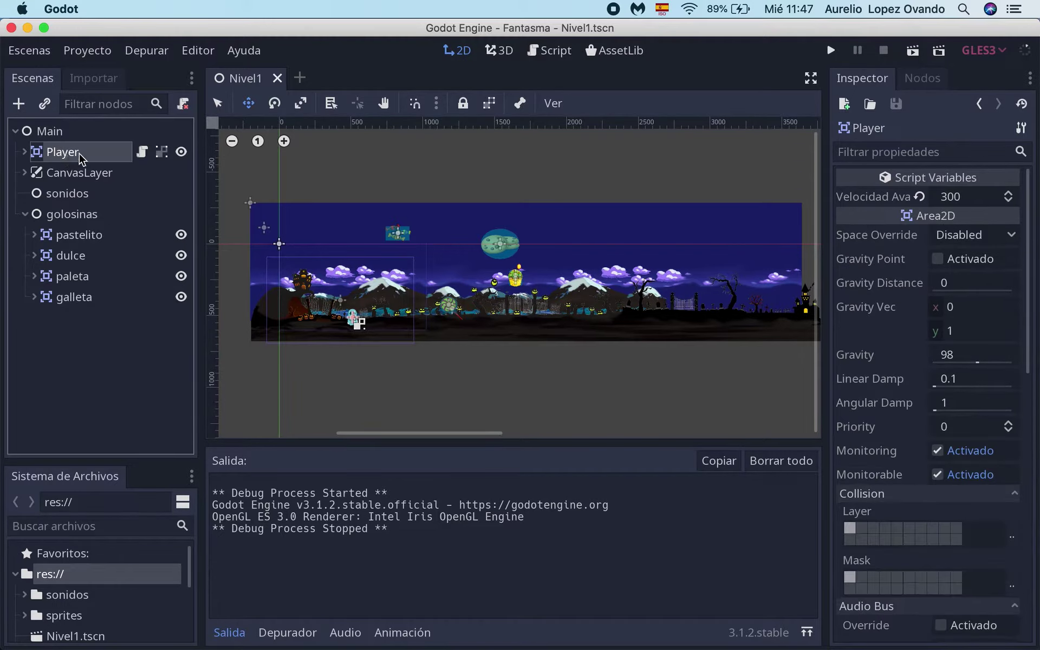
{"action": "left_click", "coordinate": [92, 243]}
{"action": "left_click", "coordinate": [82, 263]}
{"action": "left_click", "coordinate": [74, 288]}
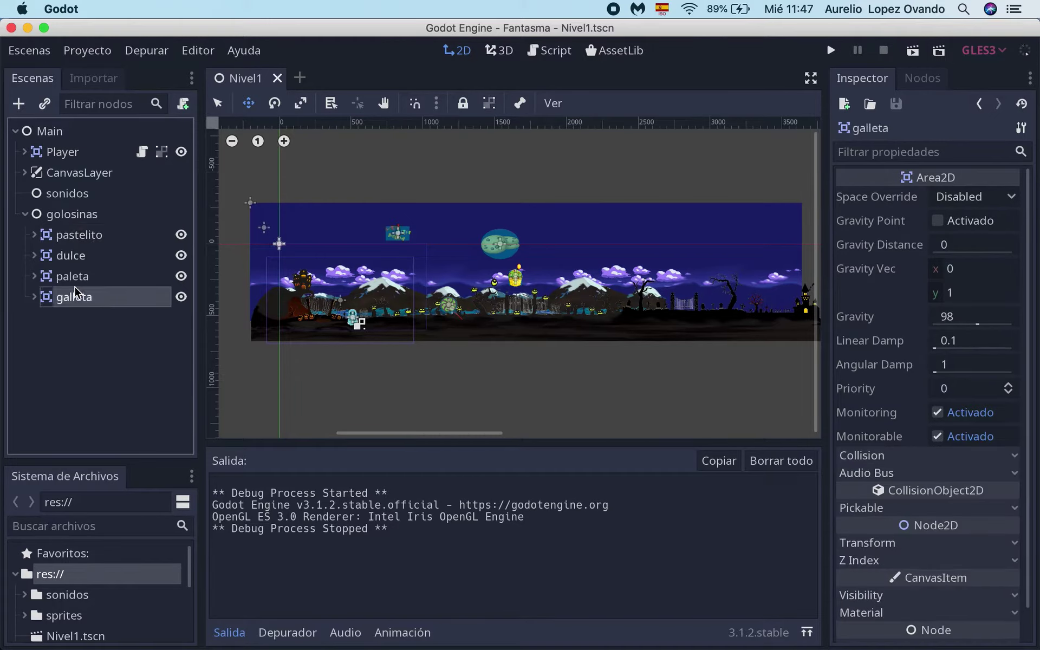
{"action": "left_click", "coordinate": [101, 342]}
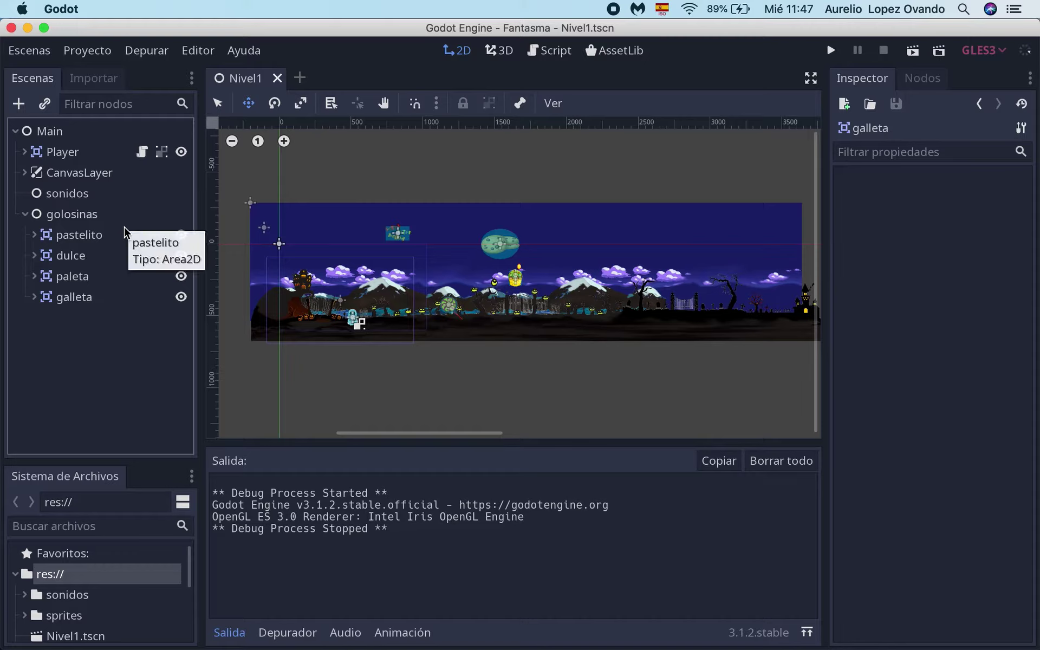
- Inspect Player, then pastelito, dulce, paleta and galleta in turn
{"action": "left_click", "coordinate": [65, 154]}
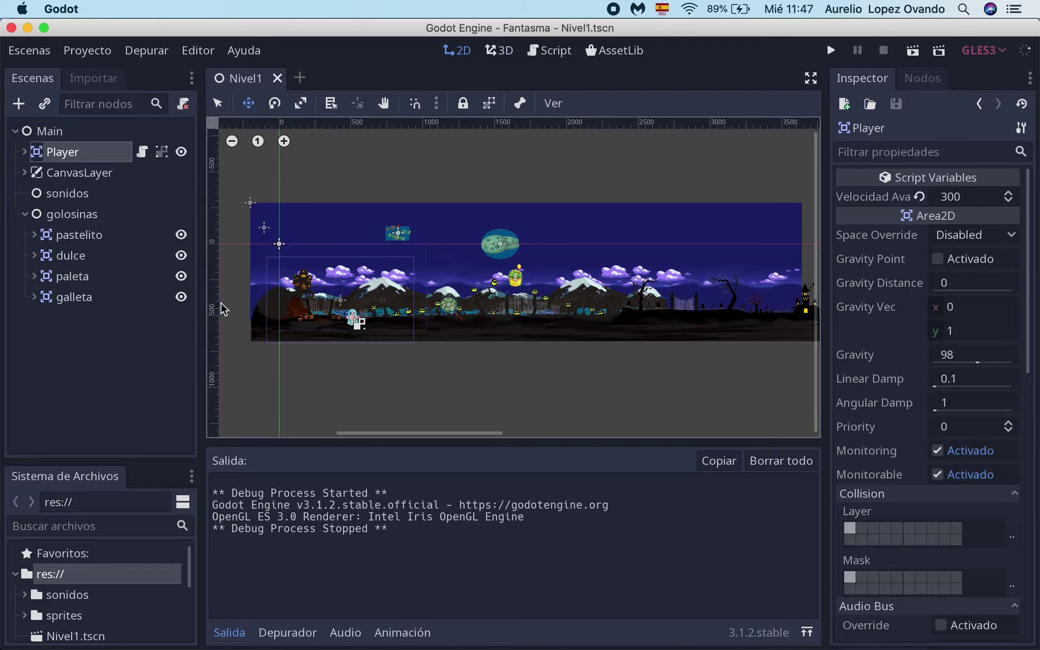
{"action": "left_click", "coordinate": [81, 235]}
{"action": "left_click", "coordinate": [82, 255]}
{"action": "left_click", "coordinate": [72, 279]}
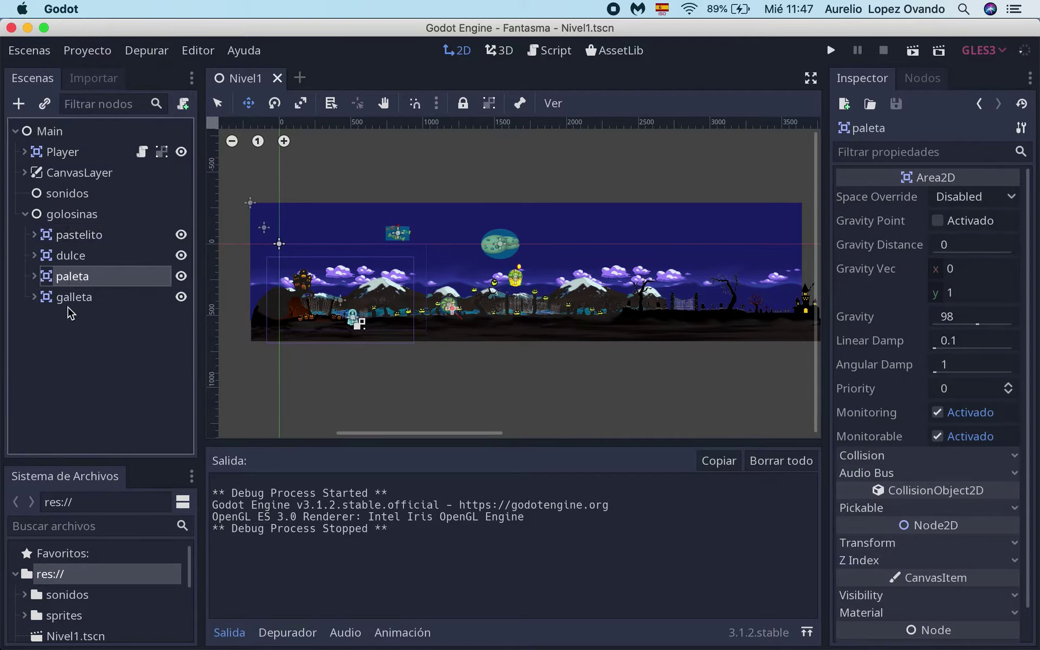
{"action": "left_click", "coordinate": [71, 301]}
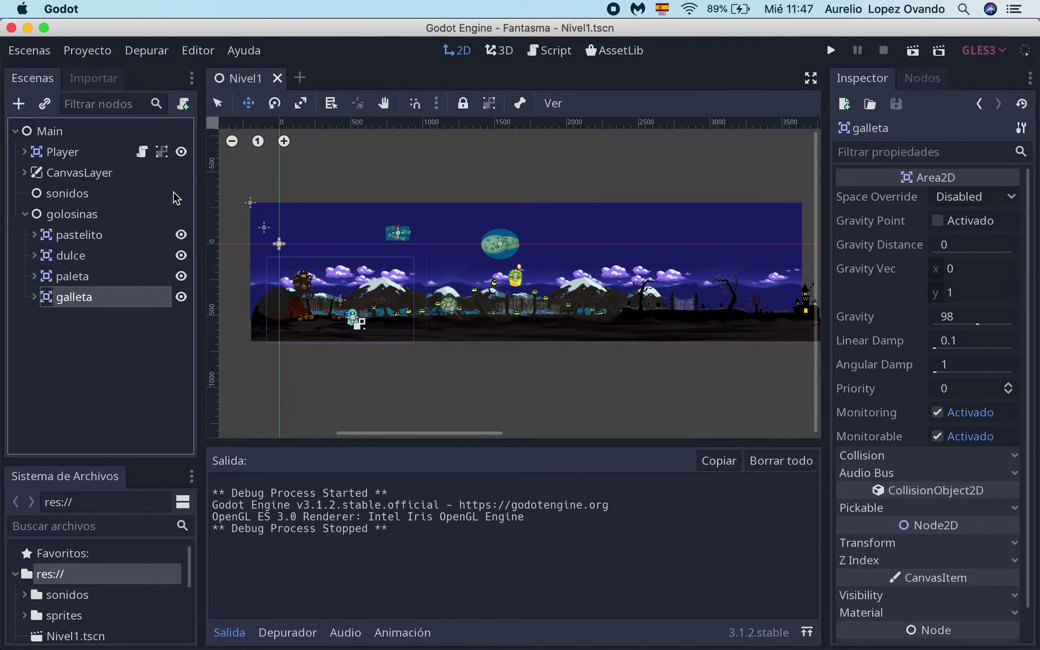
- Pan across the level, check Player, then select the golosinas container node
{"action": "scroll", "coordinate": [518, 252], "scroll_direction": "right", "scroll_amount": 3}
{"action": "scroll", "coordinate": [516, 251], "scroll_direction": "right", "scroll_amount": 2}
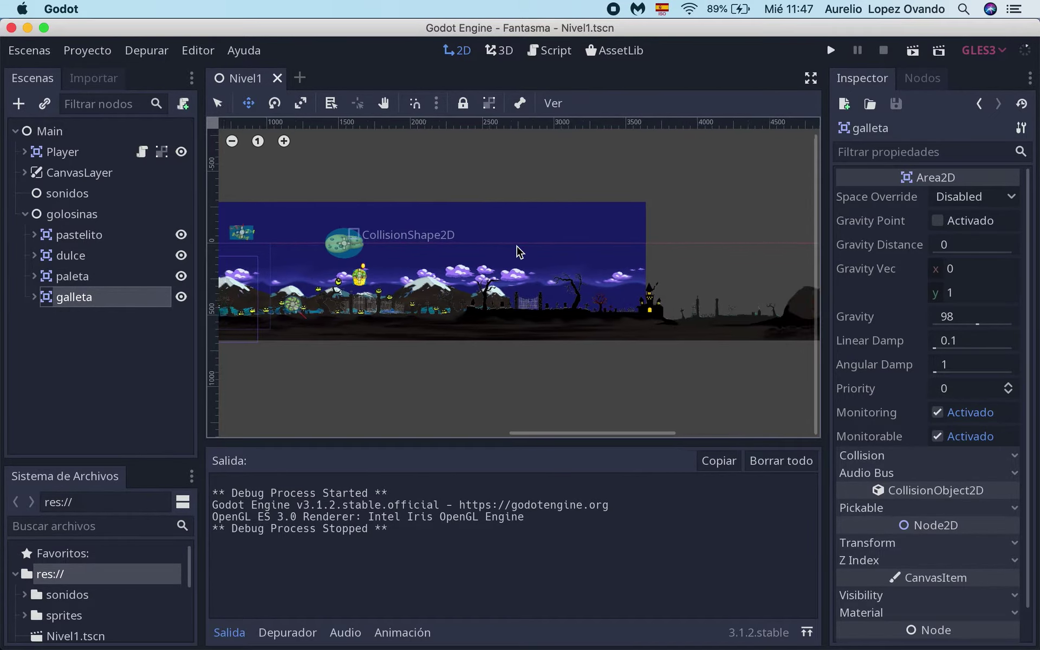
{"action": "scroll", "coordinate": [522, 276], "scroll_direction": "right", "scroll_amount": 4}
{"action": "scroll", "coordinate": [530, 300], "scroll_direction": "left", "scroll_amount": 10}
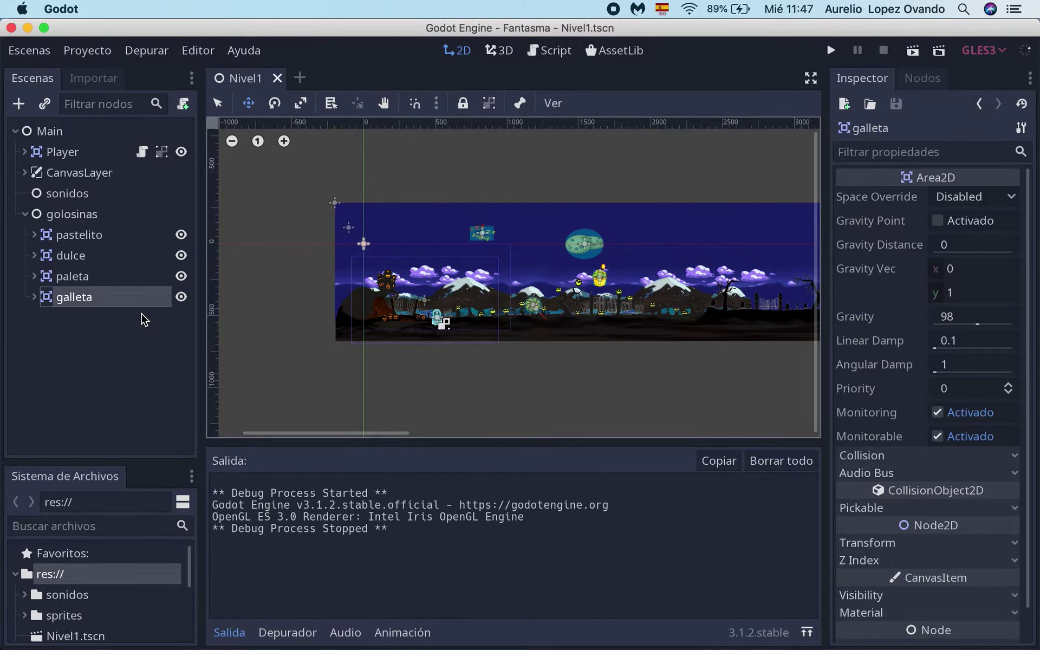
{"action": "scroll", "coordinate": [528, 303], "scroll_direction": "right", "scroll_amount": 1}
{"action": "scroll", "coordinate": [530, 303], "scroll_direction": "right", "scroll_amount": 2}
{"action": "scroll", "coordinate": [529, 303], "scroll_direction": "left", "scroll_amount": 1}
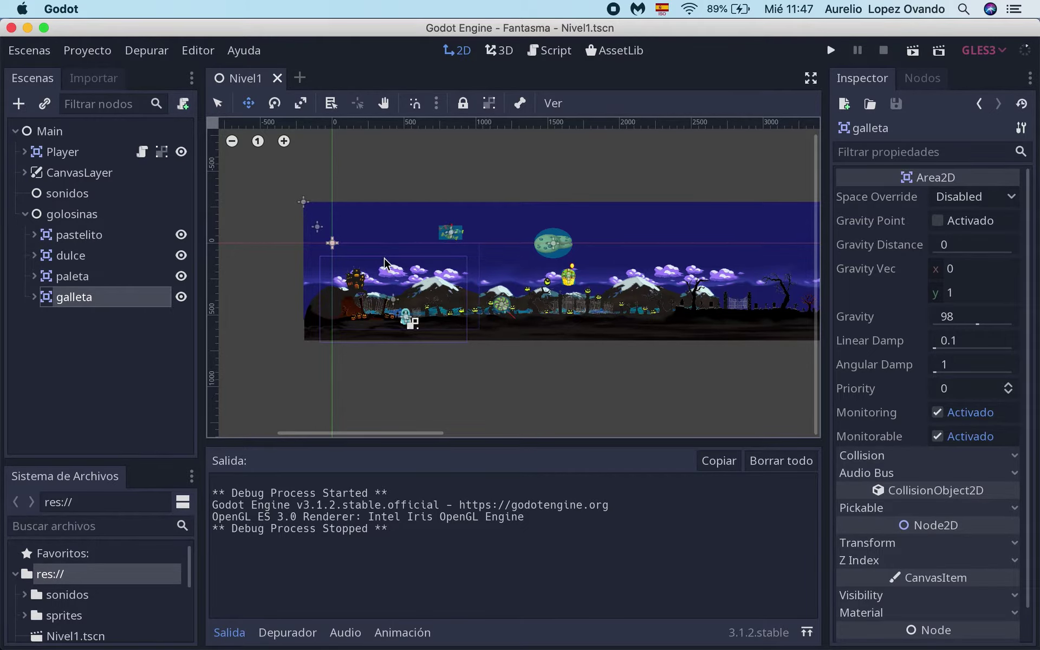
{"action": "scroll", "coordinate": [393, 271], "scroll_direction": "right", "scroll_amount": 3}
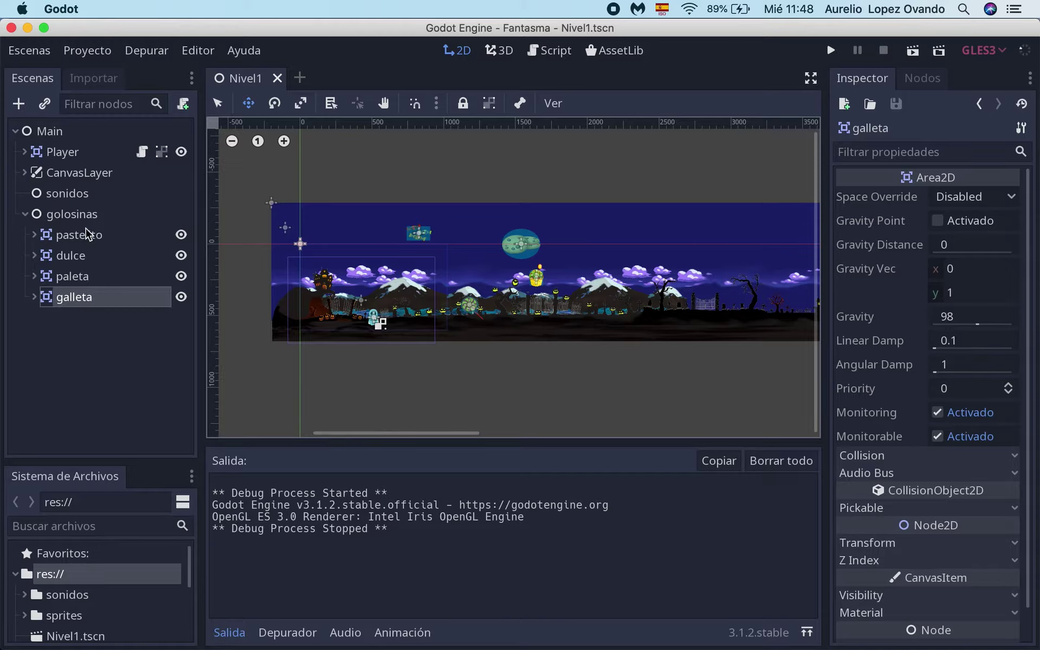
{"action": "left_click", "coordinate": [73, 157]}
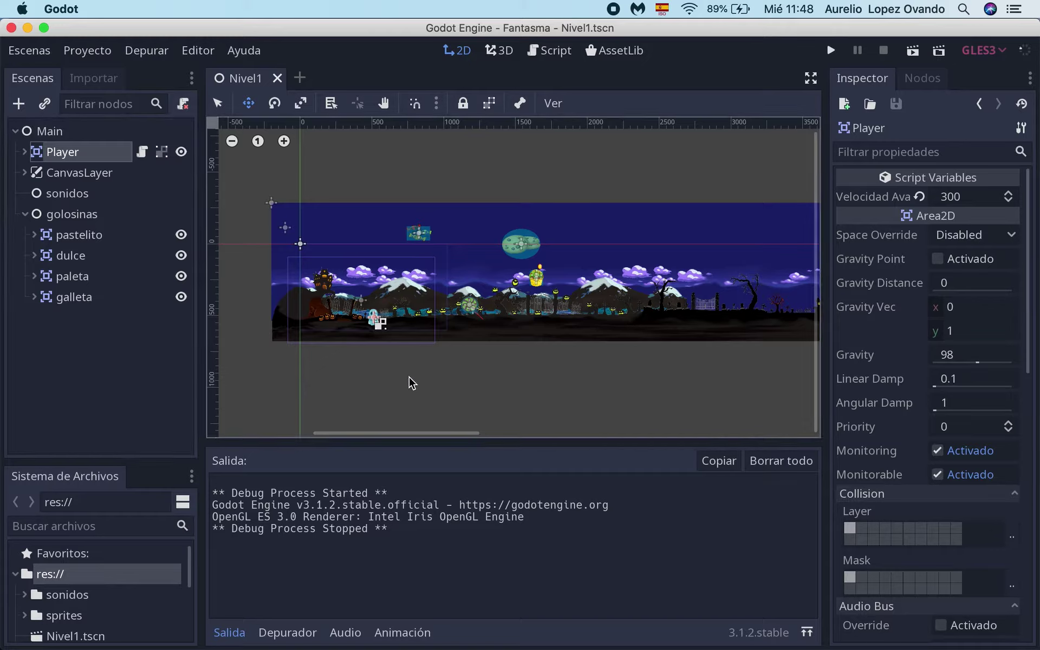
{"action": "left_click", "coordinate": [25, 214]}
{"action": "left_click", "coordinate": [26, 215]}
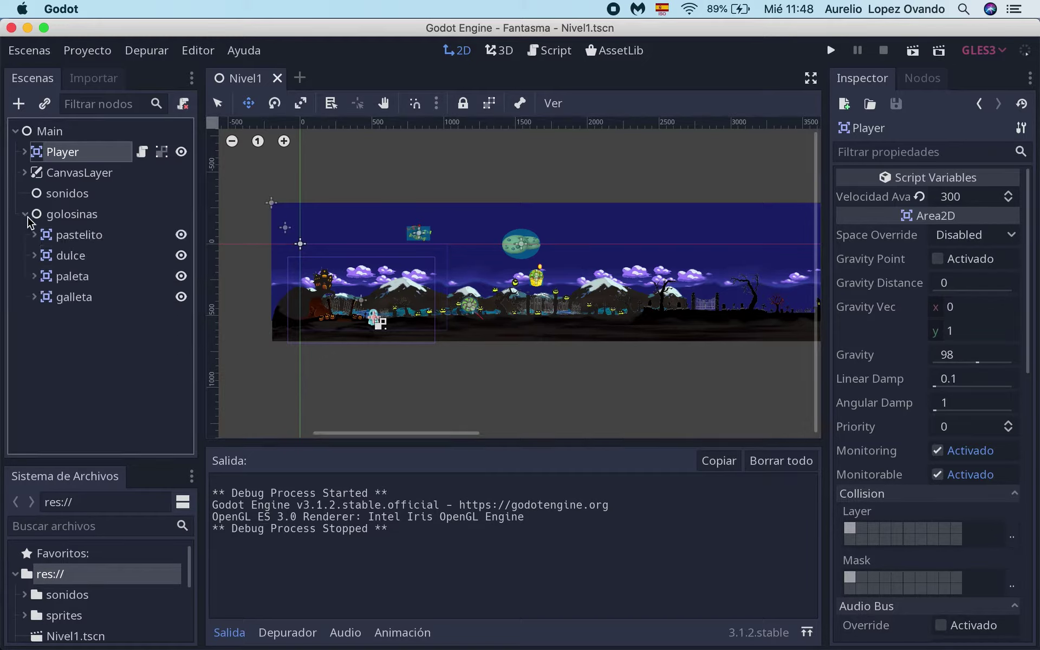
{"action": "left_click", "coordinate": [79, 218]}
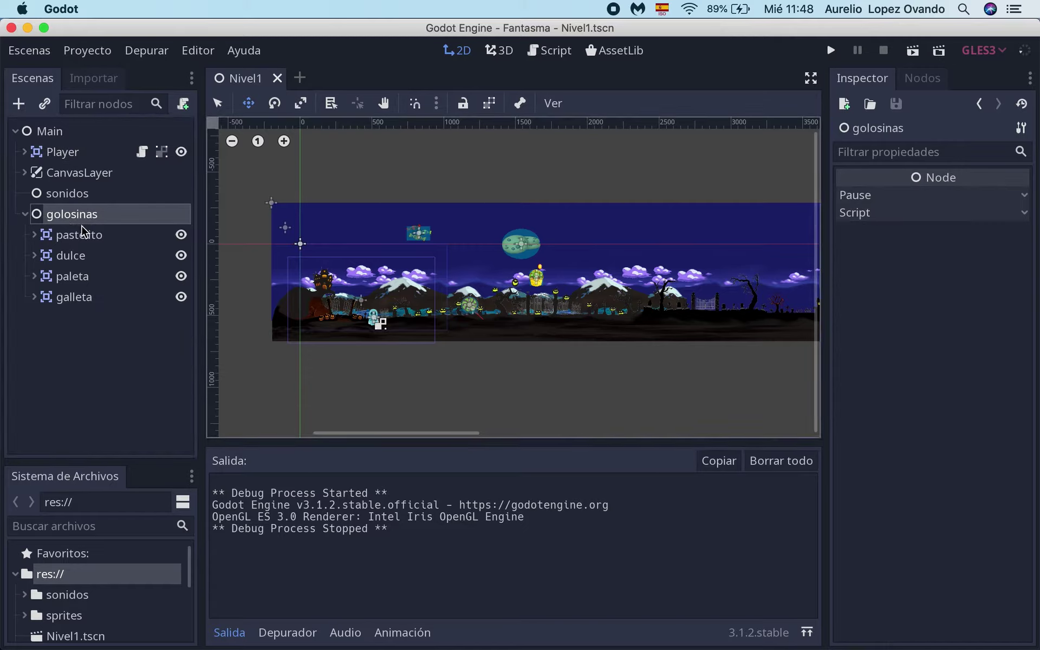
- Add golosinas to a new 'golosinas' group in the Nodos dock and view its members in the group editor
{"action": "left_click", "coordinate": [929, 86]}
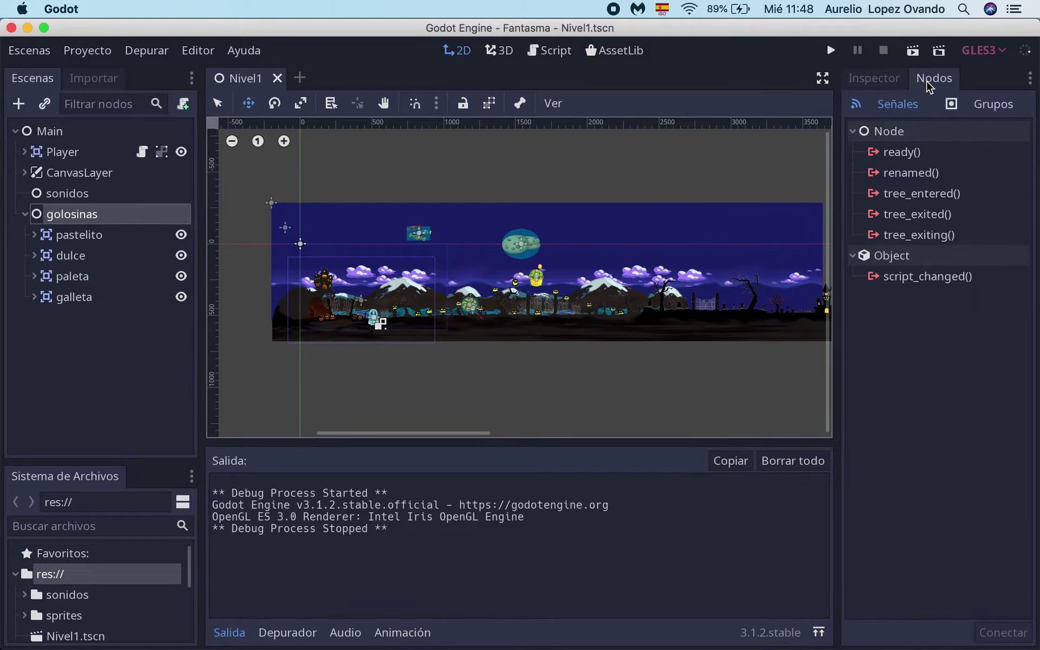
{"action": "left_click", "coordinate": [999, 106]}
{"action": "left_click", "coordinate": [932, 153]}
{"action": "type", "text": "golosinas"}
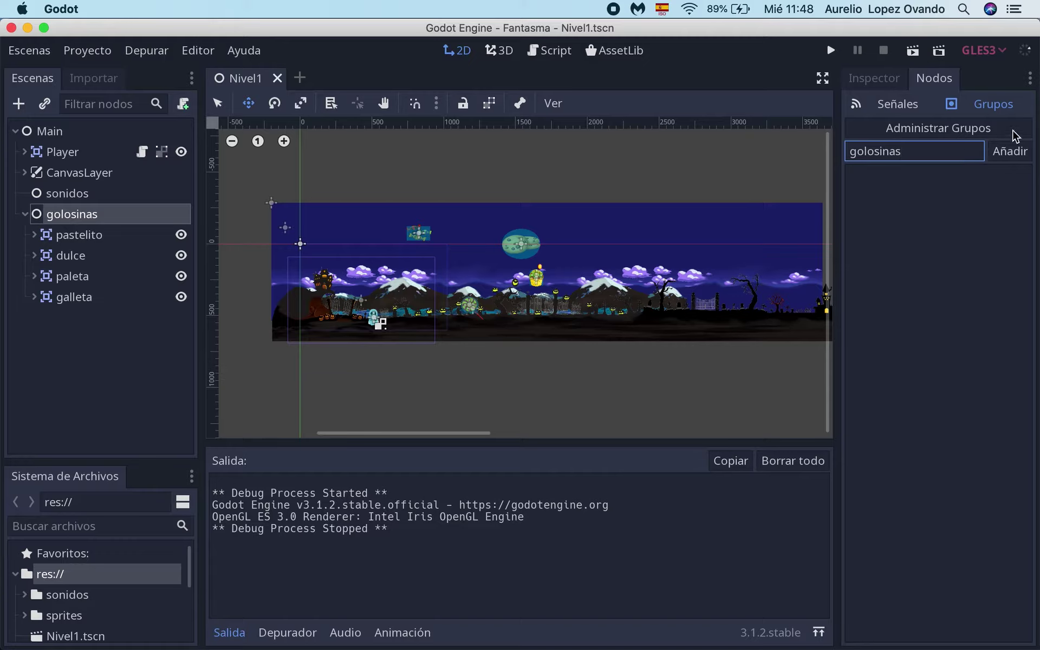
{"action": "left_click", "coordinate": [1010, 151]}
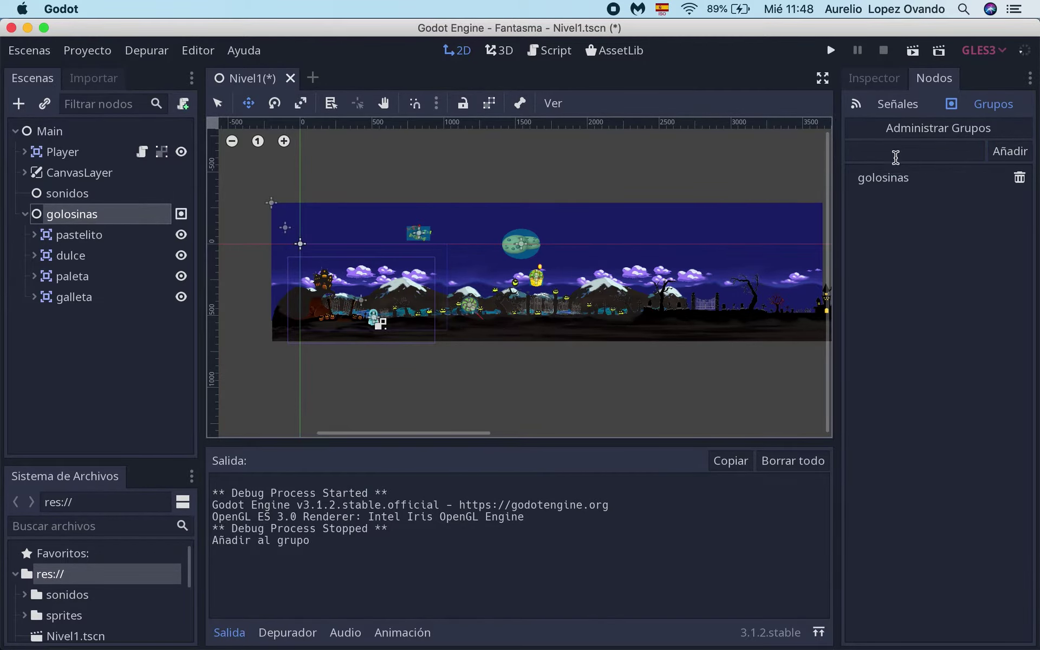
{"action": "left_click", "coordinate": [921, 135]}
{"action": "left_click", "coordinate": [436, 304]}
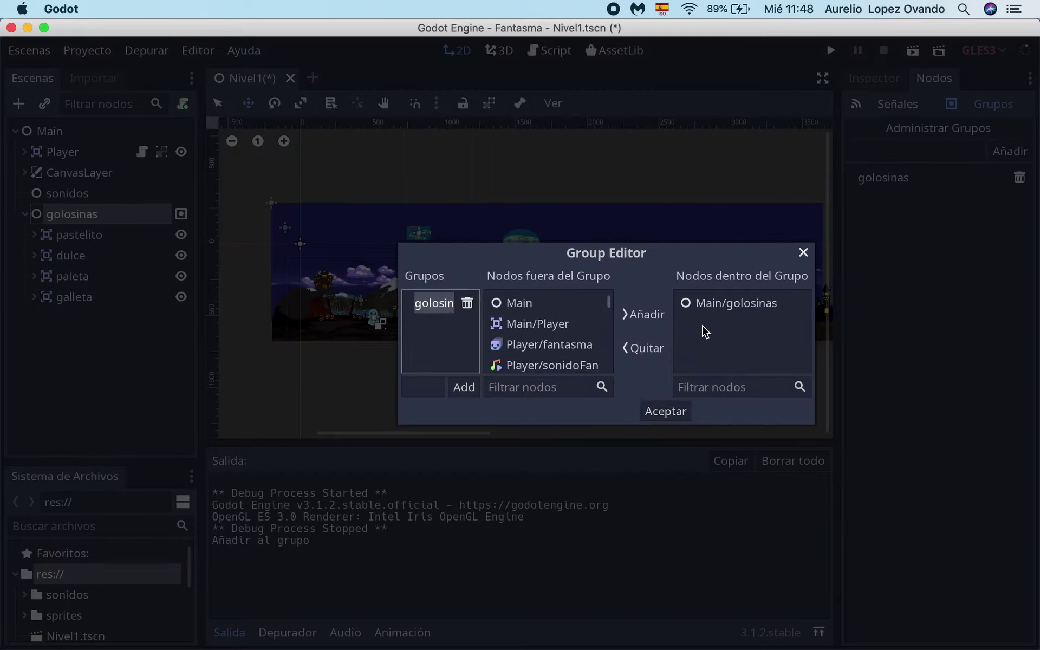
- Add golosinas/pastelito and golosinas/dulce to the golosinas group
{"action": "left_click", "coordinate": [743, 311]}
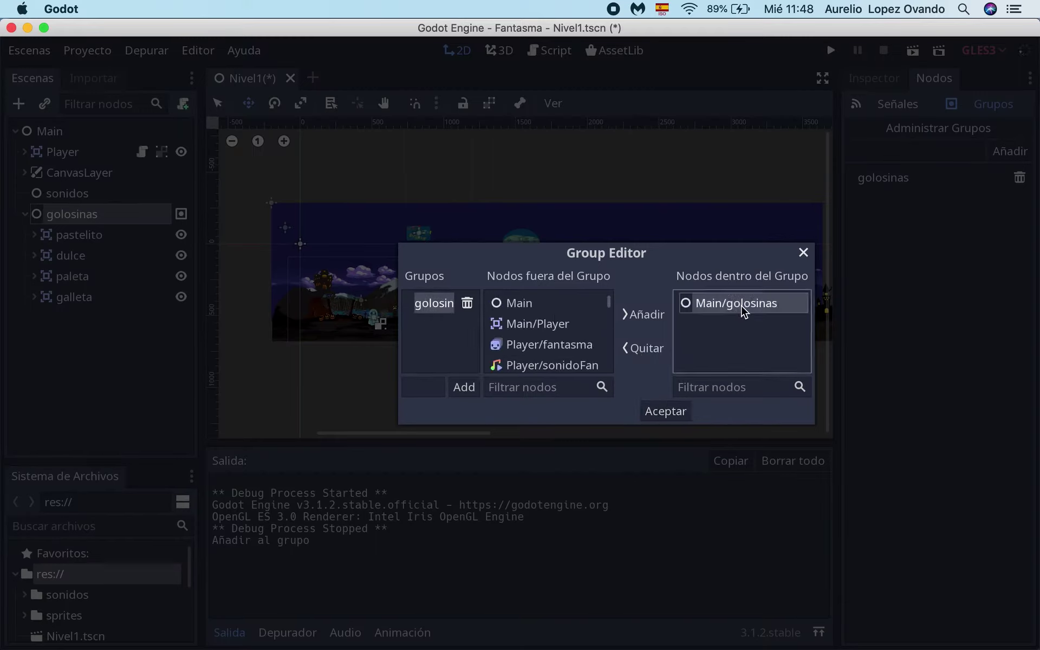
{"action": "scroll", "coordinate": [544, 337], "scroll_direction": "down", "scroll_amount": 2}
{"action": "scroll", "coordinate": [544, 337], "scroll_direction": "down", "scroll_amount": 2}
{"action": "scroll", "coordinate": [544, 337], "scroll_direction": "down", "scroll_amount": 2}
{"action": "scroll", "coordinate": [544, 337], "scroll_direction": "down", "scroll_amount": 2}
{"action": "scroll", "coordinate": [544, 337], "scroll_direction": "down", "scroll_amount": 2}
{"action": "scroll", "coordinate": [544, 337], "scroll_direction": "down", "scroll_amount": 2}
{"action": "scroll", "coordinate": [543, 333], "scroll_direction": "down", "scroll_amount": 1}
{"action": "left_click", "coordinate": [544, 327]}
{"action": "left_click", "coordinate": [644, 315]}
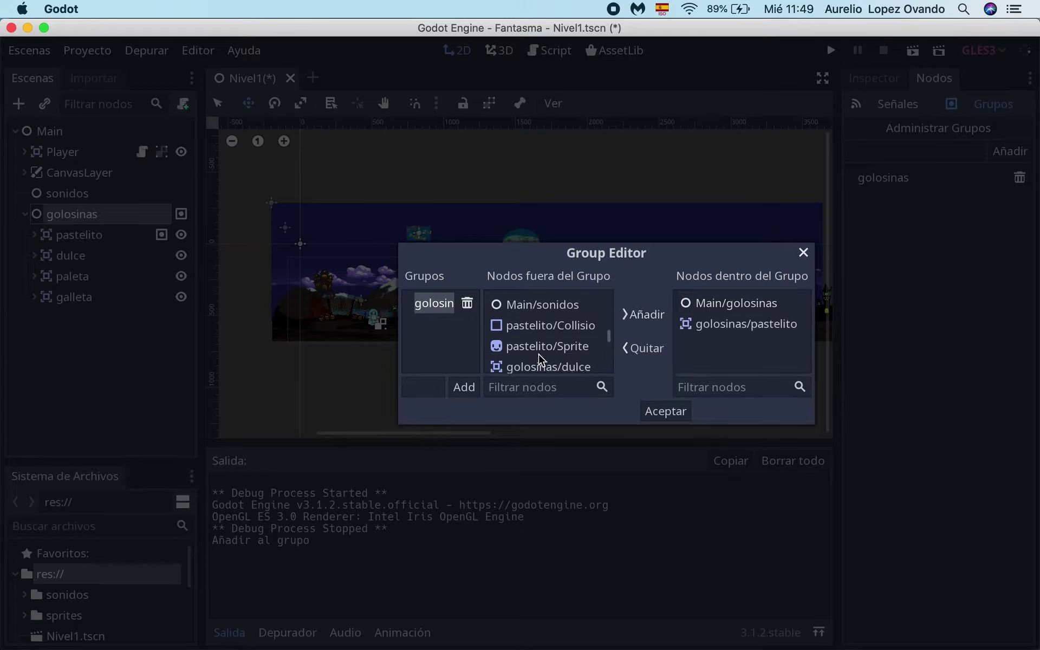
{"action": "scroll", "coordinate": [540, 359], "scroll_direction": "down", "scroll_amount": 1}
{"action": "left_click", "coordinate": [540, 353]}
{"action": "left_click", "coordinate": [643, 315]}
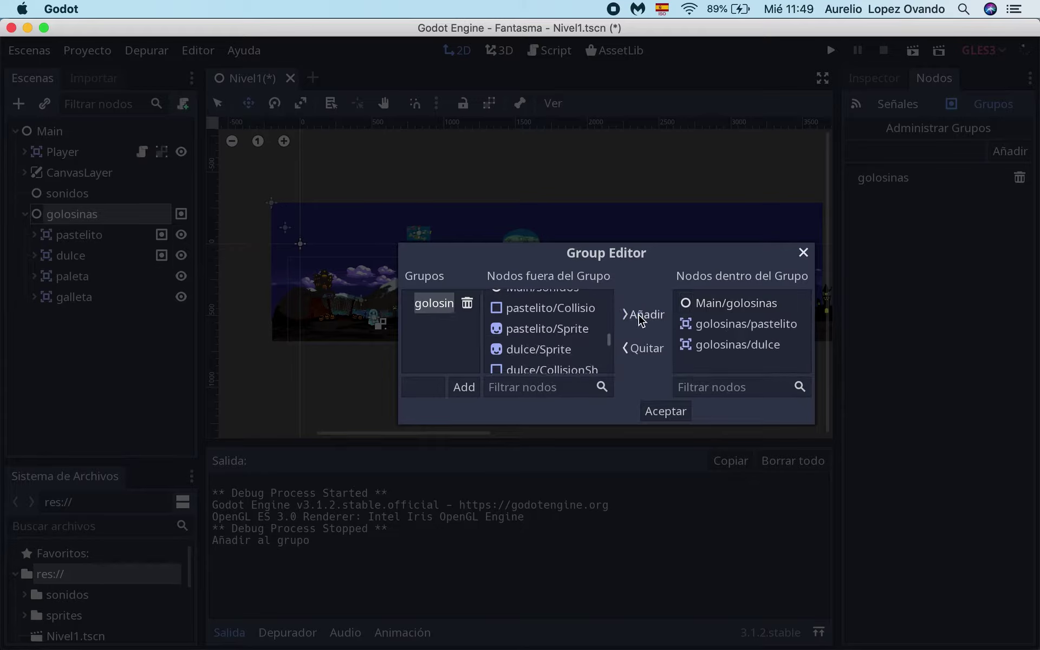
- Add paleta and galleta to the group, accept the changes, and open Player's script
{"action": "scroll", "coordinate": [548, 344], "scroll_direction": "down", "scroll_amount": 2}
{"action": "scroll", "coordinate": [549, 344], "scroll_direction": "down", "scroll_amount": 1}
{"action": "left_click", "coordinate": [550, 337]}
{"action": "left_click", "coordinate": [634, 321]}
{"action": "scroll", "coordinate": [523, 342], "scroll_direction": "down", "scroll_amount": 2}
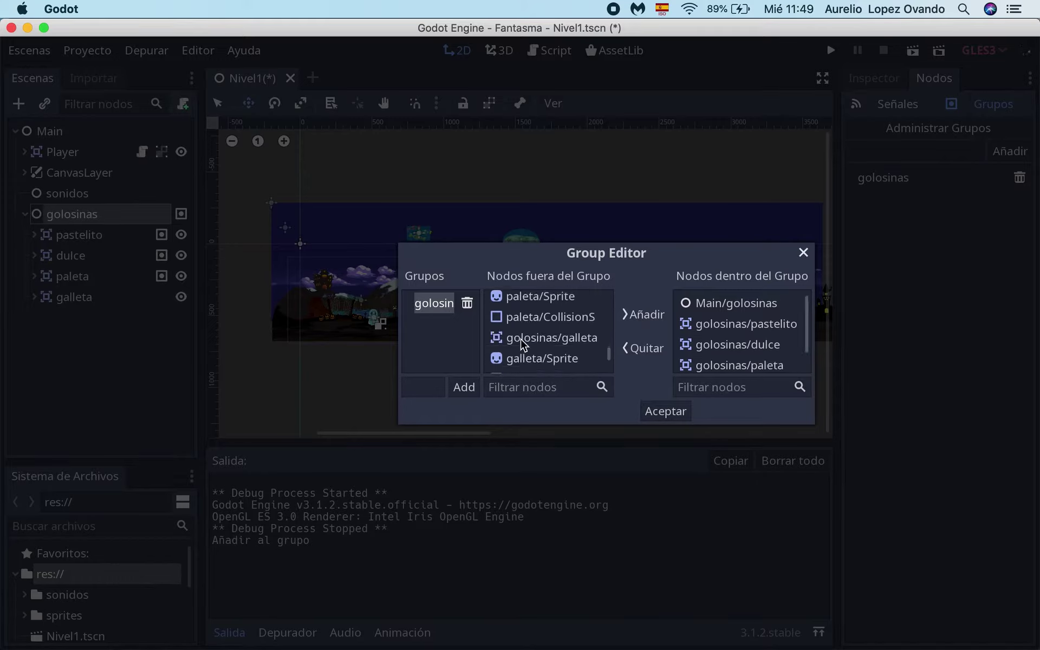
{"action": "left_click", "coordinate": [521, 335]}
{"action": "left_click", "coordinate": [645, 315]}
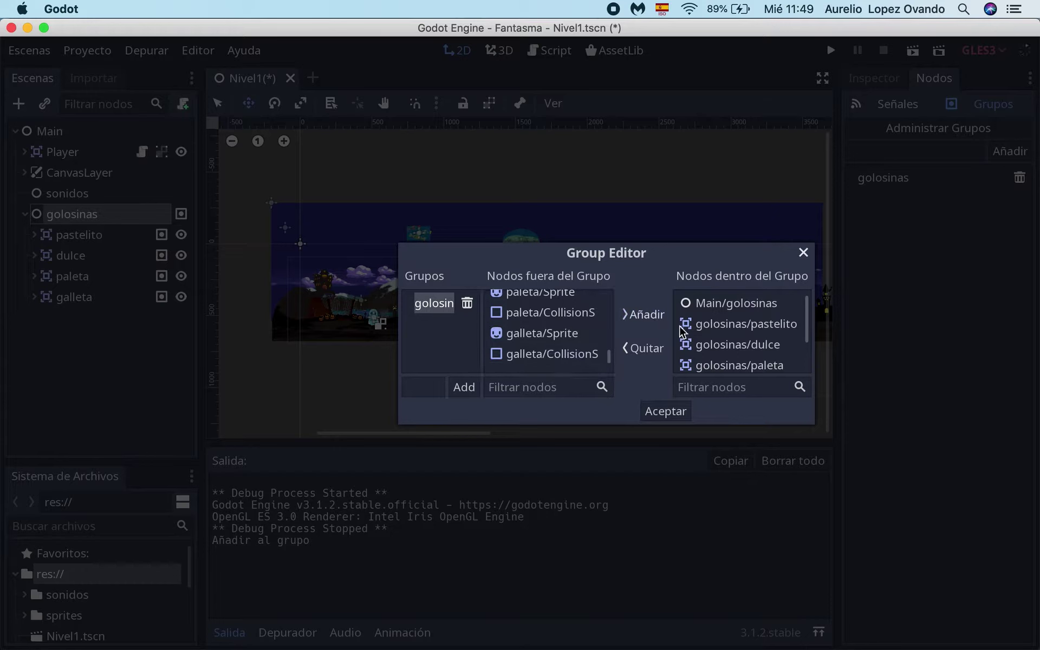
{"action": "left_click", "coordinate": [674, 412]}
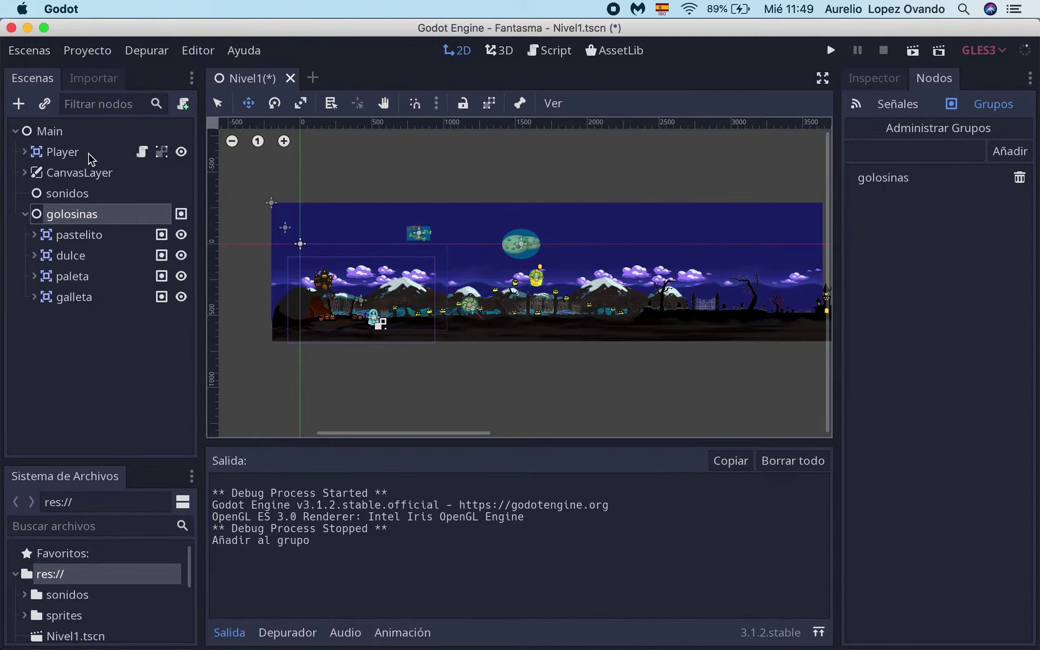
{"action": "left_click", "coordinate": [142, 152]}
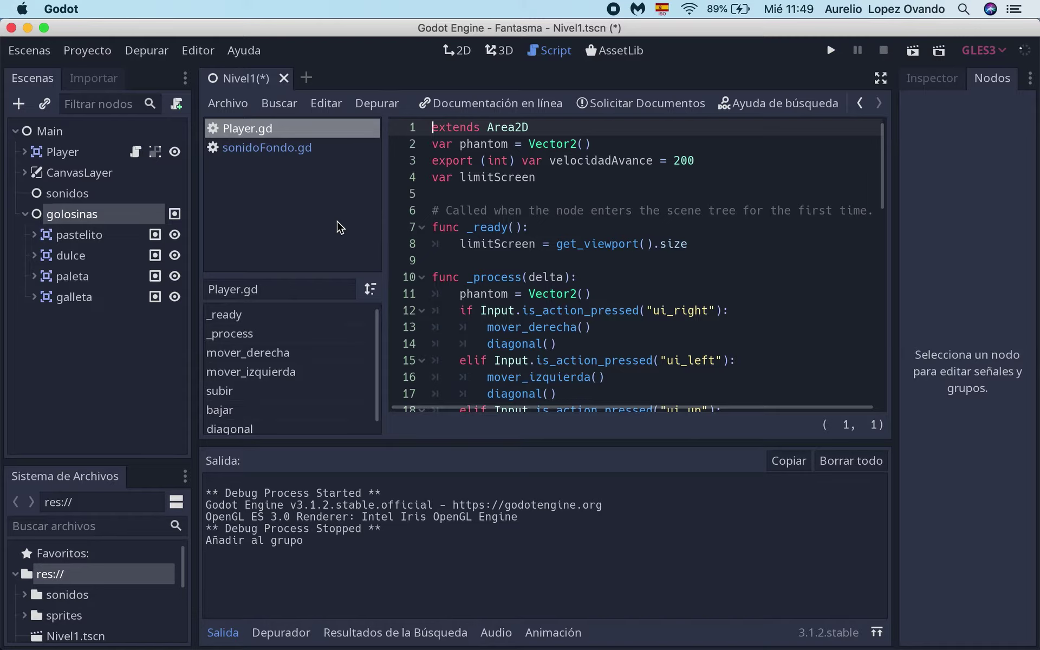
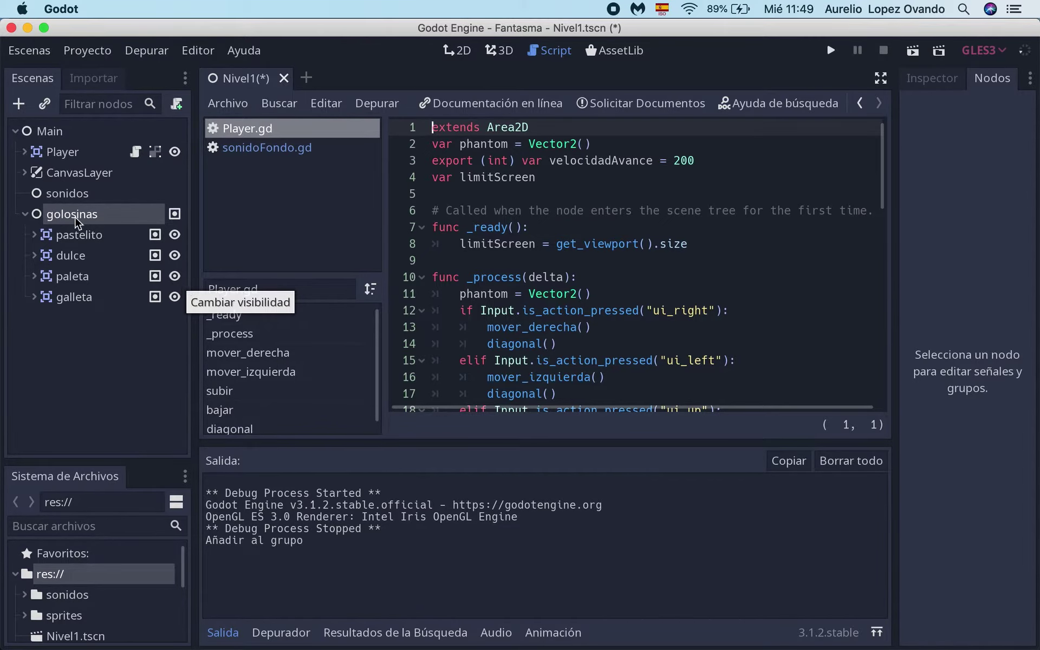
- Select the Player node to show the Nivel1 2D scene, then enlarge the level view
{"action": "left_click", "coordinate": [61, 153]}
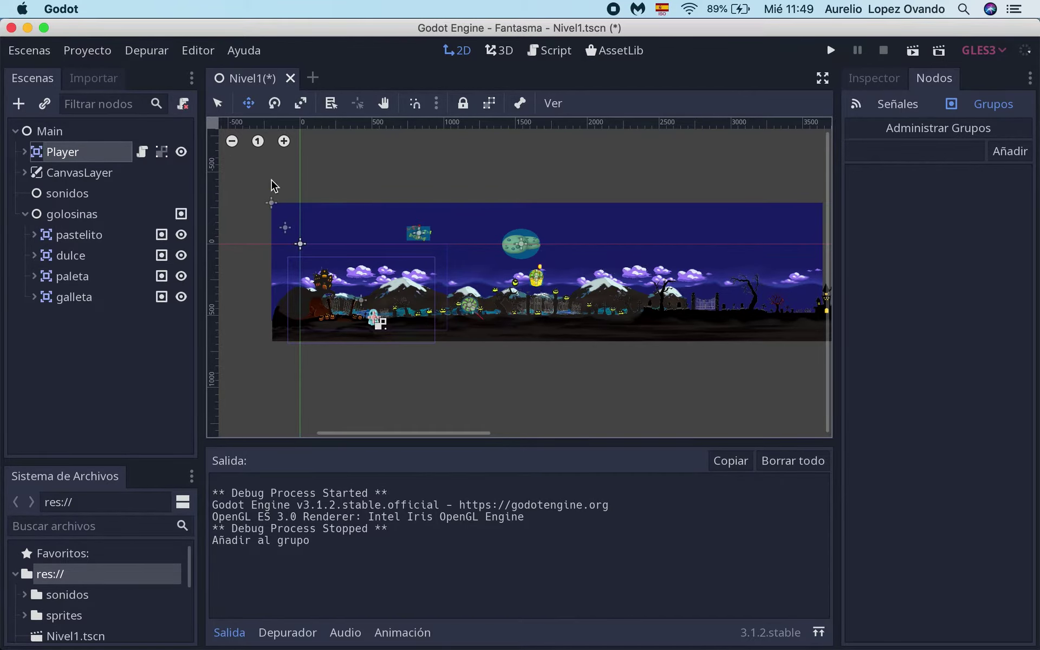
{"action": "left_click", "coordinate": [283, 141]}
{"action": "left_click", "coordinate": [283, 141]}
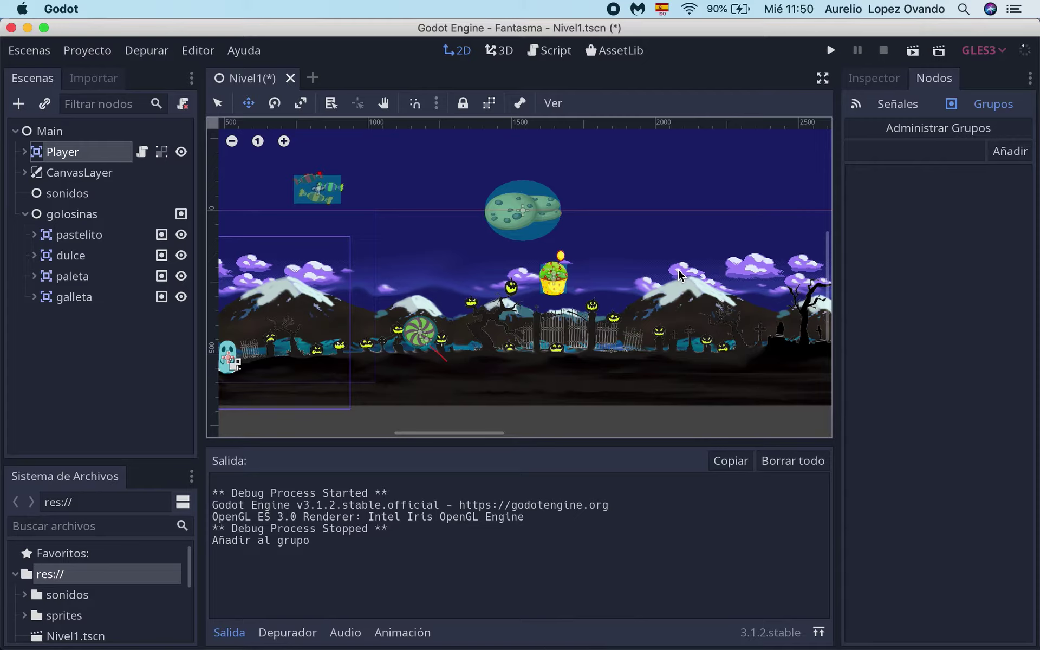
{"action": "left_click", "coordinate": [25, 151]}
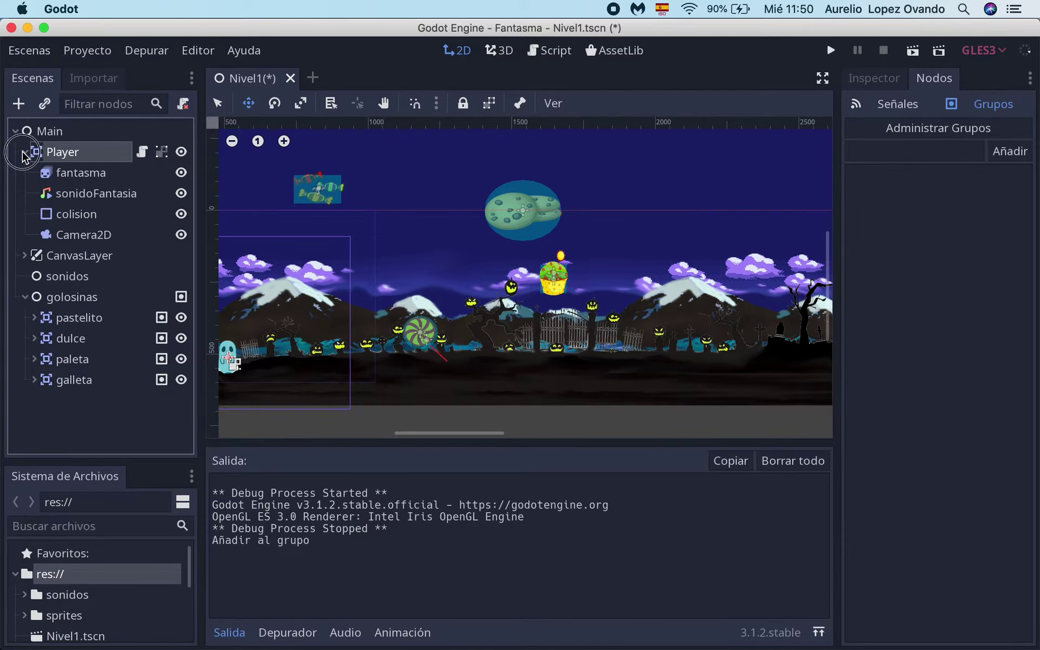
{"action": "left_click", "coordinate": [25, 152]}
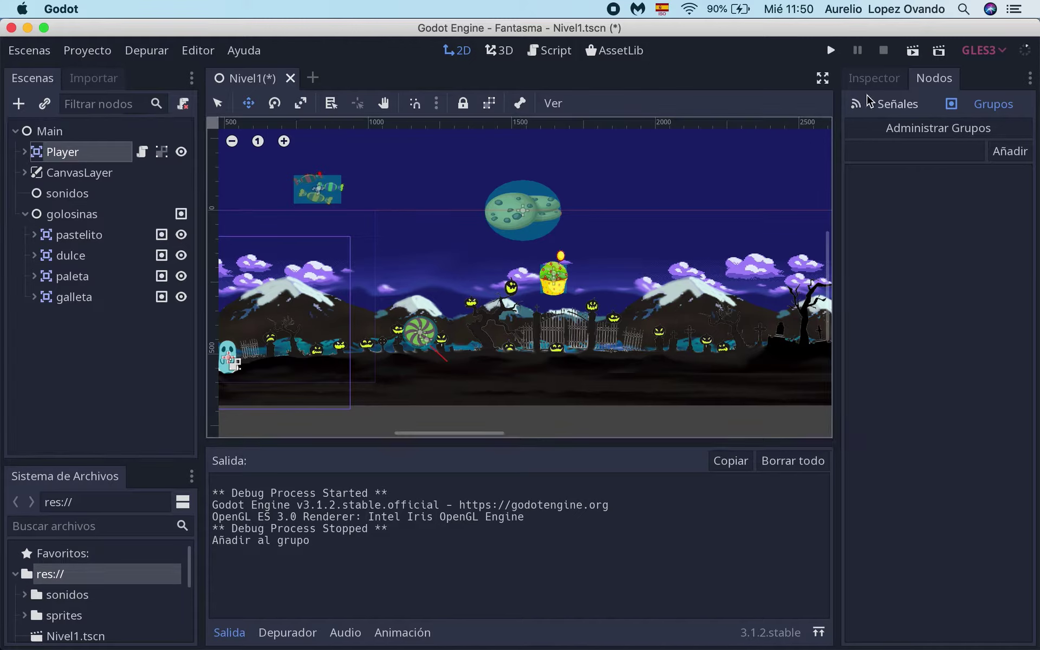
{"action": "left_click", "coordinate": [873, 80]}
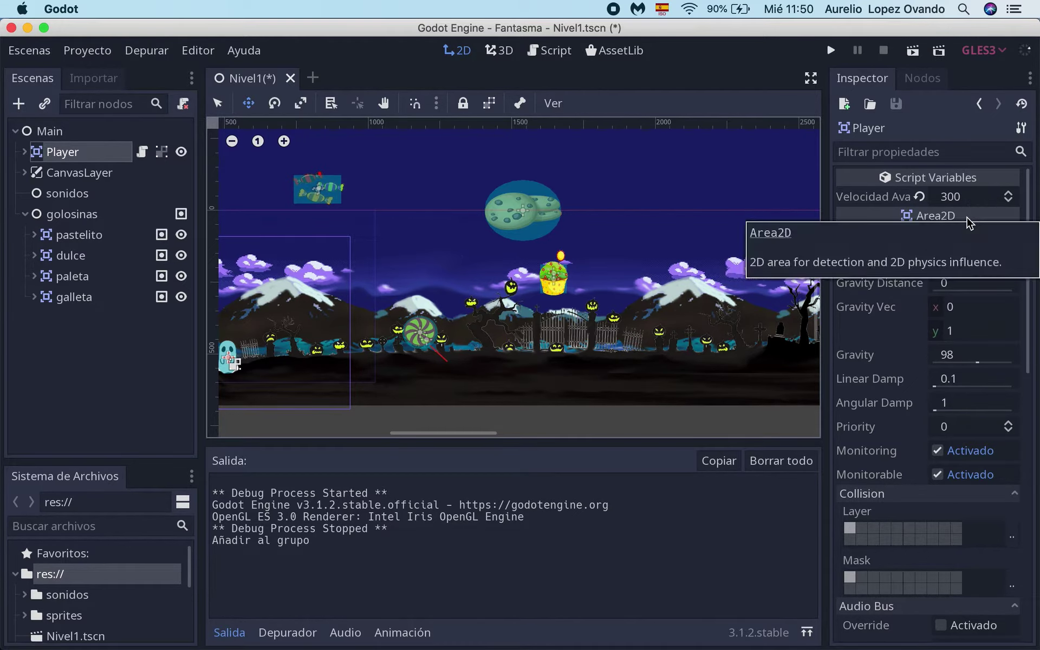
{"action": "left_click", "coordinate": [26, 153]}
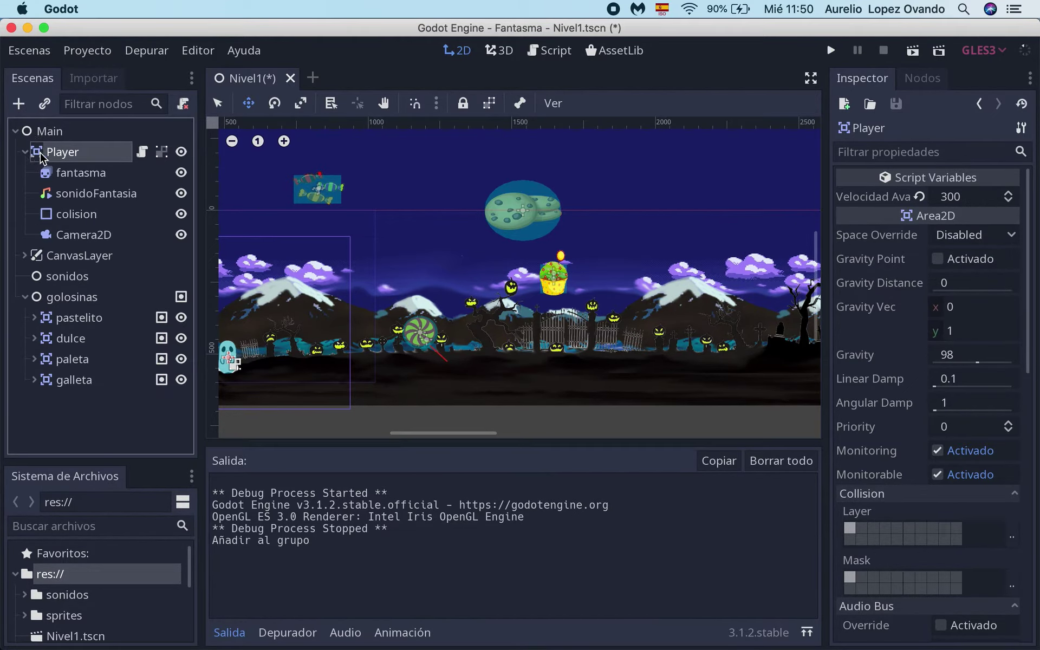
{"action": "left_click", "coordinate": [67, 172]}
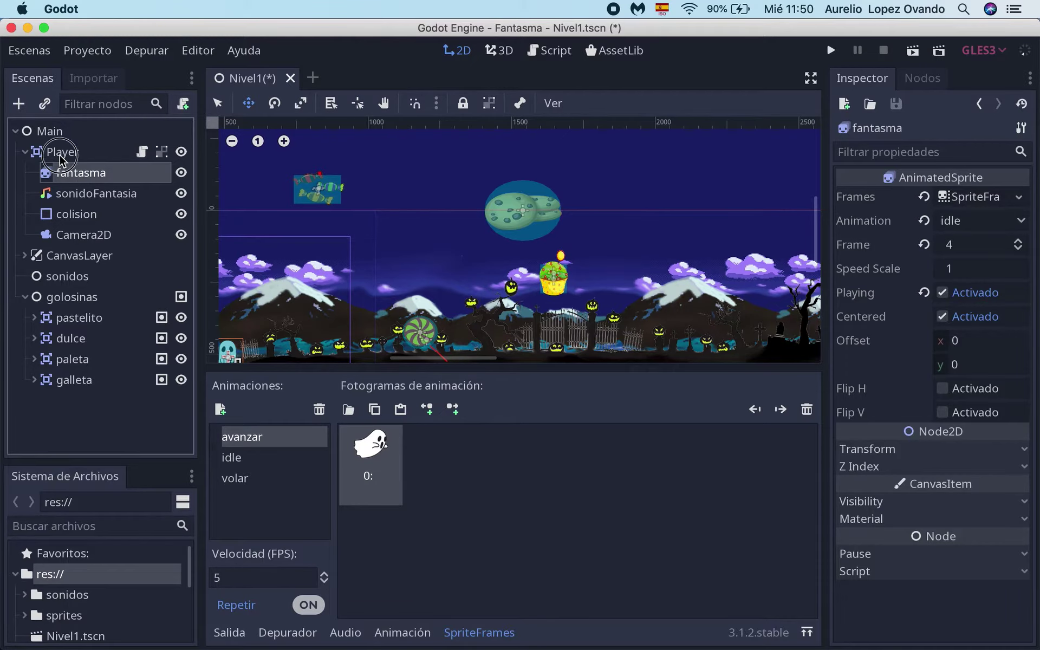
{"action": "left_click", "coordinate": [63, 152]}
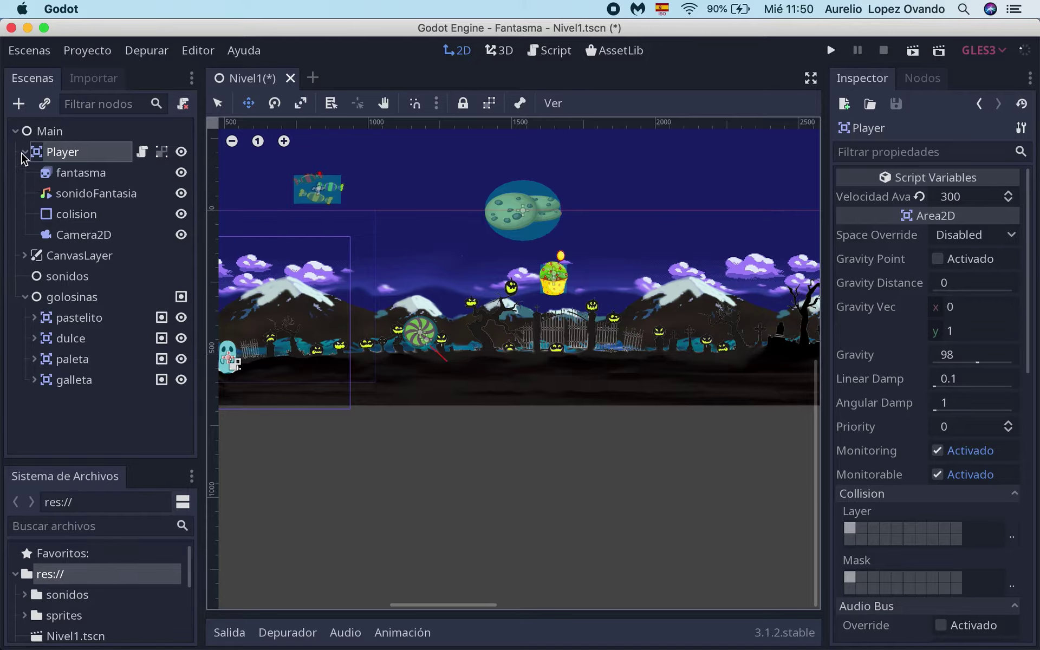
{"action": "left_click", "coordinate": [22, 154]}
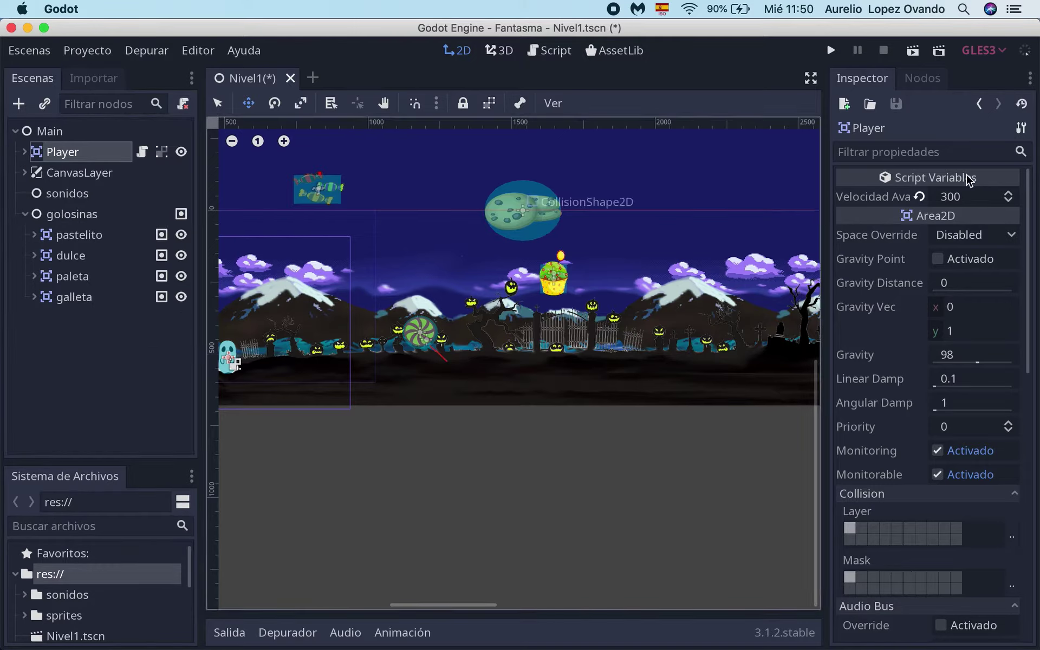
{"action": "left_click", "coordinate": [927, 79]}
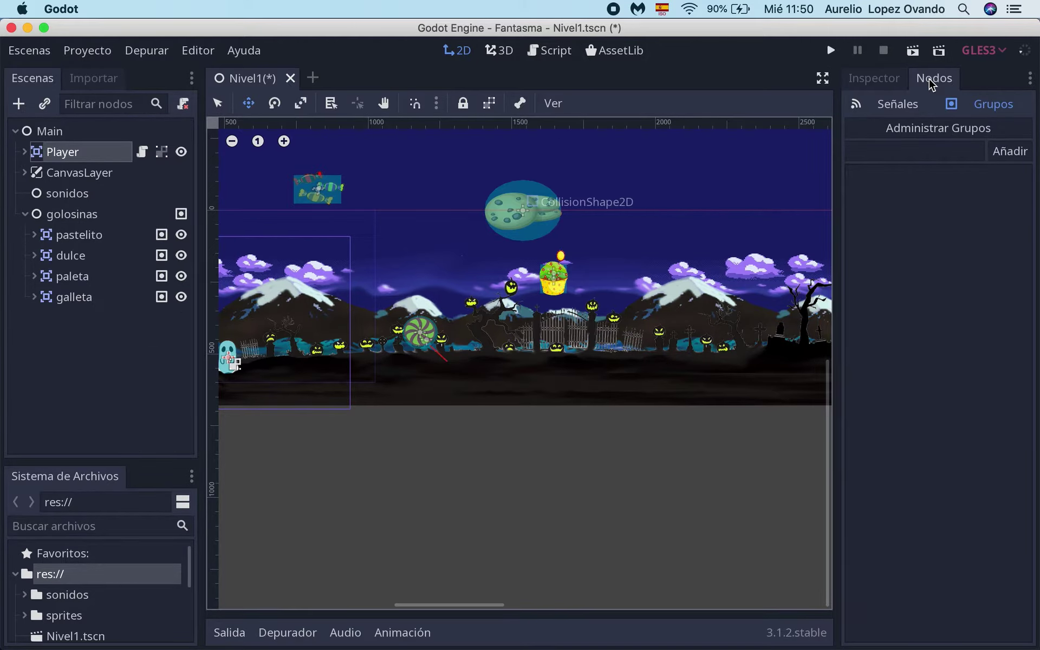
- Show the Player node's Señales list and select the area_entered signal for connecting
{"action": "left_click", "coordinate": [898, 105]}
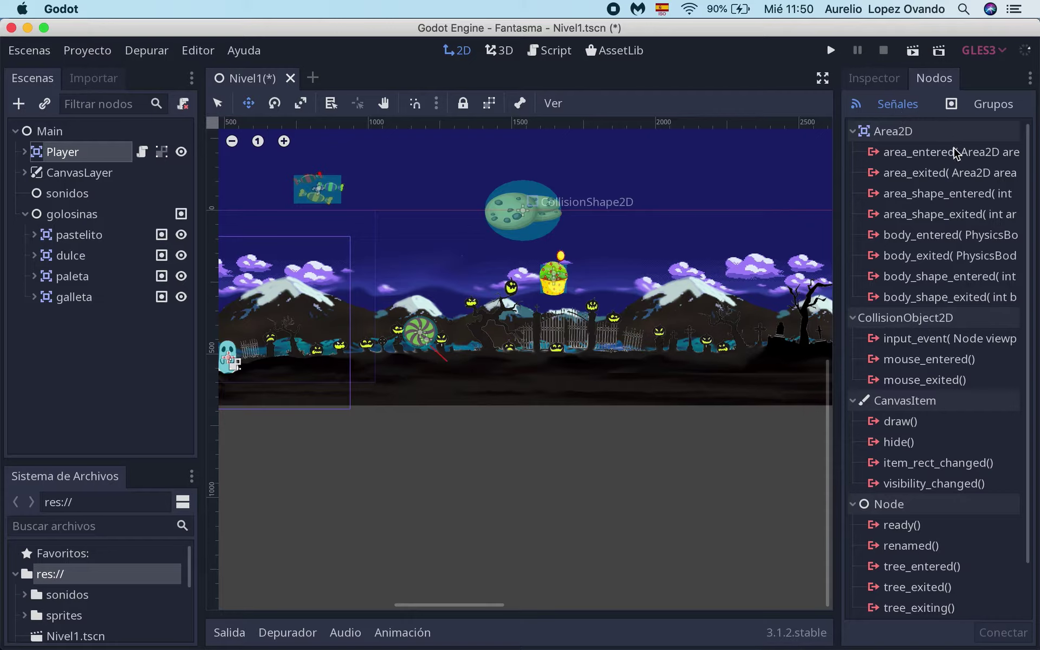
{"action": "left_click", "coordinate": [924, 156]}
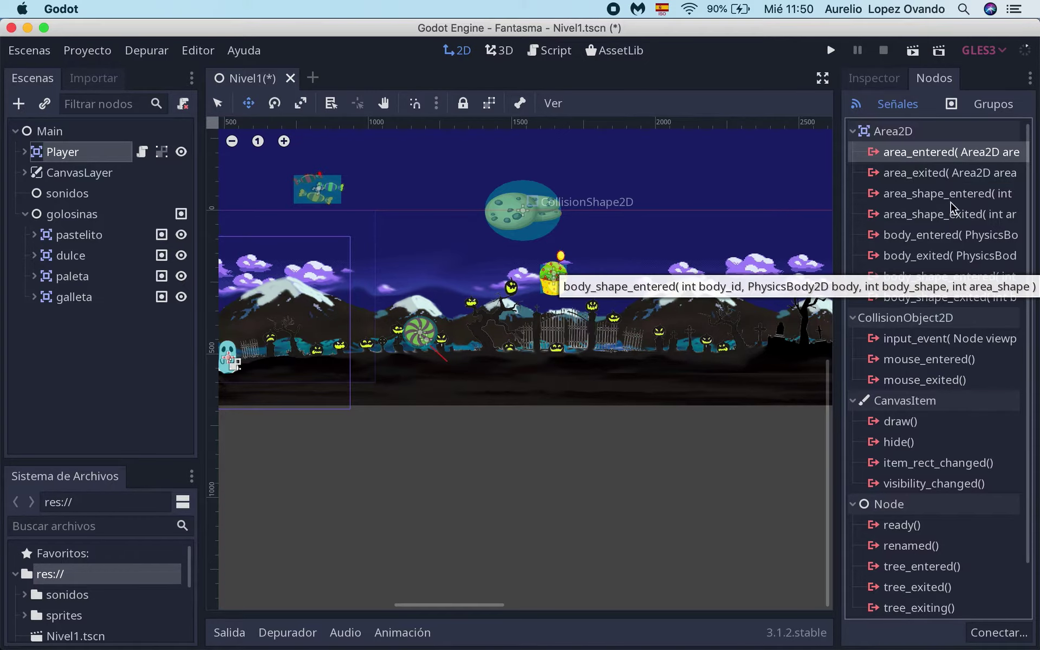
{"action": "left_click", "coordinate": [932, 173]}
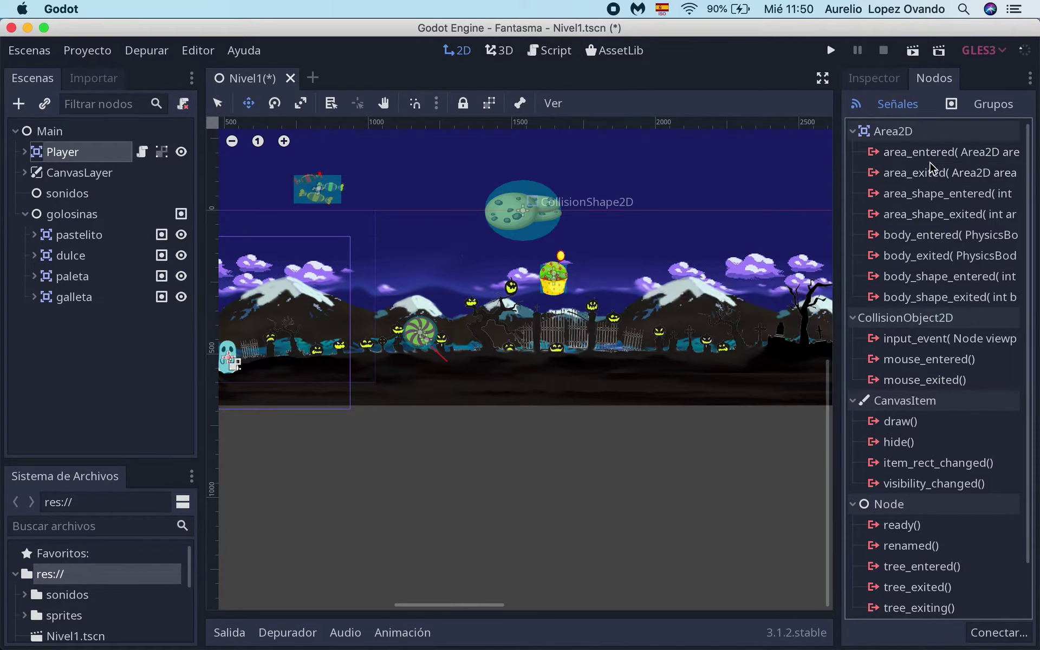
{"action": "left_click", "coordinate": [931, 157]}
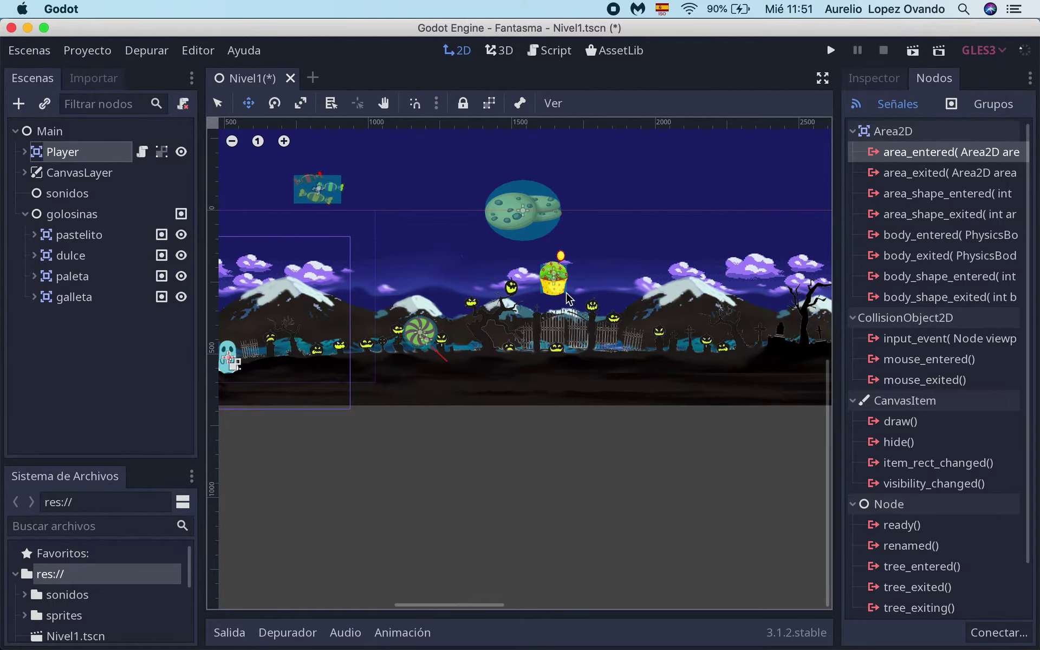
{"action": "scroll", "coordinate": [276, 315], "scroll_direction": "left", "scroll_amount": 4}
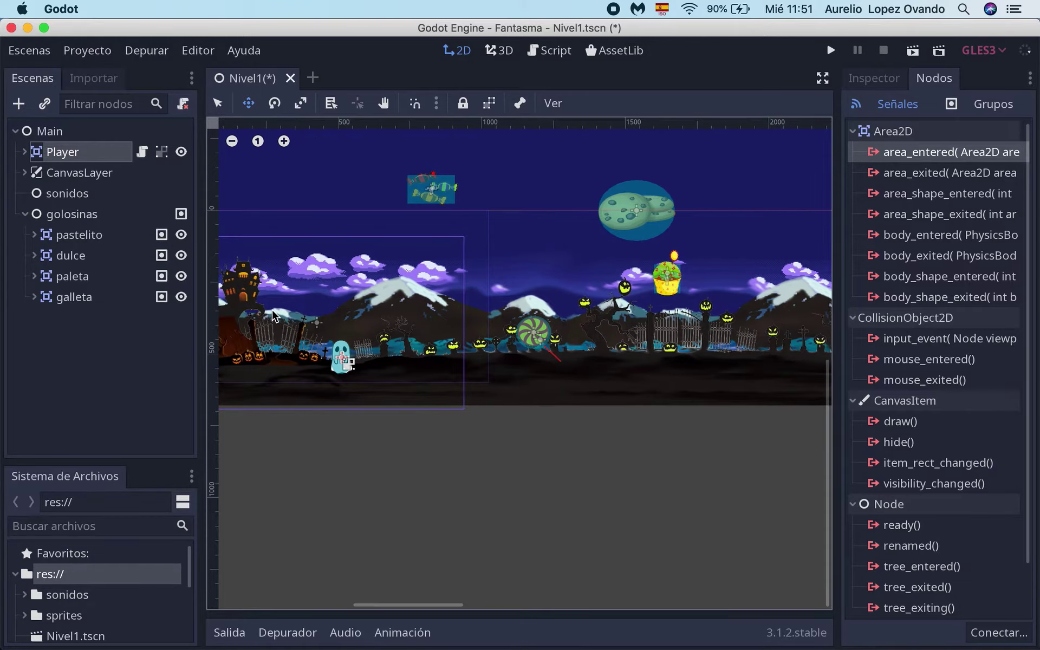
{"action": "scroll", "coordinate": [417, 303], "scroll_direction": "right", "scroll_amount": 1}
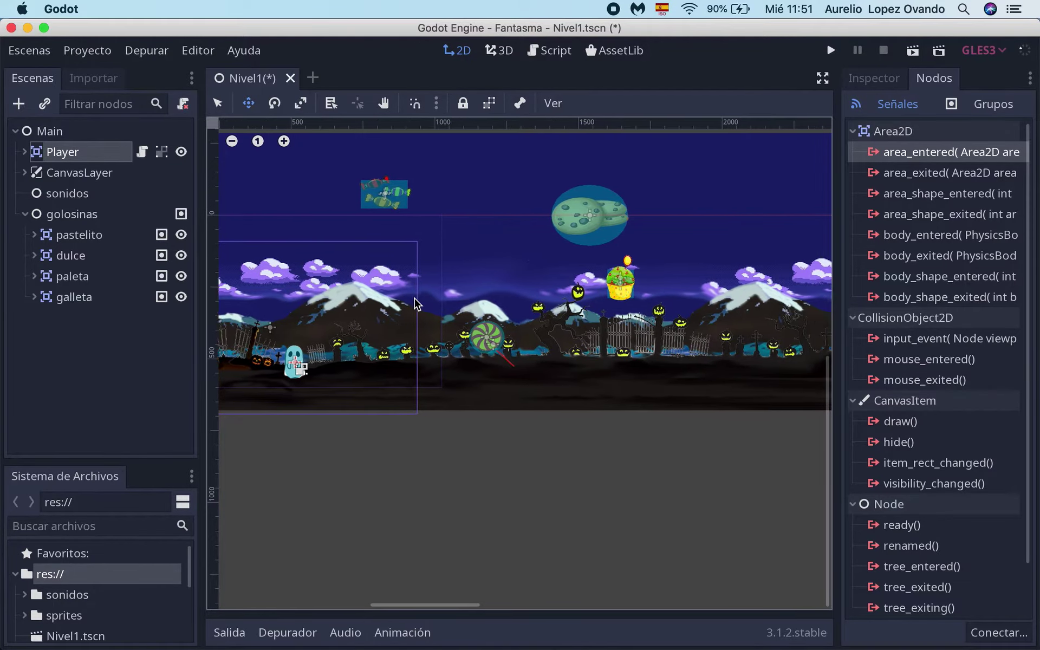
{"action": "scroll", "coordinate": [417, 304], "scroll_direction": "right", "scroll_amount": 1}
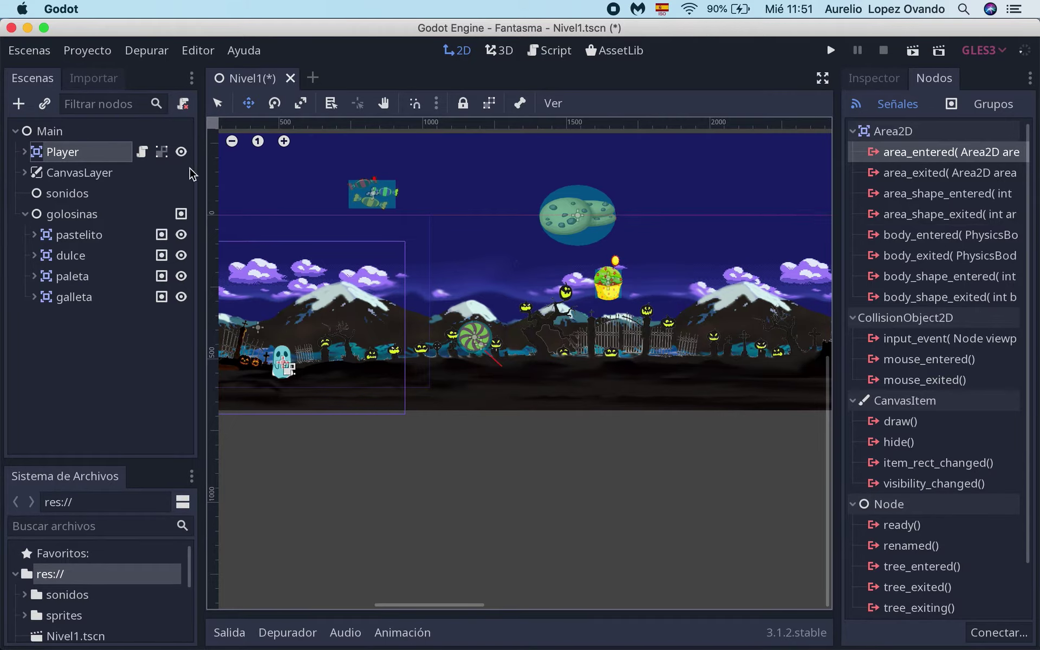
{"action": "left_click", "coordinate": [947, 157]}
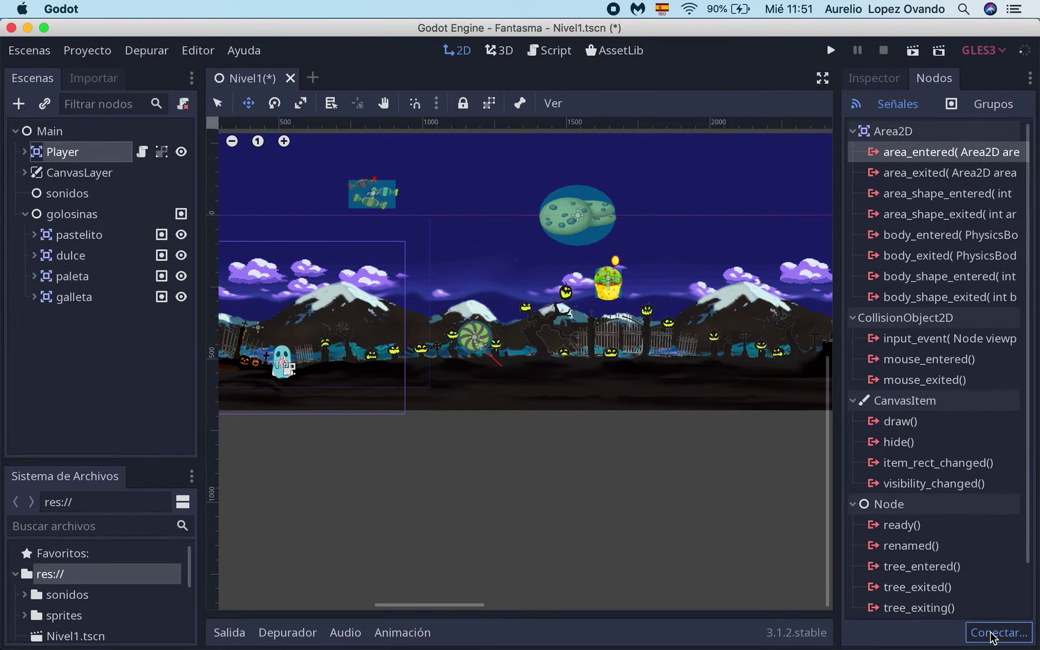
- Connect area_entered to the Player node itself, creating the _on_Player_area_entered function
{"action": "left_click", "coordinate": [992, 628]}
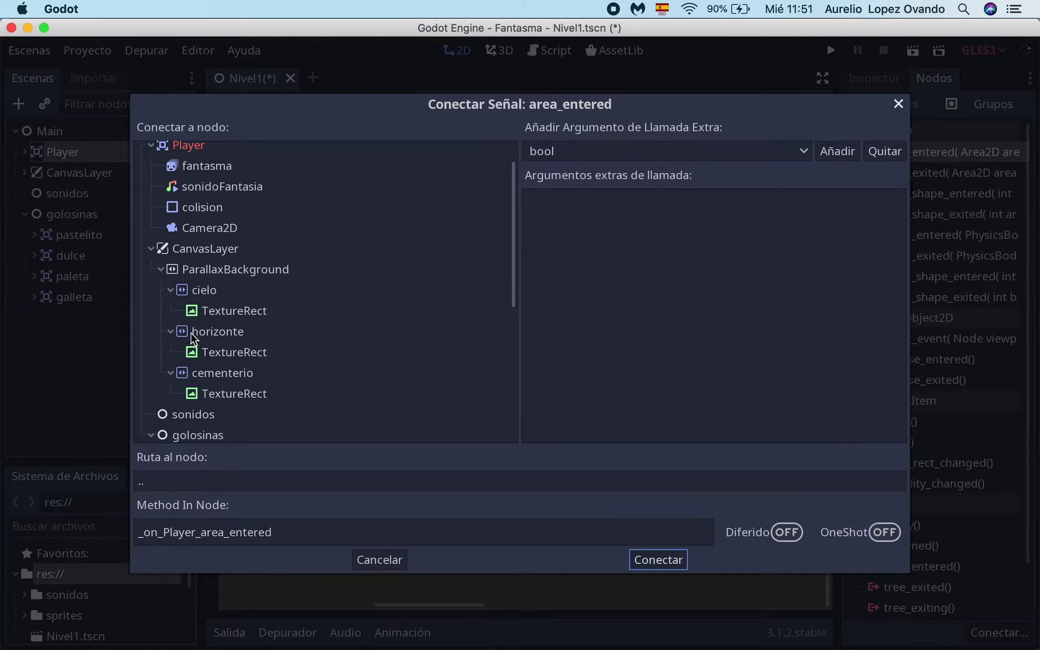
{"action": "left_click", "coordinate": [178, 146]}
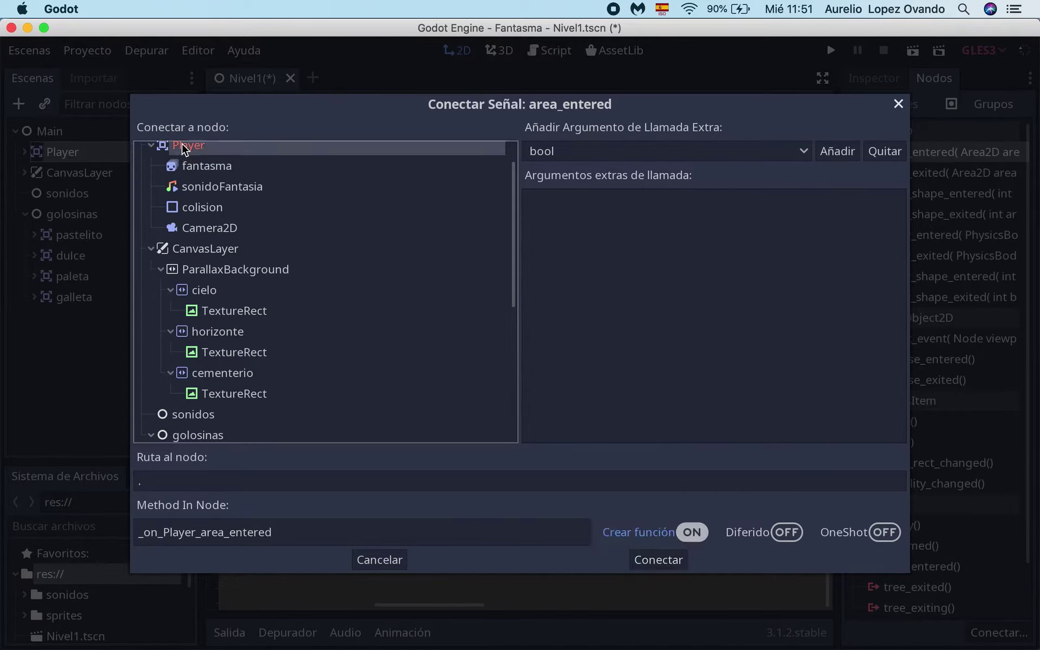
{"action": "left_click", "coordinate": [659, 561]}
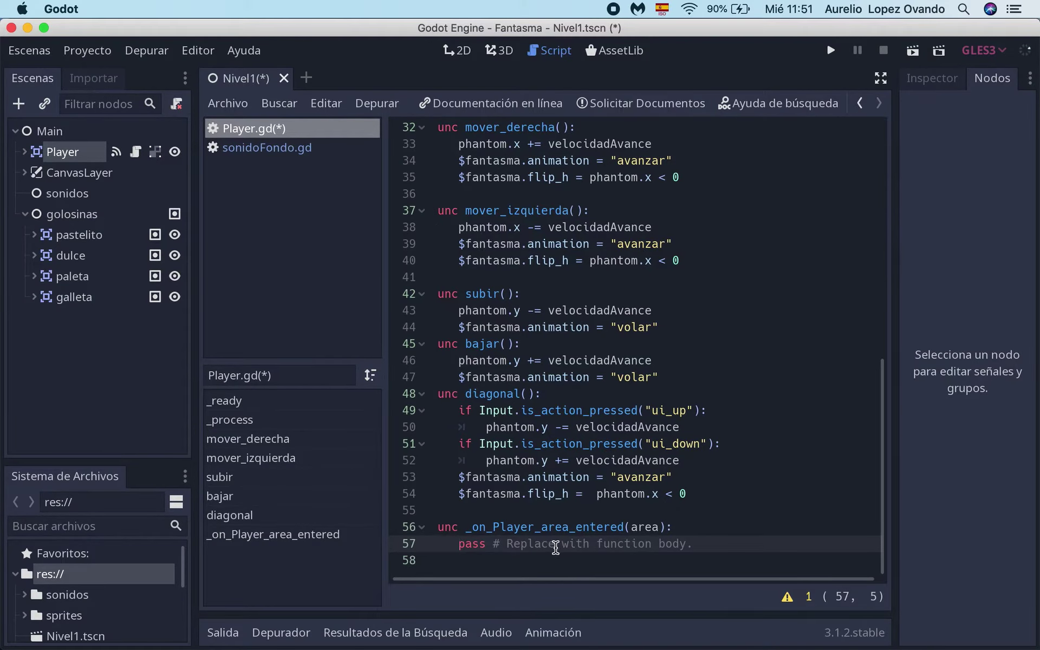
- Delete the pass line and begin typing `if area.is_in_group(2)` in the handler
{"action": "scroll", "coordinate": [559, 526], "scroll_direction": "up", "scroll_amount": 1}
{"action": "scroll", "coordinate": [559, 526], "scroll_direction": "down", "scroll_amount": 1}
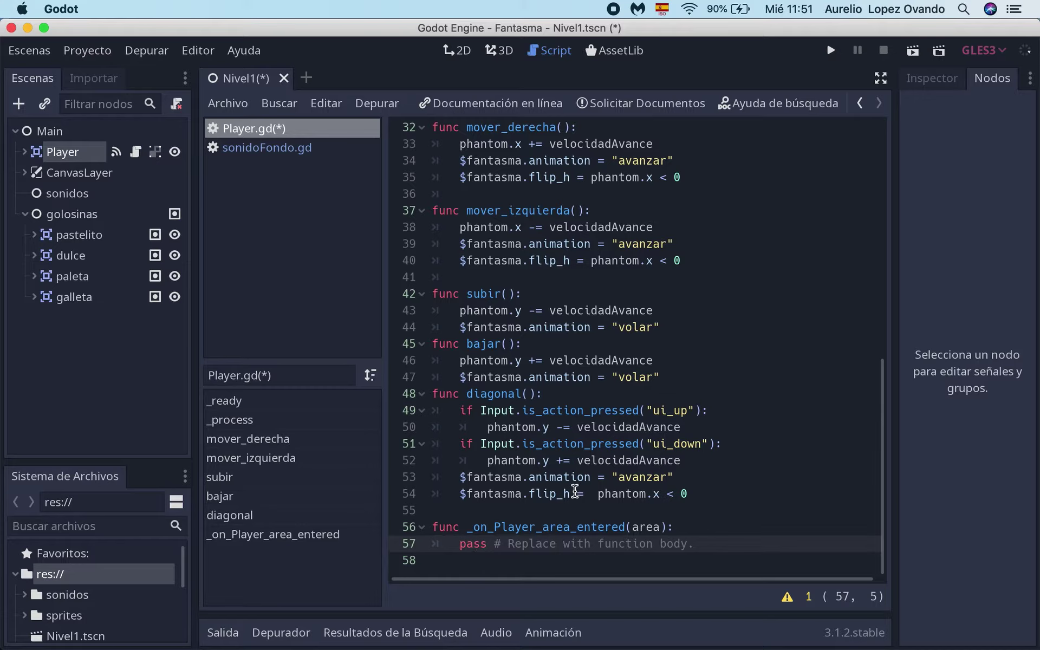
{"action": "mouse_move", "coordinate": [460, 543]}
{"action": "left_mouse_down"}
{"action": "mouse_move", "coordinate": [678, 557]}
{"action": "mouse_move", "coordinate": [707, 543]}
{"action": "left_mouse_up"}
{"action": "key", "text": "BackSpace"}
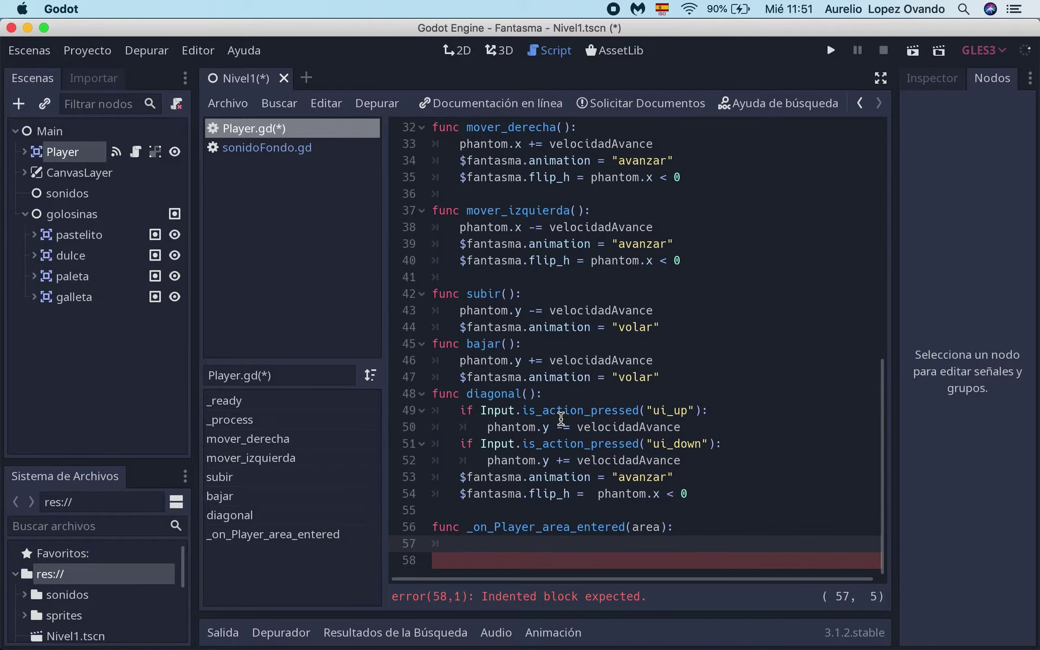
{"action": "type", "text": "if"}
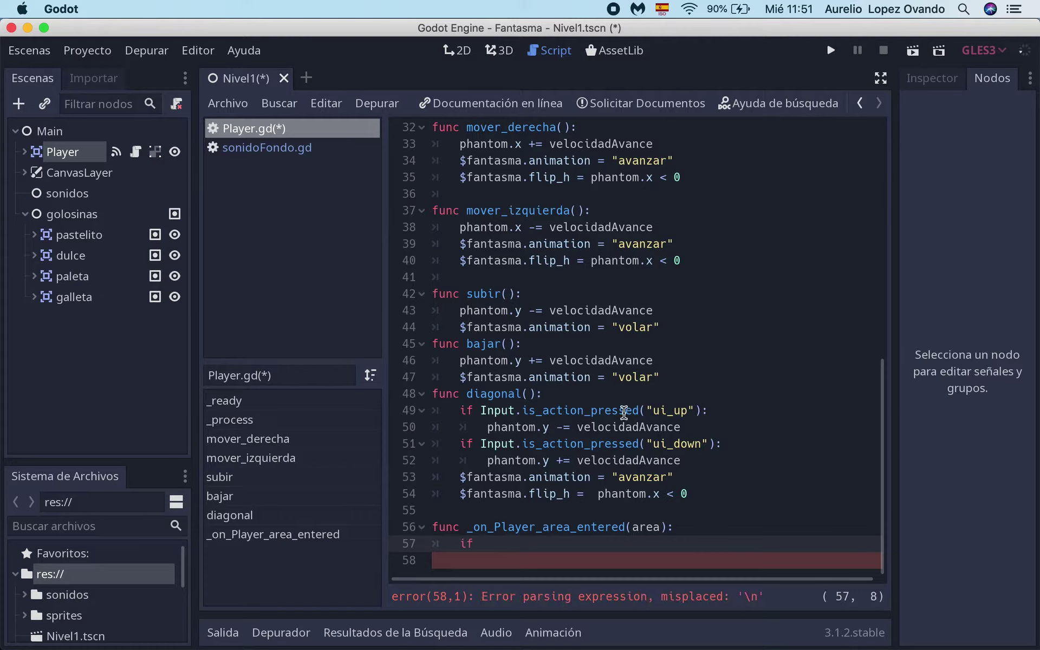
{"action": "double_click", "coordinate": [648, 525]}
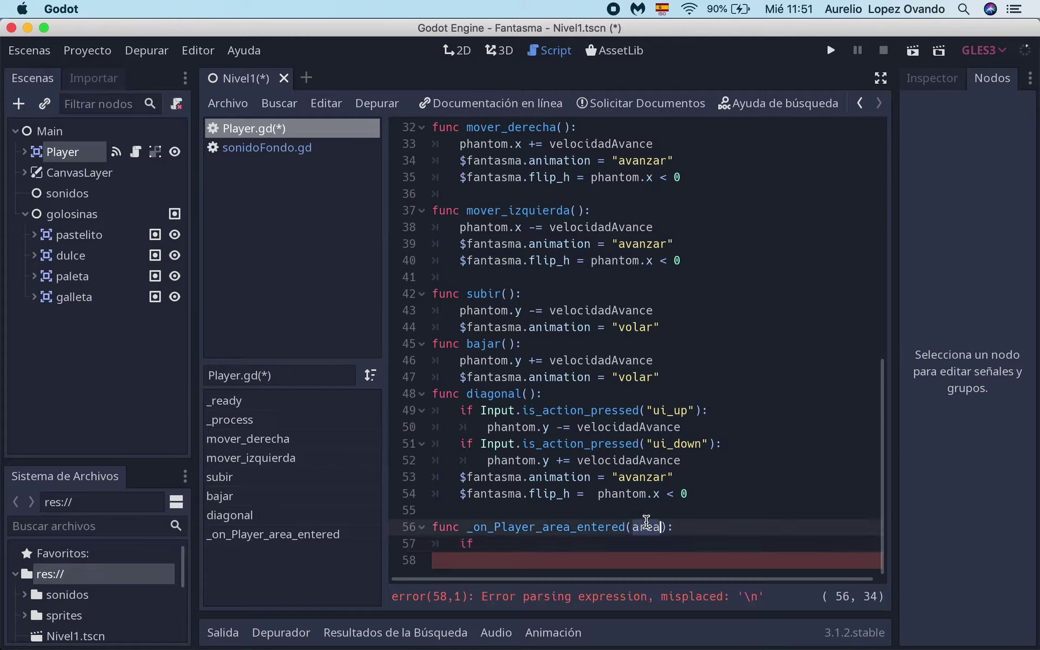
{"action": "left_click", "coordinate": [479, 545]}
{"action": "type", "text": "area."}
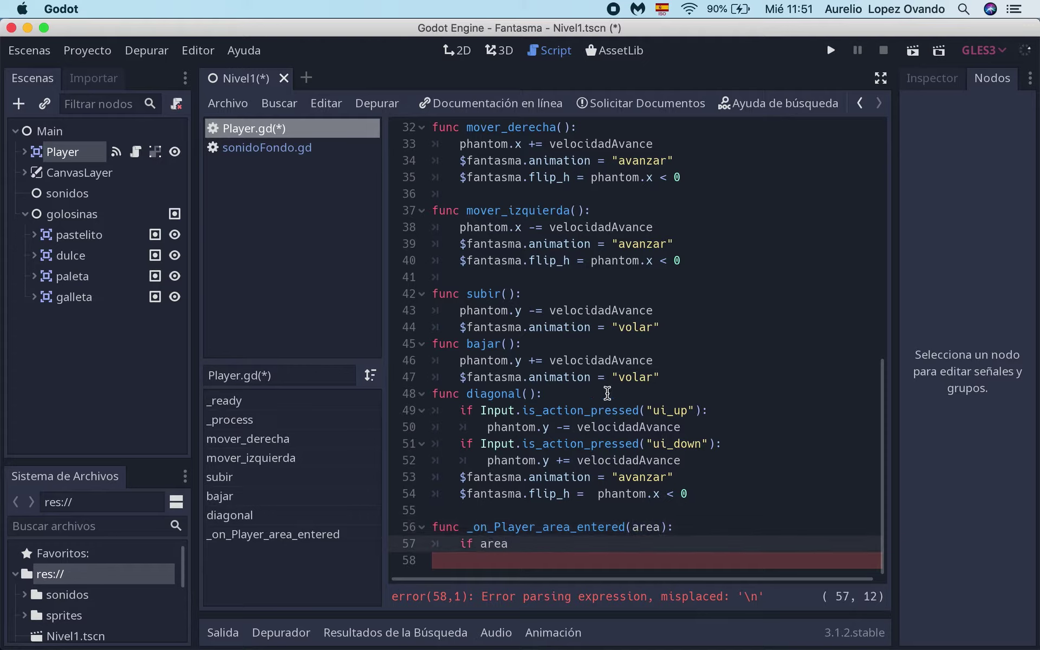
{"action": "type", "text": "is"}
{"action": "type", "text": "_in_g"}
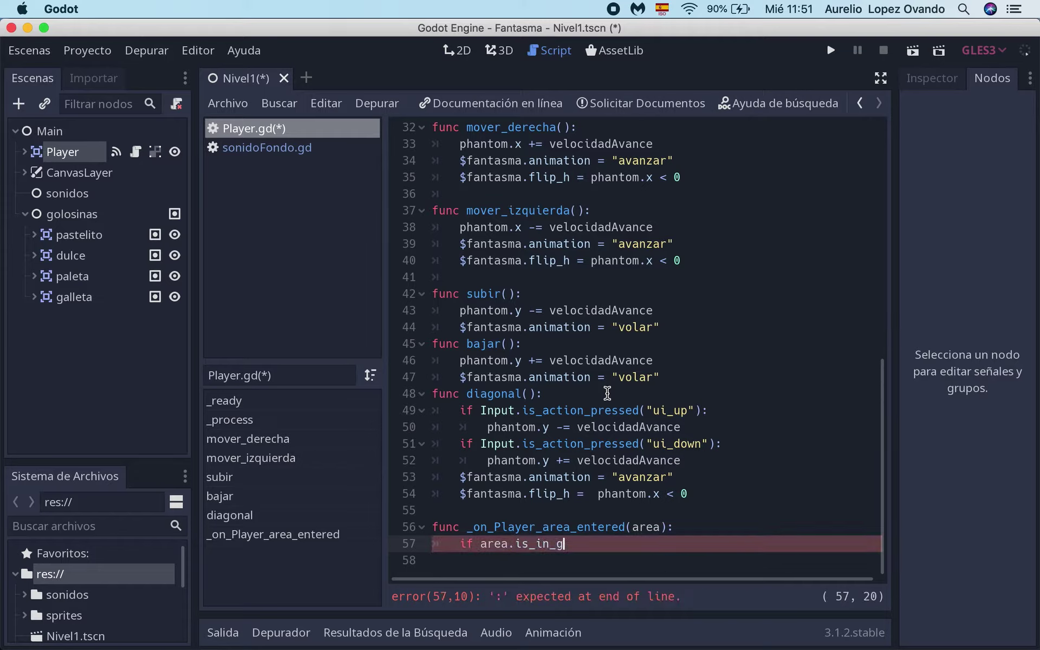
{"action": "type", "text": "roup"}
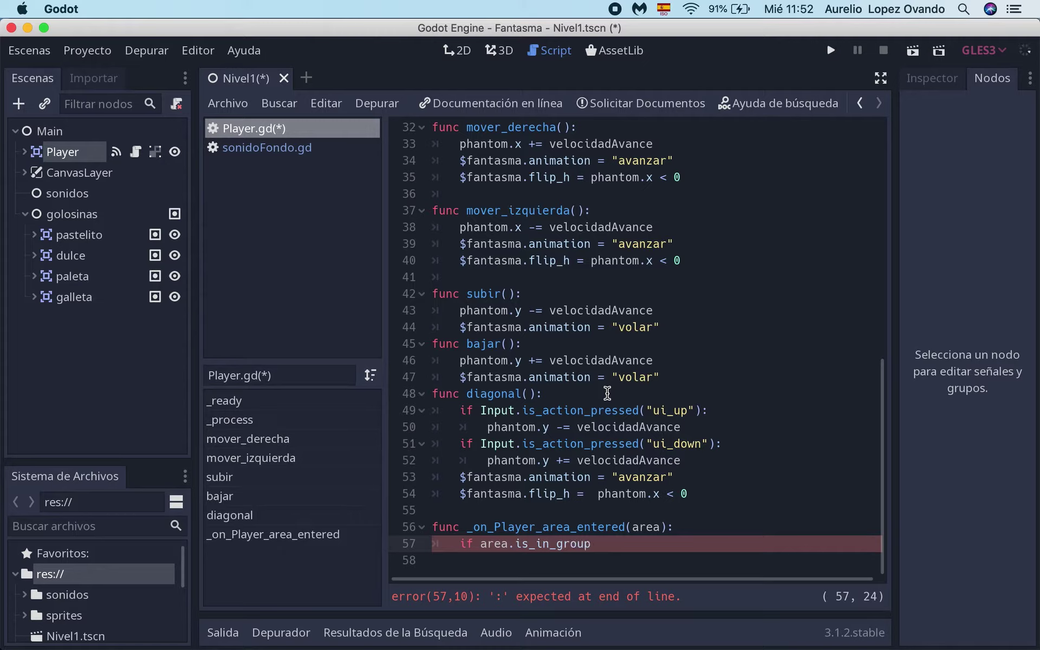
{"action": "type", "text": "("}
{"action": "type", "text": "2"}
{"action": "key", "text": "Up"}
{"action": "key", "text": "Up"}
- Remove the stray 2 after avanzar on line 53 and add a blank line before the handler
{"action": "key", "text": "BackSpace"}
{"action": "key", "text": "Up"}
{"action": "type", "text": "2"}
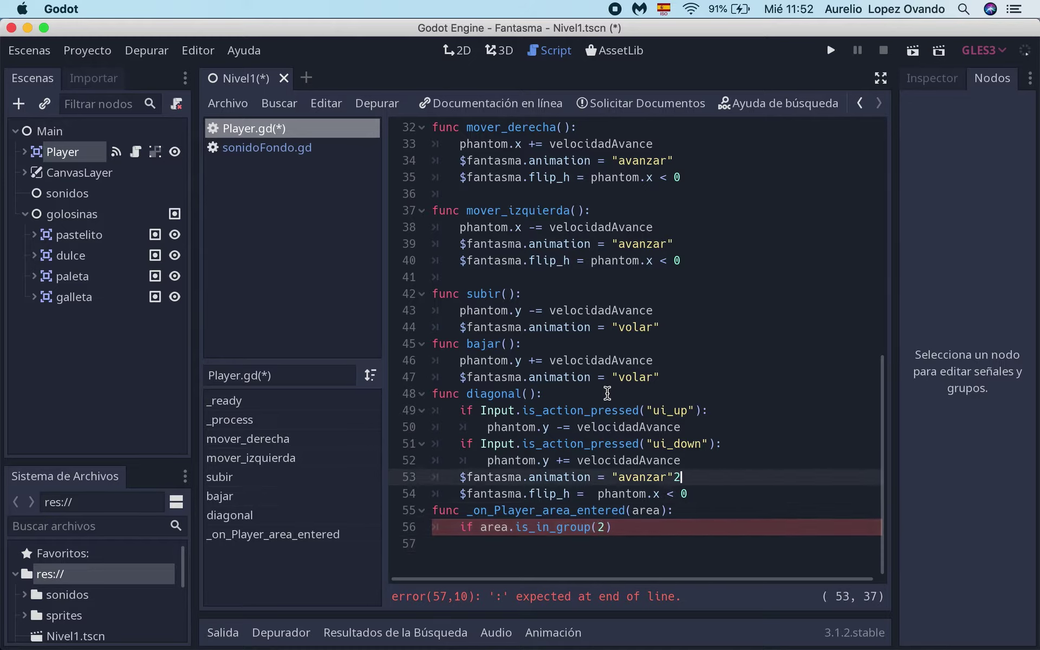
{"action": "key", "text": "BackSpace"}
{"action": "key", "text": "Down"}
{"action": "key", "text": "Down"}
{"action": "key", "text": "Home"}
{"action": "key", "text": "Return"}
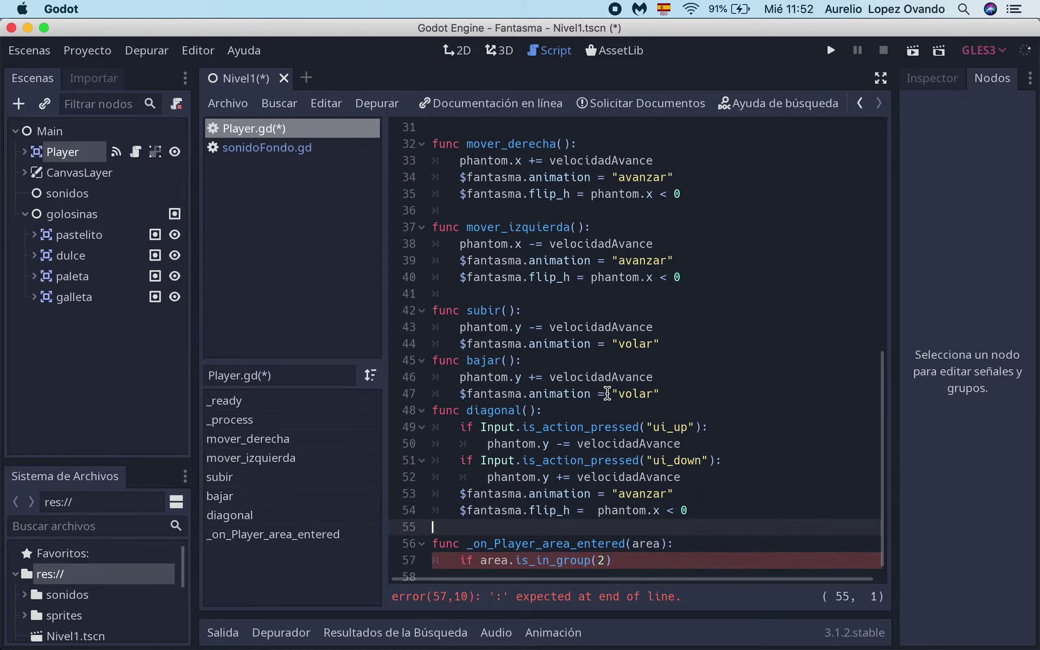
- Change the group check argument on line 57 to "golosinas"
{"action": "left_click", "coordinate": [604, 561]}
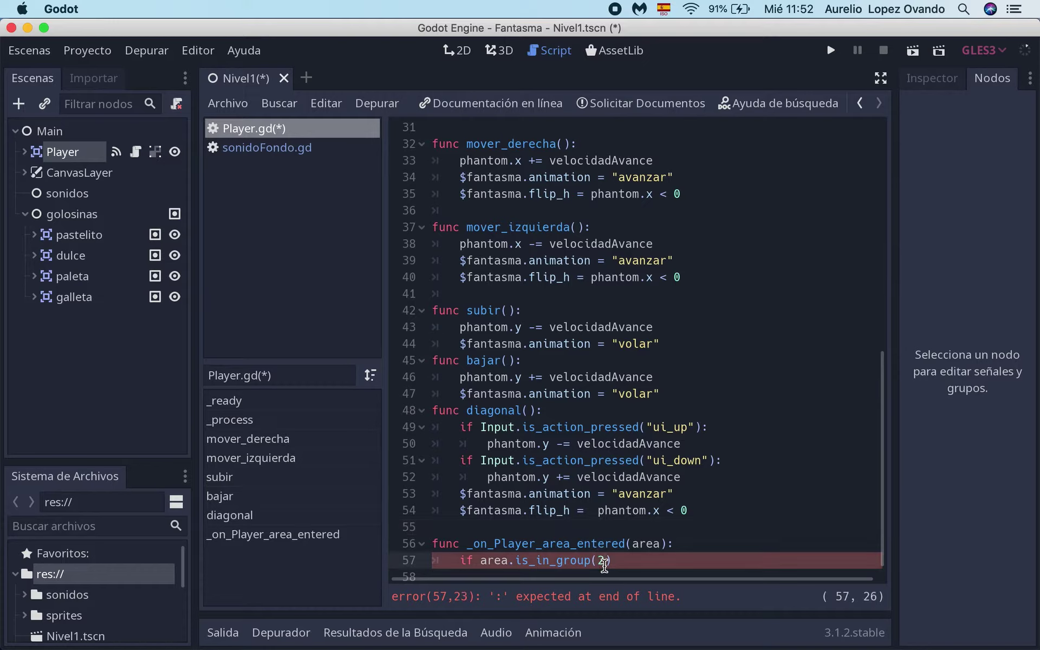
{"action": "type", "text": "\"golosi"}
{"action": "key", "text": "BackSpace"}
{"action": "key", "text": "BackSpace"}
{"action": "type", "text": "osinas"}
{"action": "scroll", "coordinate": [723, 538], "scroll_direction": "down", "scroll_amount": 1}
{"action": "scroll", "coordinate": [611, 512], "scroll_direction": "left", "scroll_amount": 1}
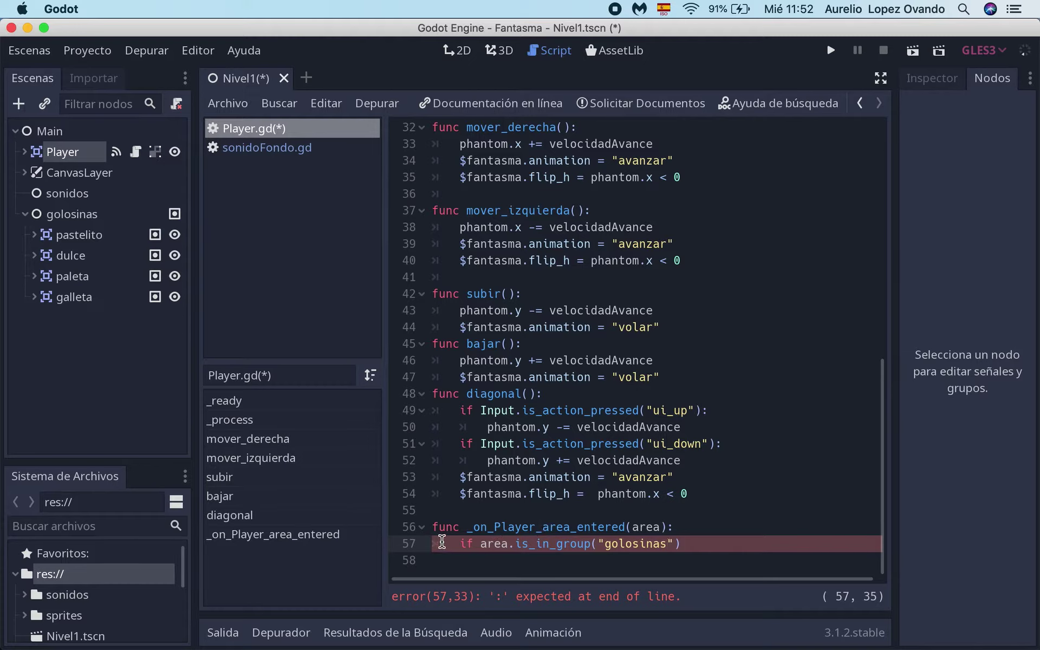
- Verify the area parameter and golosinas group name, then start a new line inside the if
{"action": "left_click_drag", "start_coordinate": [432, 526], "coordinate": [619, 543]}
{"action": "left_click", "coordinate": [656, 517]}
{"action": "double_click", "coordinate": [650, 526]}
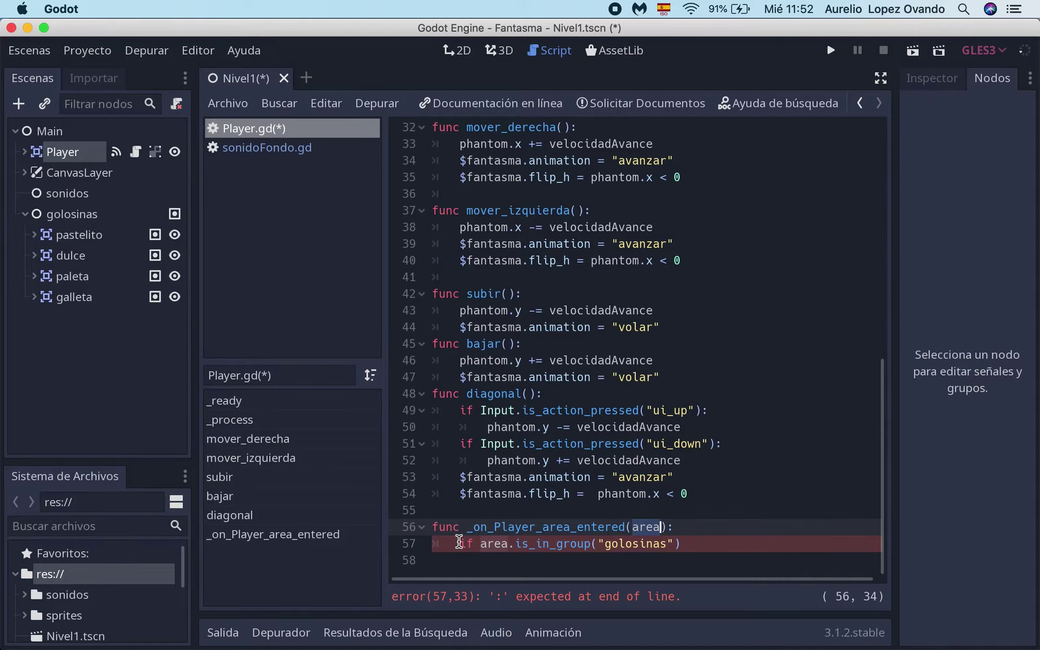
{"action": "left_click", "coordinate": [495, 557]}
{"action": "left_click", "coordinate": [506, 543]}
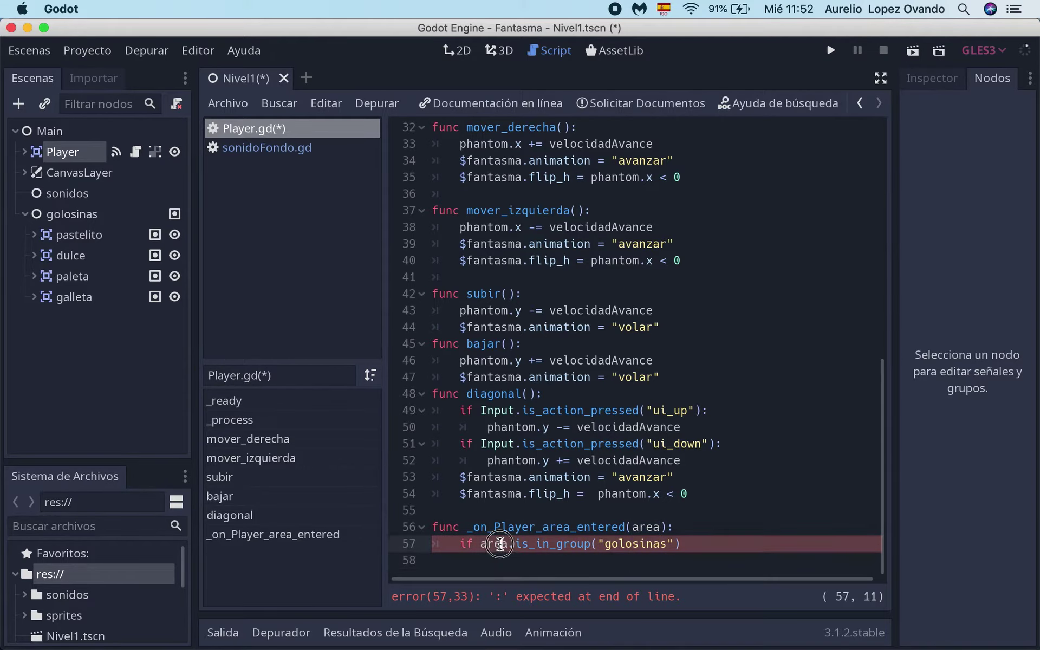
{"action": "double_click", "coordinate": [631, 543]}
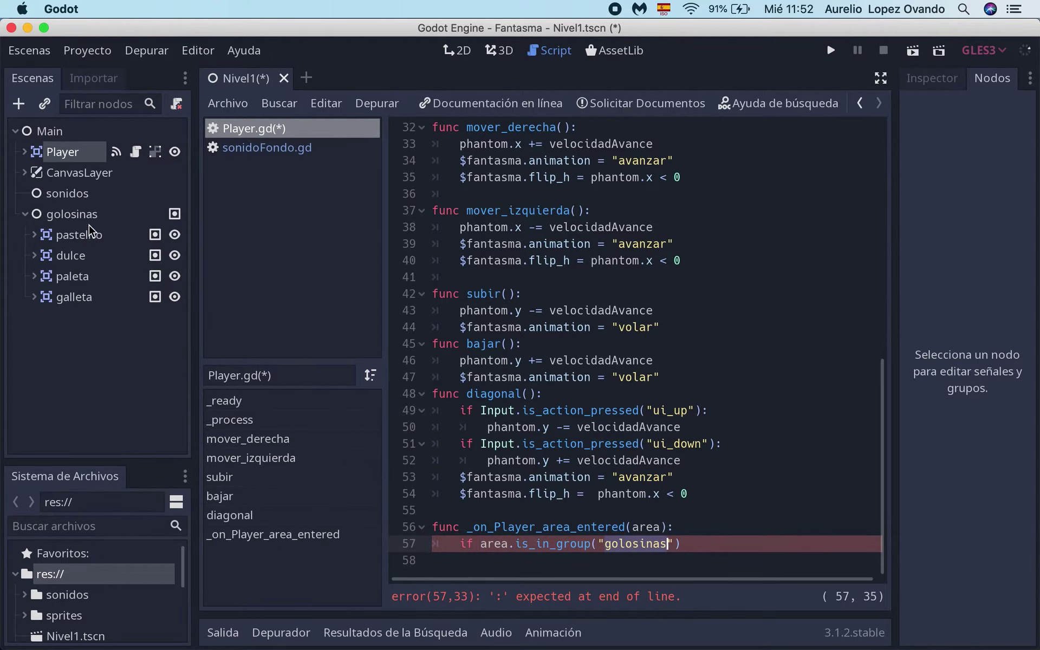
{"action": "left_click", "coordinate": [173, 215]}
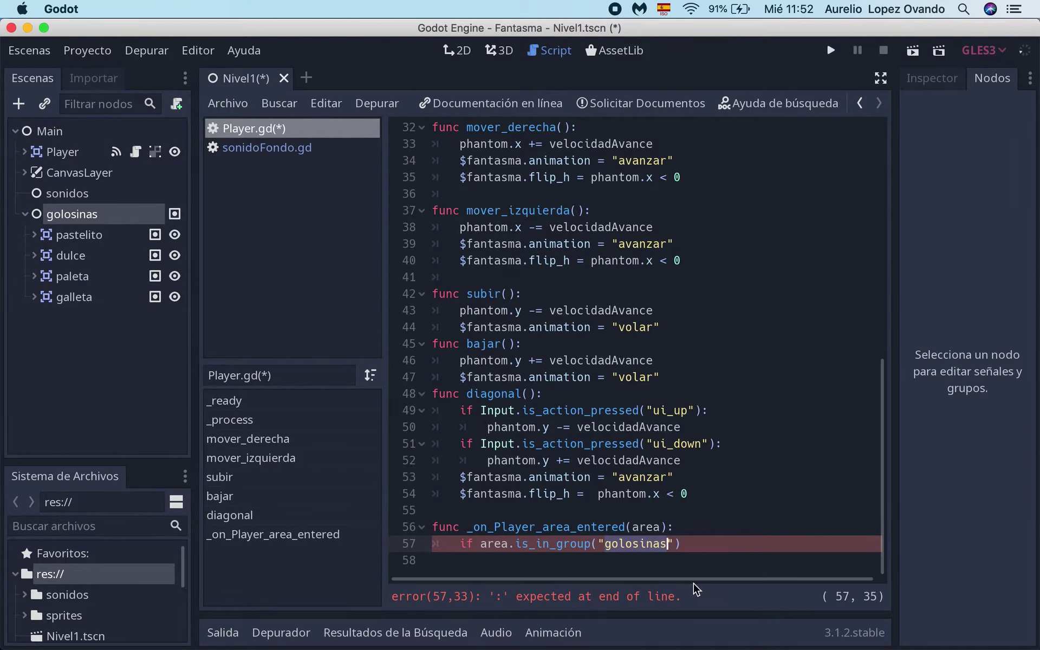
{"action": "left_click", "coordinate": [691, 529]}
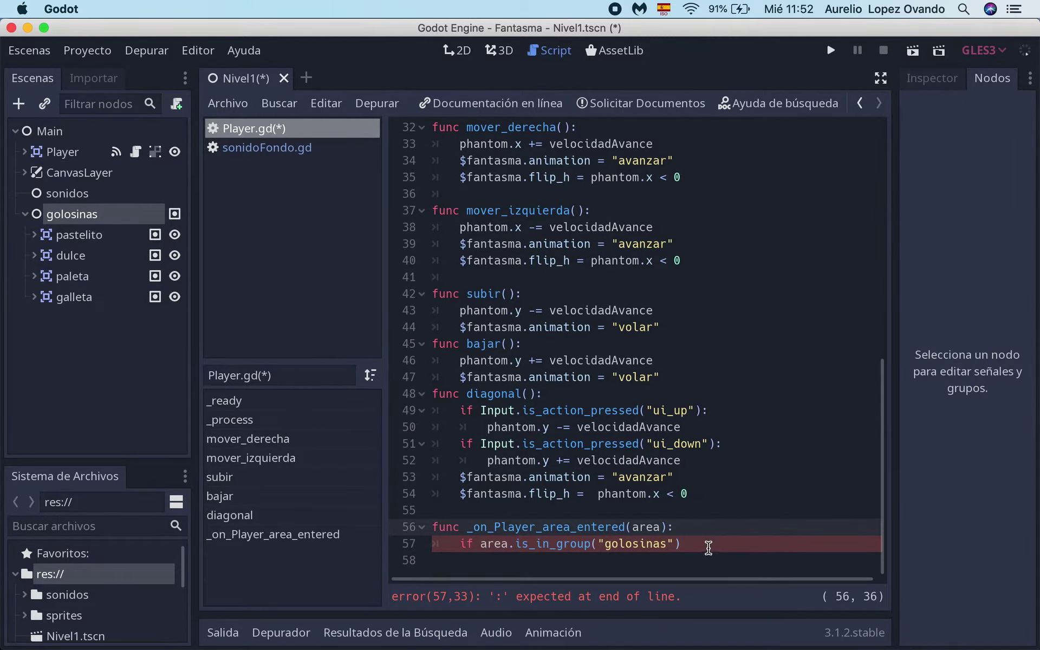
{"action": "left_click", "coordinate": [708, 547]}
{"action": "key", "text": "Return"}
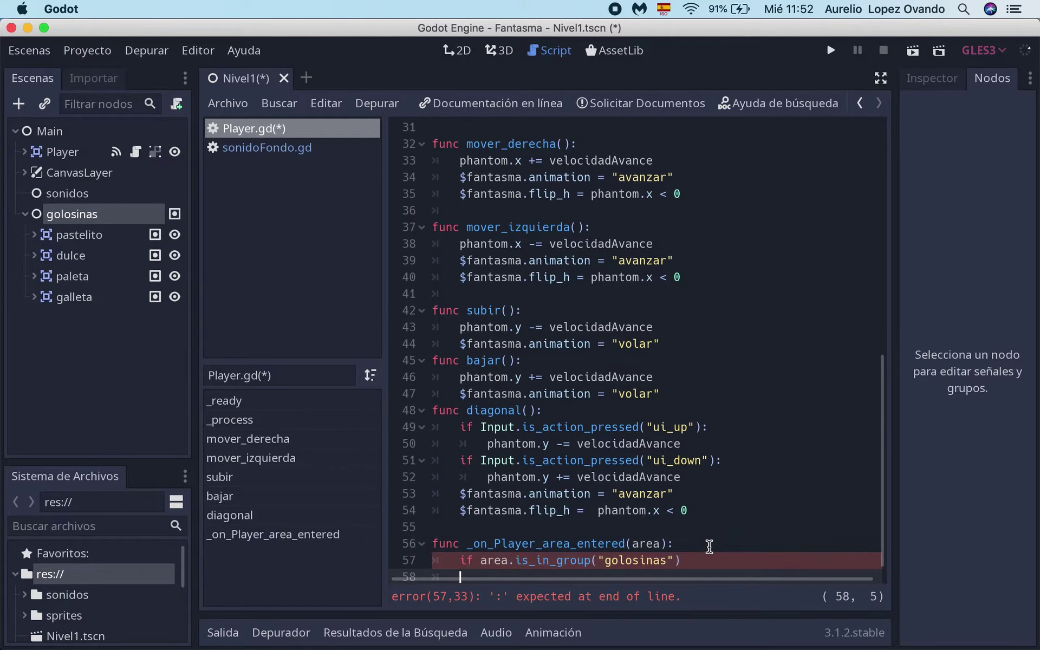
- Add the missing colon to the end of the if line on line 57
{"action": "scroll", "coordinate": [709, 546], "scroll_direction": "down", "scroll_amount": 1}
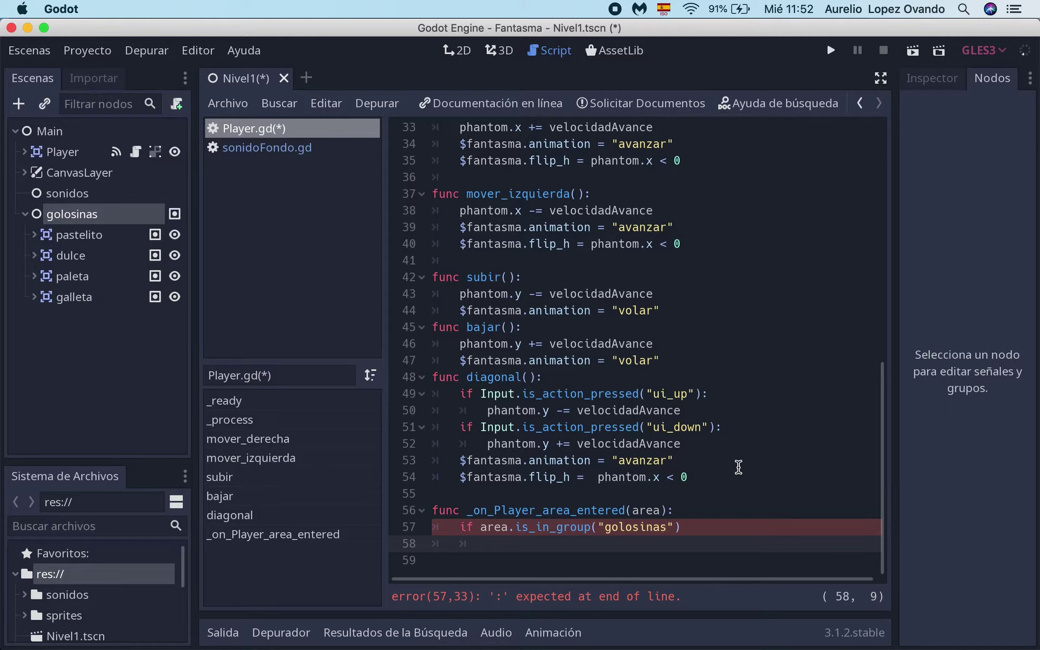
{"action": "type", "text": "area."}
{"action": "type", "text": "que"}
{"action": "left_click", "coordinate": [694, 525]}
{"action": "type", "text": ":"}
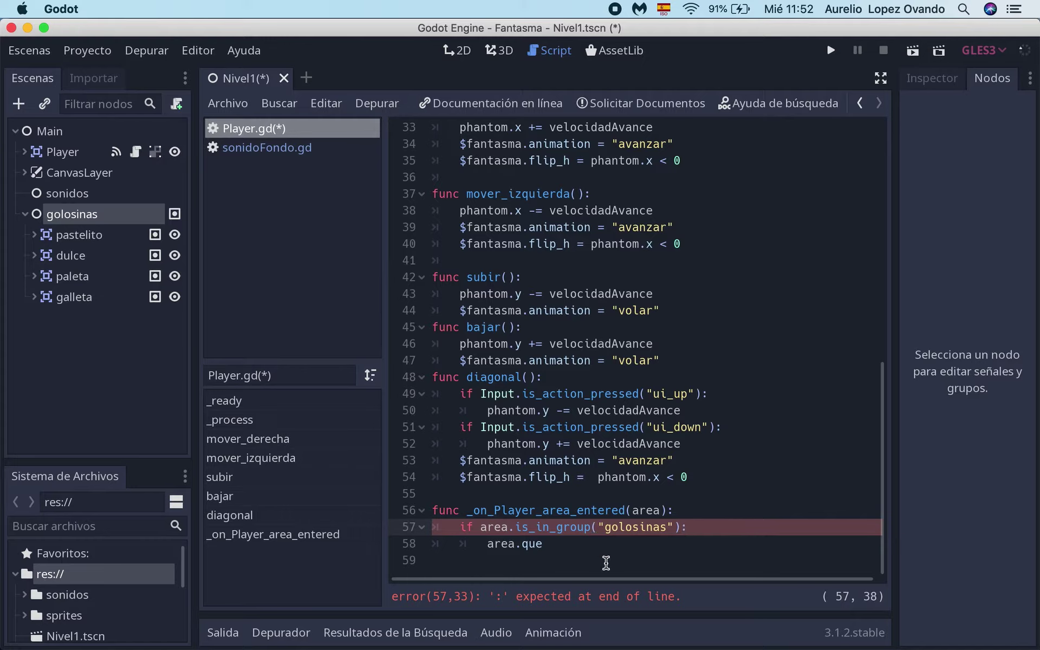
{"action": "left_click", "coordinate": [564, 542]}
- Write `area.queue_free() #desaparecemos las golosinas` on line 58, save, and run the game
{"action": "key", "text": "BackSpace"}
{"action": "key", "text": "BackSpace"}
{"action": "key", "text": "BackSpace"}
{"action": "type", "text": "que"}
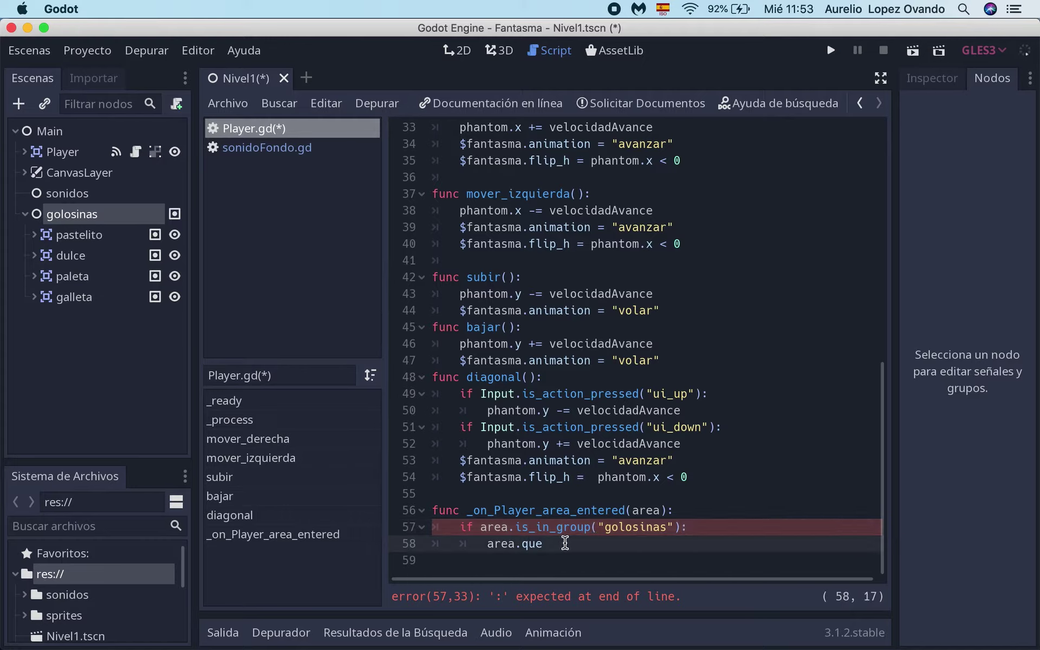
{"action": "type", "text": "ue_"}
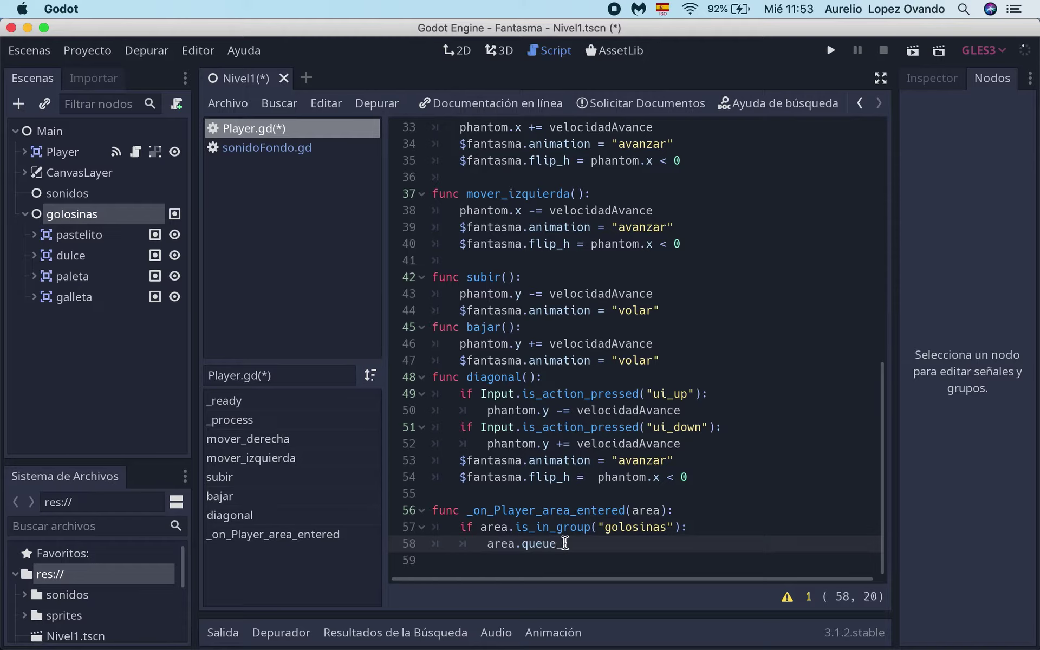
{"action": "type", "text": "free() #"}
{"action": "type", "text": "desaparece"}
{"action": "type", "text": "mos "}
{"action": "type", "text": "lo "}
{"action": "type", "text": "que"}
{"action": "key", "text": "BackSpace"}
{"action": "key", "text": "BackSpace"}
{"action": "key", "text": "BackSpace"}
{"action": "type", "text": "las golosinas"}
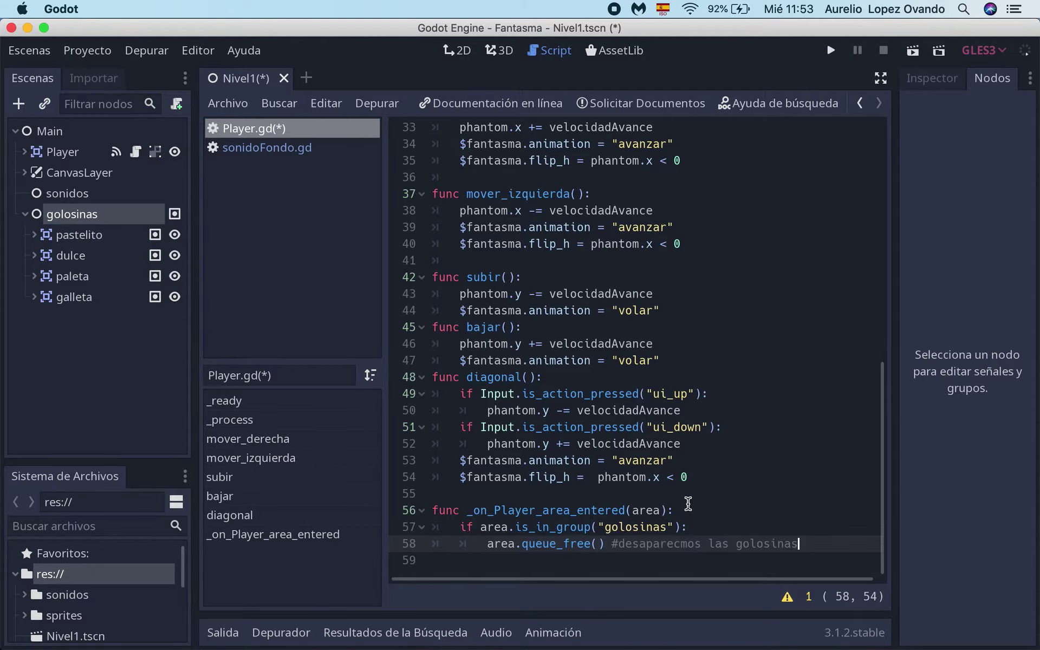
{"action": "key", "text": "super+s"}
{"action": "left_click", "coordinate": [831, 52]}
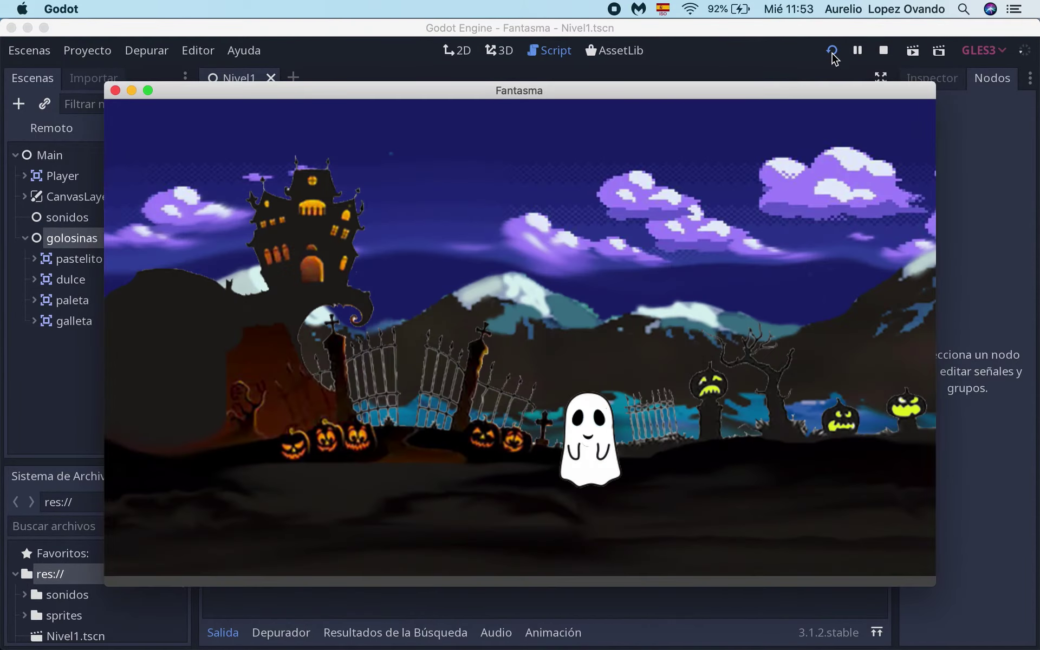
- Fly the ghost up toward the candies and cookies, then close the game window
{"action": "key", "text": "Up"}
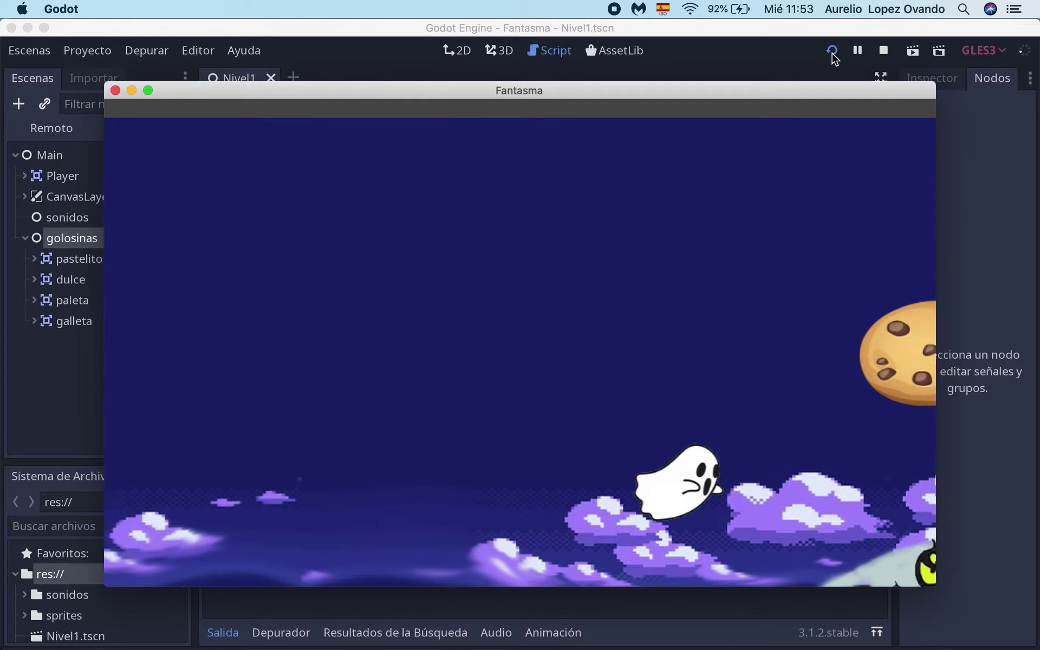
{"action": "key", "text": "Up"}
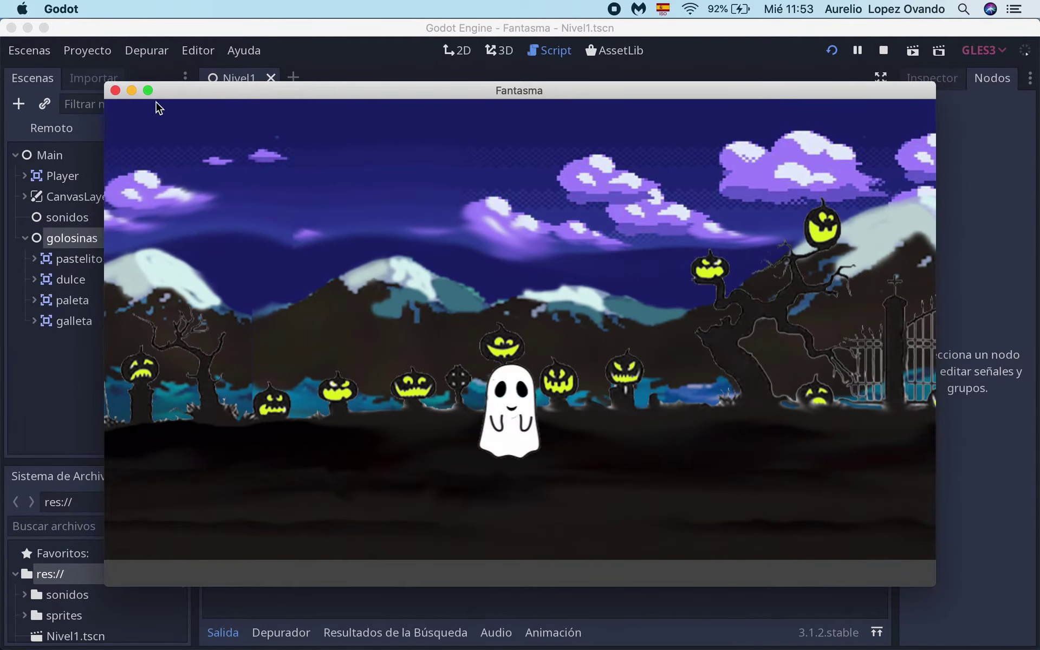
{"action": "left_click", "coordinate": [116, 90]}
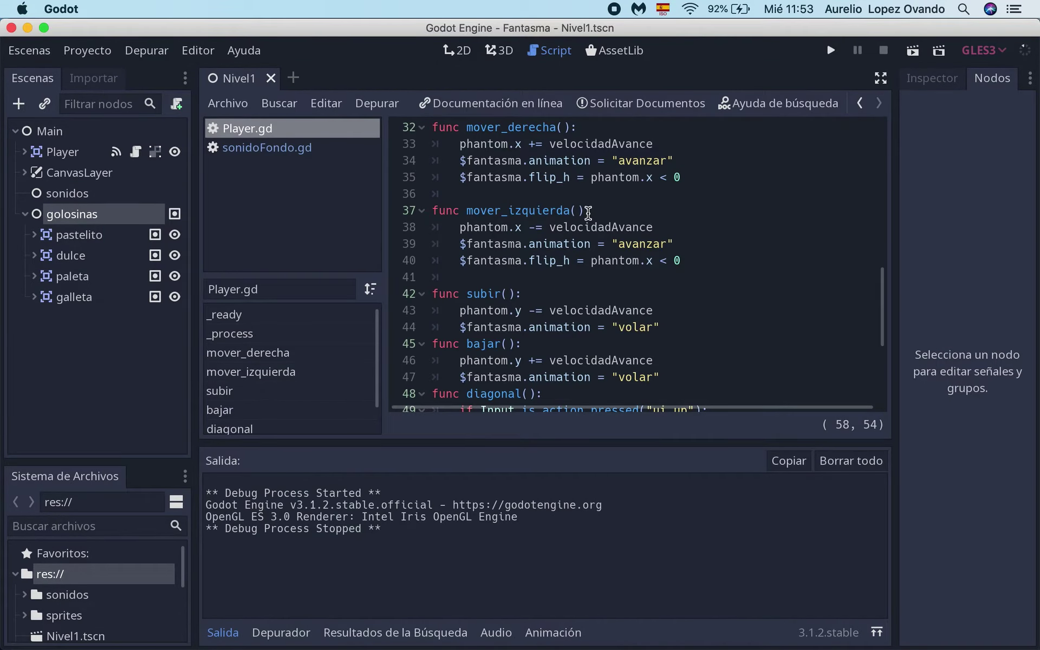
- Expand the Player node and show its Camera2D's properties in the Inspector
{"action": "scroll", "coordinate": [633, 307], "scroll_direction": "down", "scroll_amount": 4}
{"action": "scroll", "coordinate": [633, 307], "scroll_direction": "left", "scroll_amount": 1}
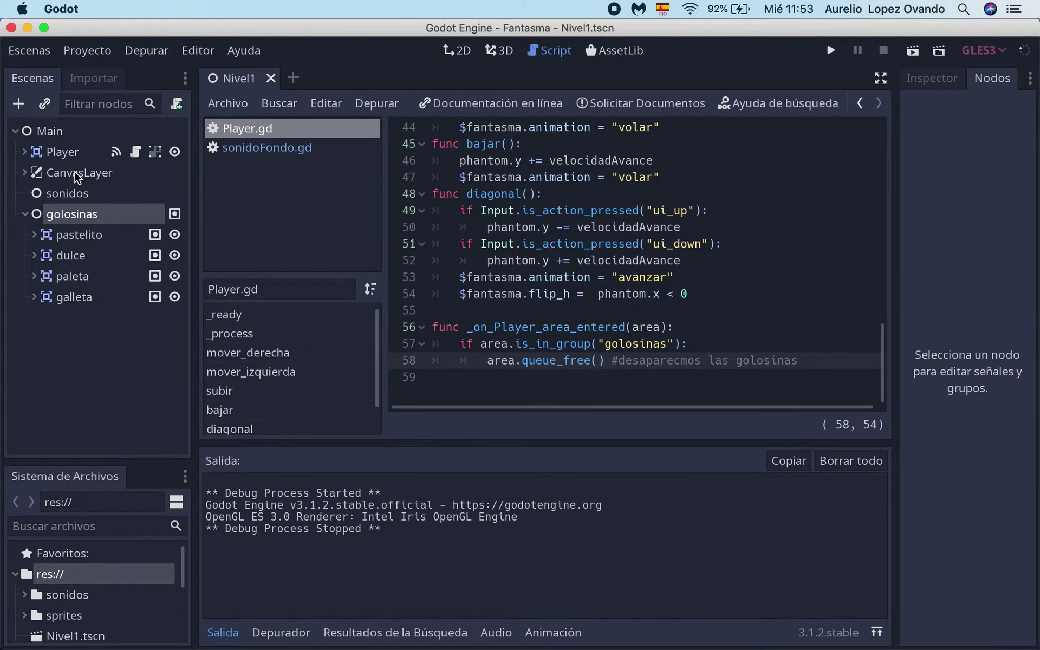
{"action": "left_click", "coordinate": [69, 153]}
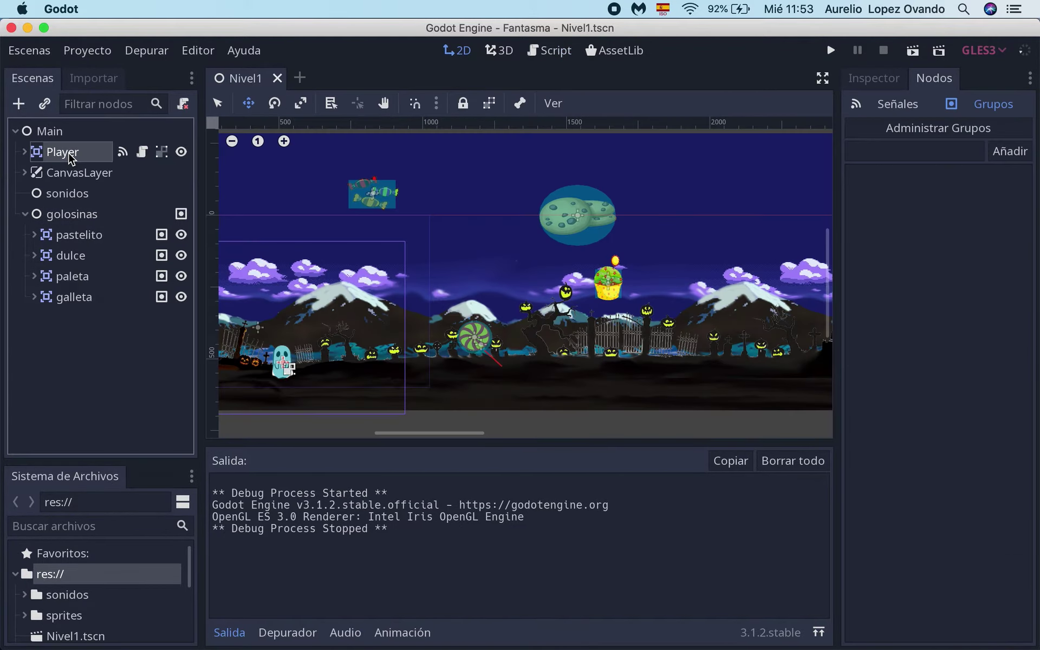
{"action": "left_click", "coordinate": [24, 152]}
{"action": "left_click", "coordinate": [89, 244]}
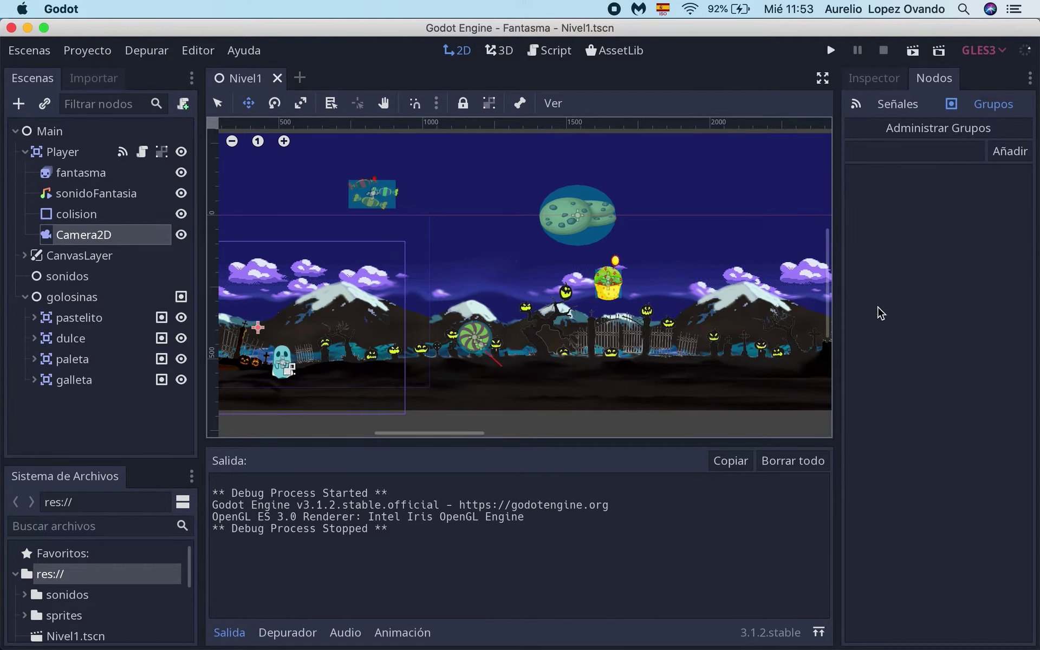
{"action": "scroll", "coordinate": [662, 277], "scroll_direction": "right", "scroll_amount": 1}
{"action": "scroll", "coordinate": [662, 278], "scroll_direction": "down", "scroll_amount": 1}
{"action": "scroll", "coordinate": [661, 277], "scroll_direction": "up", "scroll_amount": 3}
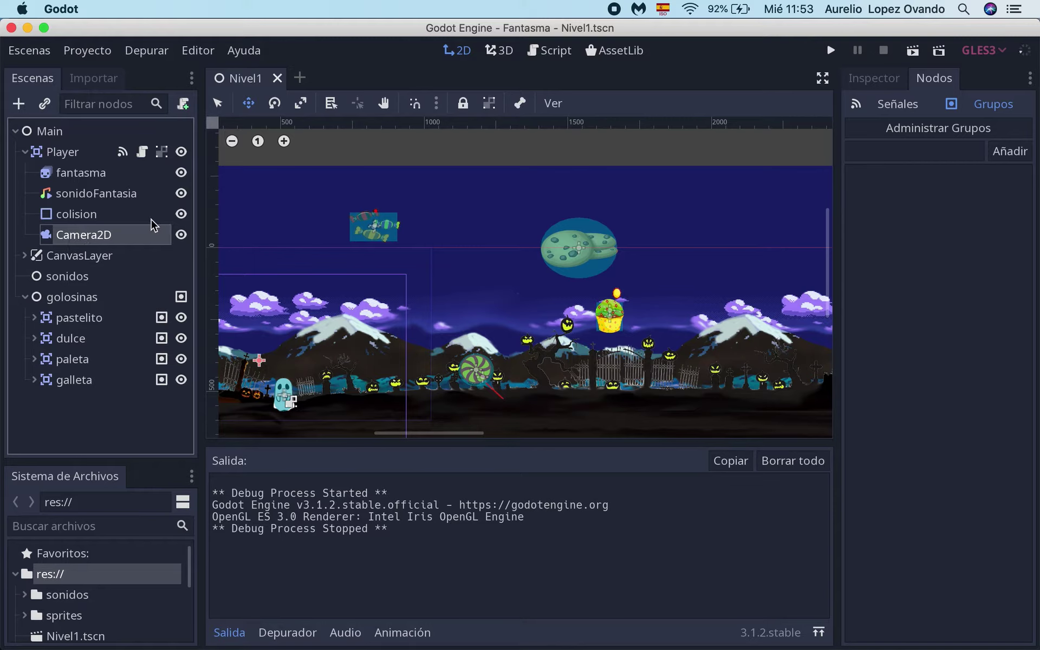
{"action": "left_click", "coordinate": [878, 80]}
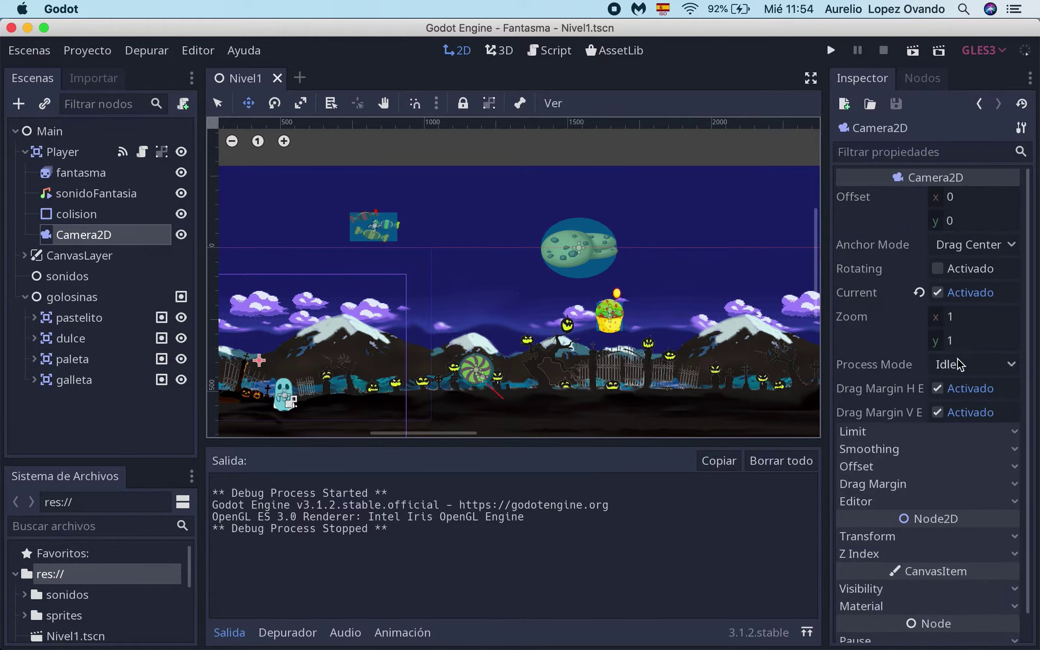
- Set the Camera2D zoom to 2 on both x and y, then run the game
{"action": "left_click", "coordinate": [972, 325]}
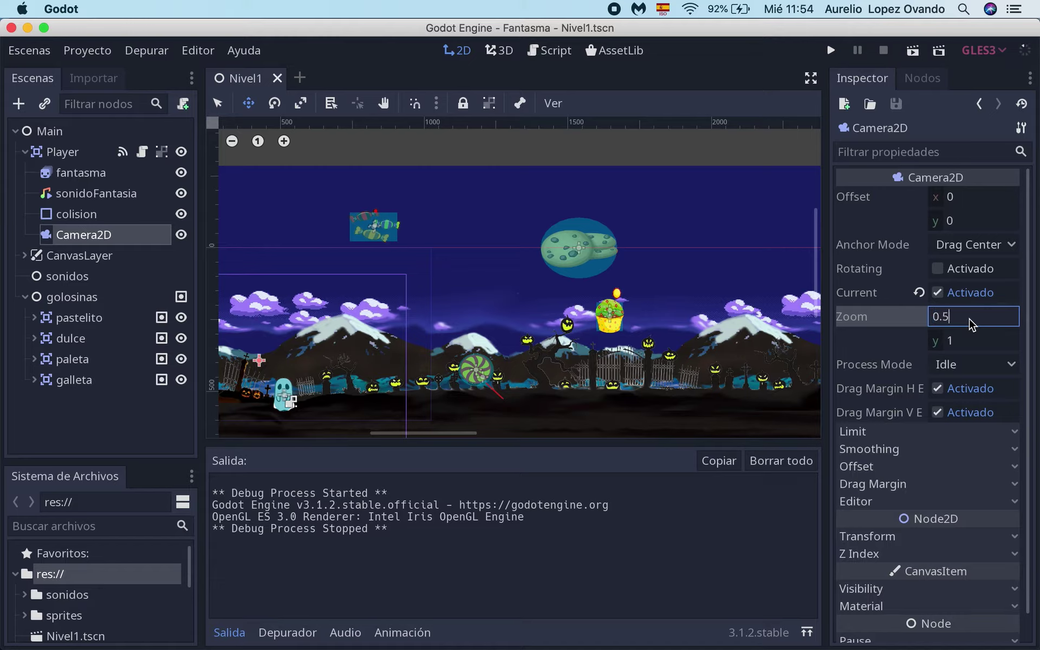
{"action": "key", "text": "Return"}
{"action": "left_click", "coordinate": [970, 321]}
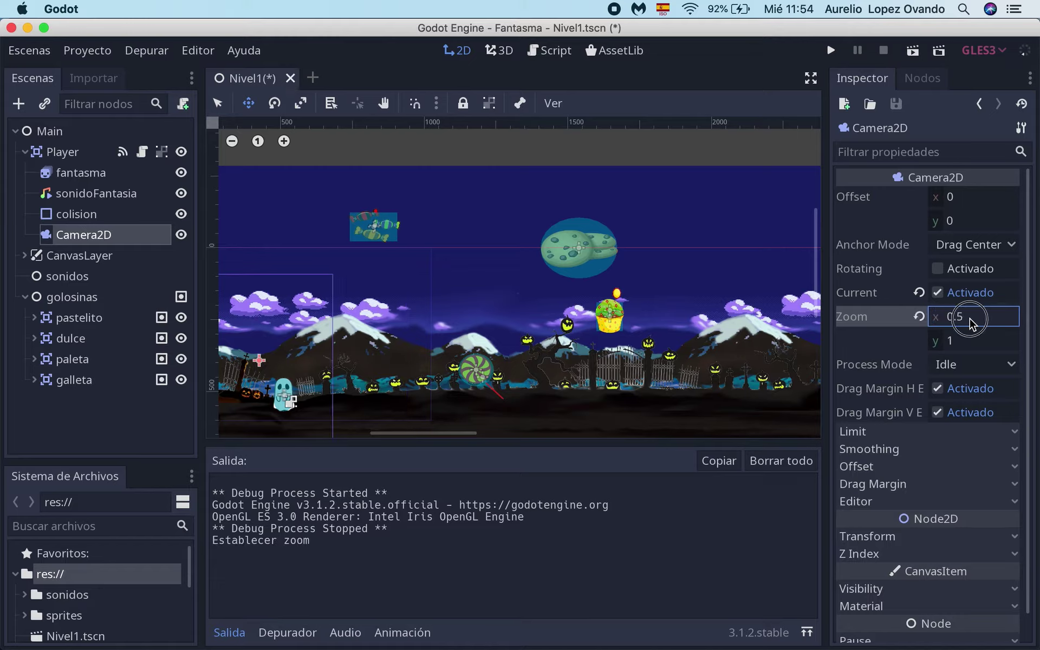
{"action": "type", "text": "2"}
{"action": "key", "text": "Return"}
{"action": "left_click", "coordinate": [961, 342]}
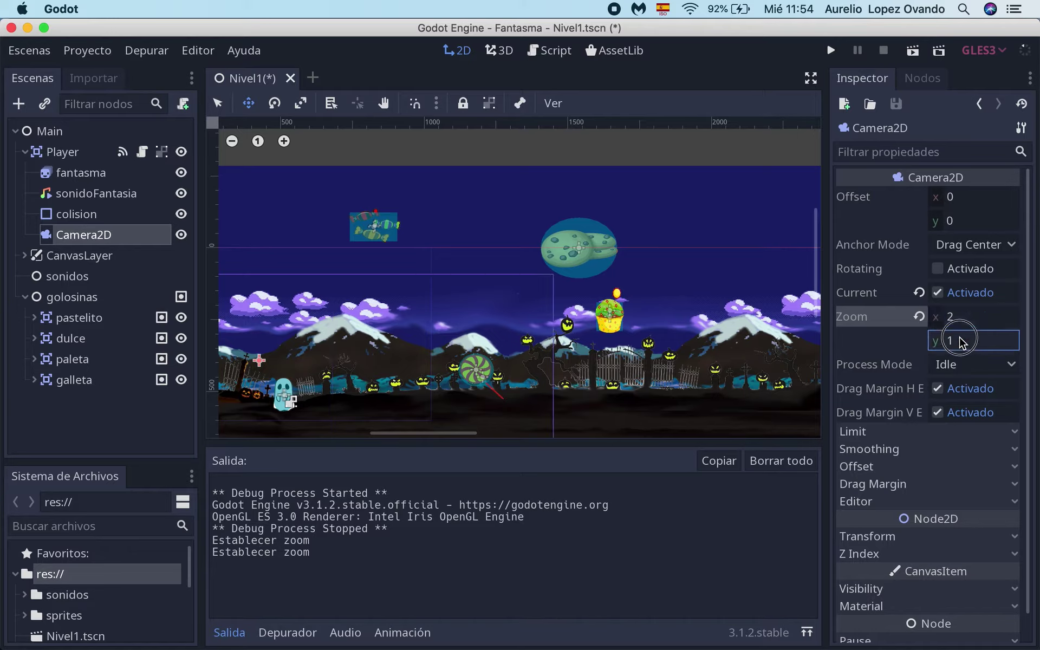
{"action": "type", "text": "2"}
{"action": "key", "text": "Return"}
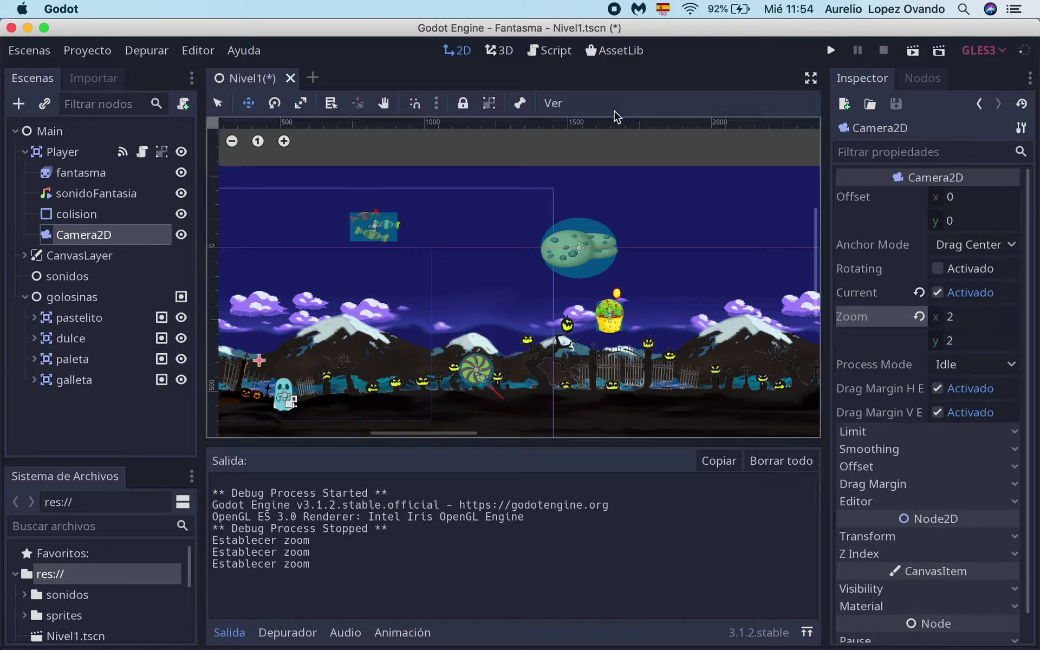
{"action": "left_click", "coordinate": [837, 54]}
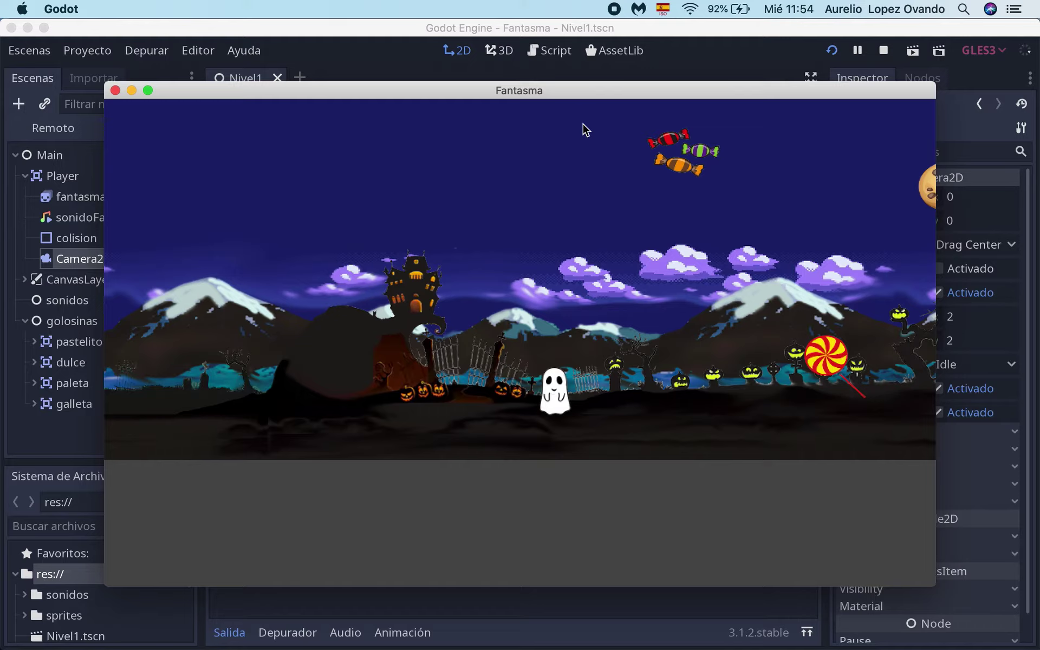
- Fly the ghost right, up, left and down around the level and into the cookie
{"action": "key", "text": "Right"}
{"action": "key", "text": "Right"}
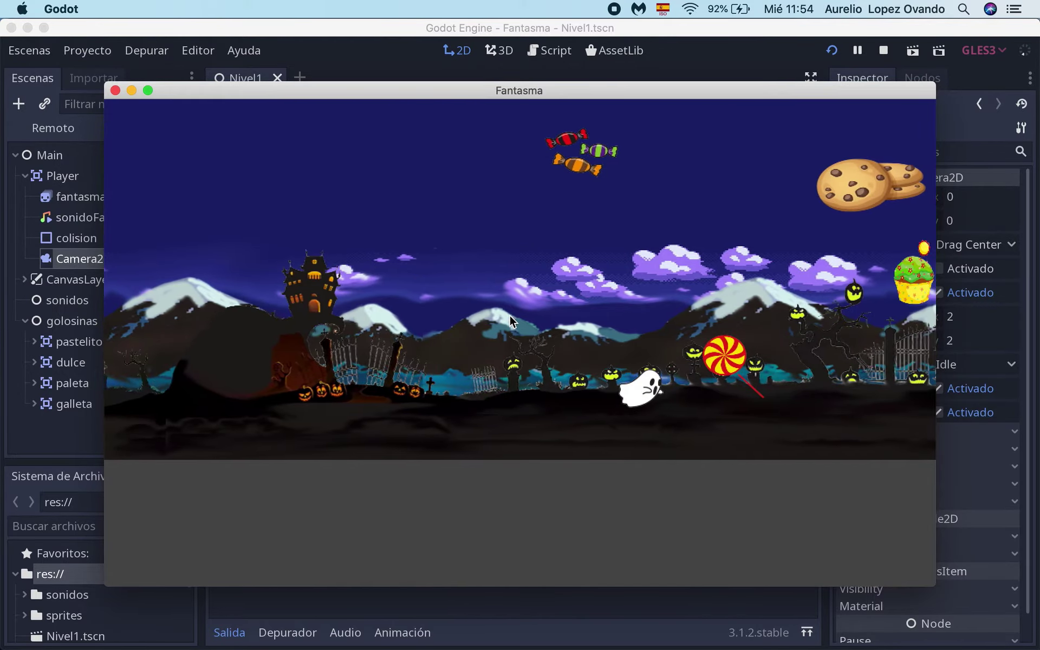
{"action": "key", "text": "Up"}
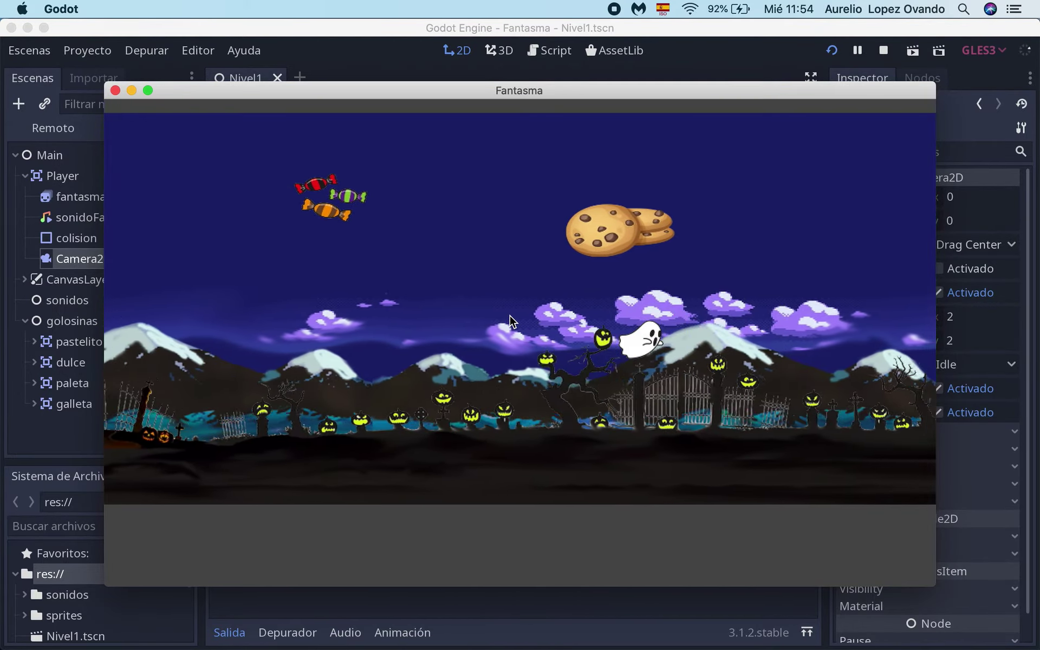
{"action": "key", "text": "Left"}
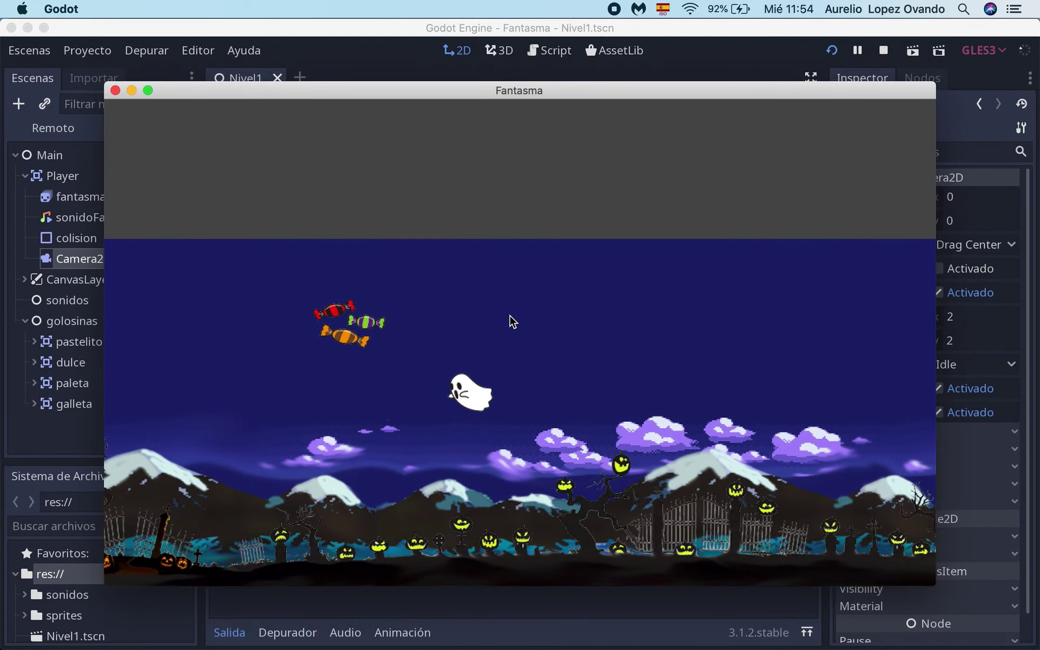
{"action": "key", "text": "Down"}
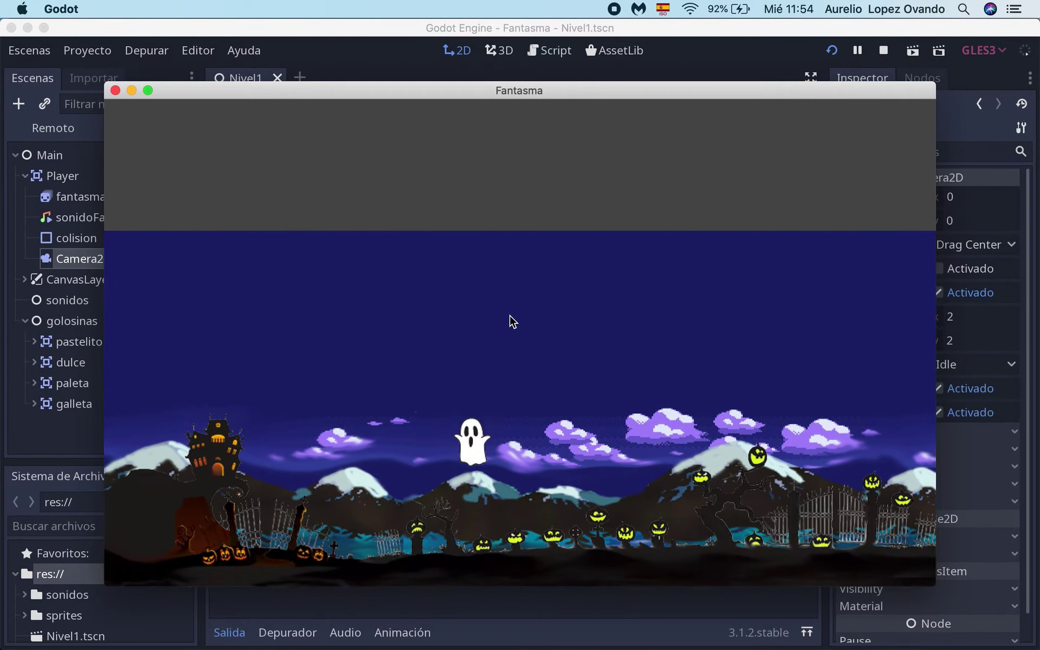
{"action": "key", "text": "Right"}
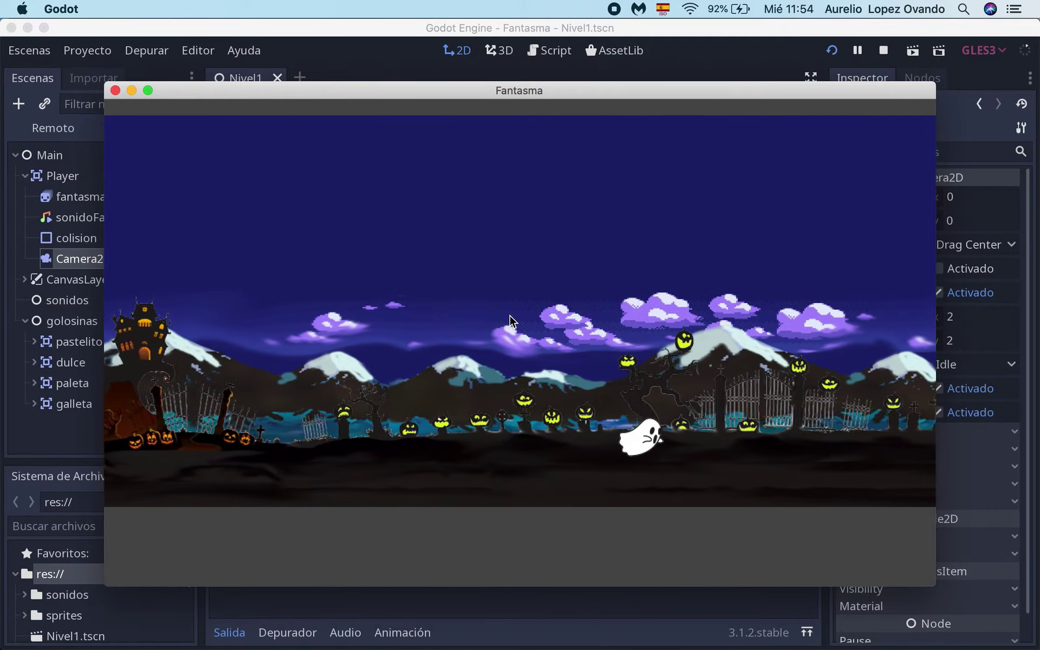
{"action": "key", "text": "Up"}
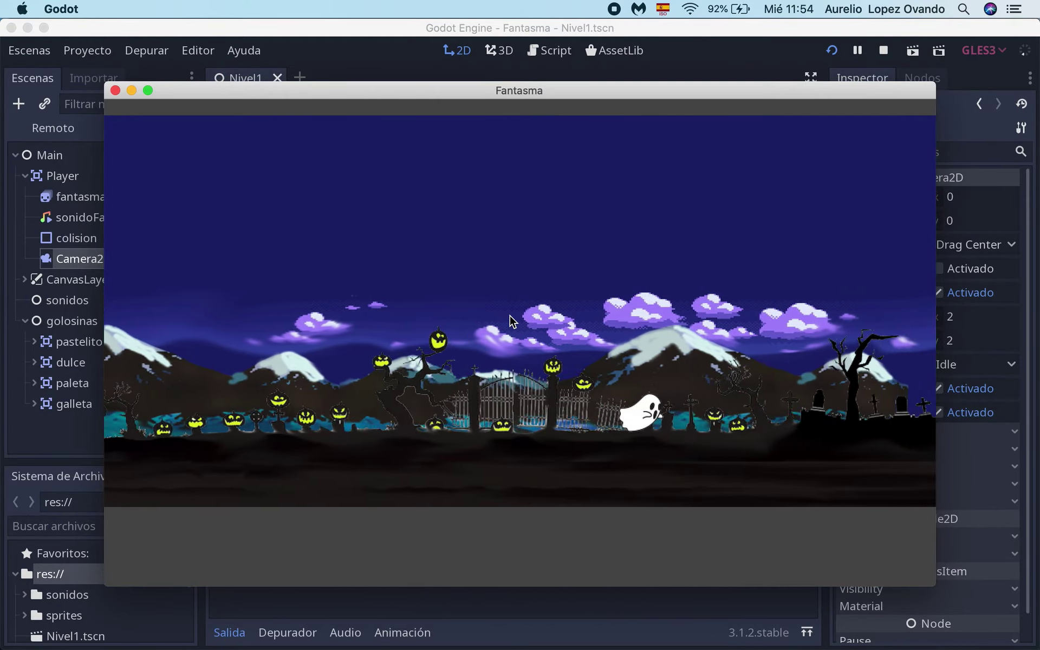
{"action": "key", "text": "Left"}
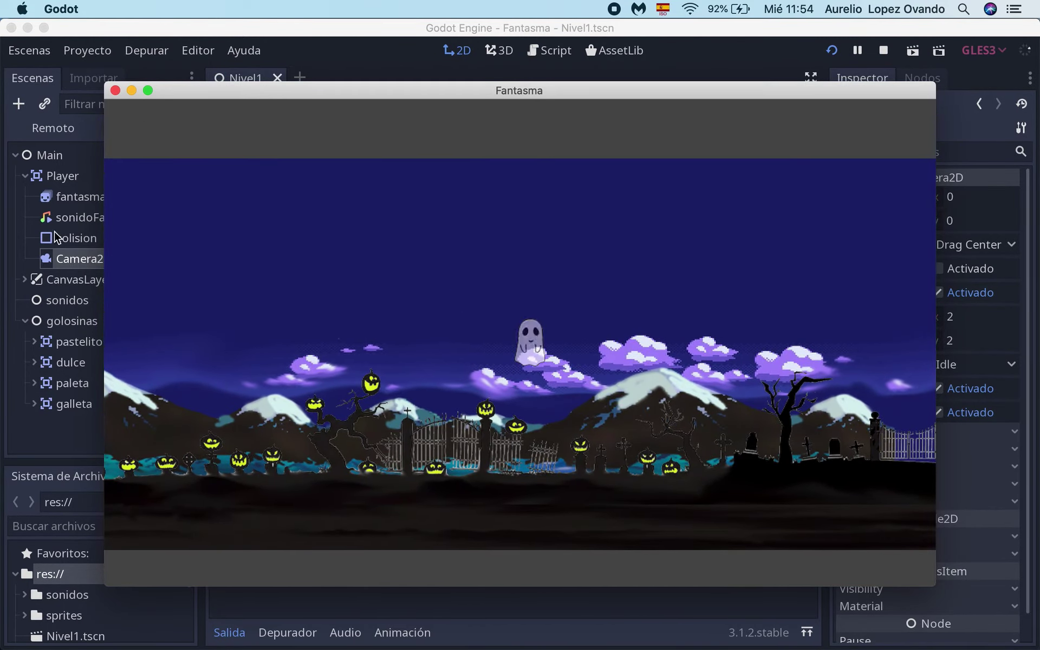
- Stop the game, collapse the Player node, and show all open windows
{"action": "left_click", "coordinate": [115, 90]}
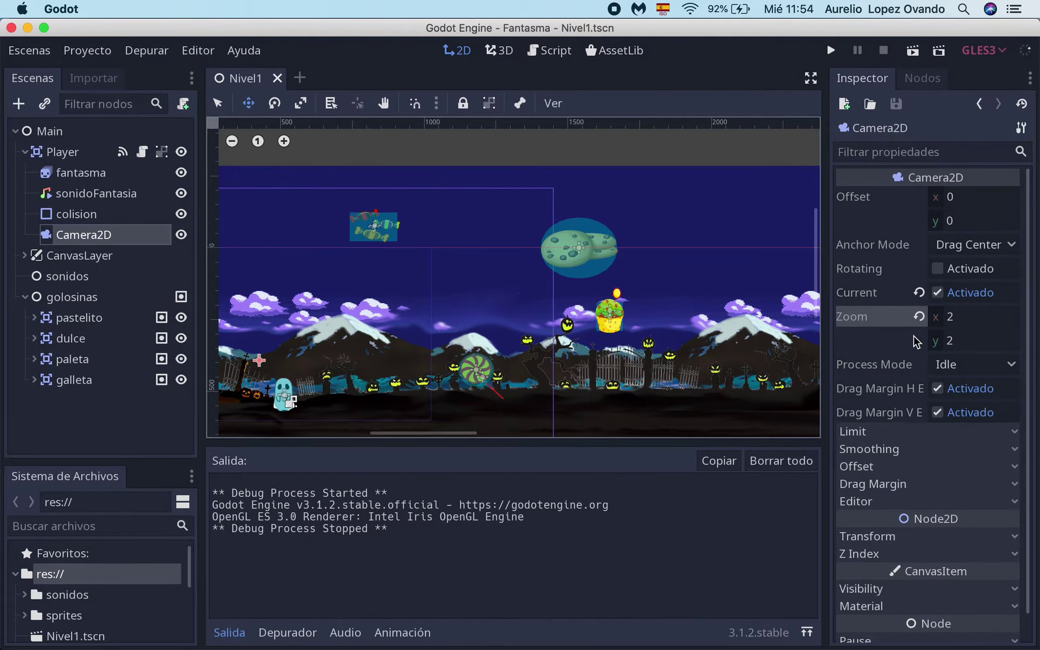
{"action": "left_click", "coordinate": [90, 238]}
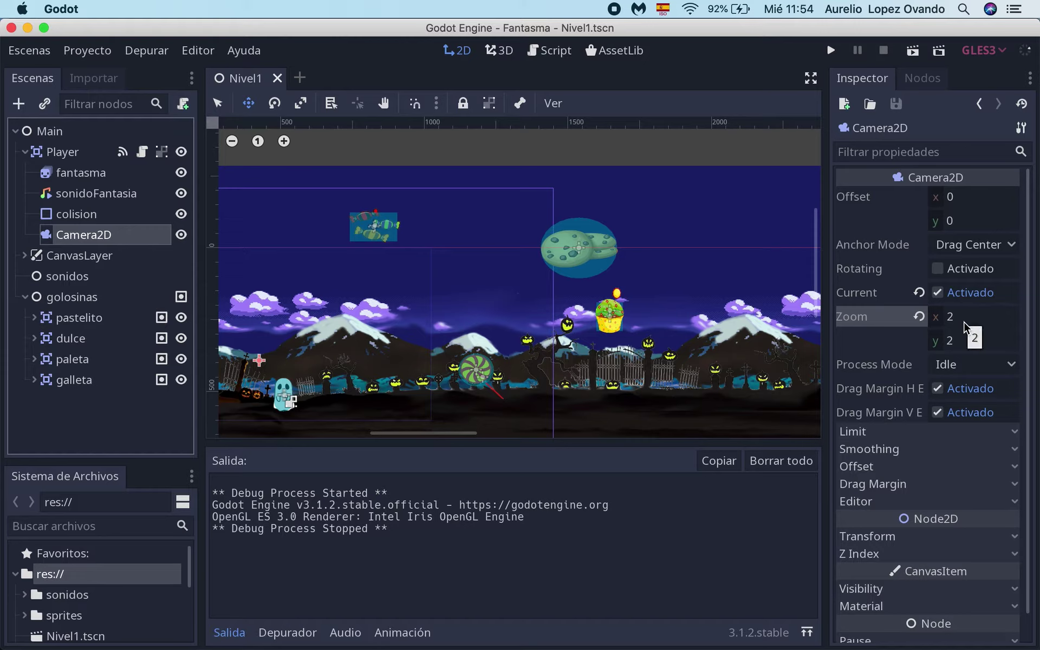
{"action": "left_click", "coordinate": [25, 154]}
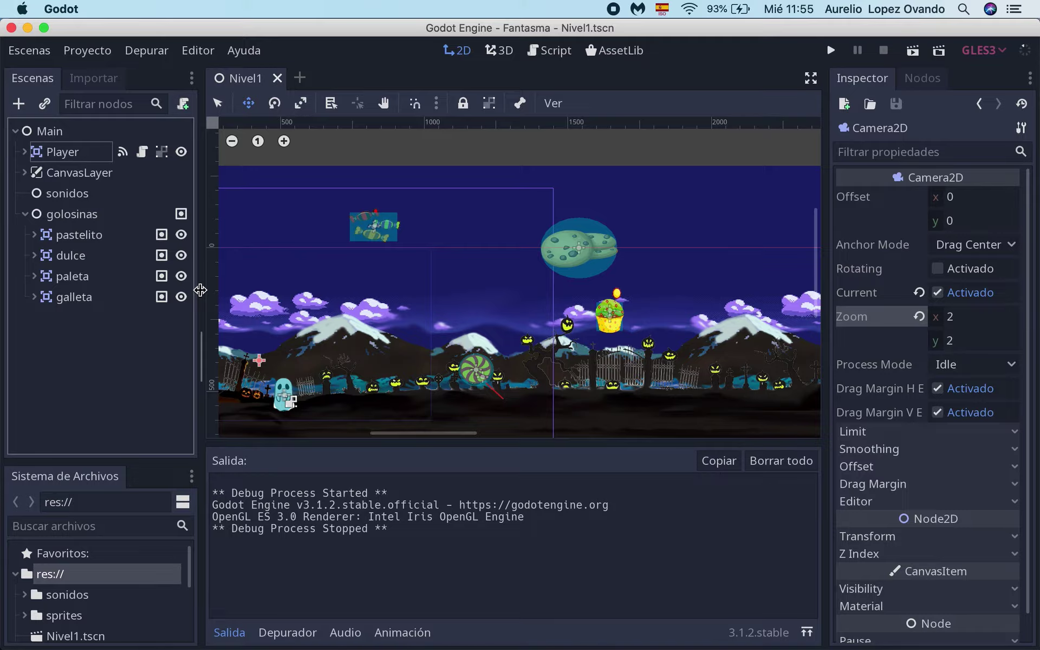
{"action": "key", "text": "ctrl+Up"}
- Go back up to the Fantasma project folder in Finder and open the sonidos folder
{"action": "left_click", "coordinate": [211, 514]}
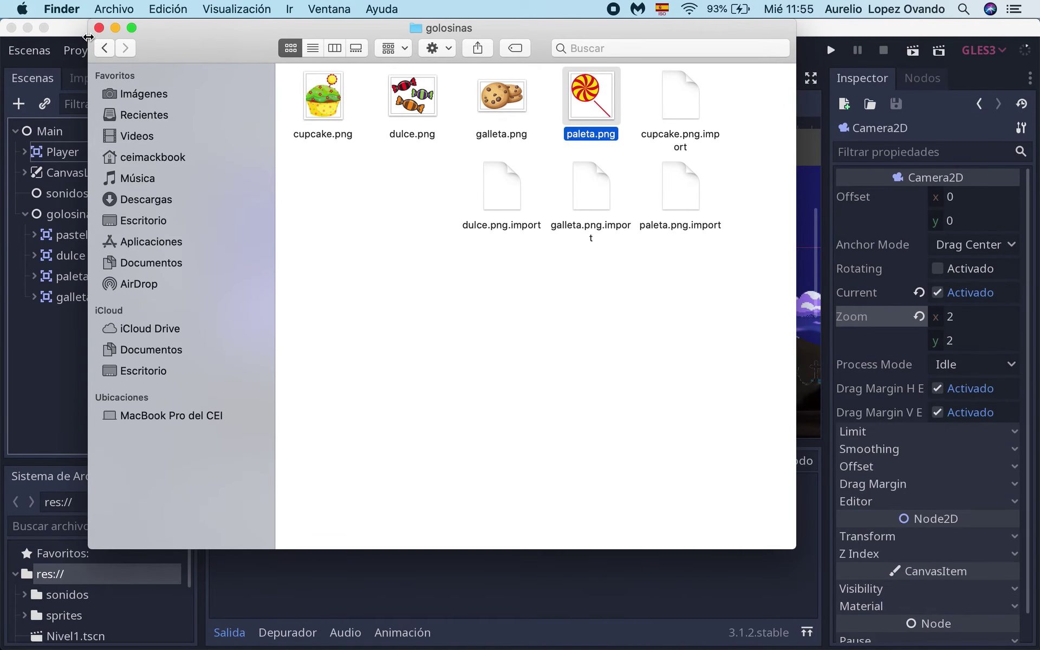
{"action": "left_click", "coordinate": [104, 49]}
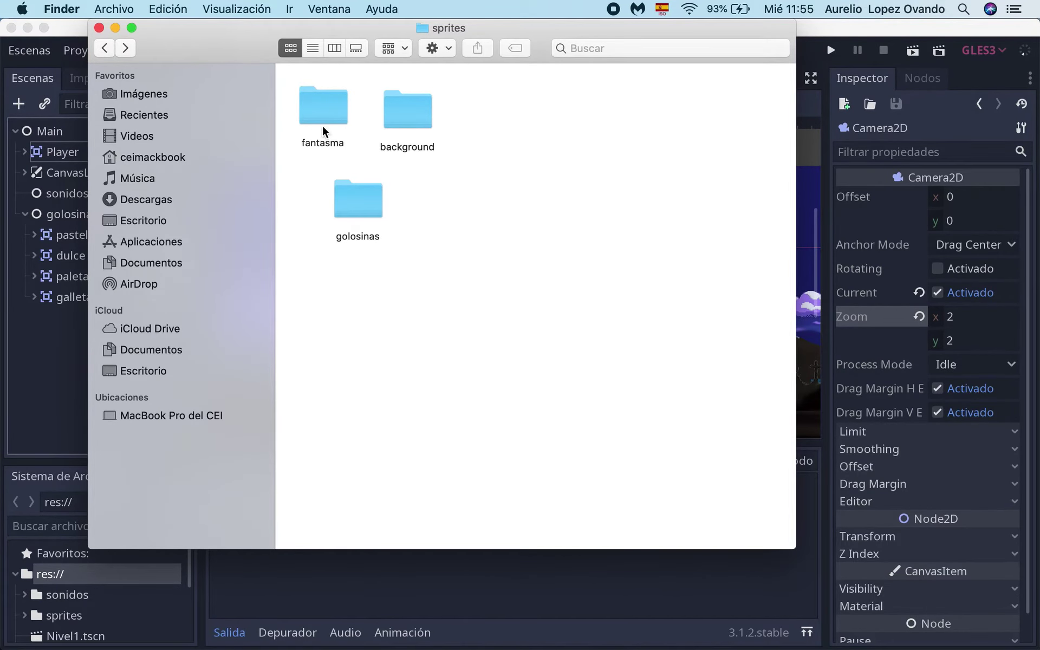
{"action": "left_click", "coordinate": [99, 43]}
{"action": "left_click", "coordinate": [439, 200]}
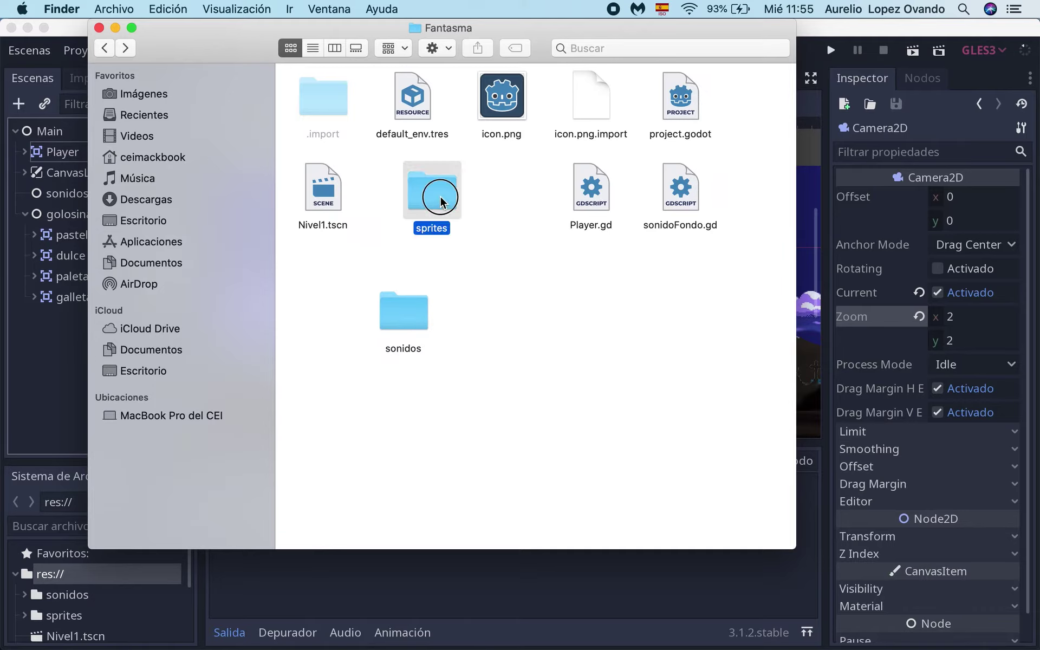
{"action": "left_click", "coordinate": [411, 323]}
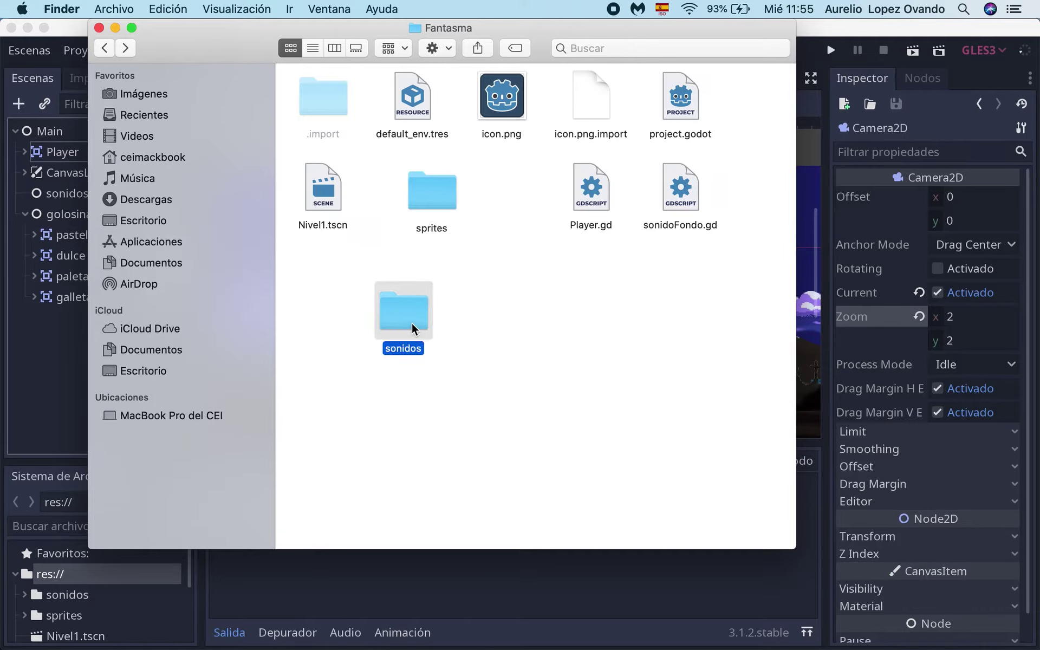
{"action": "double_click", "coordinate": [411, 322]}
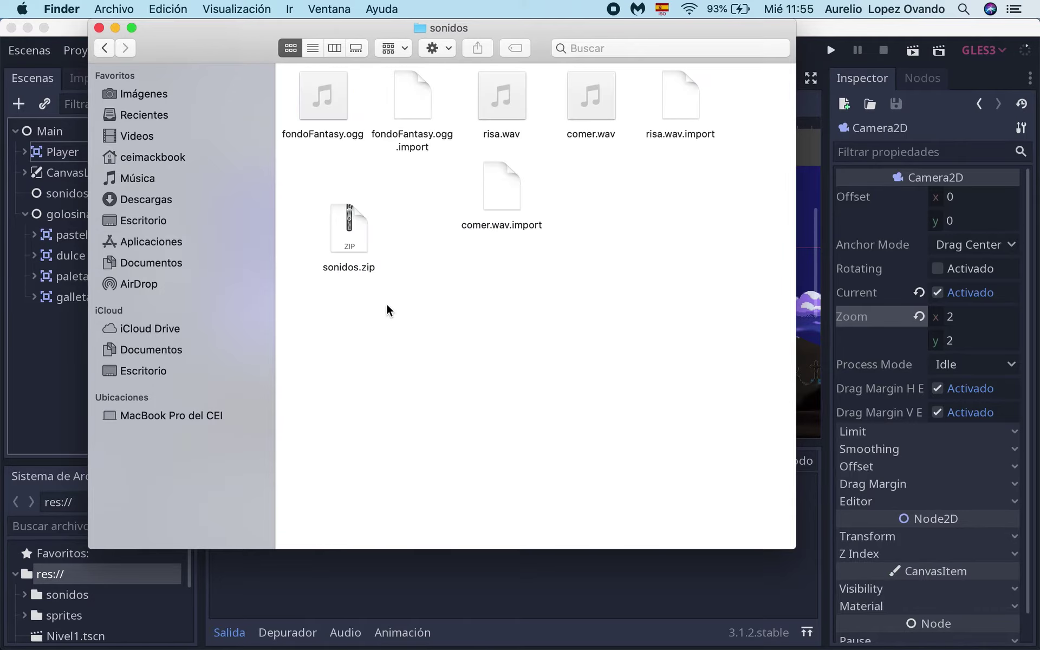
- Move sonidos.zip to the trash, check fondoFantasy.ogg, risa.wav and comer.wav, then return to Godot
{"action": "left_click", "coordinate": [336, 236]}
{"action": "right_click", "coordinate": [337, 229]}
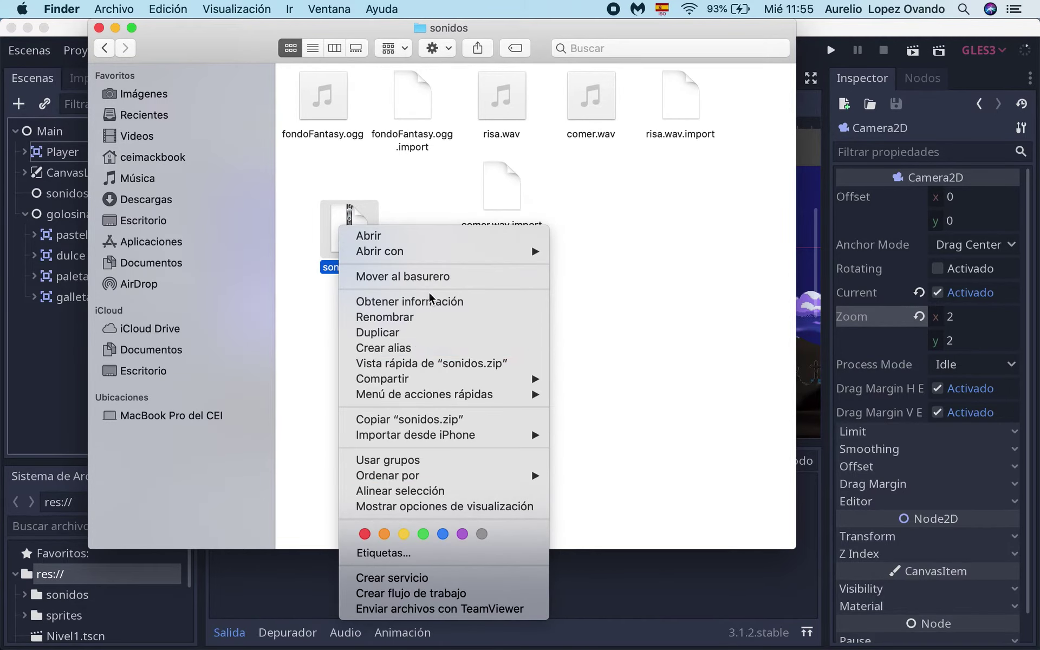
{"action": "left_click", "coordinate": [428, 276]}
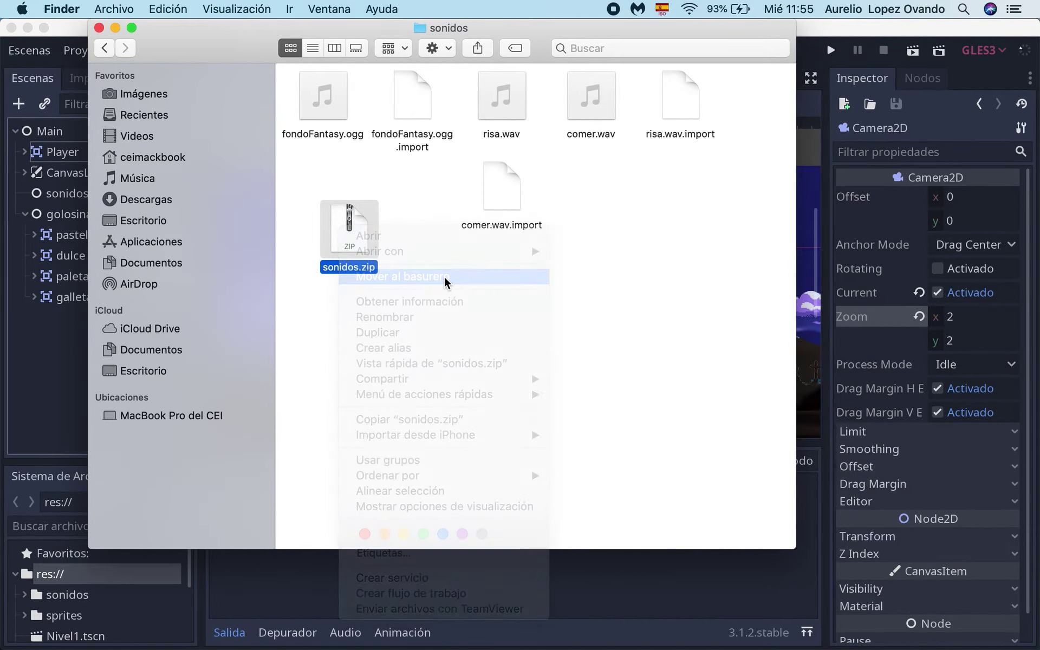
{"action": "left_click", "coordinate": [333, 111]}
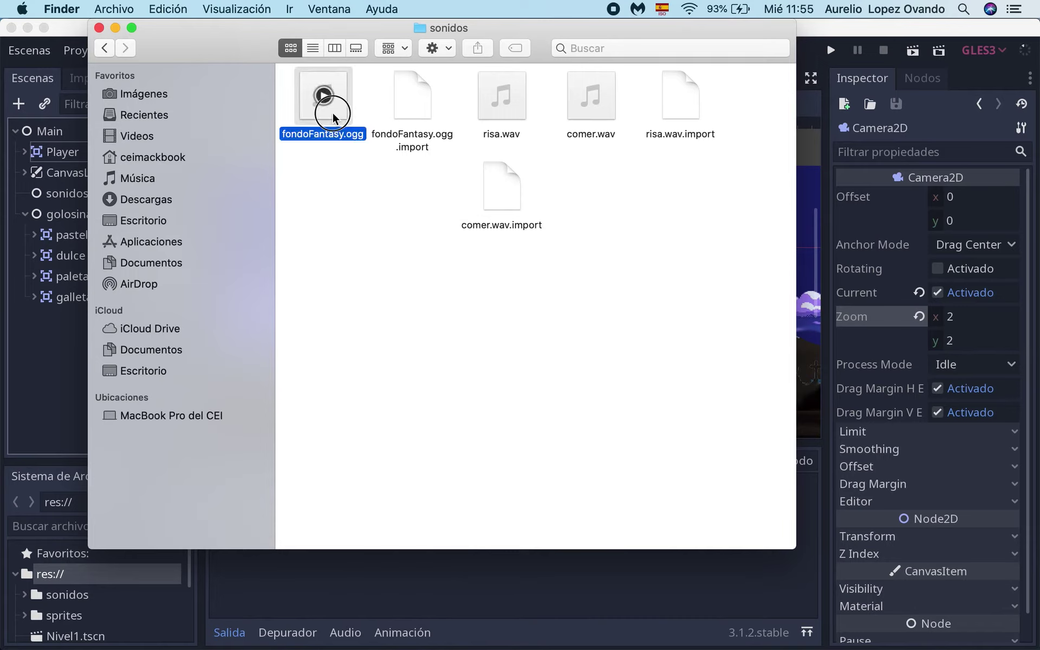
{"action": "left_click", "coordinate": [511, 113]}
{"action": "left_click", "coordinate": [584, 114]}
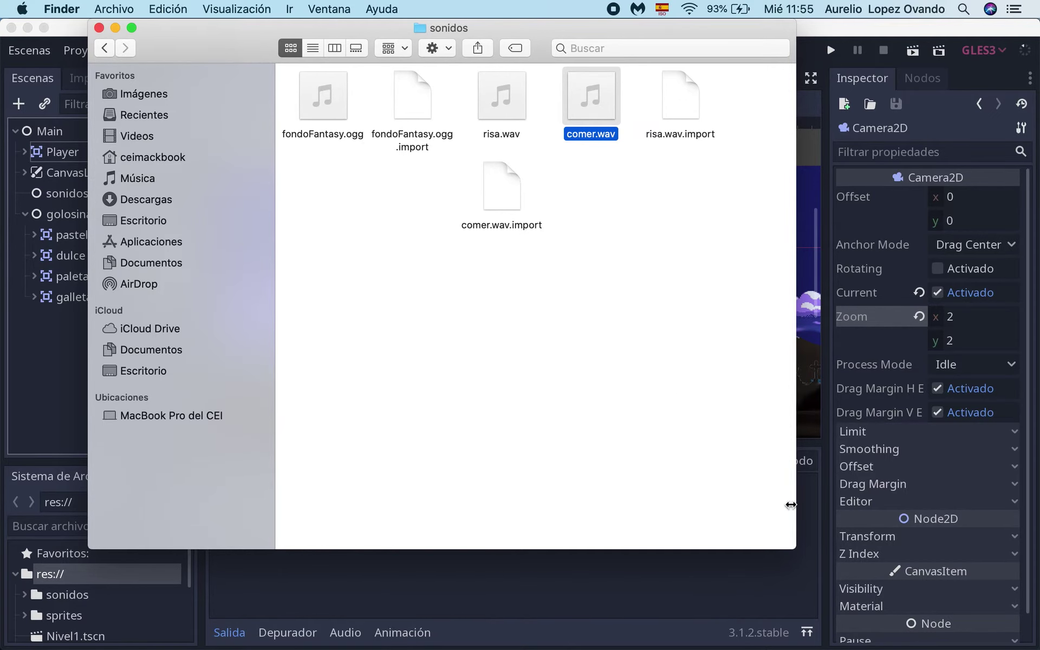
{"action": "left_click", "coordinate": [383, 606]}
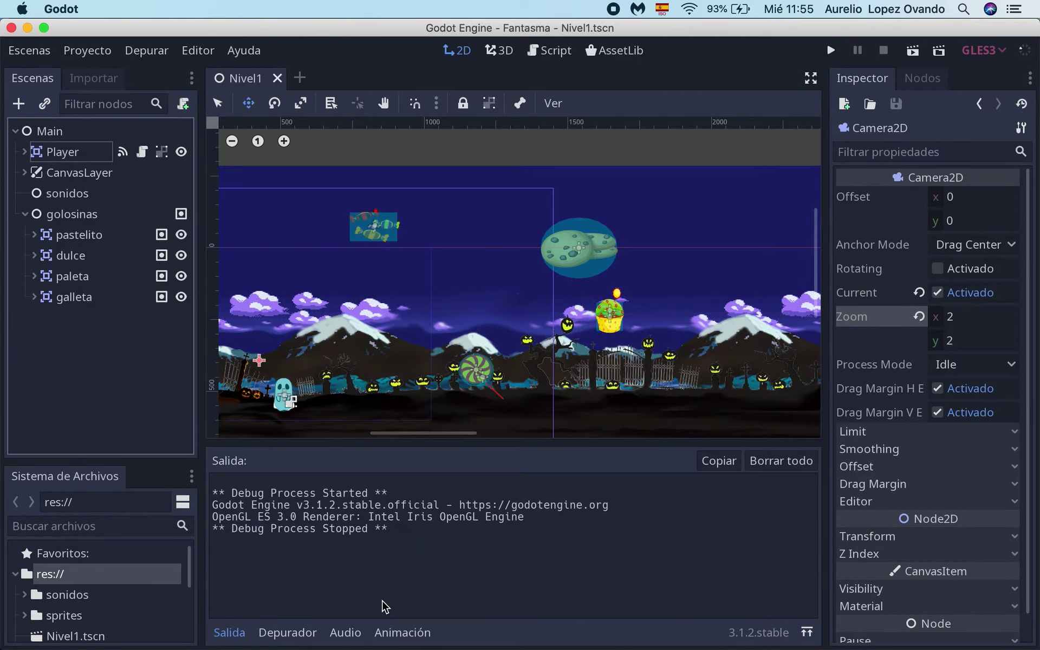
- Look over the scene tree, check the Player's sonidoFantasia sound, and select the sonidos node
{"action": "left_click", "coordinate": [24, 214]}
{"action": "left_click", "coordinate": [48, 133]}
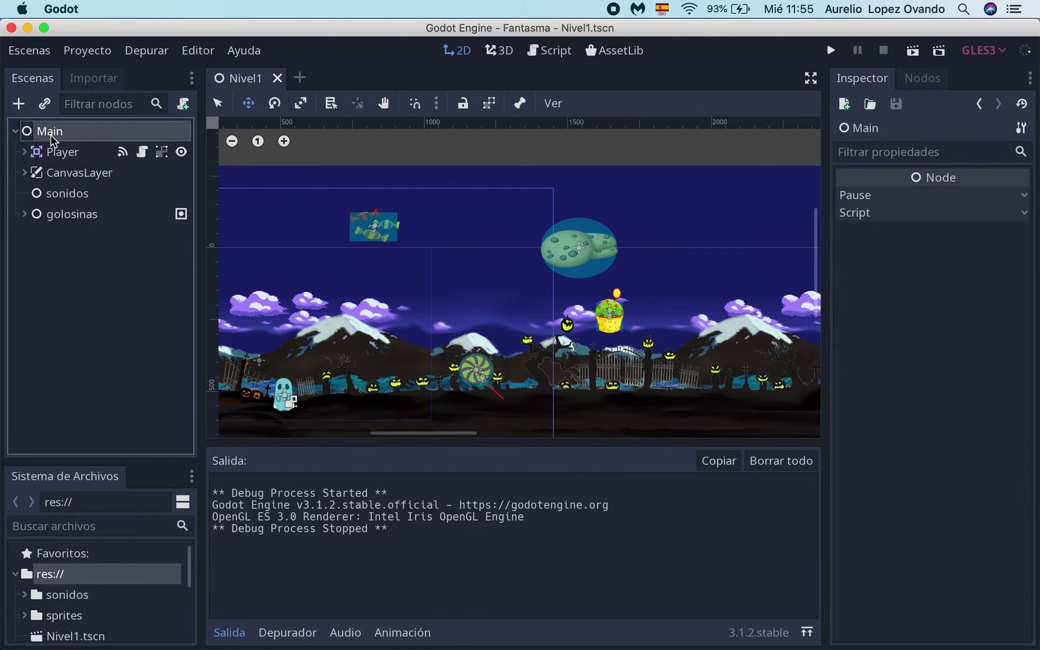
{"action": "left_click", "coordinate": [21, 109]}
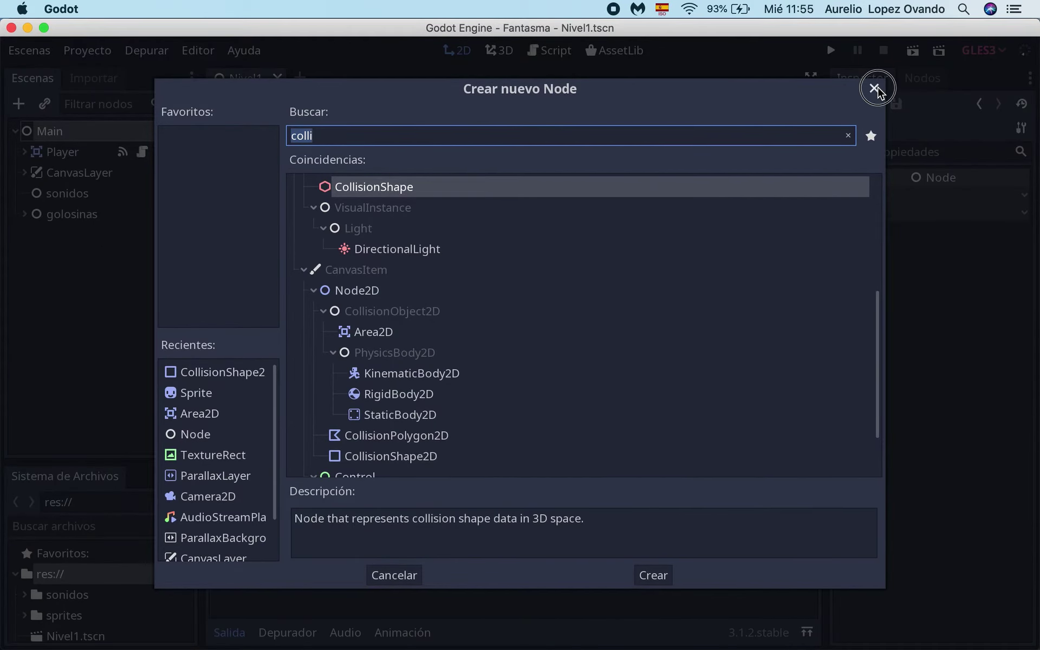
{"action": "left_click", "coordinate": [873, 88]}
{"action": "left_click", "coordinate": [75, 194]}
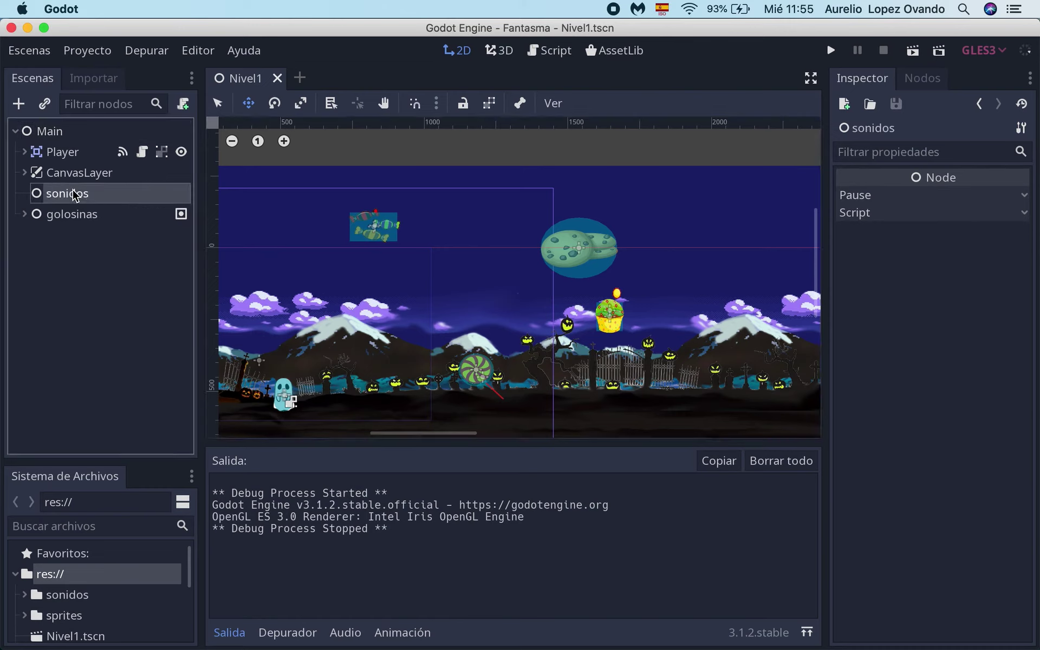
{"action": "left_click", "coordinate": [25, 152]}
{"action": "left_click", "coordinate": [88, 195]}
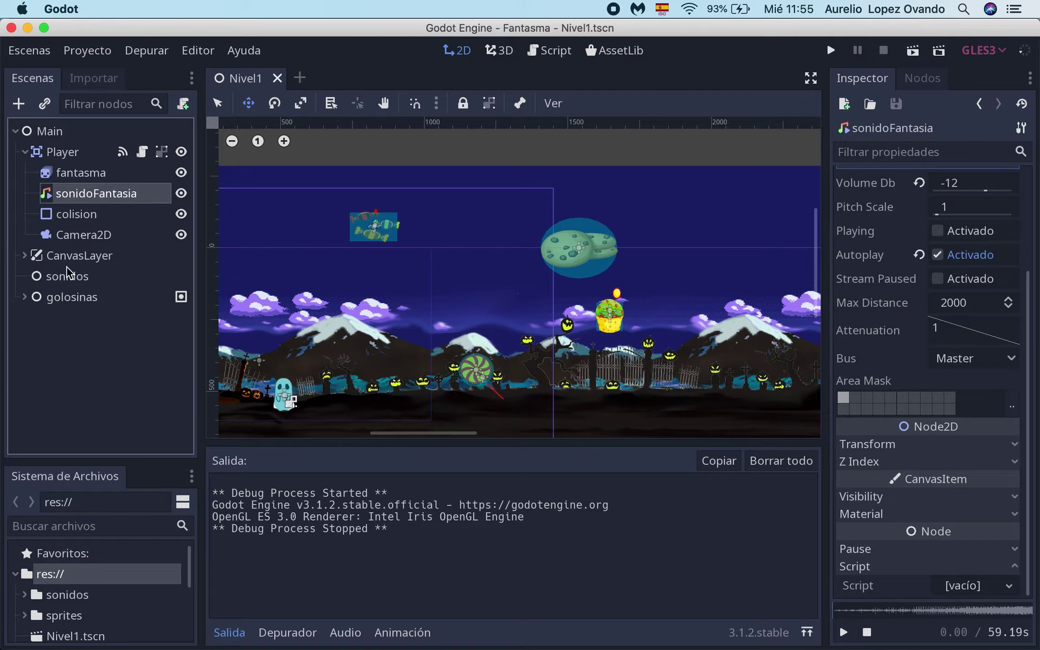
{"action": "left_click", "coordinate": [65, 276]}
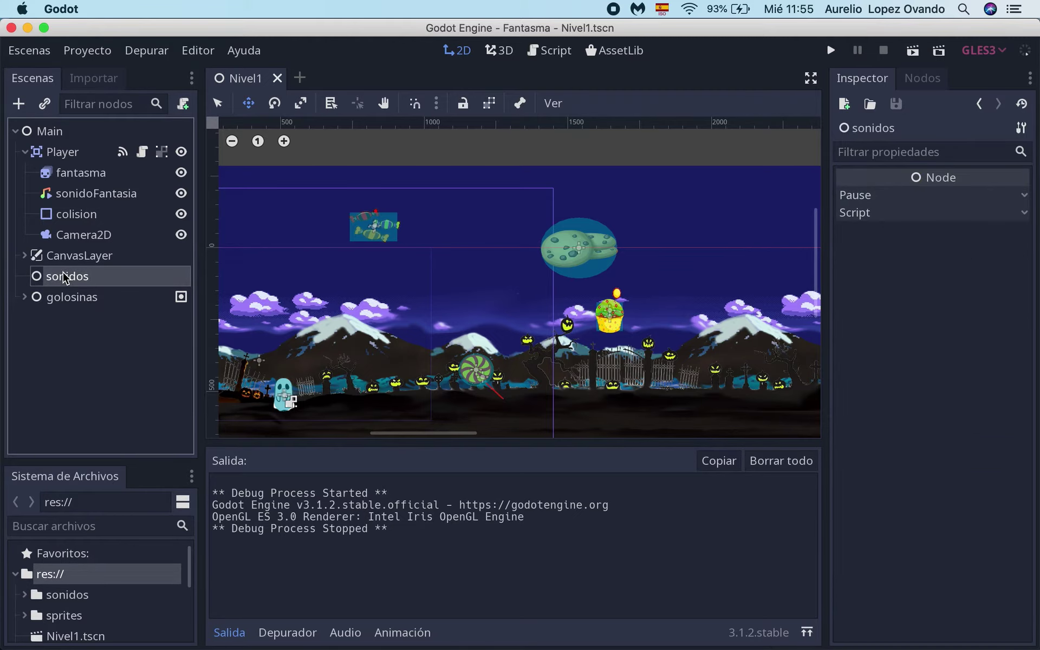
- Add an AudioStreamPlayer under sonidos and rename it comer
{"action": "left_click", "coordinate": [19, 104]}
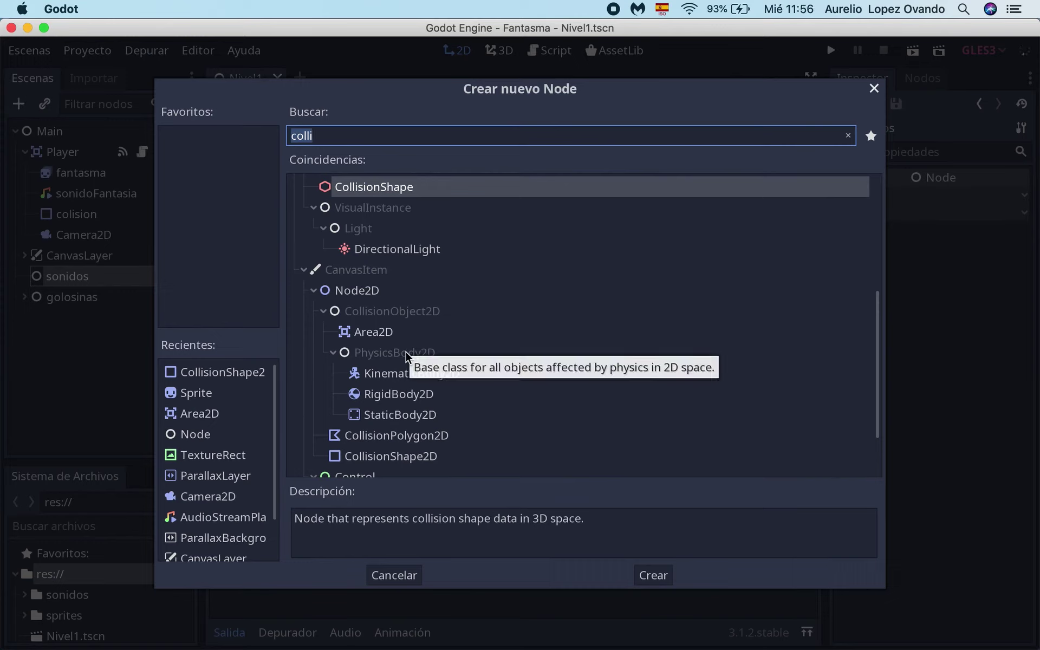
{"action": "type", "text": "Audio"}
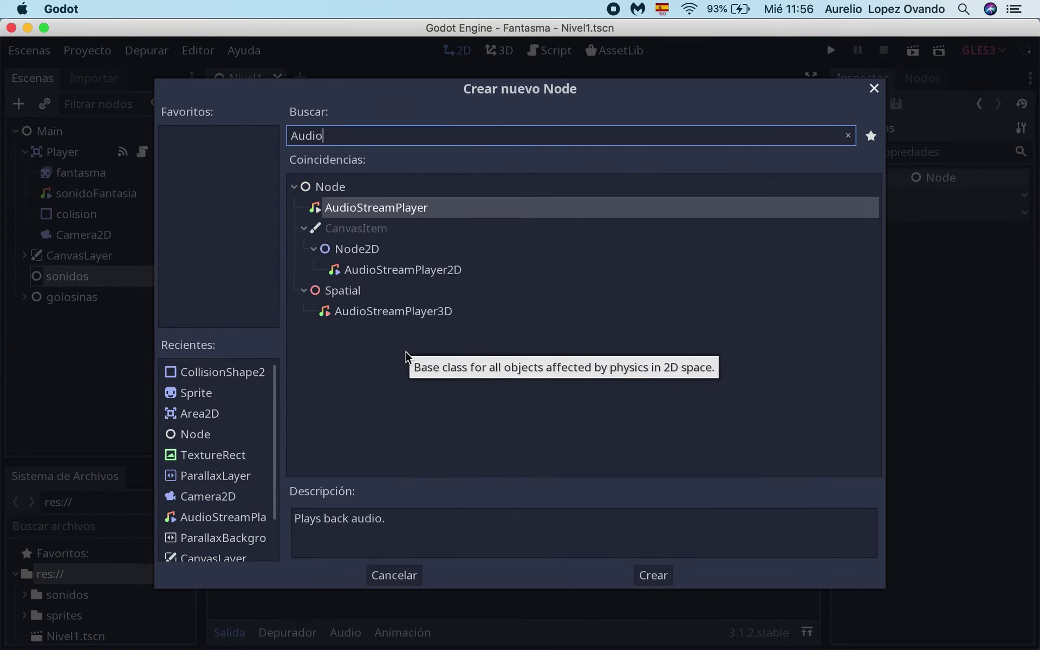
{"action": "left_click", "coordinate": [397, 215]}
{"action": "left_click", "coordinate": [654, 579]}
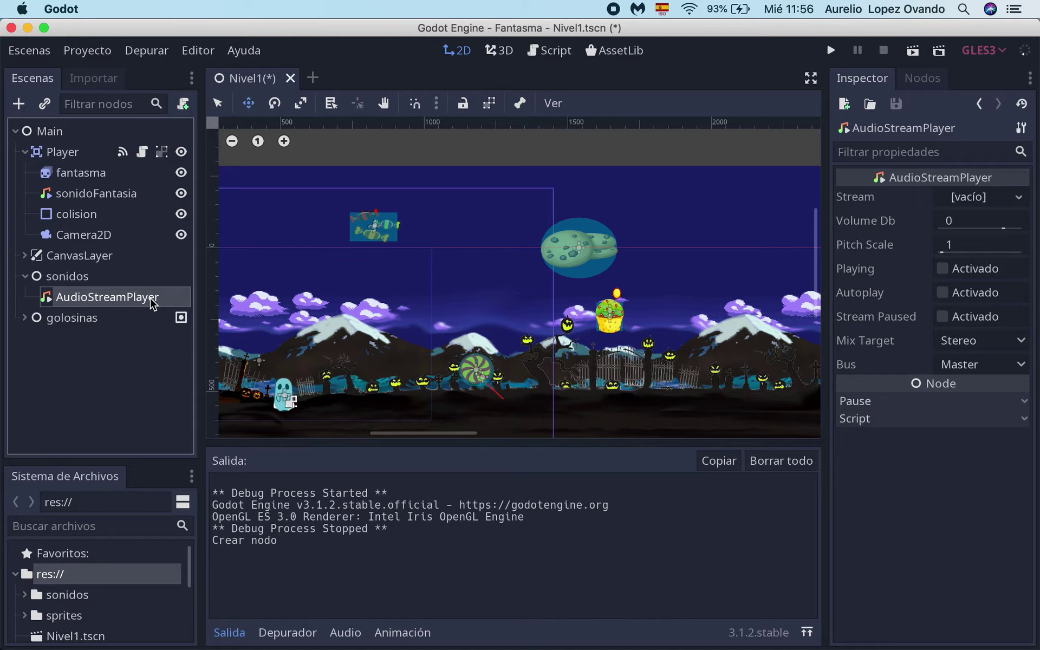
{"action": "key", "text": "e"}
{"action": "double_click", "coordinate": [152, 301]}
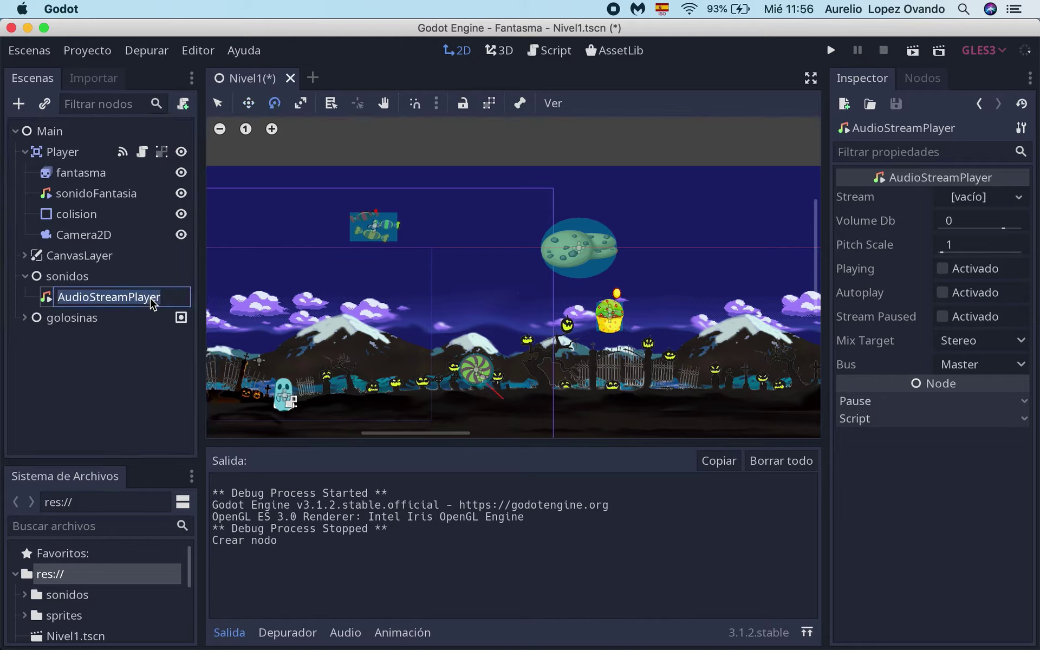
{"action": "type", "text": "comer"}
{"action": "key", "text": "Return"}
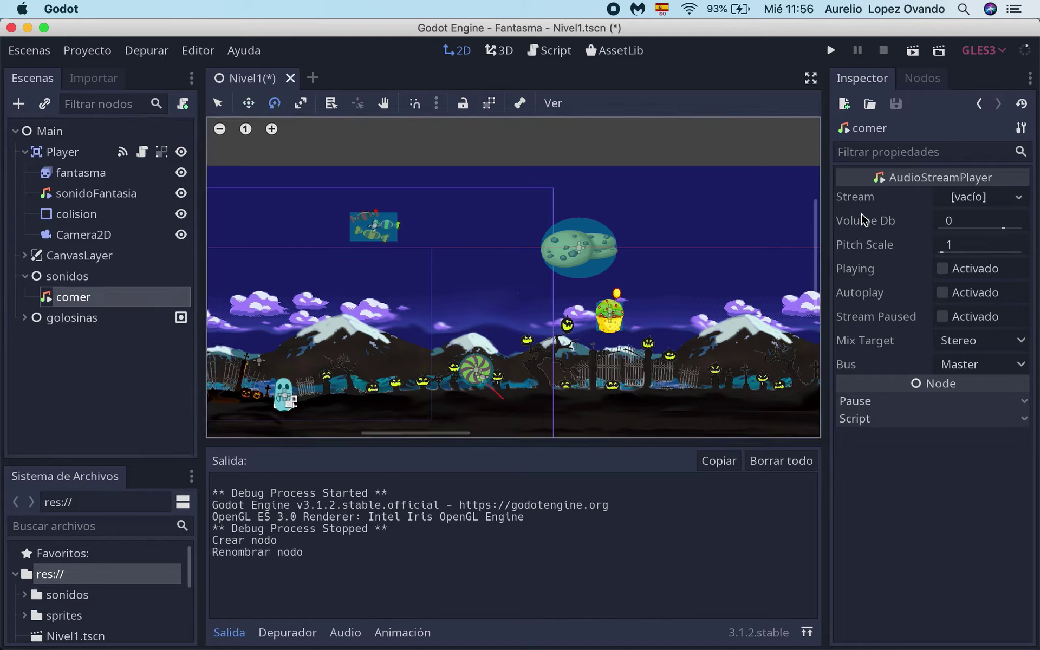
- Load comer.wav from the sonidos folder as comer's Stream, then open the Player script
{"action": "left_click", "coordinate": [1017, 198]}
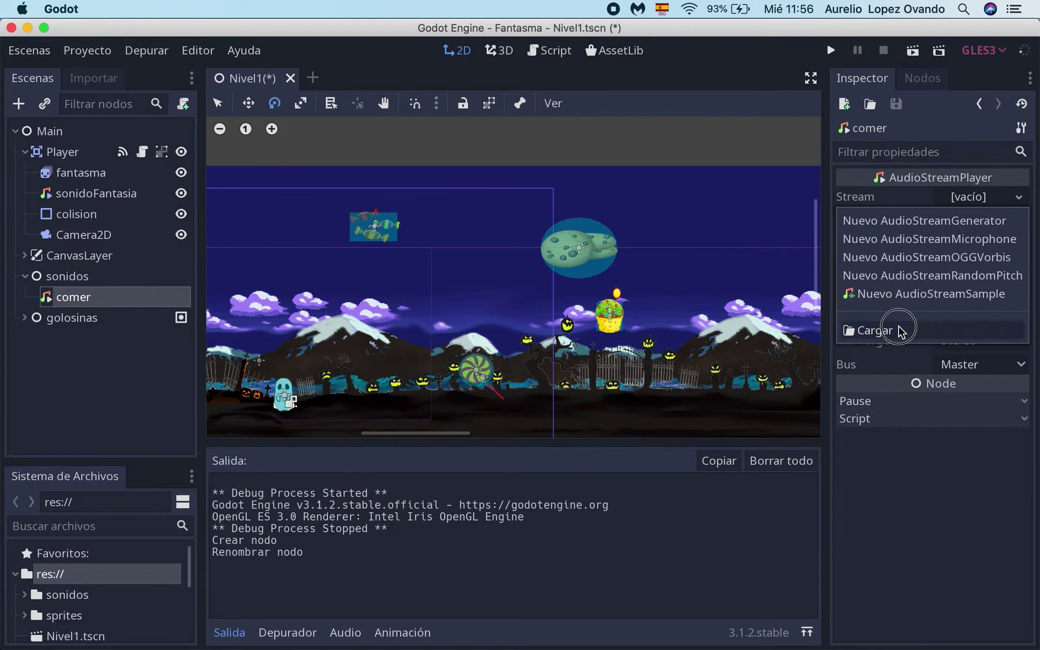
{"action": "left_click", "coordinate": [900, 329]}
{"action": "double_click", "coordinate": [297, 199]}
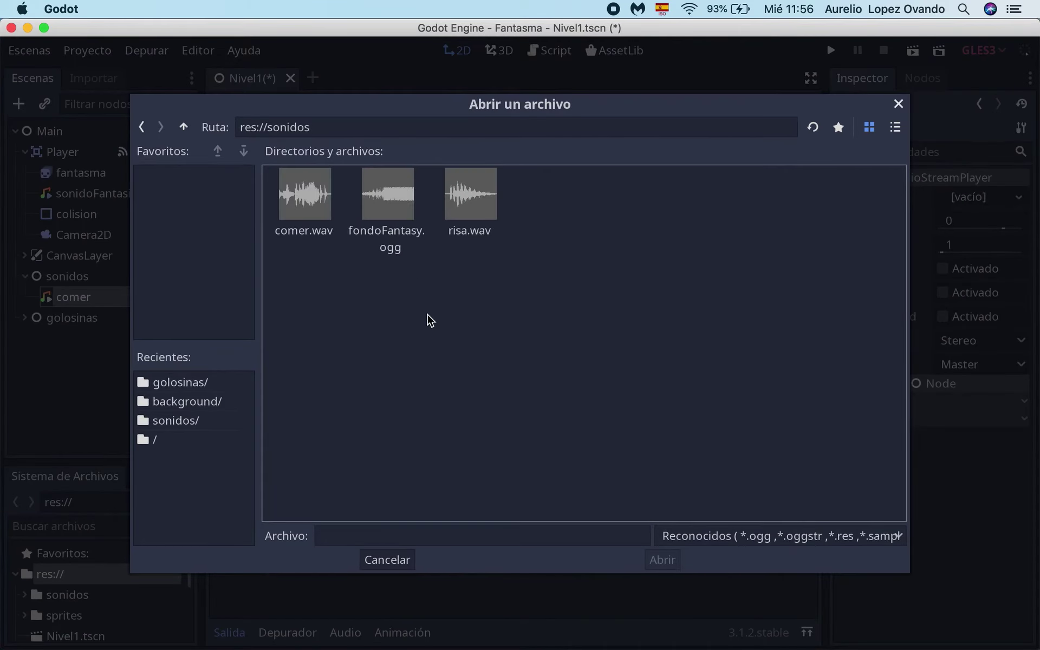
{"action": "left_click", "coordinate": [298, 213]}
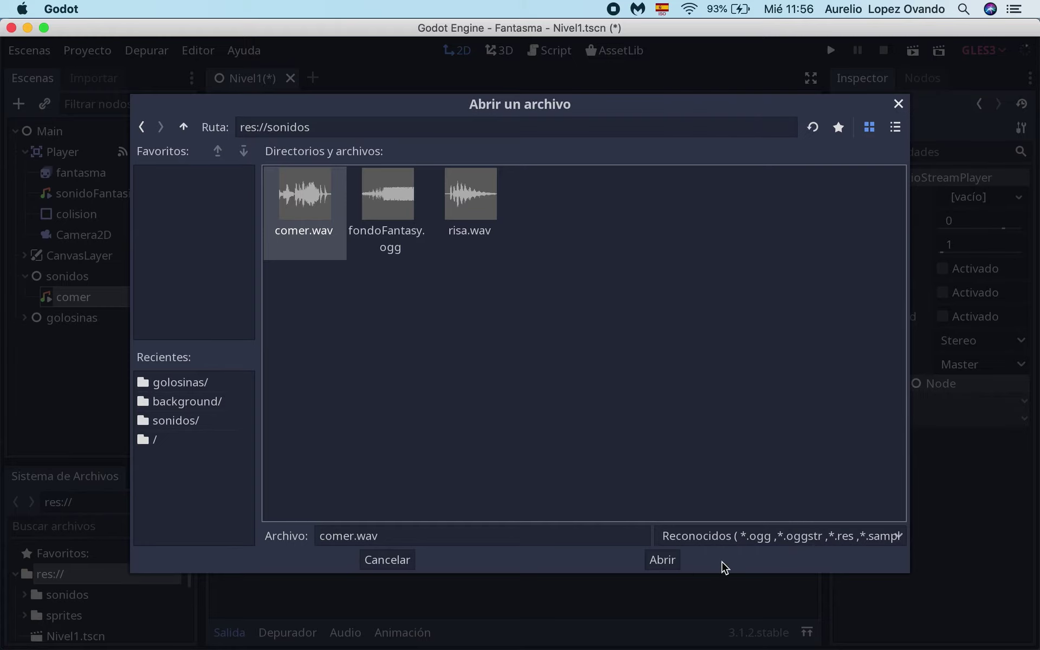
{"action": "left_click", "coordinate": [669, 566]}
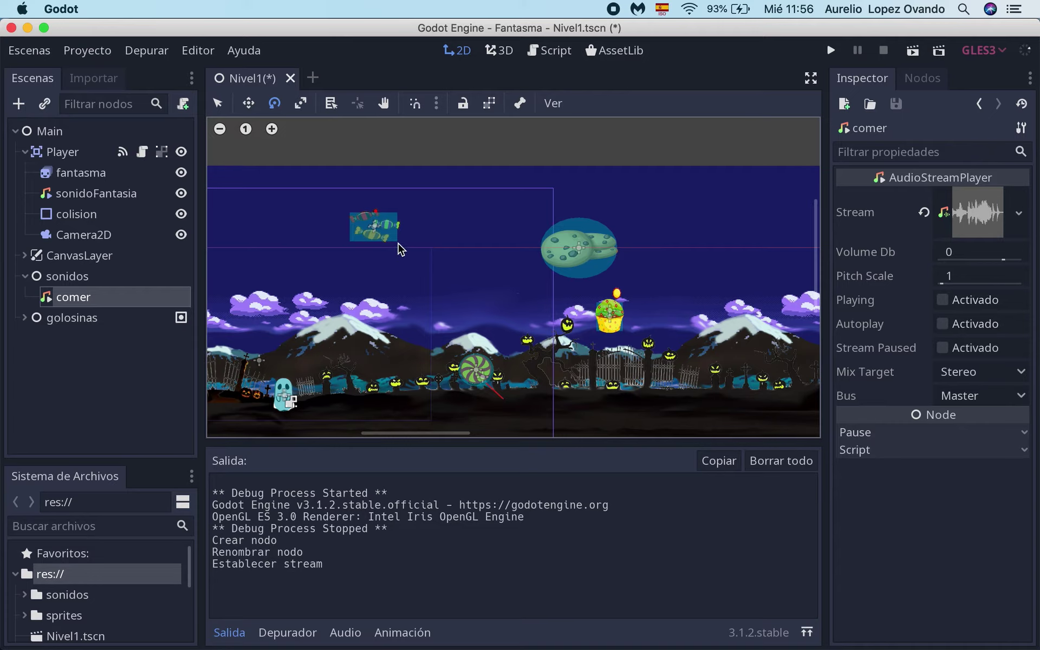
{"action": "left_click", "coordinate": [142, 154]}
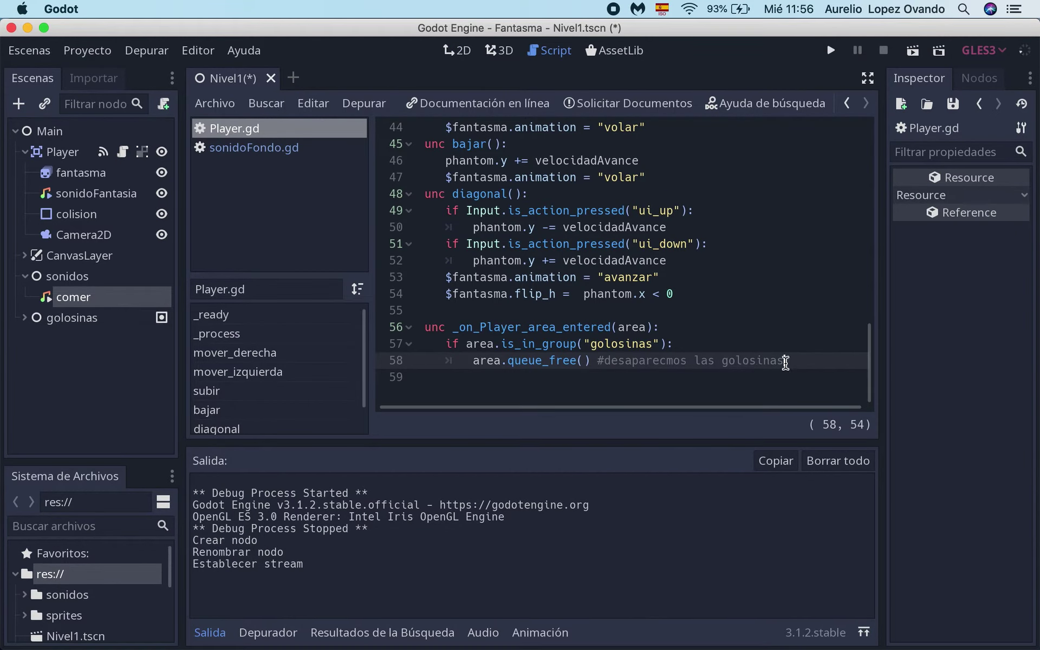
- Insert a blank line 58 above area.queue_free() in Player.gd
{"action": "key", "text": "Home"}
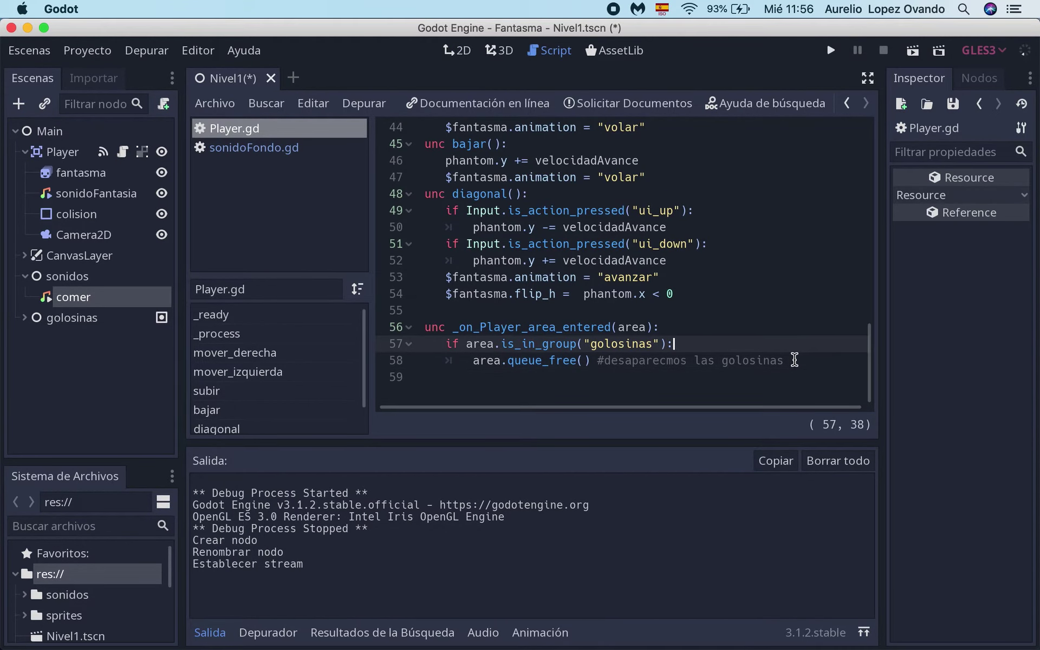
{"action": "key", "text": "Return"}
{"action": "key", "text": "Up"}
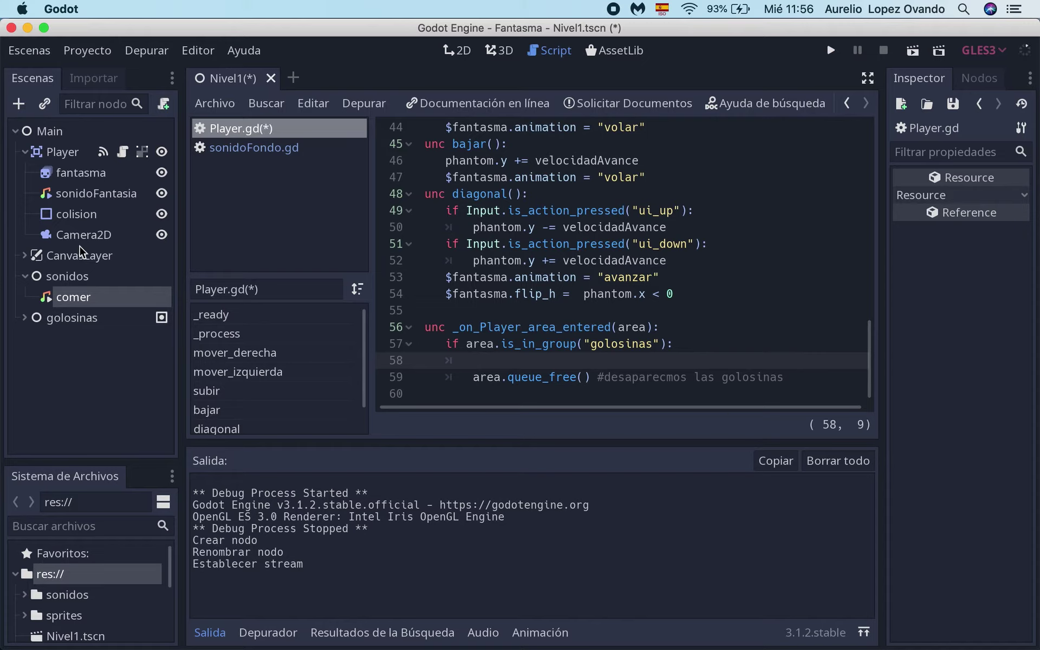
{"action": "left_click", "coordinate": [16, 131]}
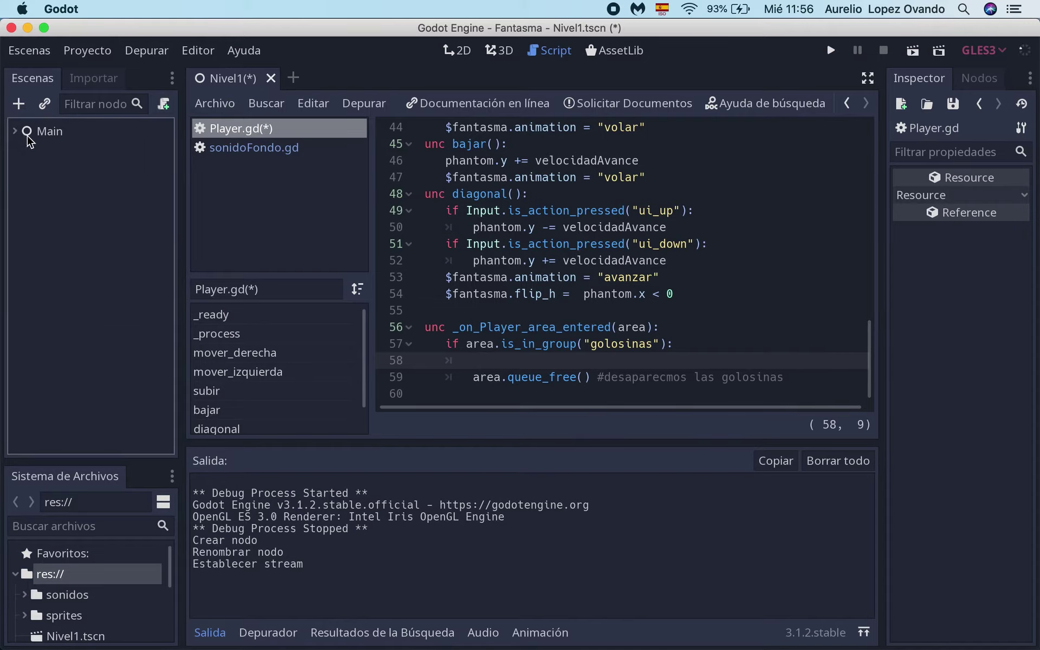
{"action": "left_click", "coordinate": [16, 131]}
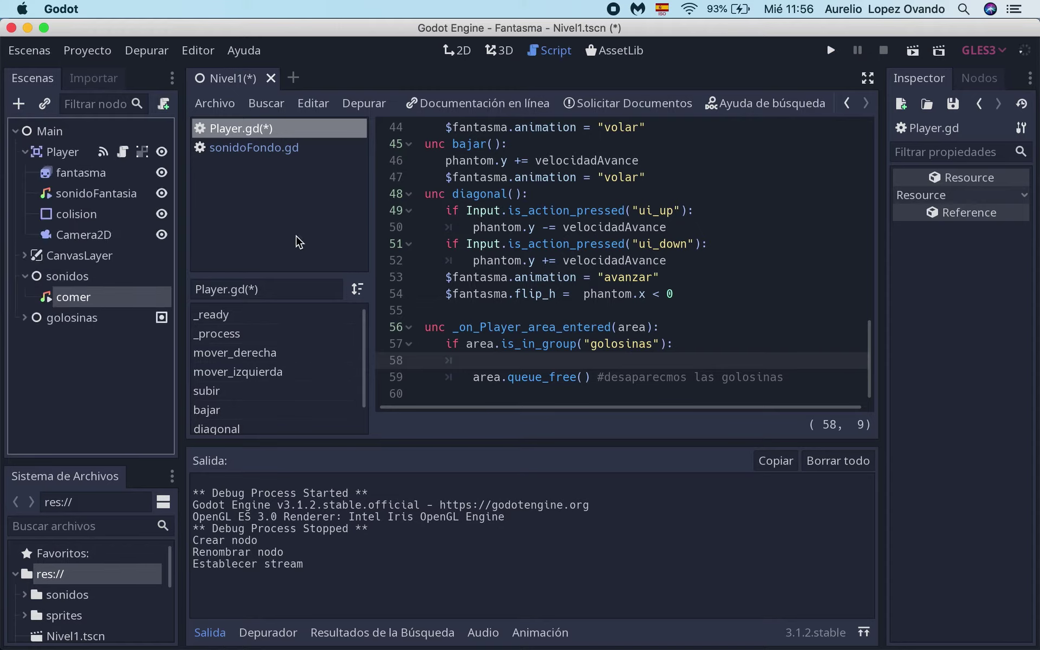
{"action": "left_click", "coordinate": [480, 362]}
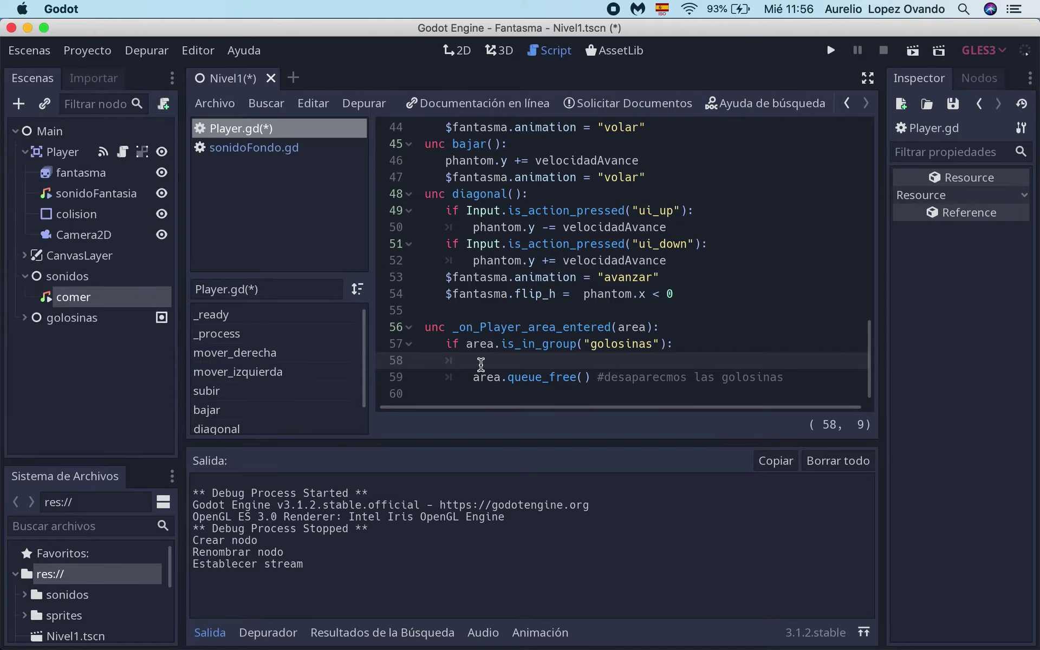
- Type get_tree().get_nodes_in_group( on line 58 using autocomplete
{"action": "type", "text": "get_tree"}
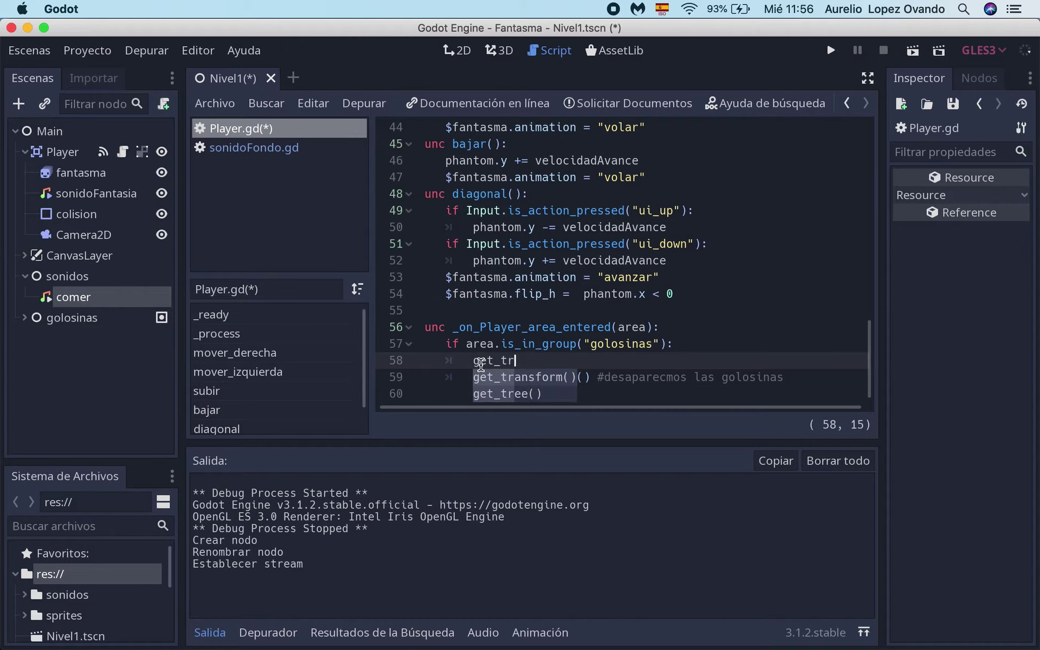
{"action": "key", "text": "Return"}
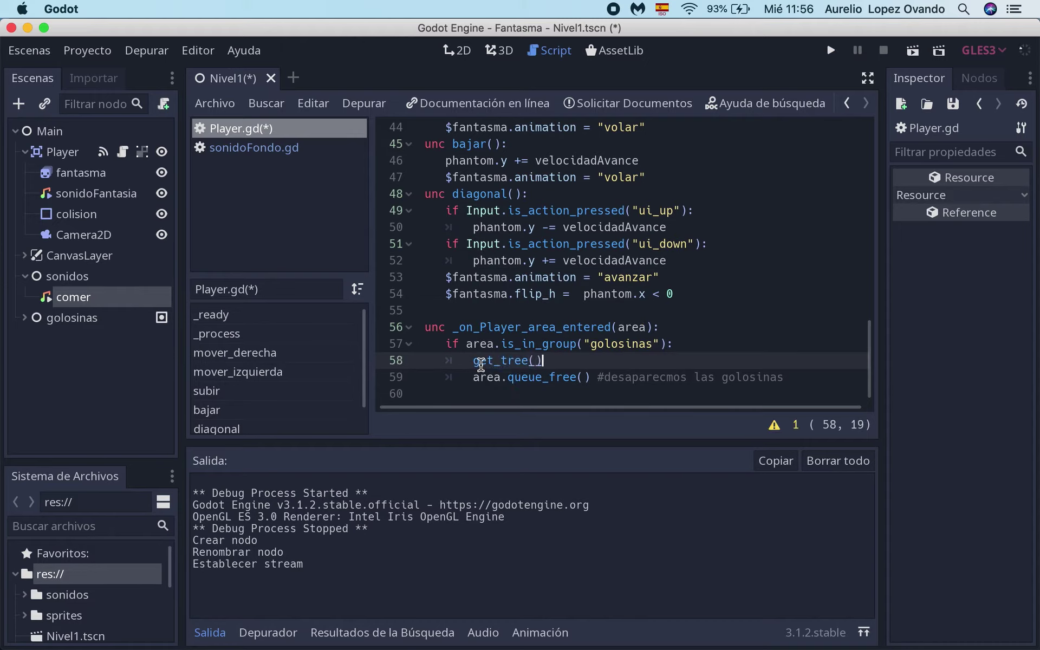
{"action": "type", "text": ".get"}
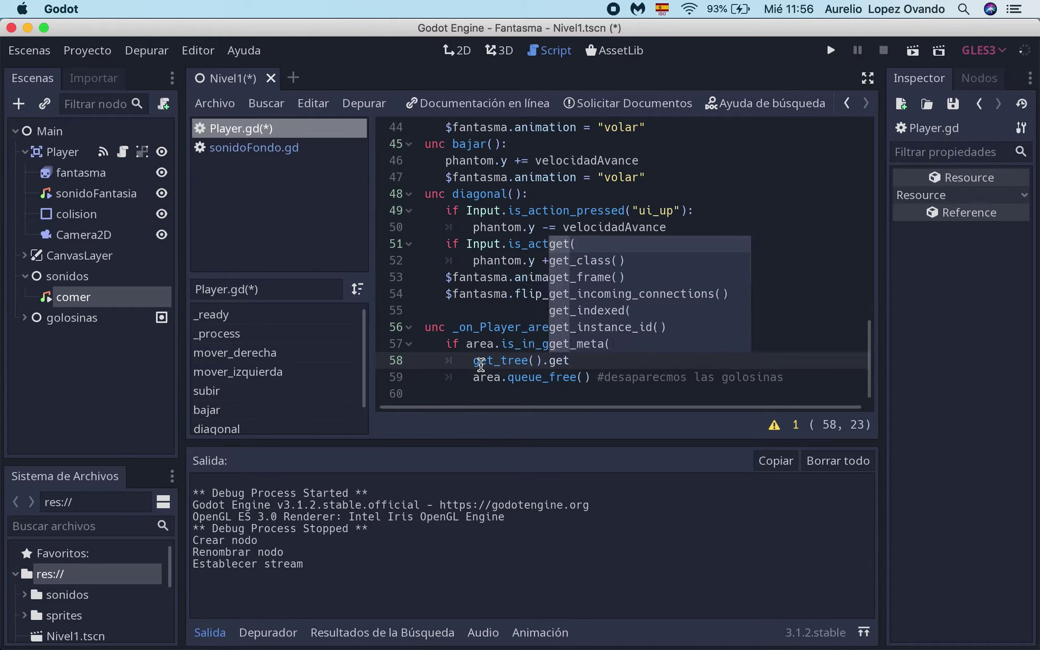
{"action": "type", "text": "_nodes"}
{"action": "key", "text": "Return"}
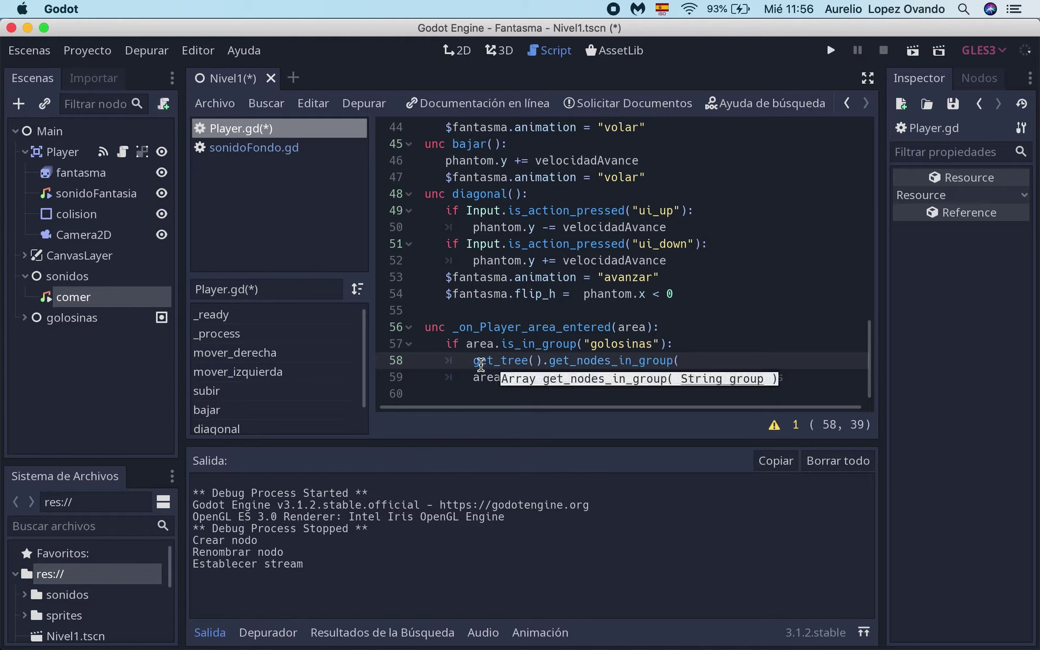
- Check the sonidos node's name in the Scene tree, then return to line 58
{"action": "left_click", "coordinate": [24, 152]}
{"action": "left_click", "coordinate": [51, 154]}
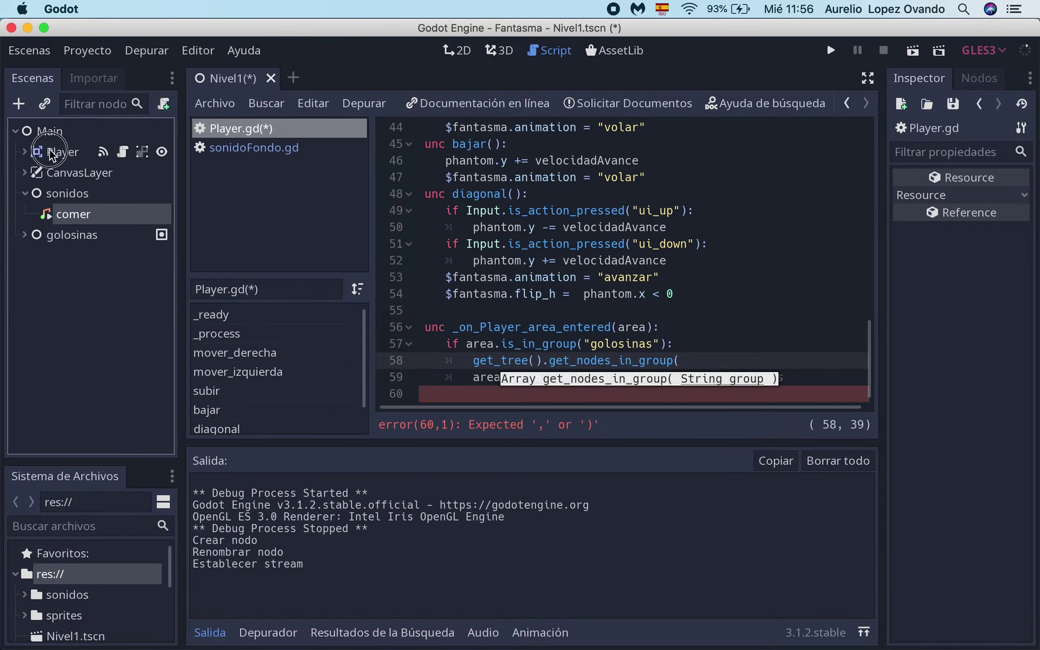
{"action": "left_click", "coordinate": [25, 193]}
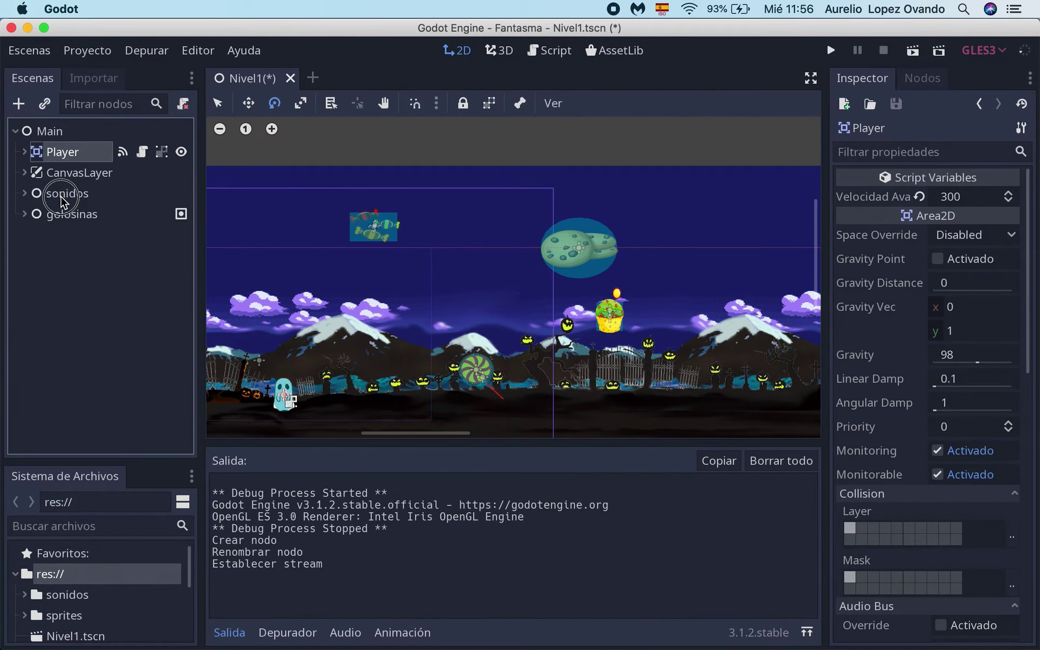
{"action": "left_click", "coordinate": [62, 198]}
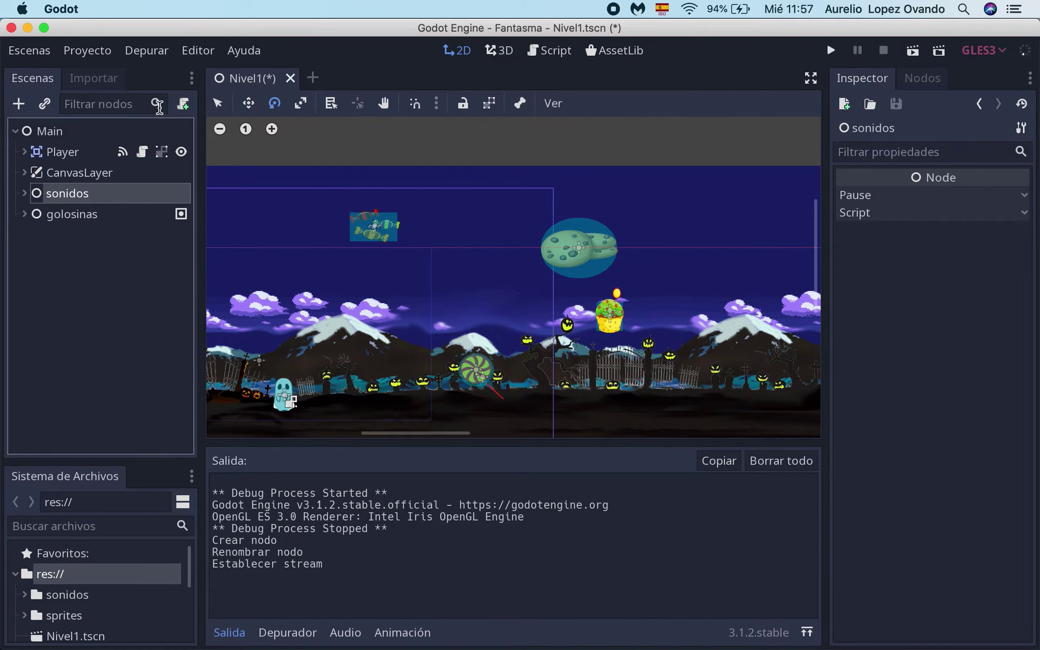
{"action": "left_click", "coordinate": [143, 152]}
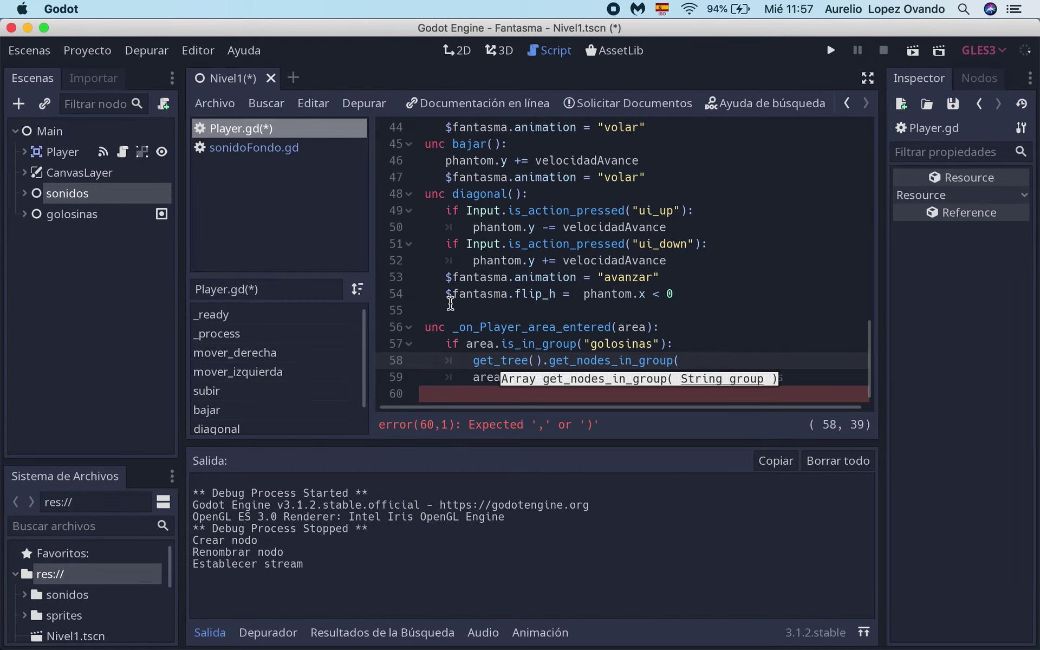
{"action": "left_click", "coordinate": [639, 360]}
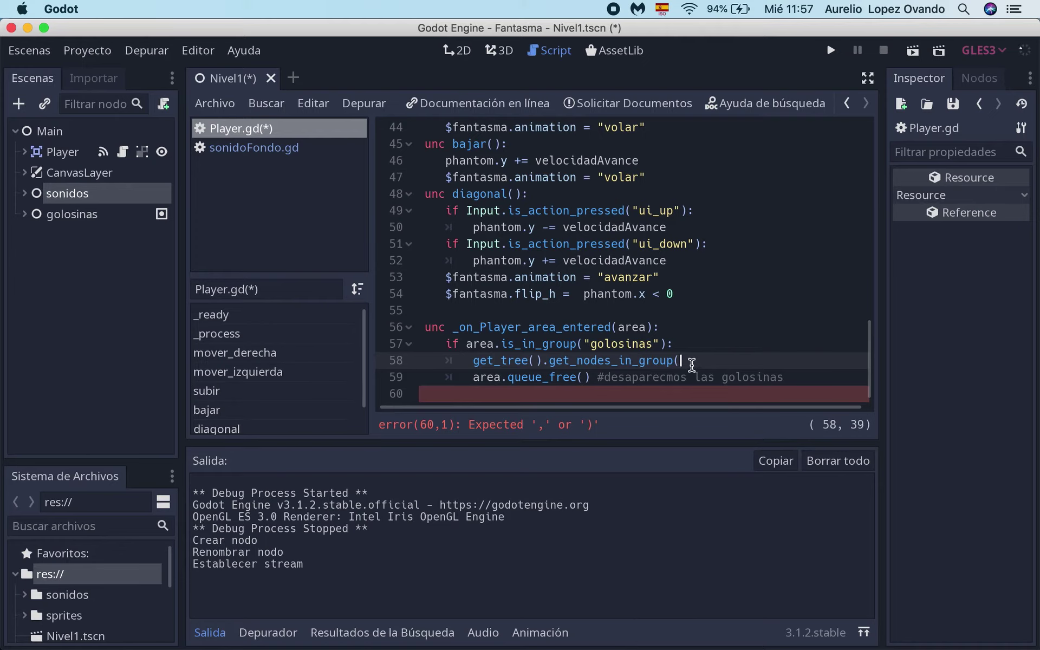
- Continue line 58 with ("sonidos")[0].get_nodes("comer"), checking the comer child under sonidos
{"action": "type", "text": "\""}
{"action": "type", "text": "sonid"}
{"action": "type", "text": "os\""}
{"action": "type", "text": ")"}
{"action": "type", "text": "[]"}
{"action": "type", "text": "0"}
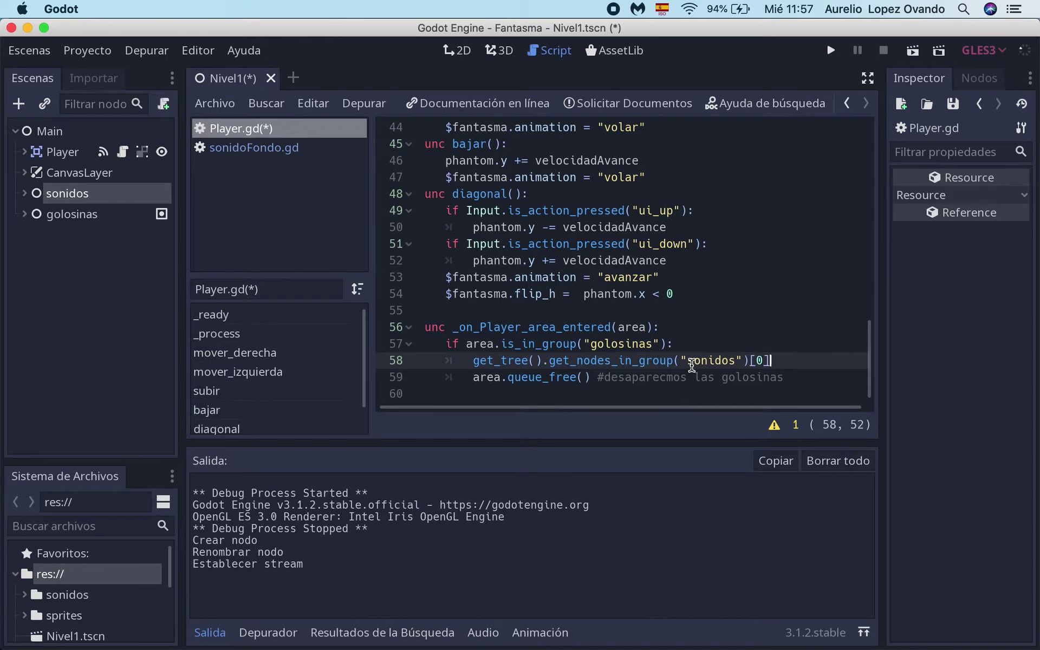
{"action": "left_click", "coordinate": [25, 193]}
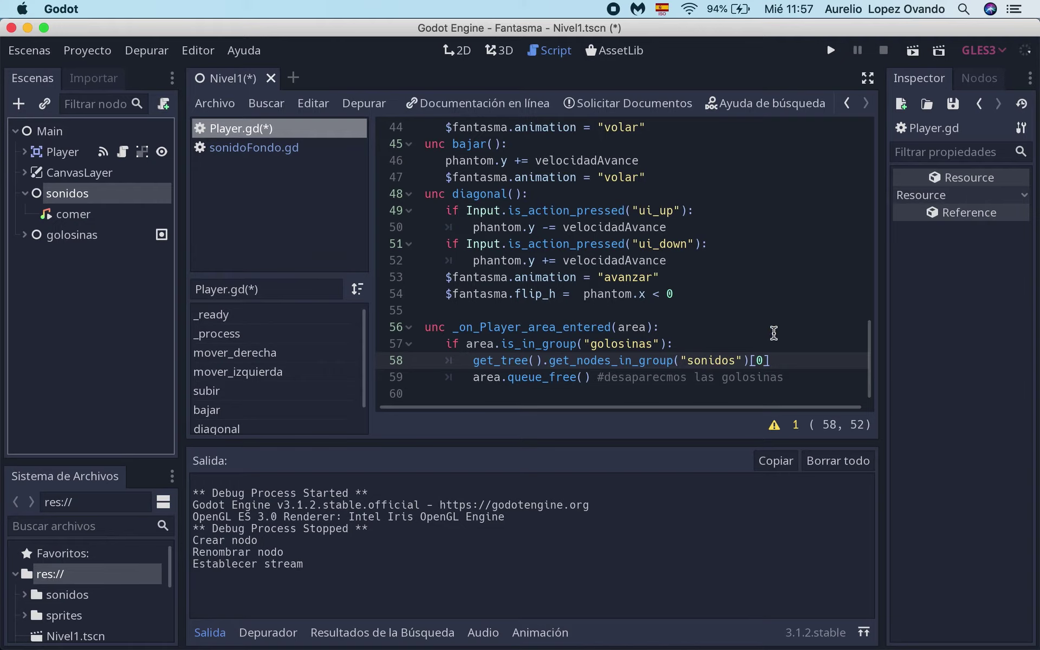
{"action": "left_click", "coordinate": [787, 365]}
{"action": "type", "text": ".get_no"}
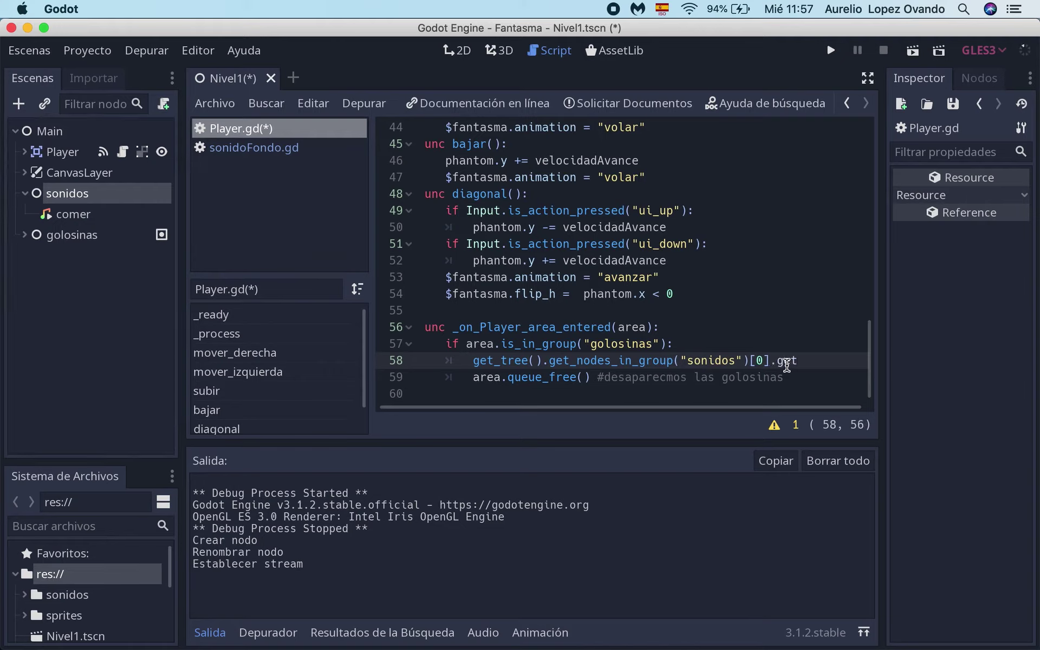
{"action": "type", "text": "des"}
{"action": "type", "text": "("}
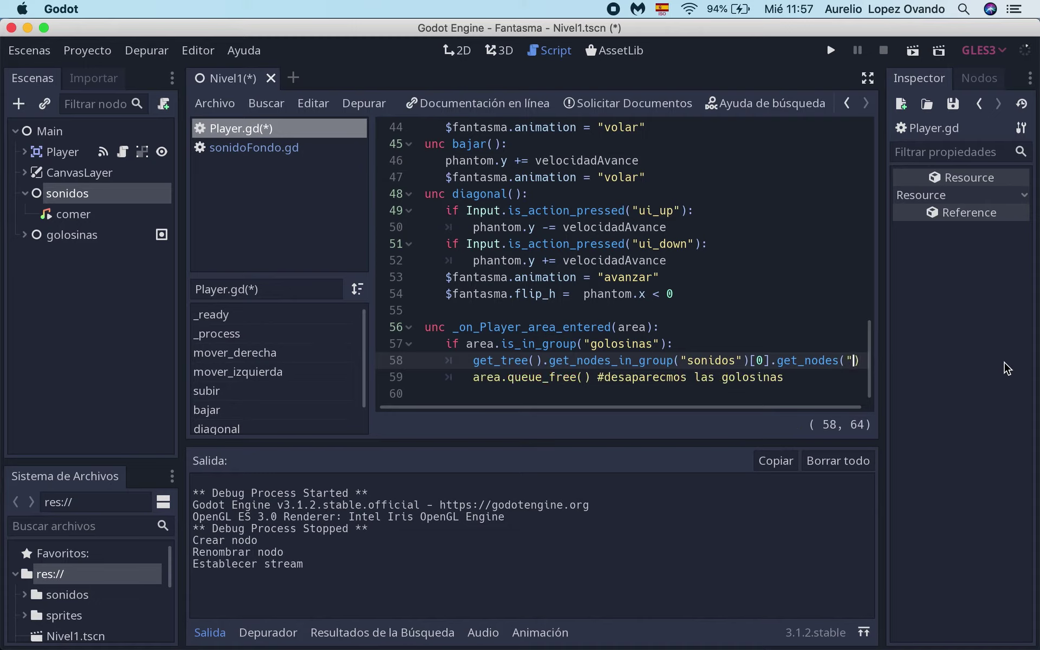
{"action": "type", "text": "\"\""}
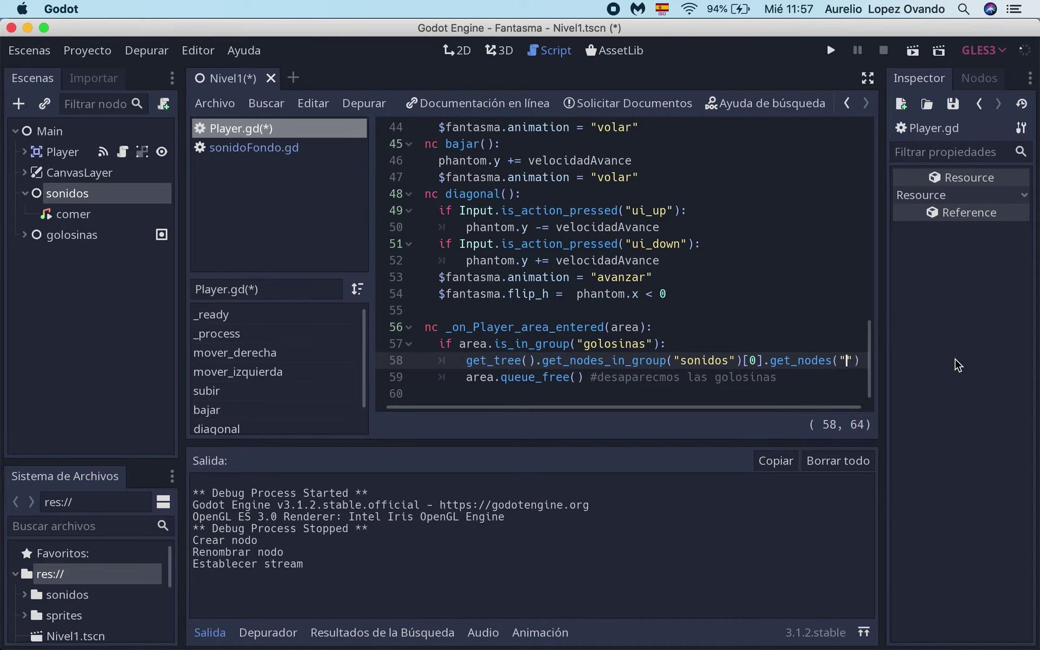
{"action": "type", "text": "comer"}
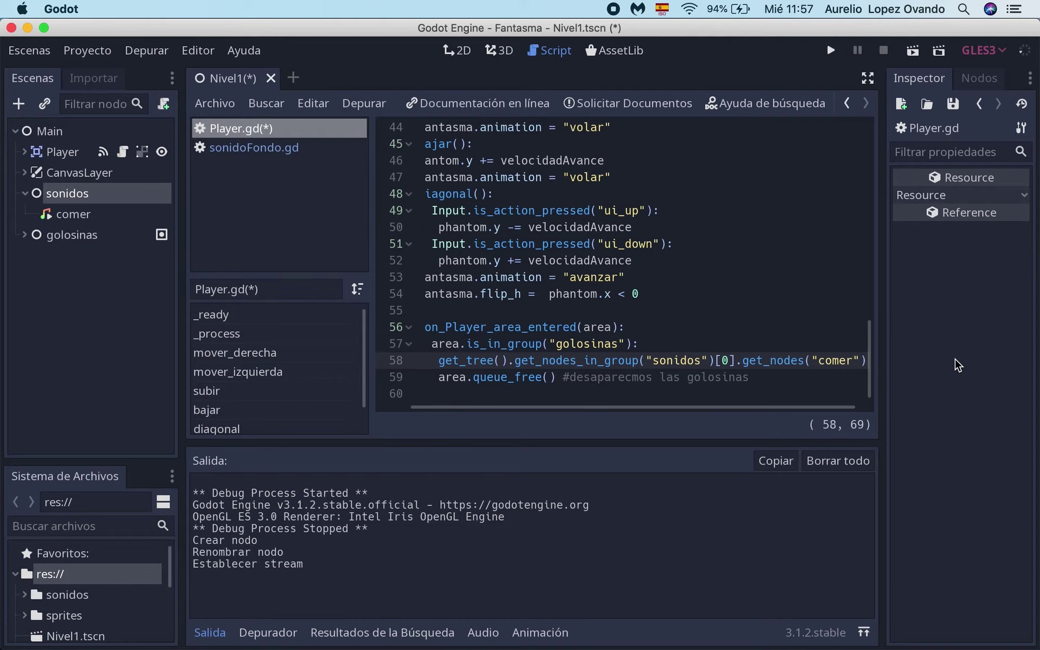
{"action": "key", "text": "Down"}
{"action": "key", "text": "Home"}
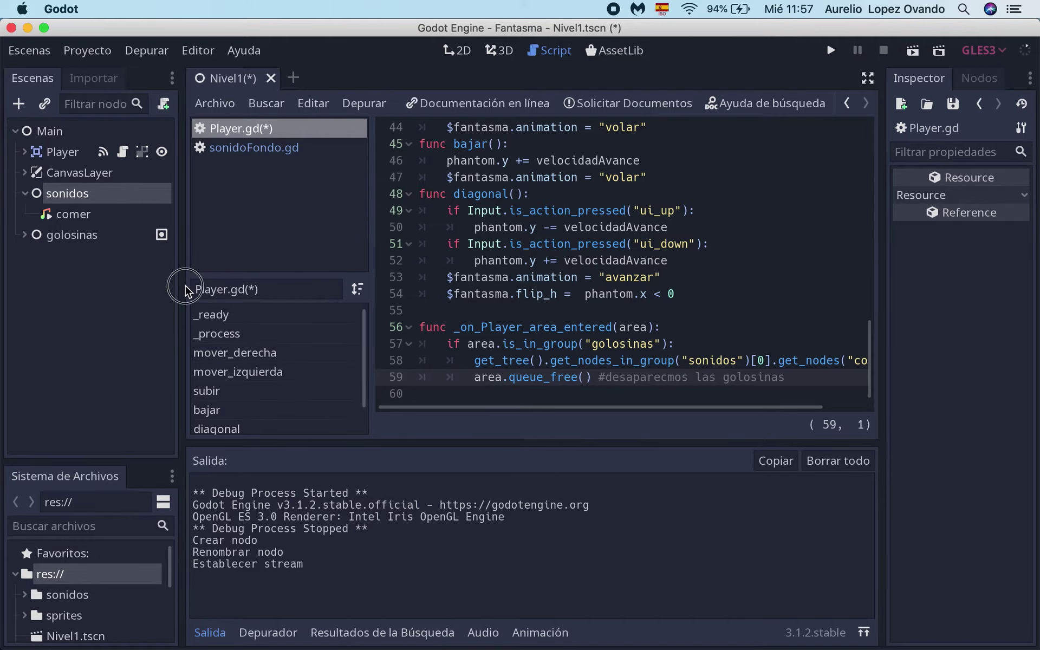
- Widen the code area and append .play() to the end of line 58
{"action": "left_click_drag", "start_coordinate": [183, 287], "coordinate": [131, 285]}
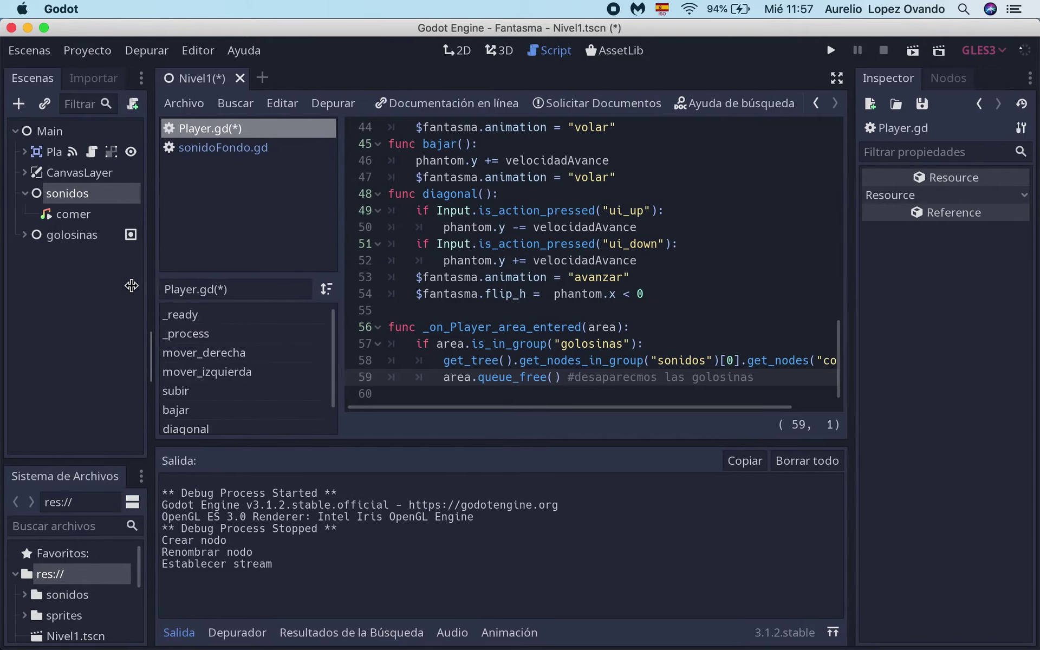
{"action": "scroll", "coordinate": [623, 410], "scroll_direction": "right", "scroll_amount": 3}
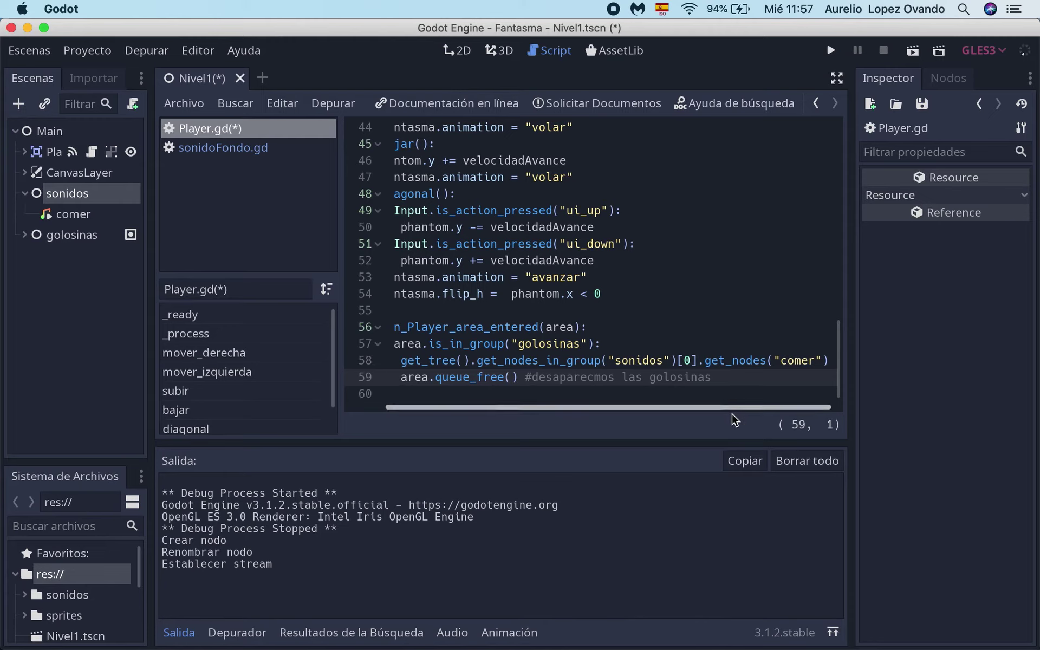
{"action": "left_click", "coordinate": [830, 361]}
{"action": "type", "text": ".p"}
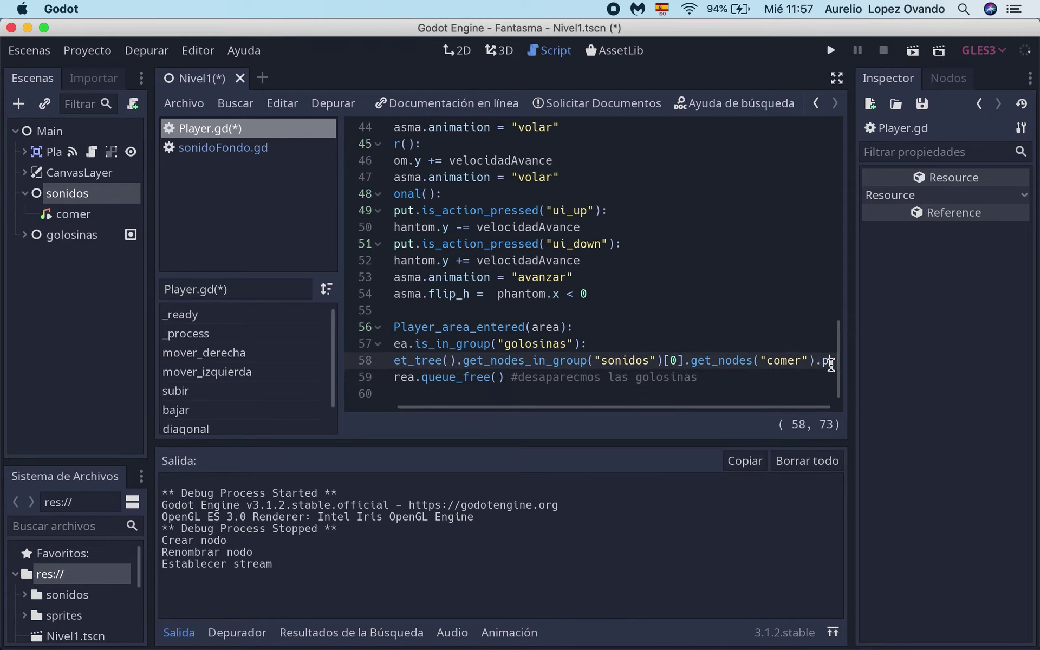
{"action": "type", "text": "lay"}
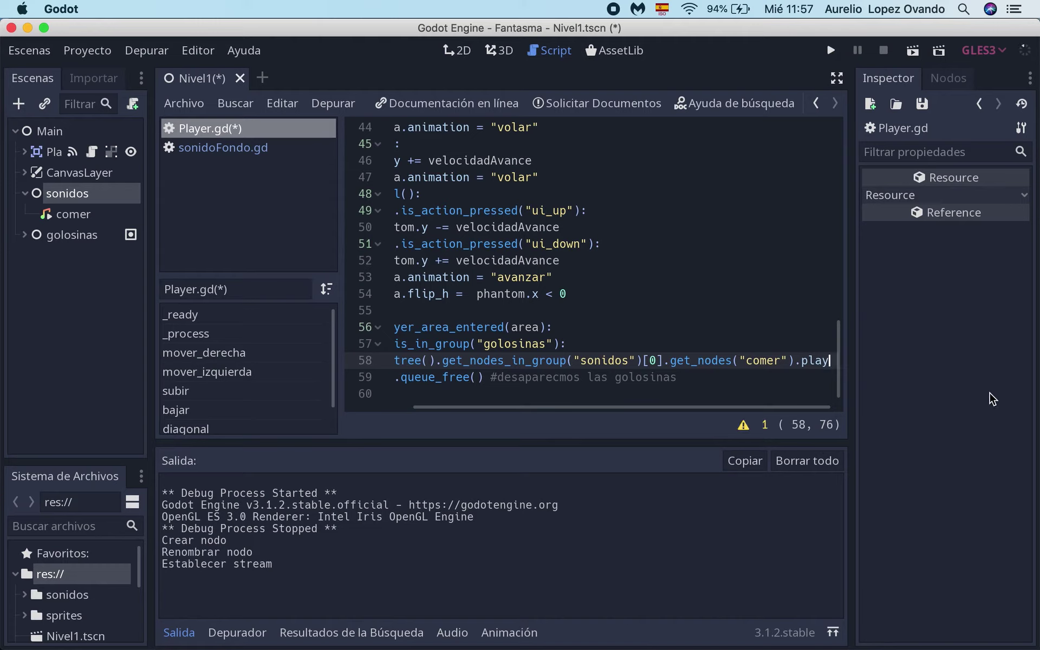
{"action": "type", "text": "()"}
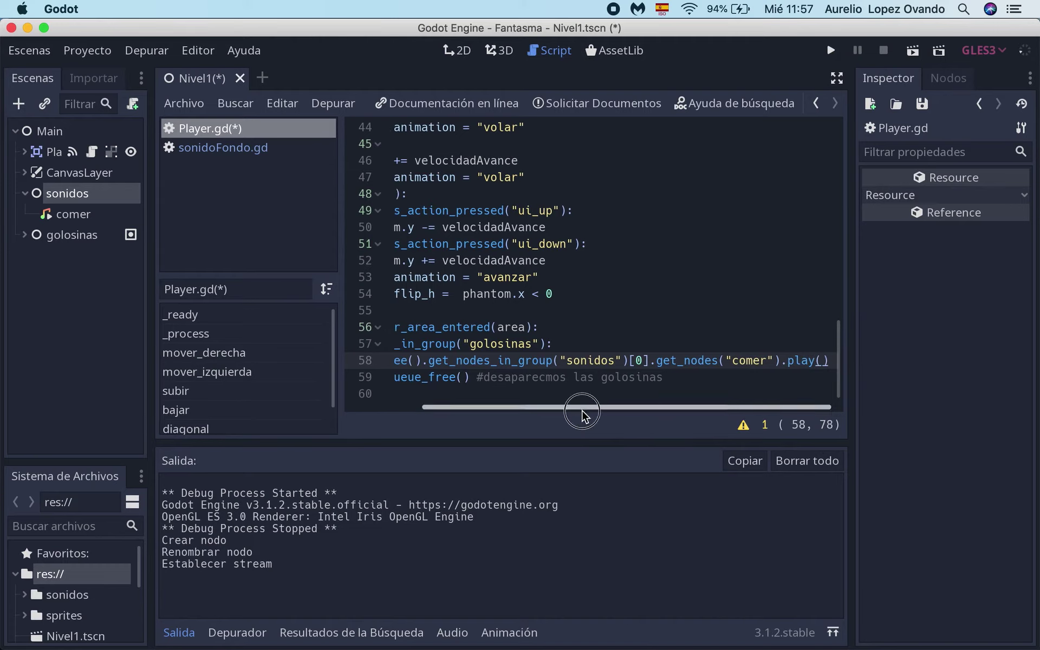
{"action": "left_click_drag", "start_coordinate": [585, 406], "coordinate": [453, 407]}
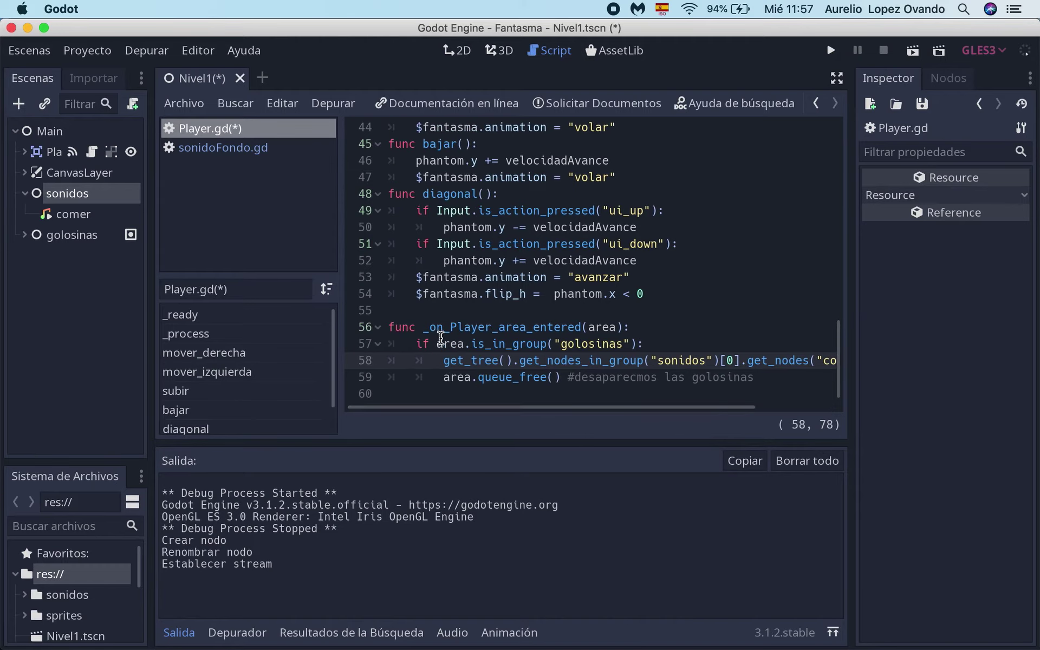
{"action": "left_click_drag", "start_coordinate": [442, 362], "coordinate": [479, 361]}
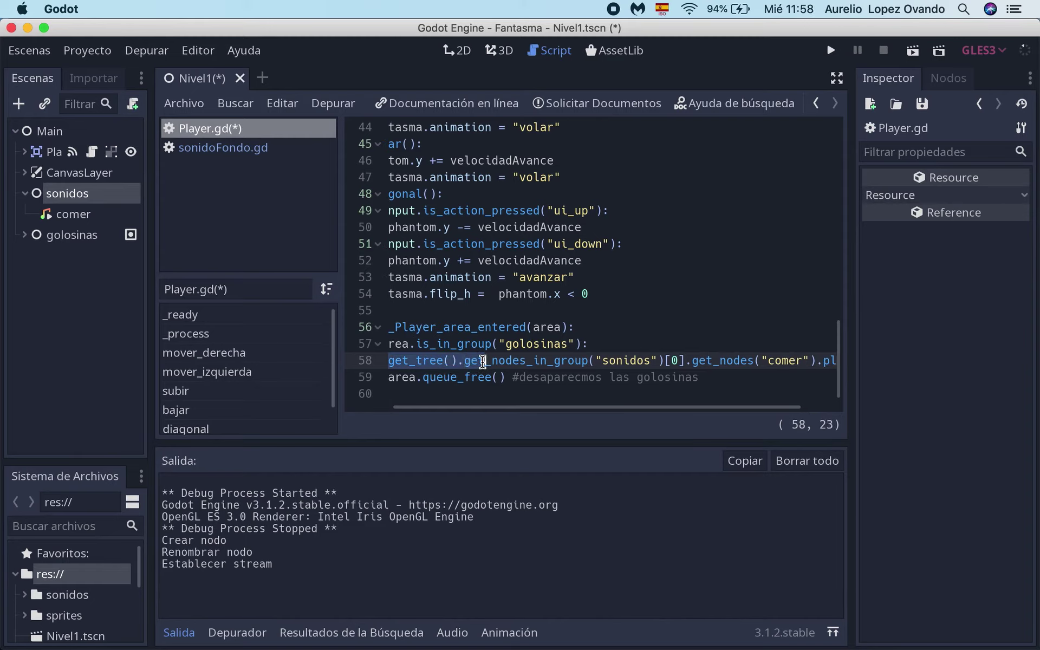
- Verify the sonidos node and its comer child, then save and run the game
{"action": "left_click", "coordinate": [18, 134]}
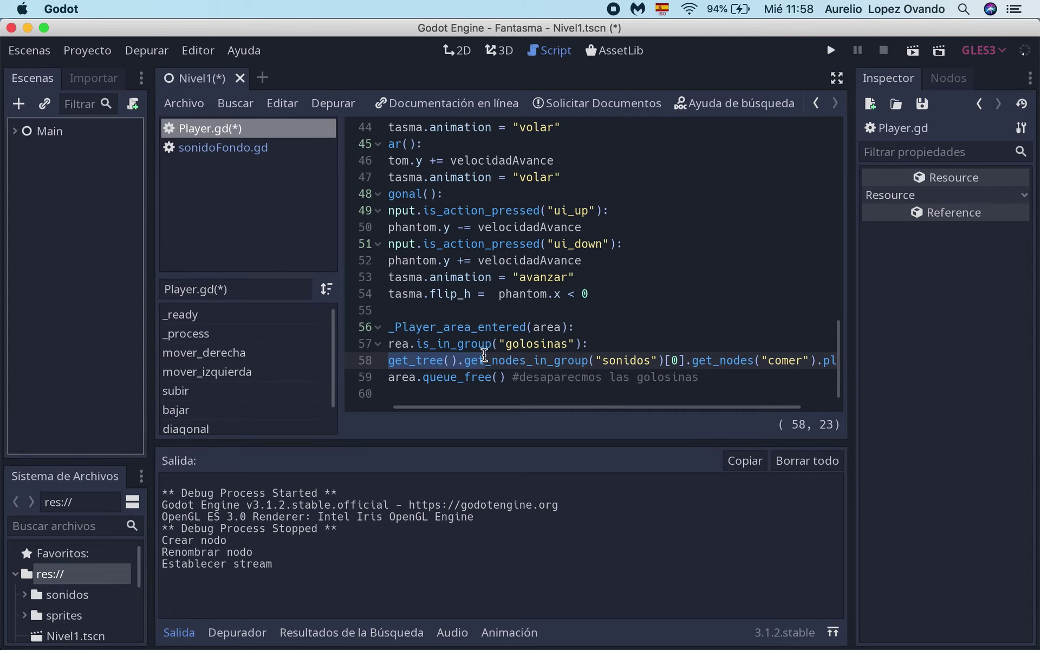
{"action": "left_click", "coordinate": [15, 131]}
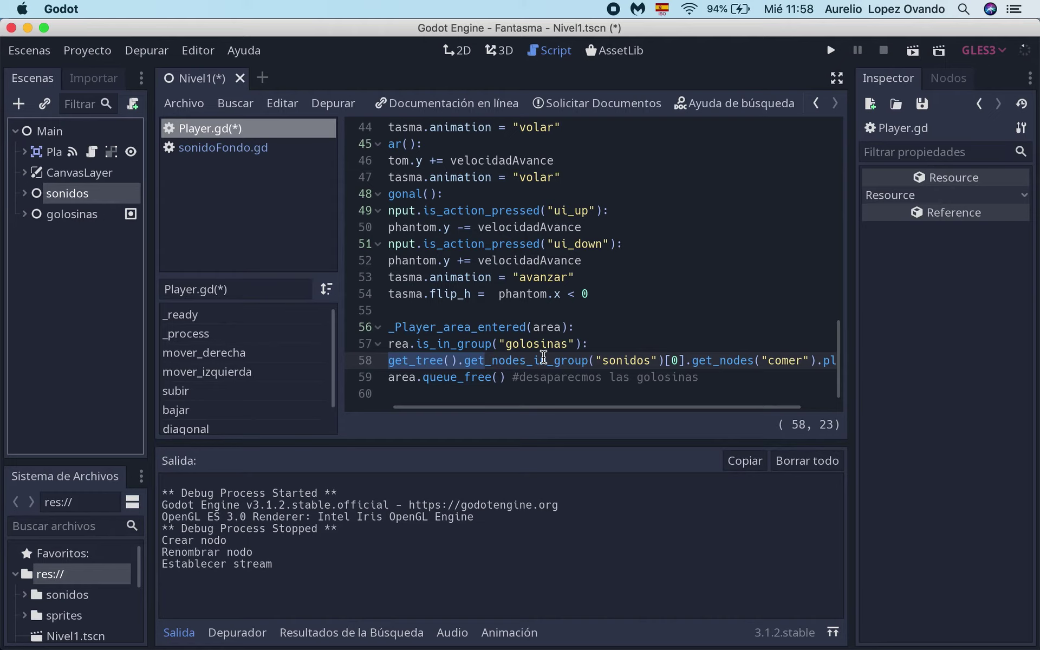
{"action": "left_click", "coordinate": [637, 364]}
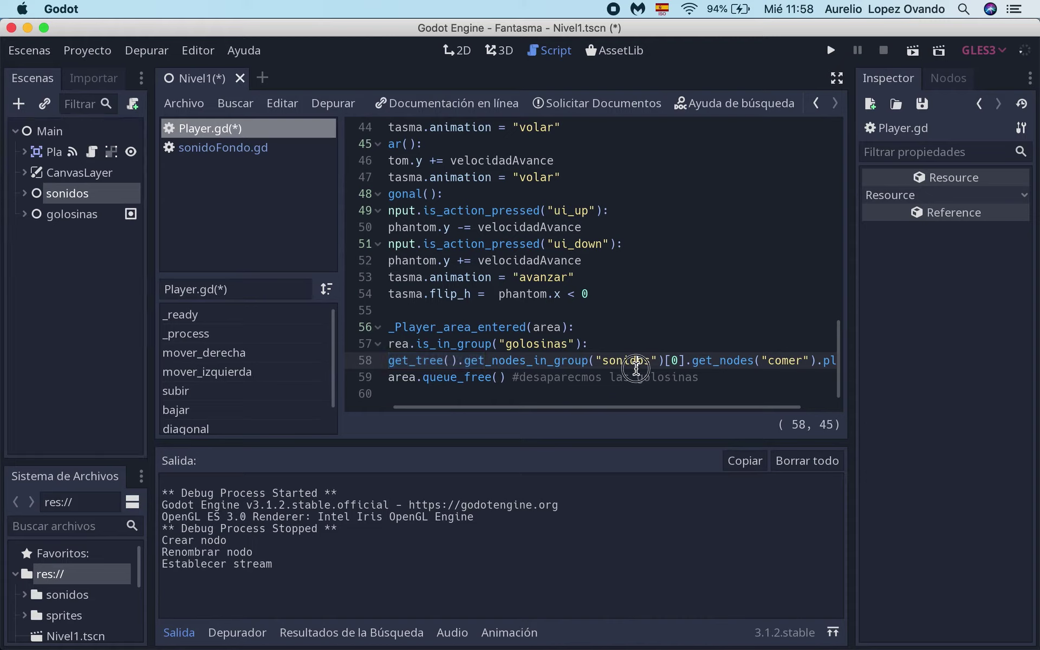
{"action": "left_click", "coordinate": [24, 193]}
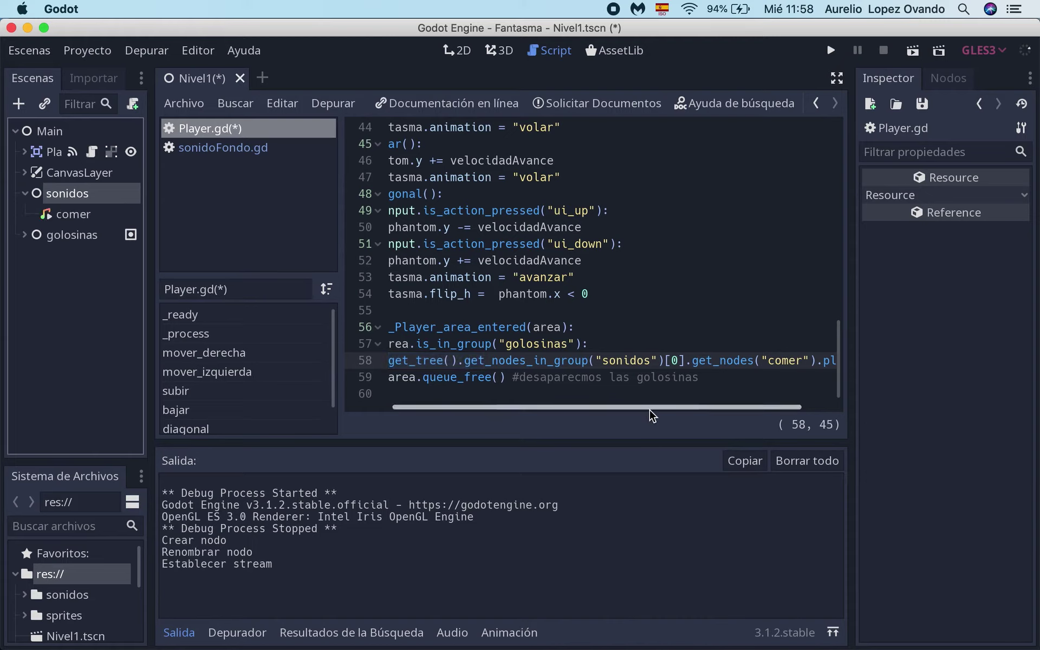
{"action": "left_click_drag", "start_coordinate": [666, 408], "coordinate": [731, 407]}
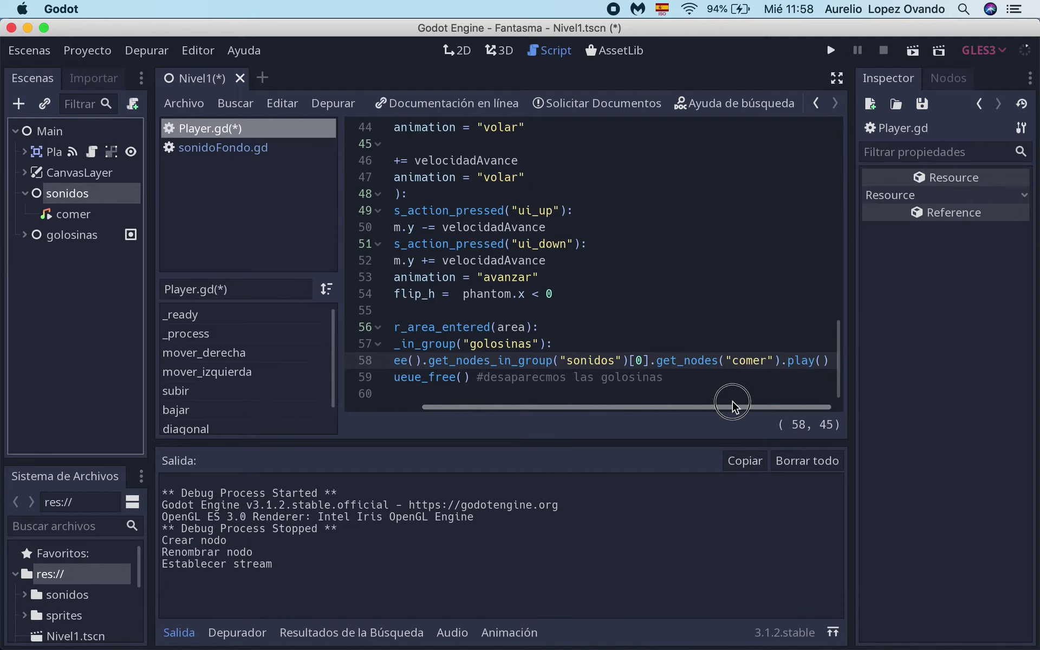
{"action": "left_click", "coordinate": [75, 220]}
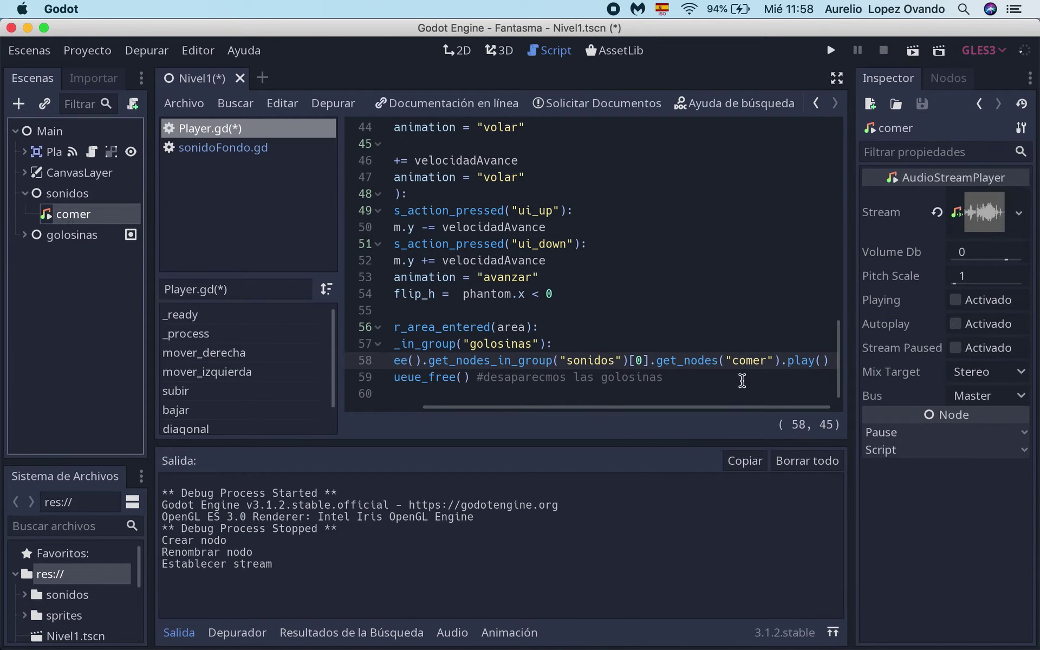
{"action": "left_click", "coordinate": [830, 51]}
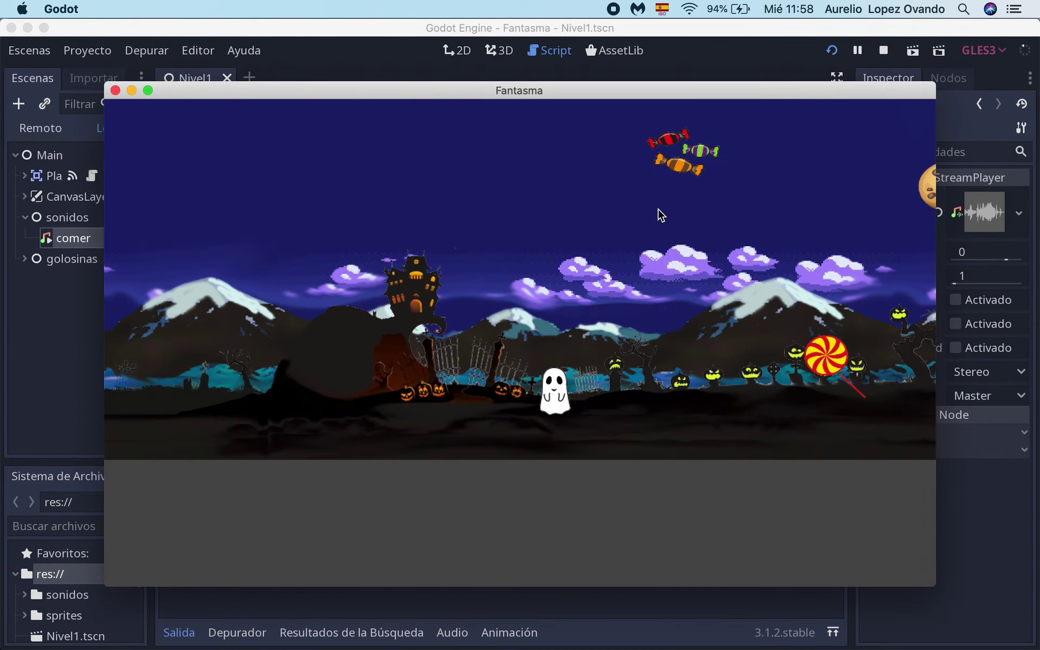
- Fly the ghost up and right into the candies
{"action": "key", "text": "Up"}
{"action": "key", "text": "Right"}
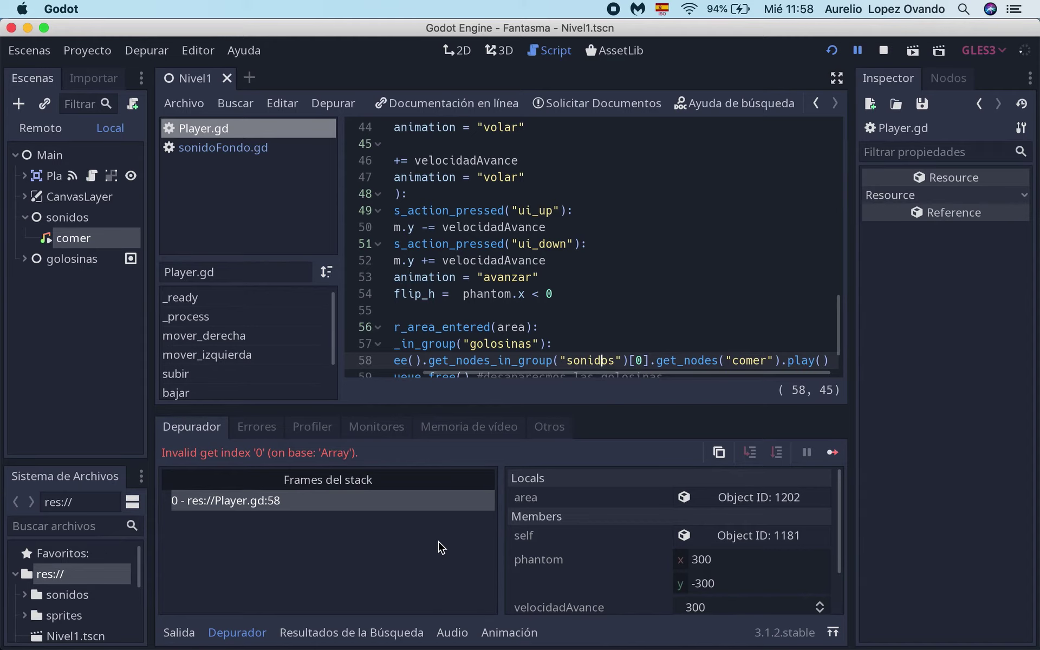
{"action": "scroll", "coordinate": [547, 314], "scroll_direction": "down", "scroll_amount": 2}
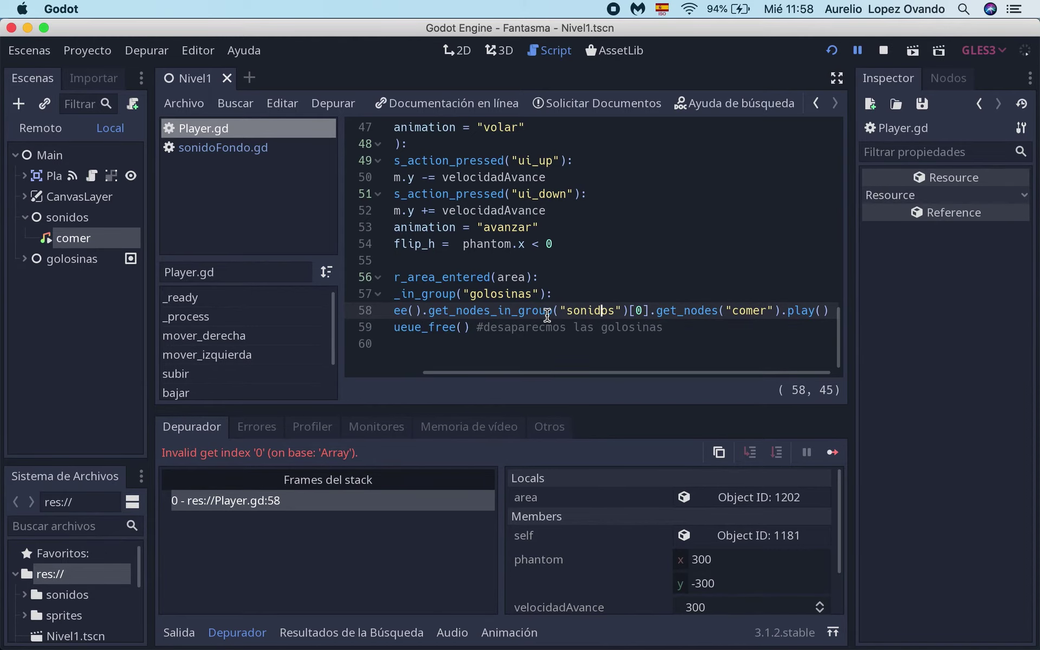
- Bring the game window forward and stop the run after the Player.gd:58 error
{"action": "key", "text": "ctrl+Up"}
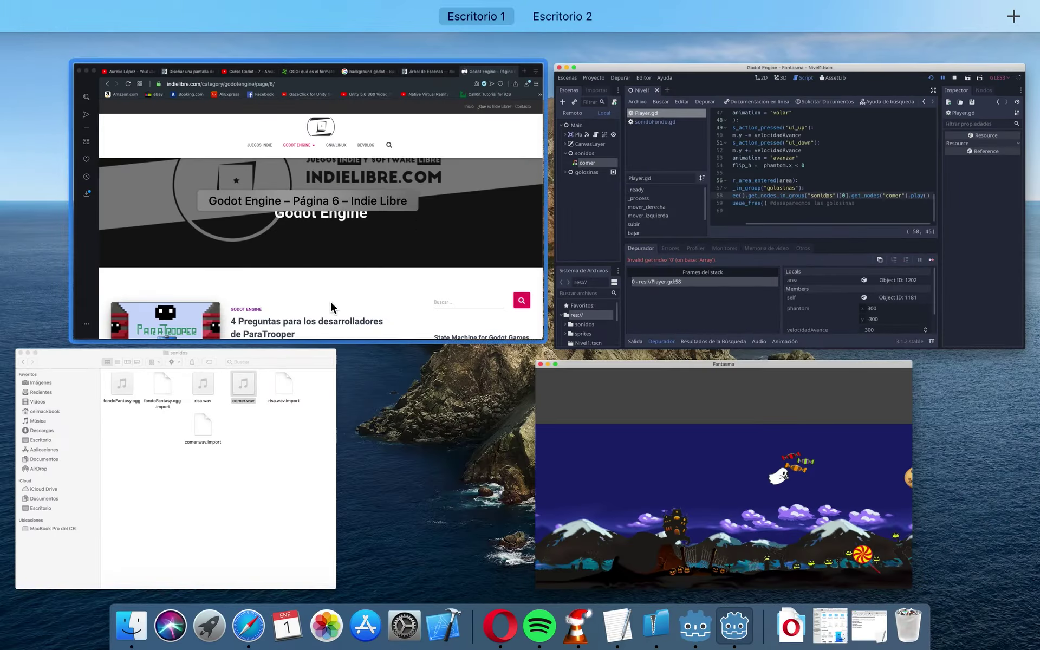
{"action": "left_click", "coordinate": [714, 494]}
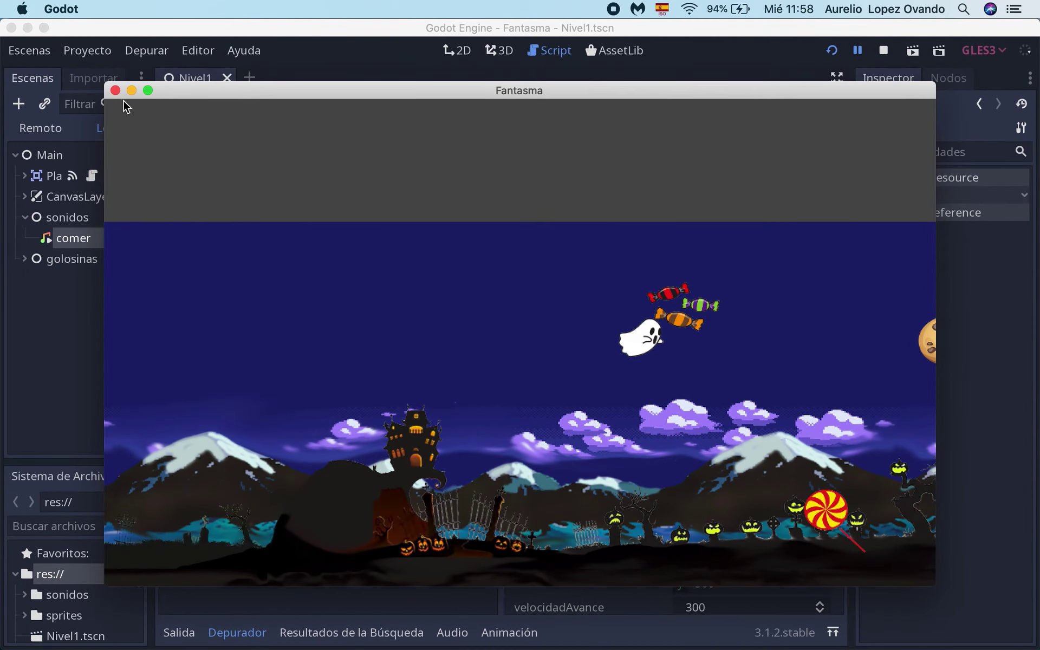
{"action": "left_click", "coordinate": [358, 2]}
{"action": "left_click", "coordinate": [882, 52]}
{"action": "left_click", "coordinate": [886, 56]}
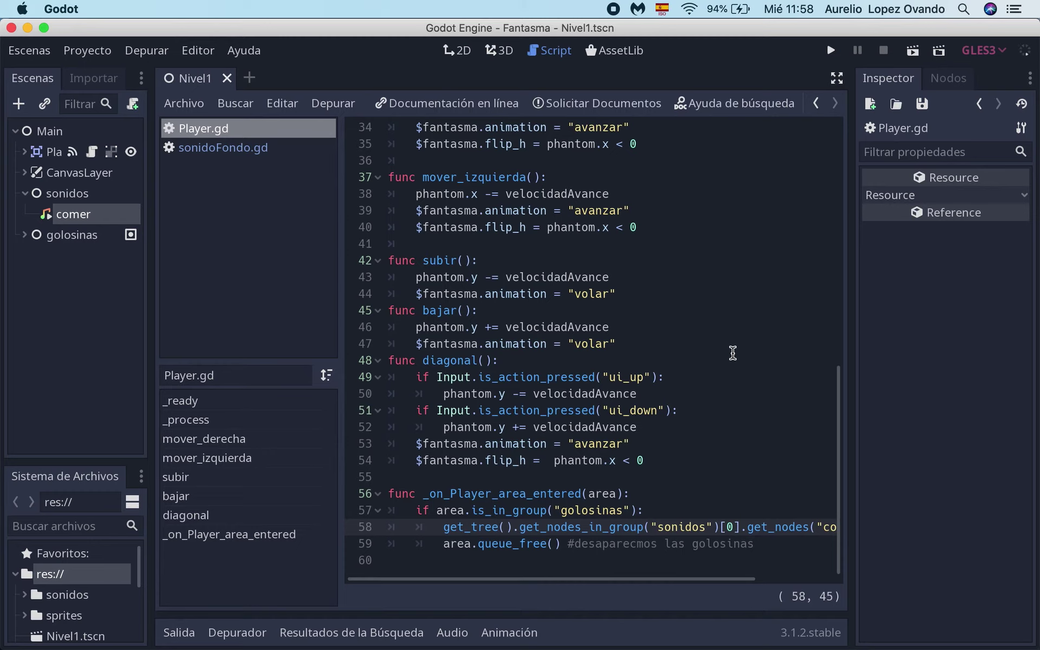
{"action": "scroll", "coordinate": [686, 462], "scroll_direction": "right", "scroll_amount": 5}
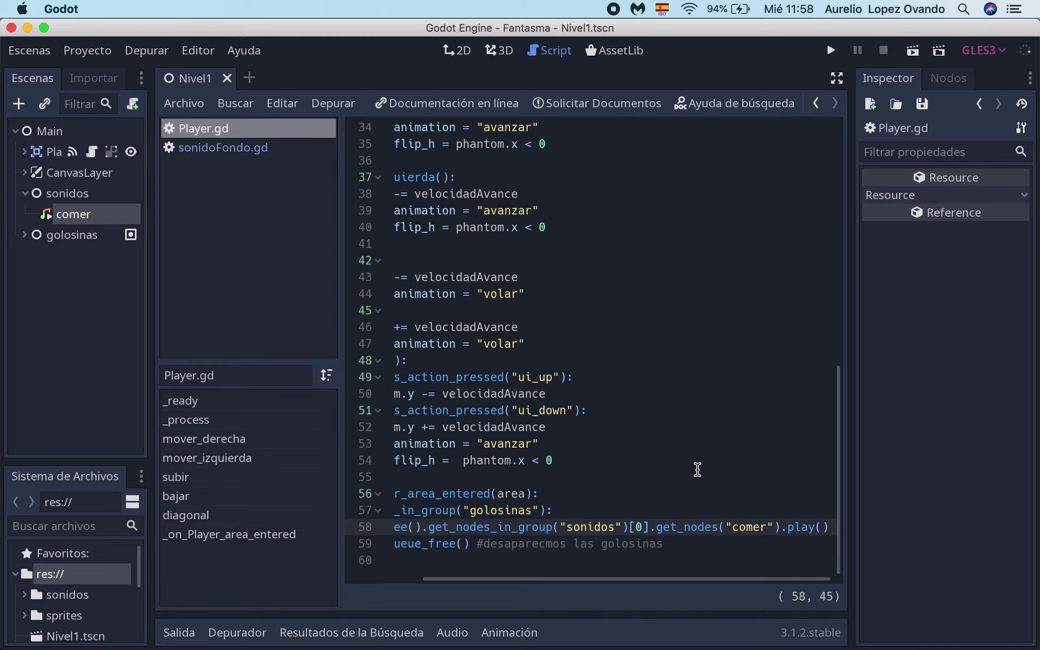
- Change get_nodes to get_node on line 58 and rerun the game, flying the ghost up
{"action": "left_click", "coordinate": [723, 528]}
{"action": "key", "text": "BackSpace"}
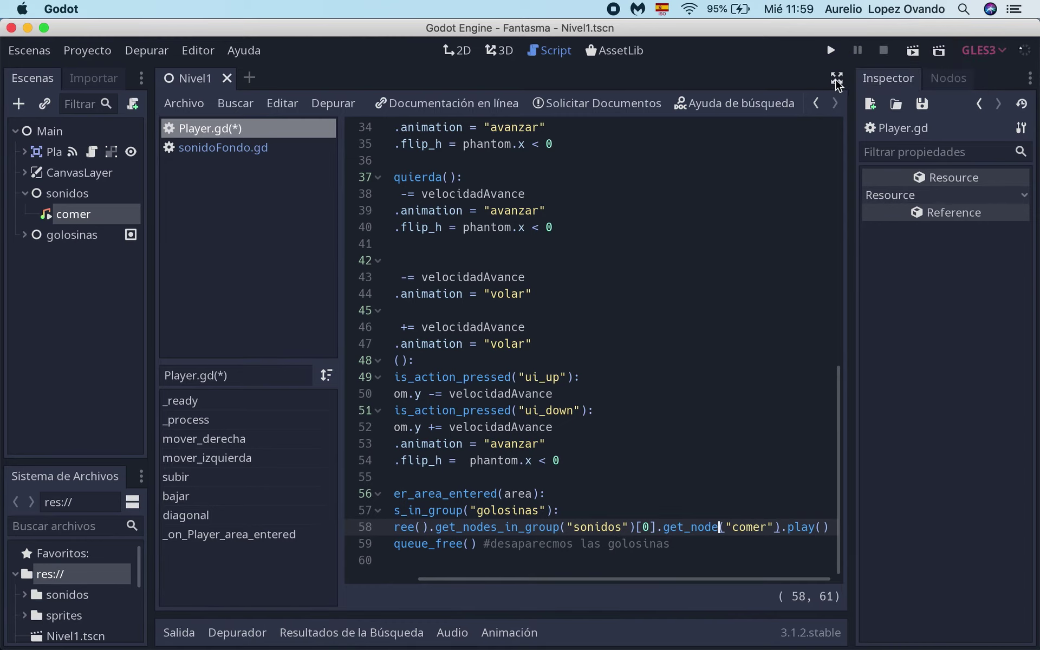
{"action": "left_click", "coordinate": [830, 51]}
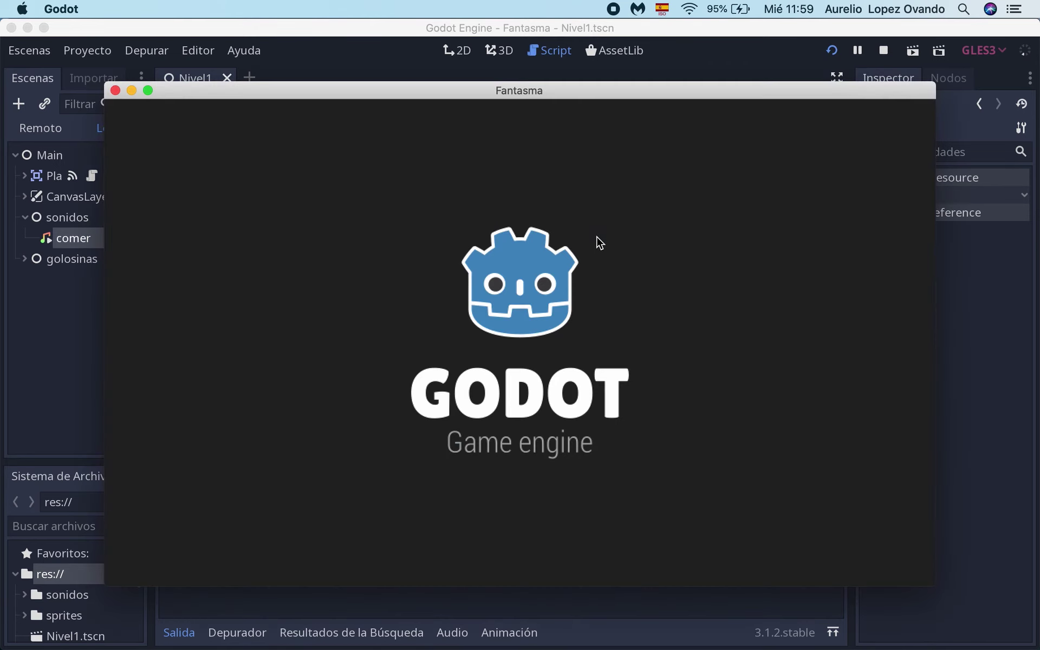
{"action": "key", "text": "space"}
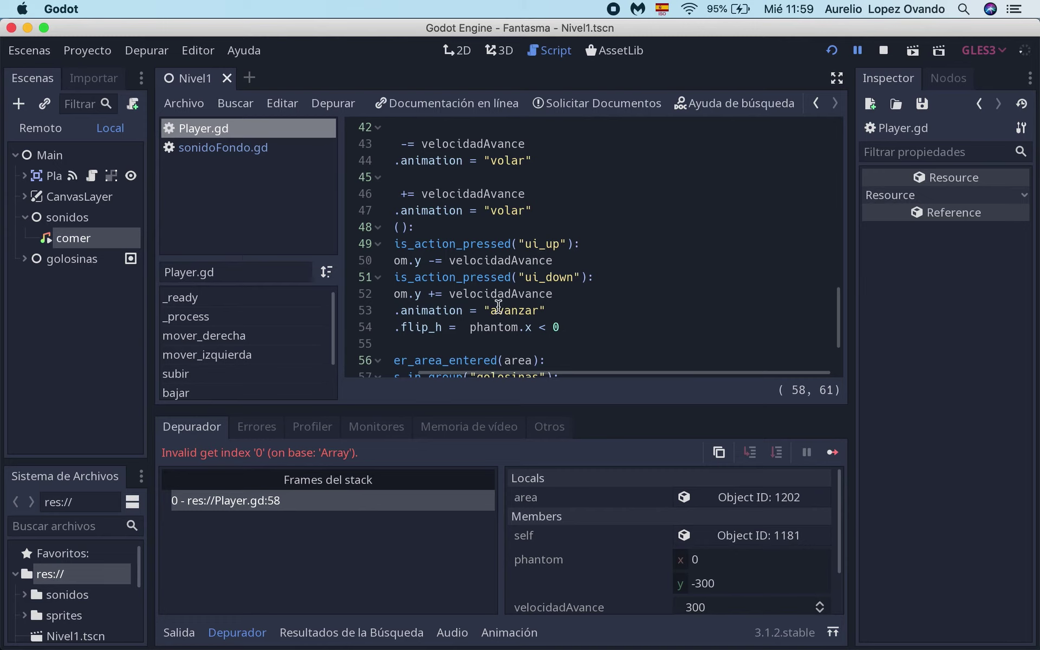
{"action": "scroll", "coordinate": [576, 256], "scroll_direction": "down", "scroll_amount": 3}
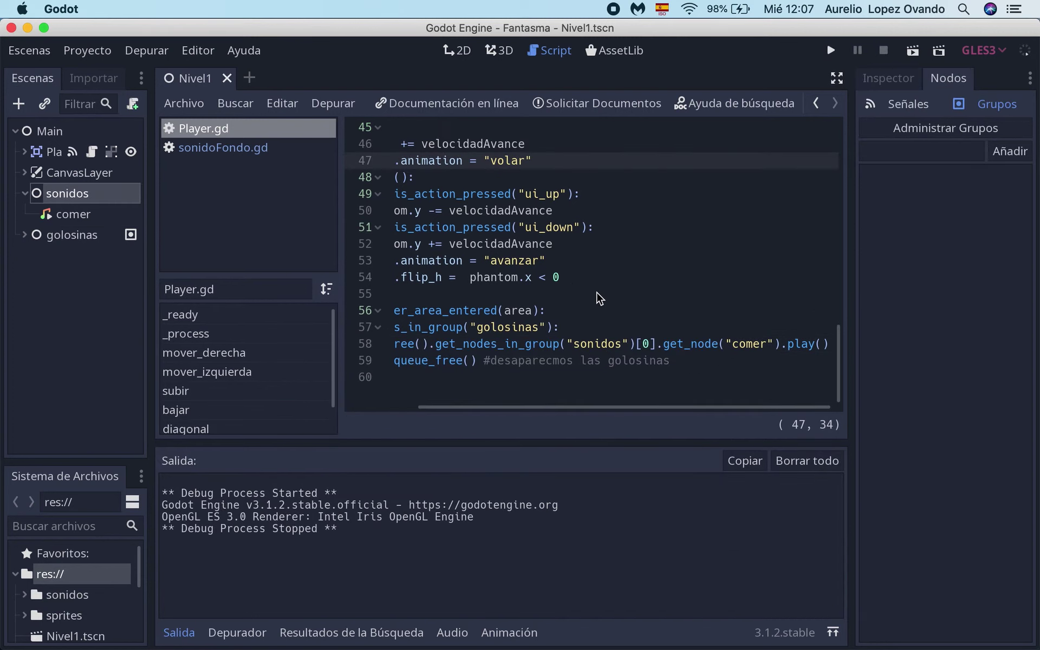
- Add the sonidos node to a new group named sonidos
{"action": "double_click", "coordinate": [602, 345]}
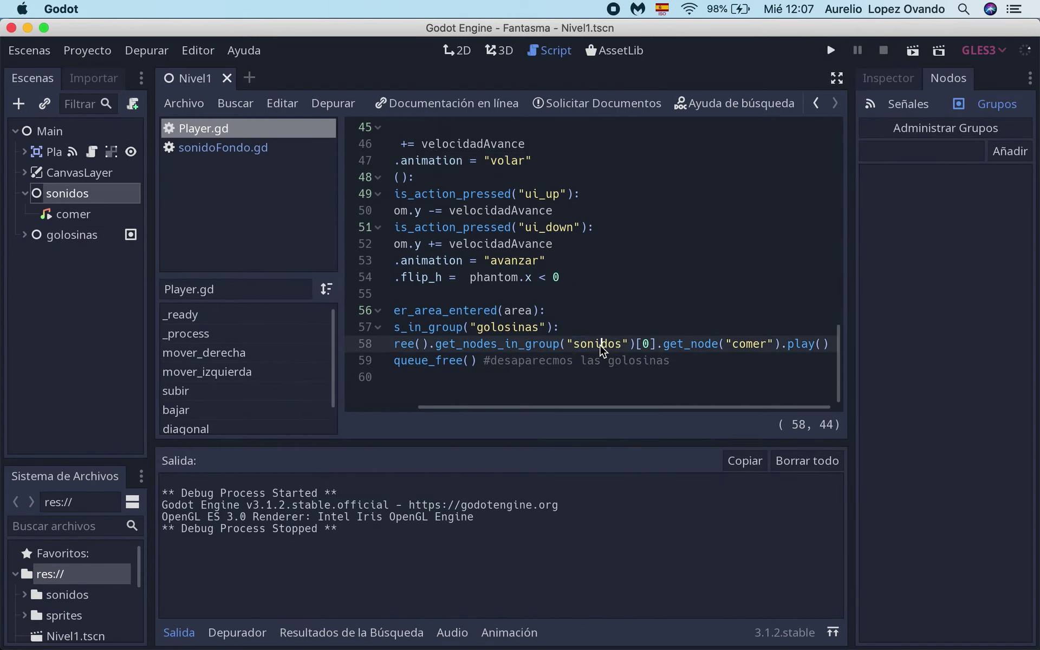
{"action": "double_click", "coordinate": [511, 350]}
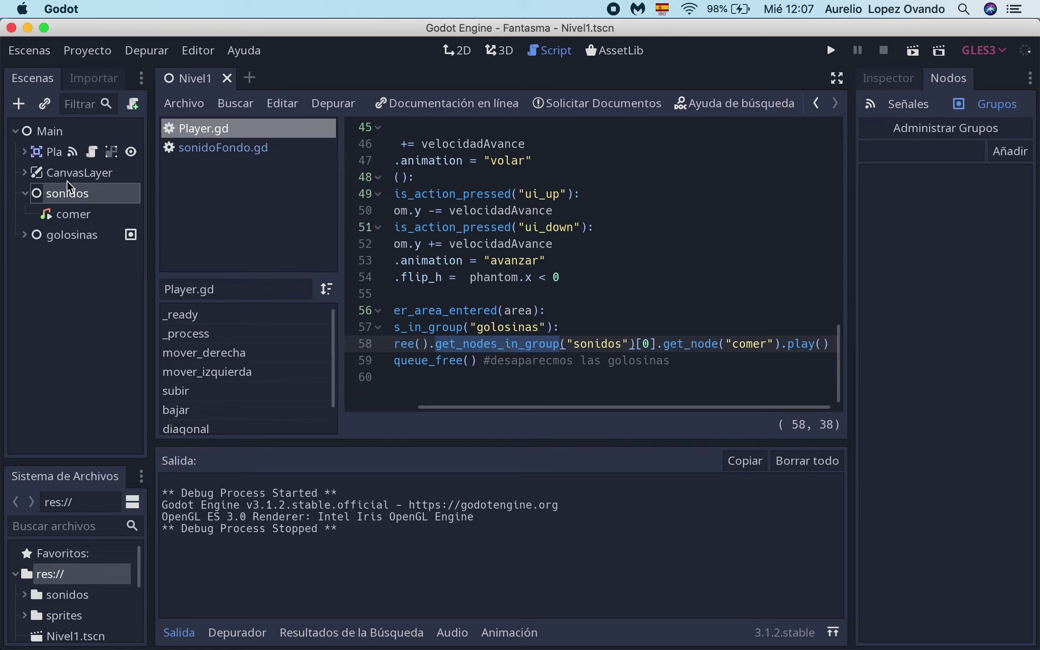
{"action": "left_click", "coordinate": [58, 241]}
{"action": "left_click", "coordinate": [63, 199]}
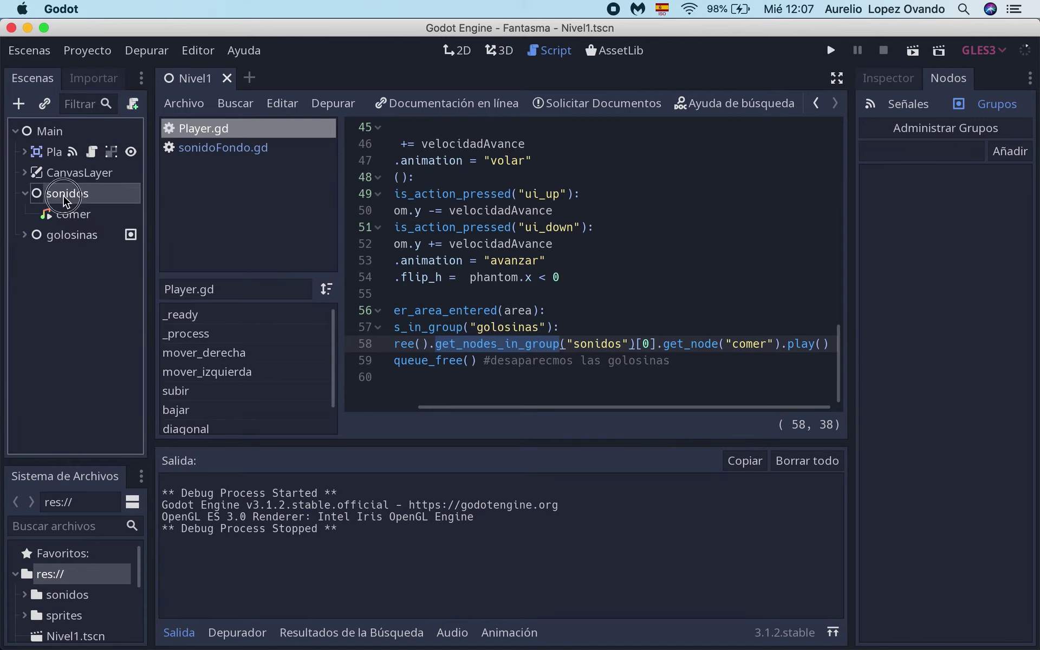
{"action": "left_click", "coordinate": [1007, 112]}
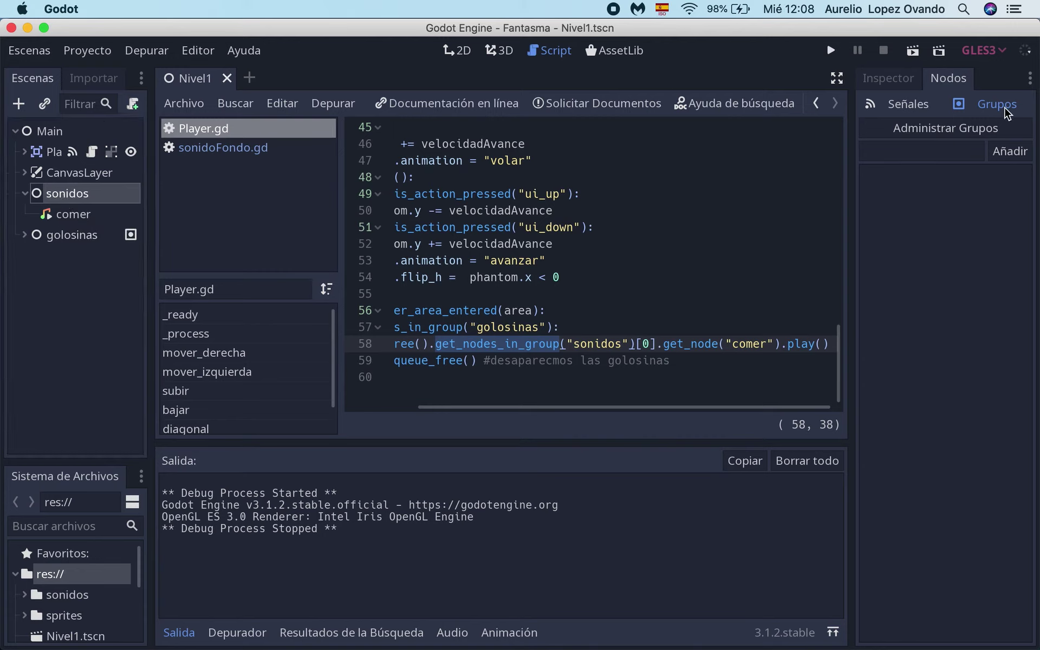
{"action": "left_click", "coordinate": [965, 157]}
{"action": "type", "text": "sonidos"}
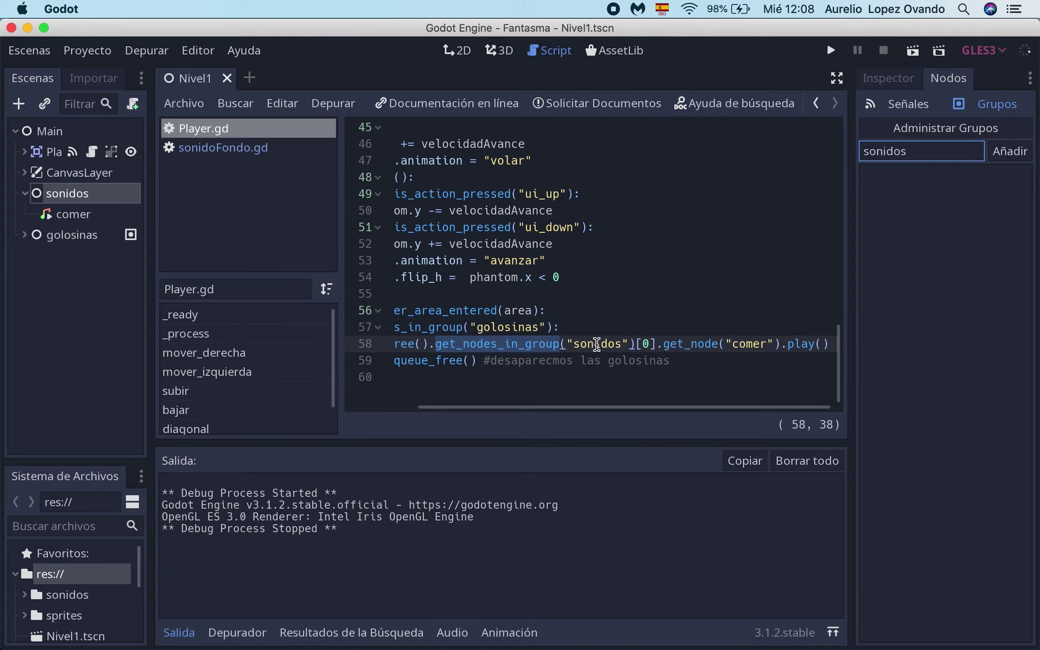
{"action": "left_click", "coordinate": [1011, 151]}
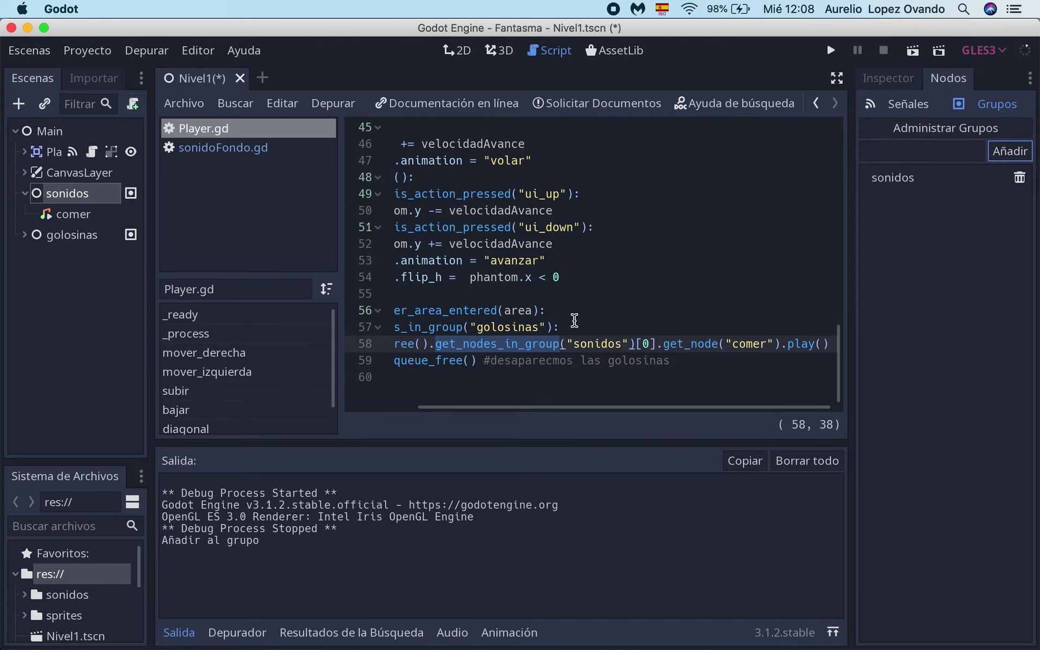
- Review the golosinas and sonidos group members in the group manager, then close it
{"action": "left_click", "coordinate": [957, 132]}
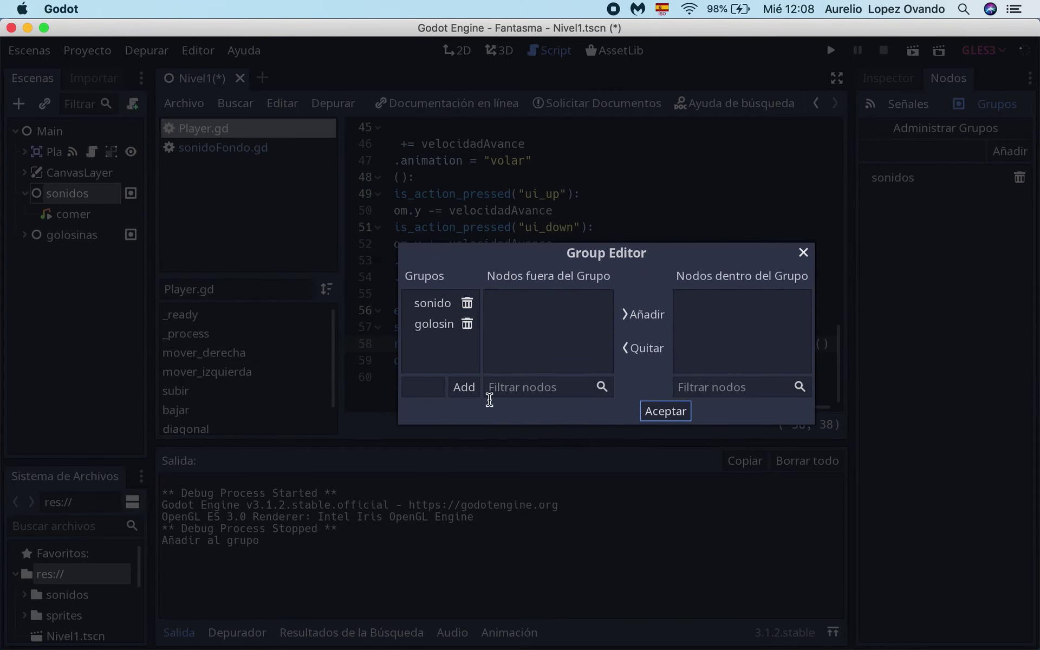
{"action": "left_click_drag", "start_coordinate": [398, 325], "coordinate": [332, 326]}
{"action": "left_click", "coordinate": [383, 332]}
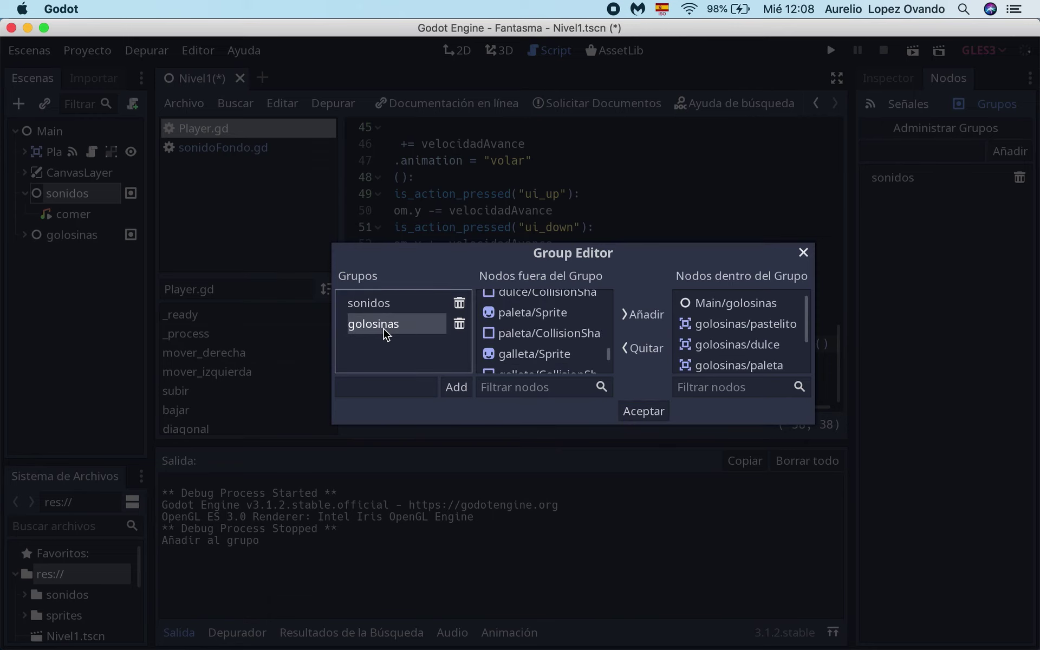
{"action": "left_click", "coordinate": [374, 308]}
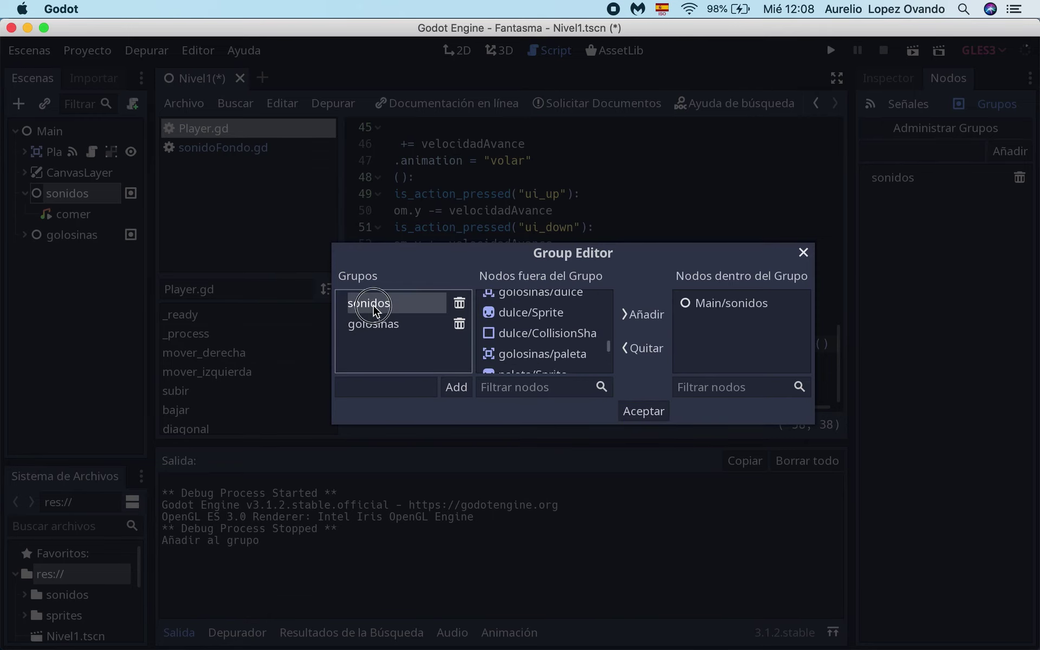
{"action": "left_click", "coordinate": [803, 253]}
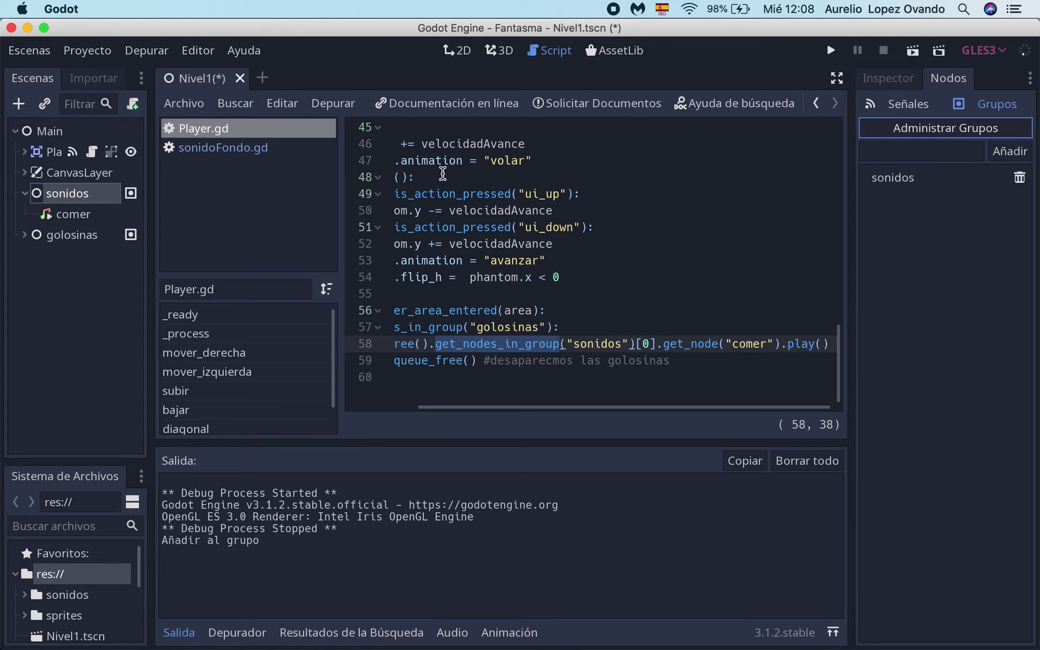
- Rerun the game, steer the ghost around with the arrow keys, then close the game window
{"action": "scroll", "coordinate": [523, 320], "scroll_direction": "left", "scroll_amount": 5}
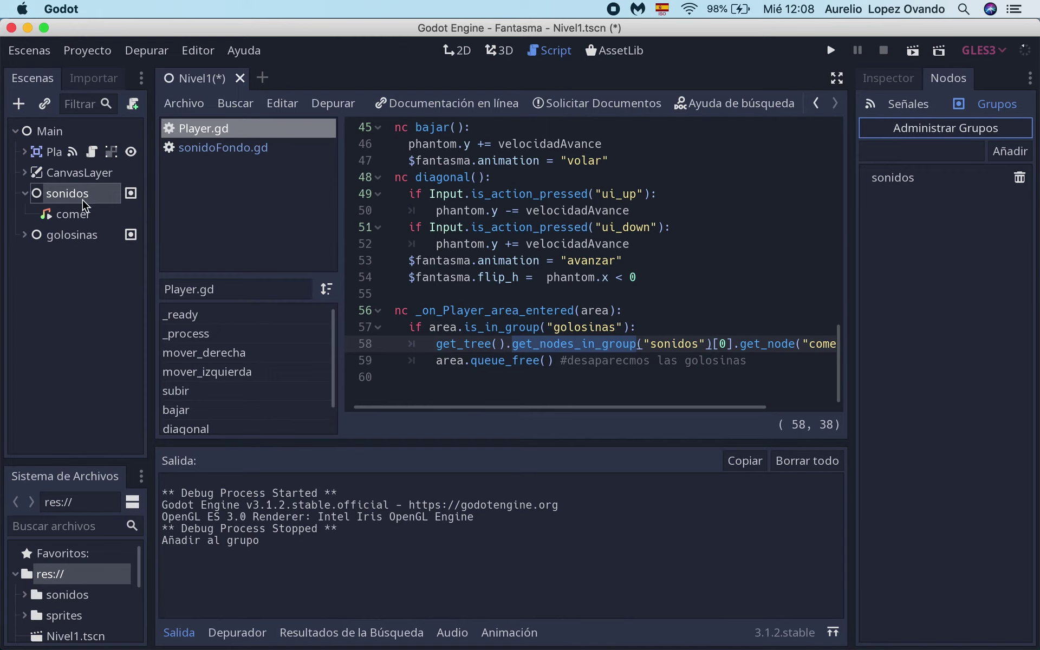
{"action": "double_click", "coordinate": [667, 344]}
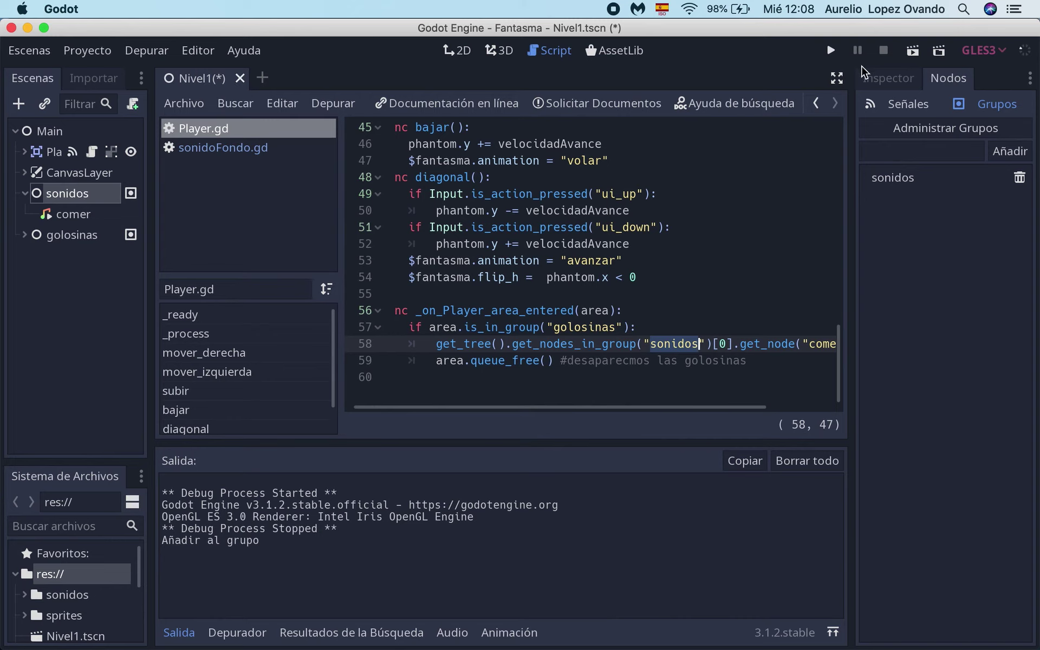
{"action": "left_click", "coordinate": [830, 50]}
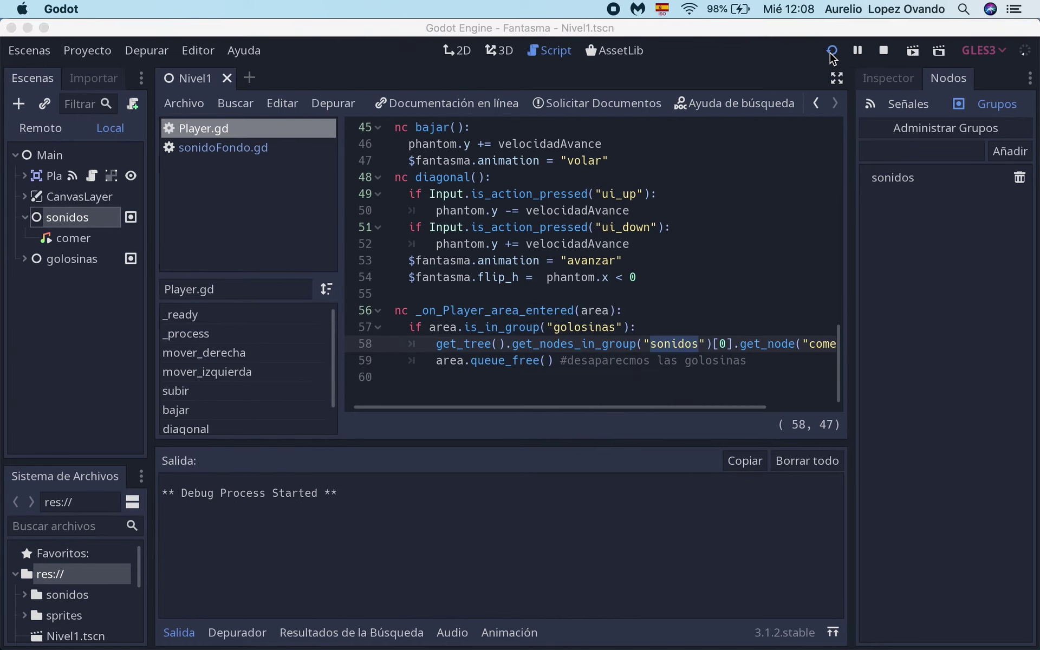
{"action": "key", "text": "Right"}
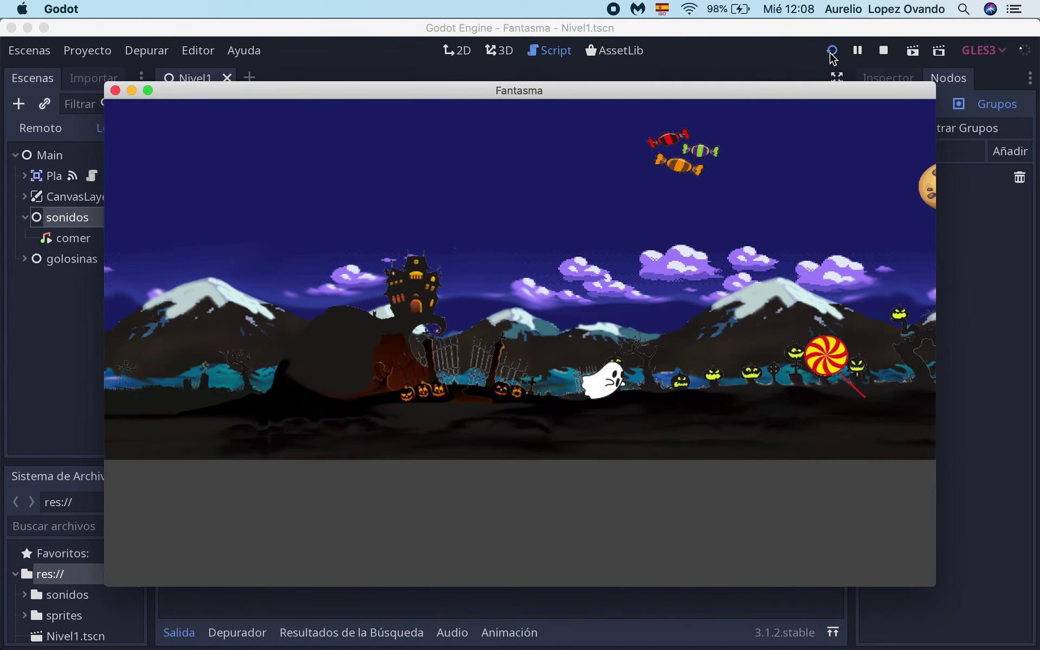
{"action": "key", "text": "Up"}
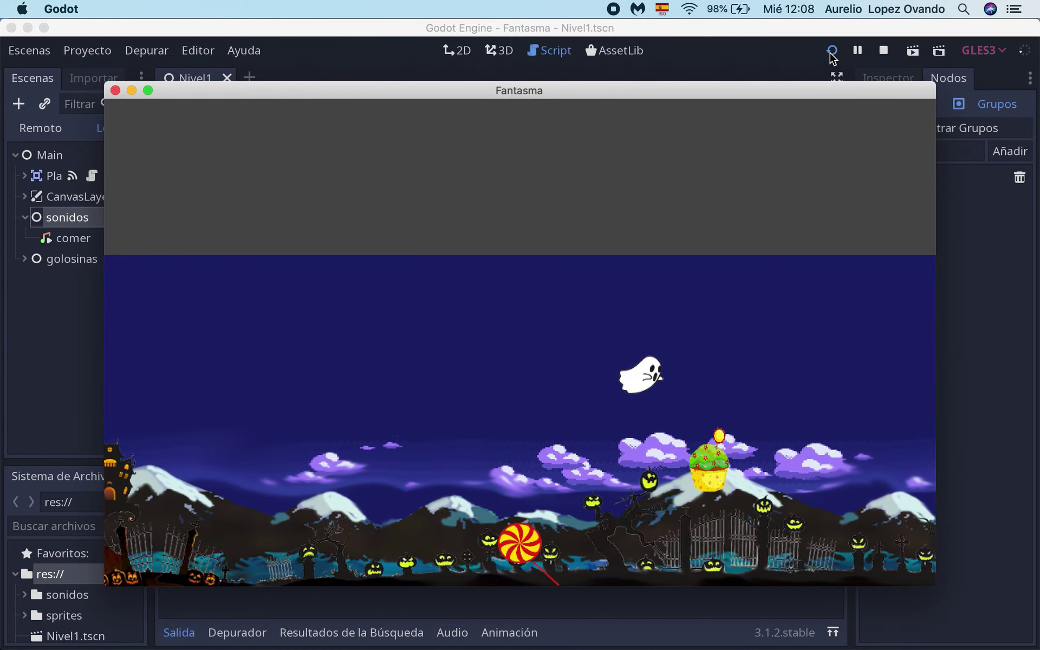
{"action": "key", "text": "Left"}
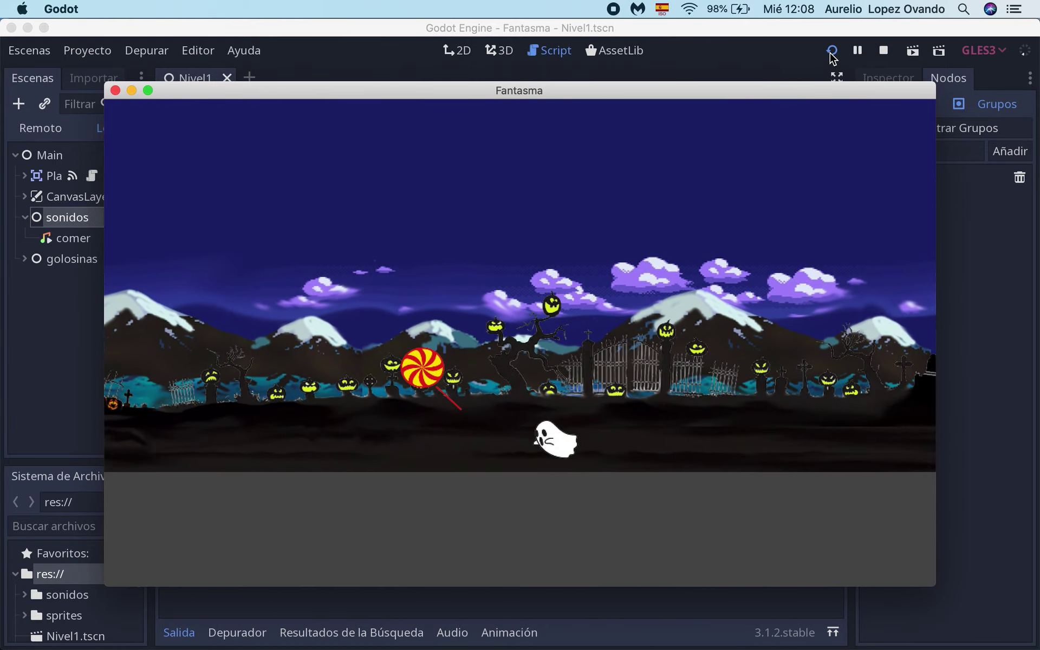
{"action": "key", "text": "Right"}
{"action": "key", "text": "Up"}
{"action": "key", "text": "Left"}
{"action": "key", "text": "Left"}
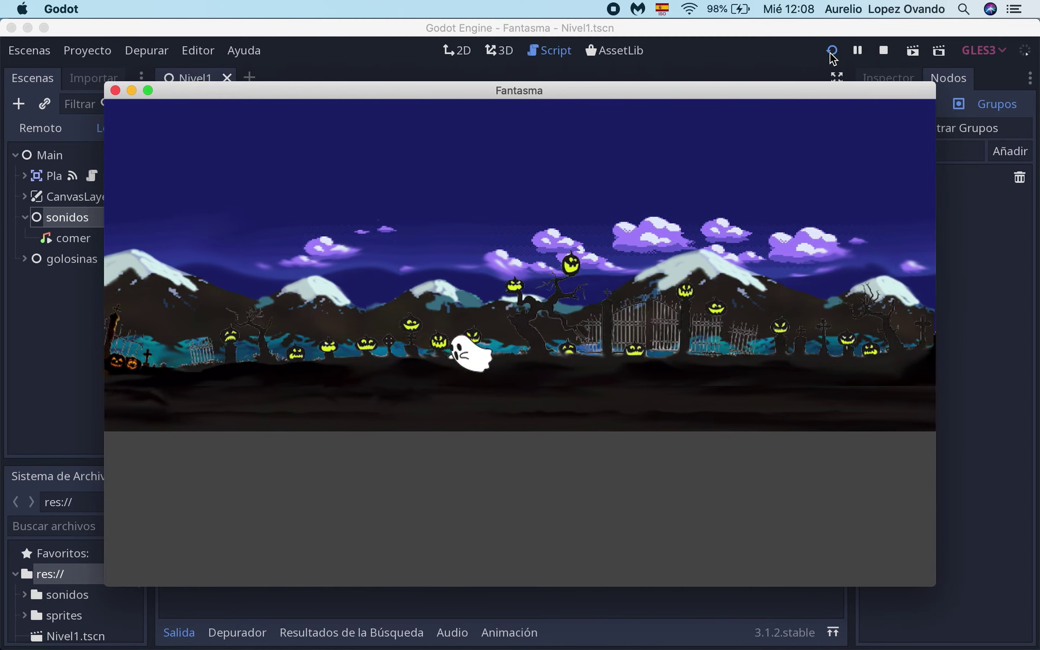
{"action": "left_click", "coordinate": [115, 90]}
{"action": "left_click", "coordinate": [90, 216]}
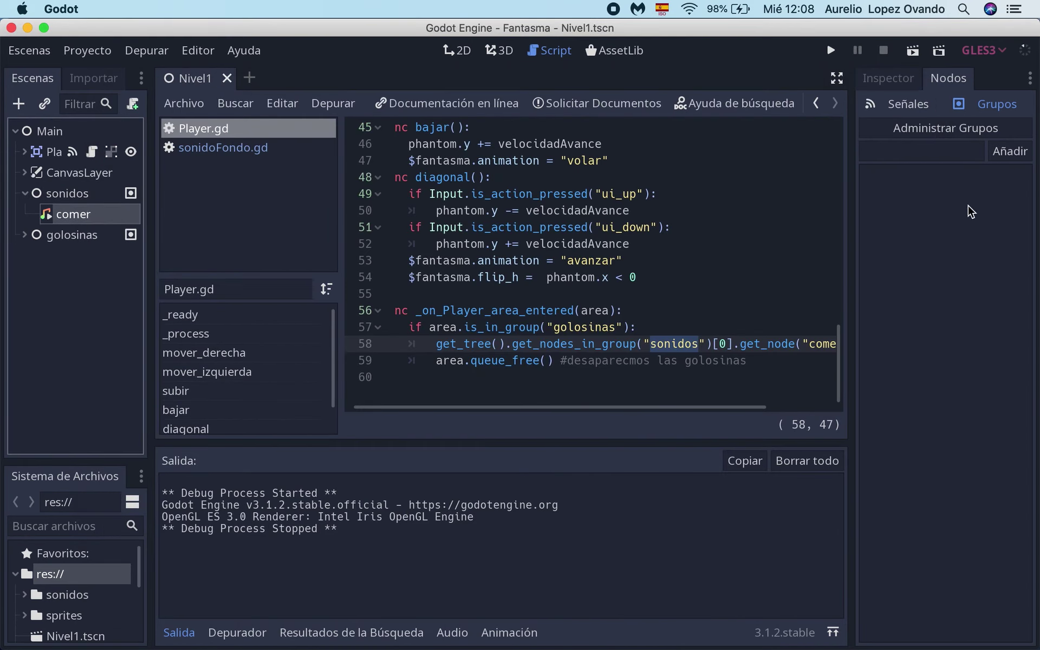
- Set comer's Volume Db to -20, then run and restart the game before closing it
{"action": "left_click", "coordinate": [893, 79]}
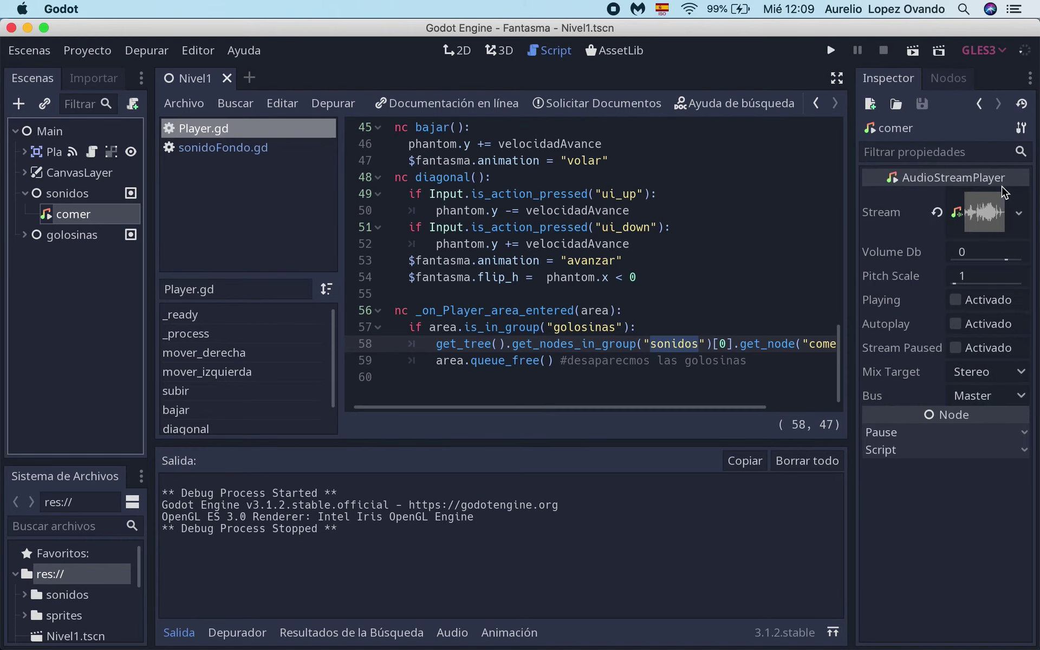
{"action": "left_click", "coordinate": [978, 252]}
{"action": "type", "text": "-20"}
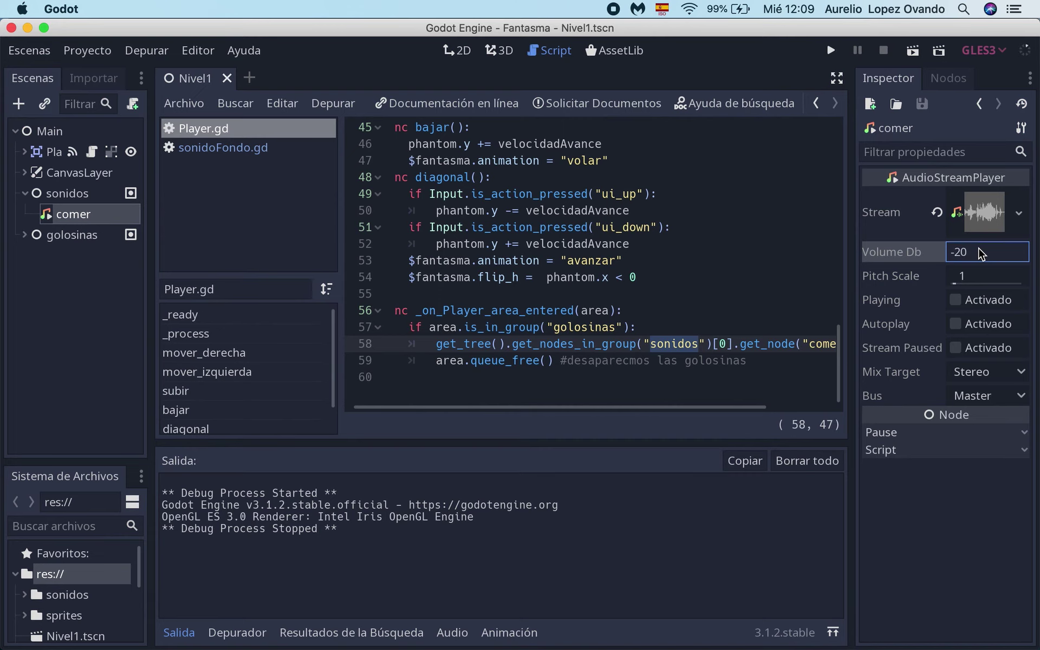
{"action": "key", "text": "Return"}
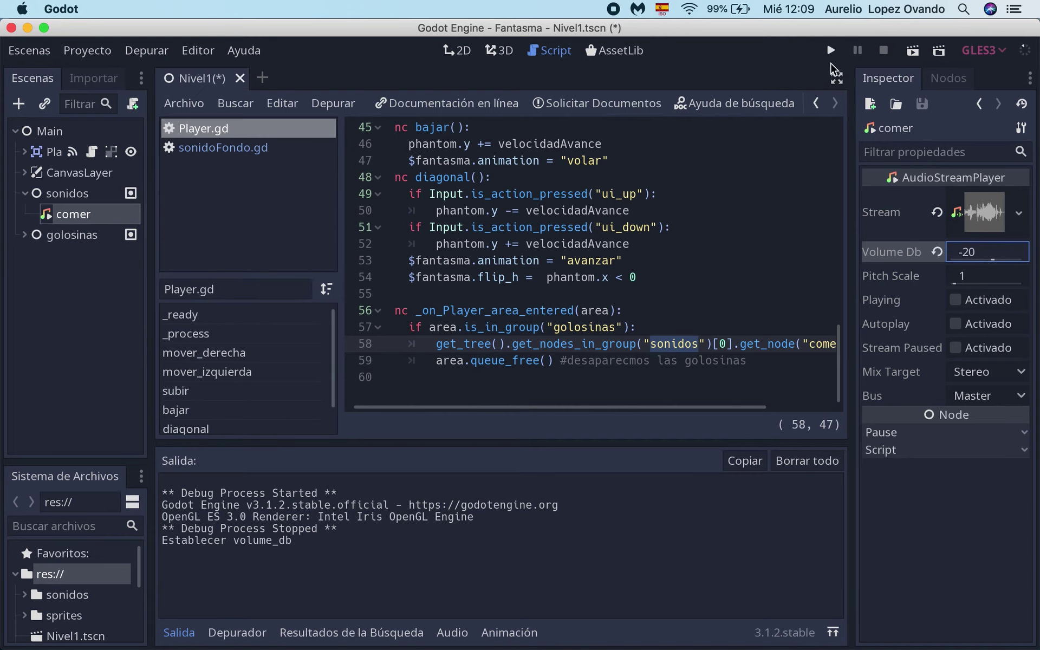
{"action": "left_click", "coordinate": [831, 50]}
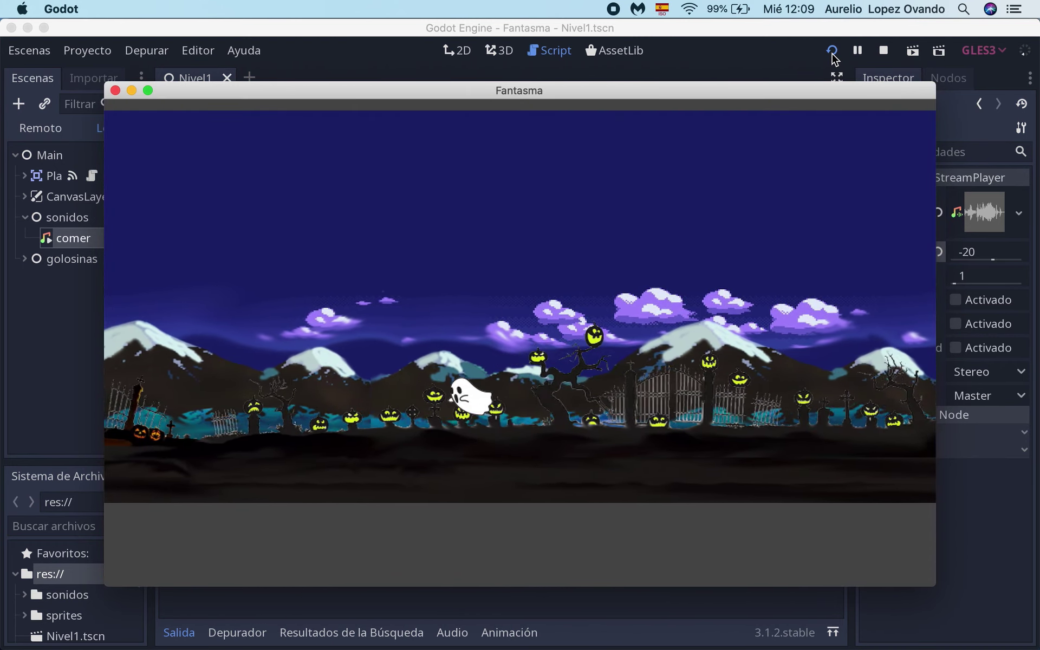
{"action": "left_click", "coordinate": [832, 57]}
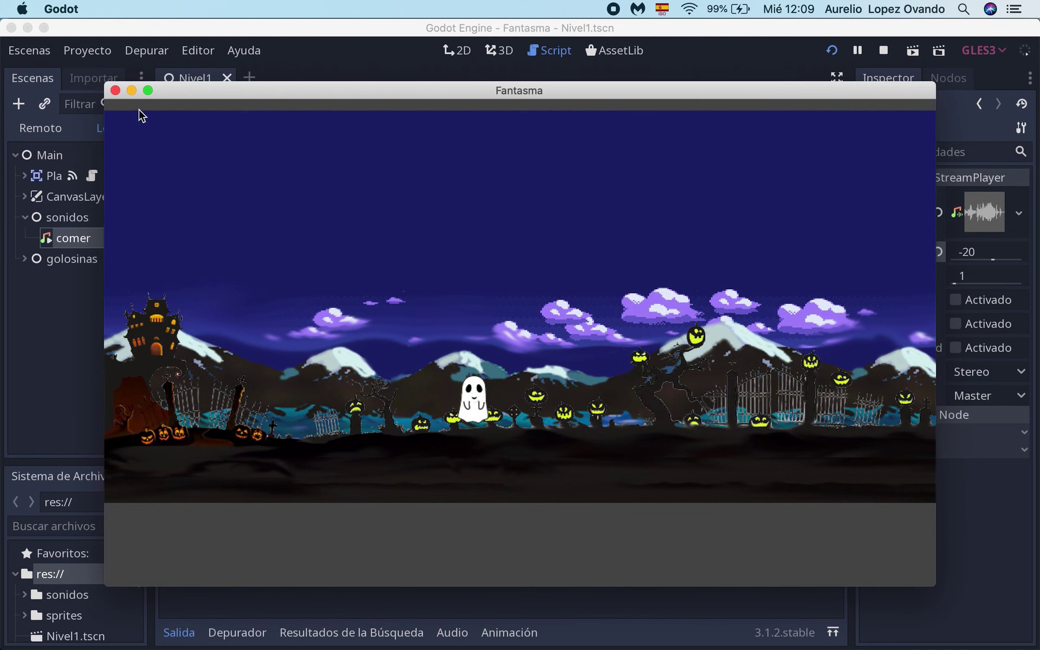
{"action": "left_click", "coordinate": [116, 90]}
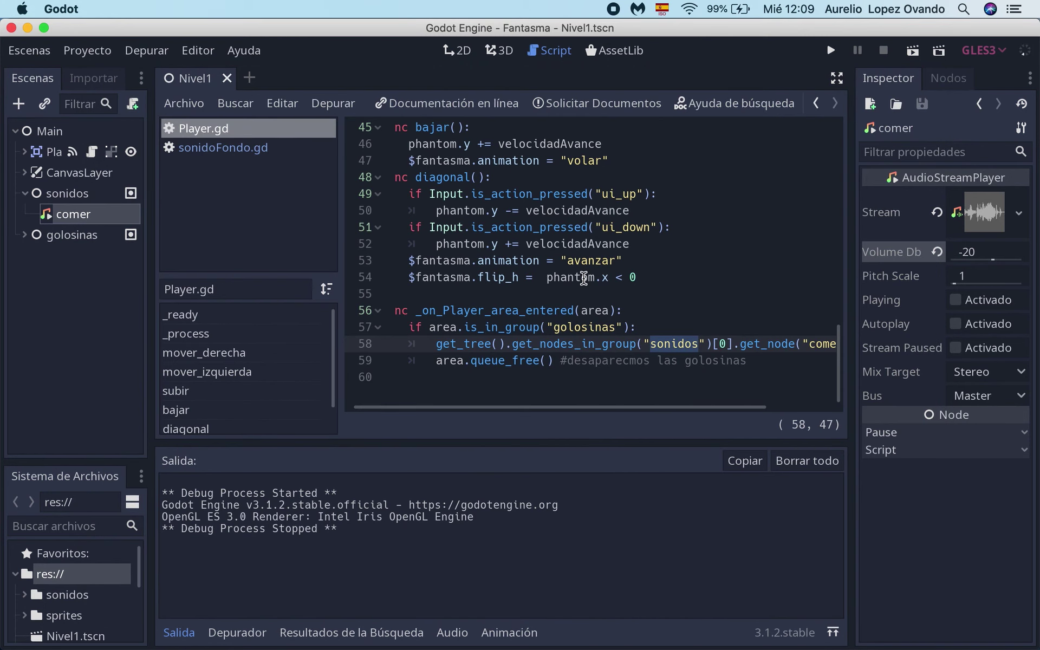
- Select sonidos and review the scene's sonidos and golosinas groups in the group manager
{"action": "left_click", "coordinate": [25, 194]}
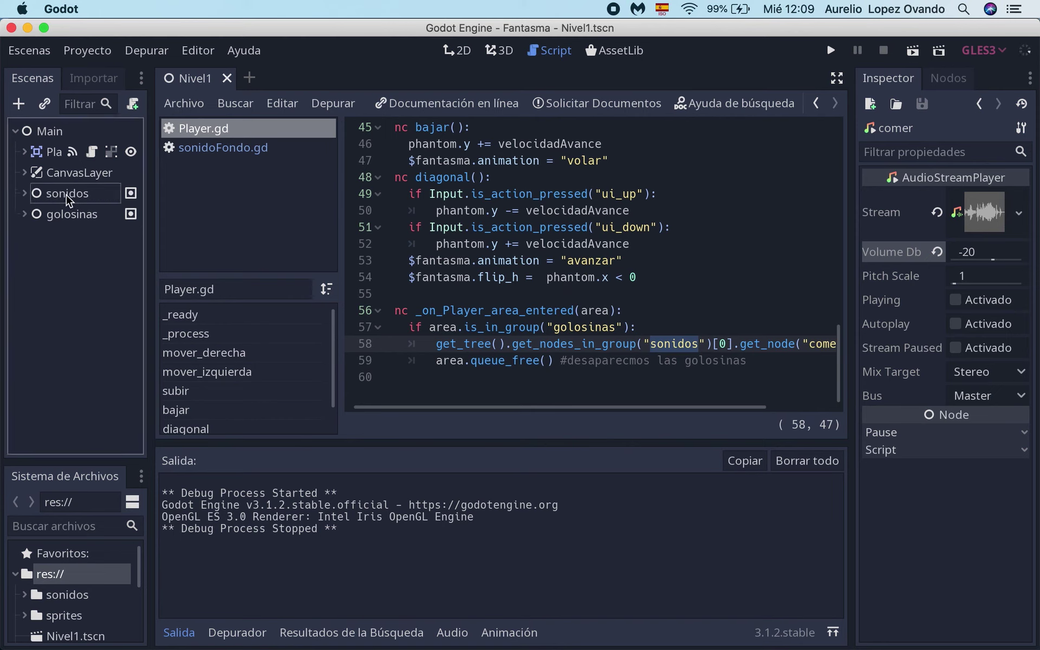
{"action": "left_click", "coordinate": [25, 194]}
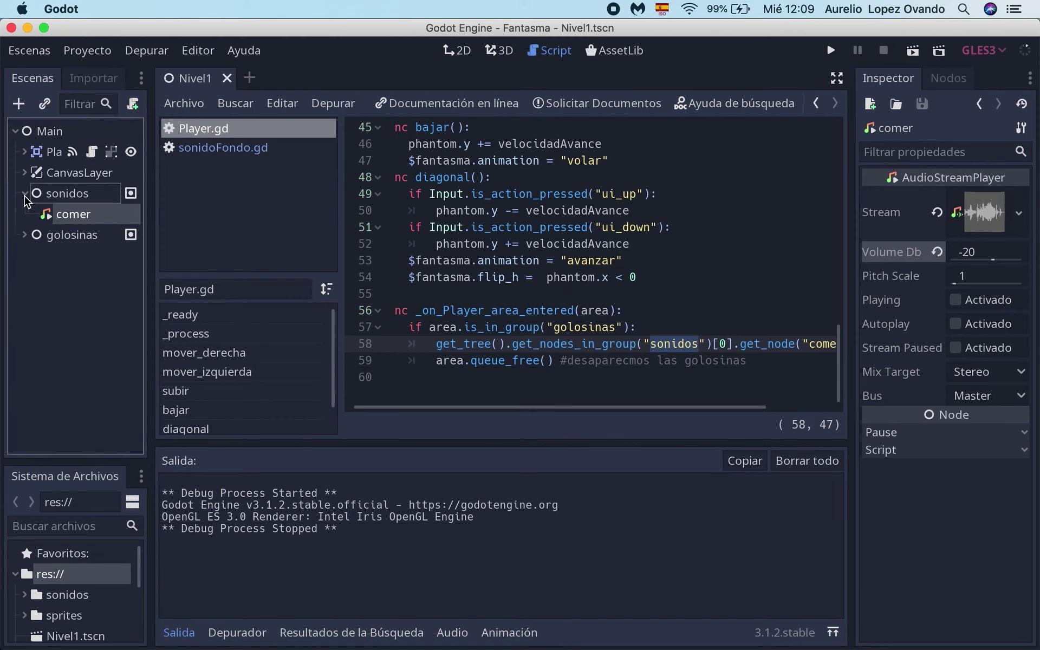
{"action": "double_click", "coordinate": [69, 194]}
{"action": "left_click", "coordinate": [95, 271]}
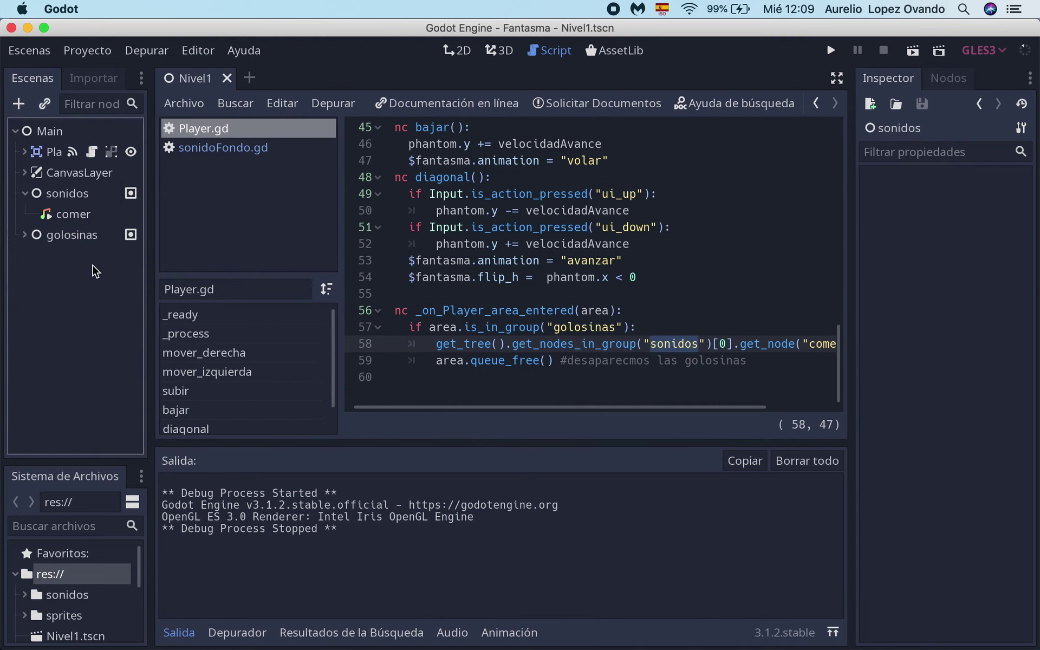
{"action": "left_click", "coordinate": [61, 191]}
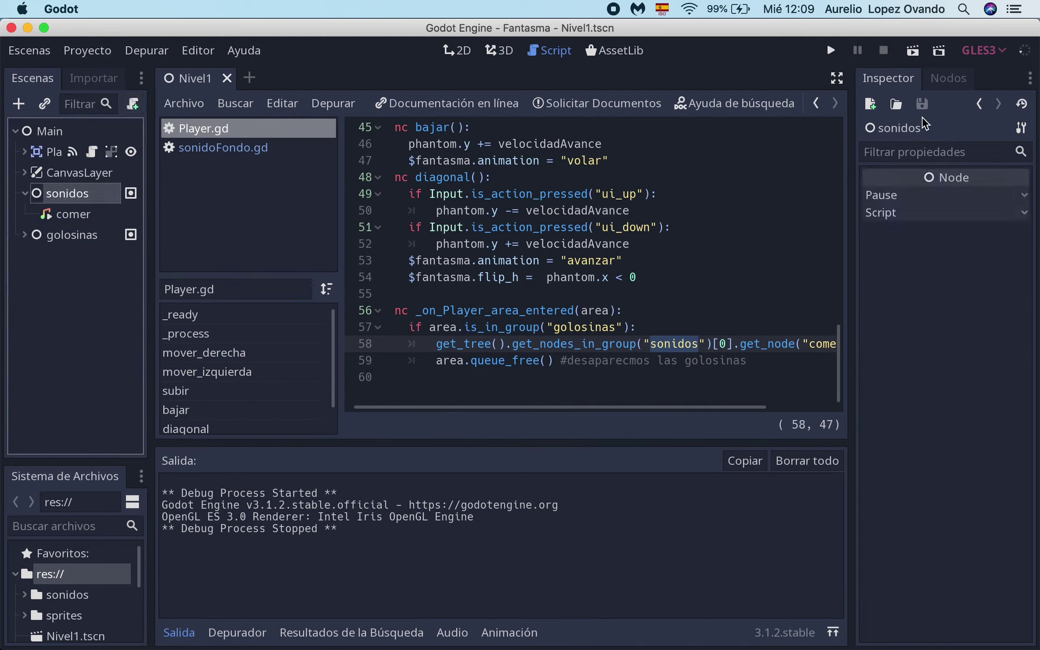
{"action": "left_click", "coordinate": [958, 88]}
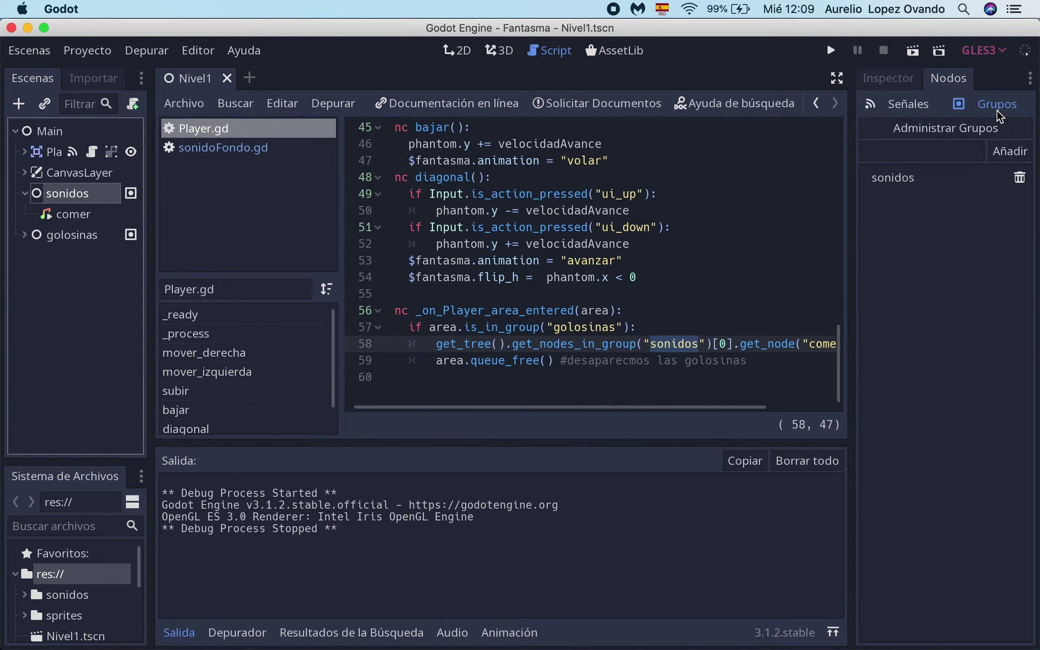
{"action": "left_click", "coordinate": [976, 130]}
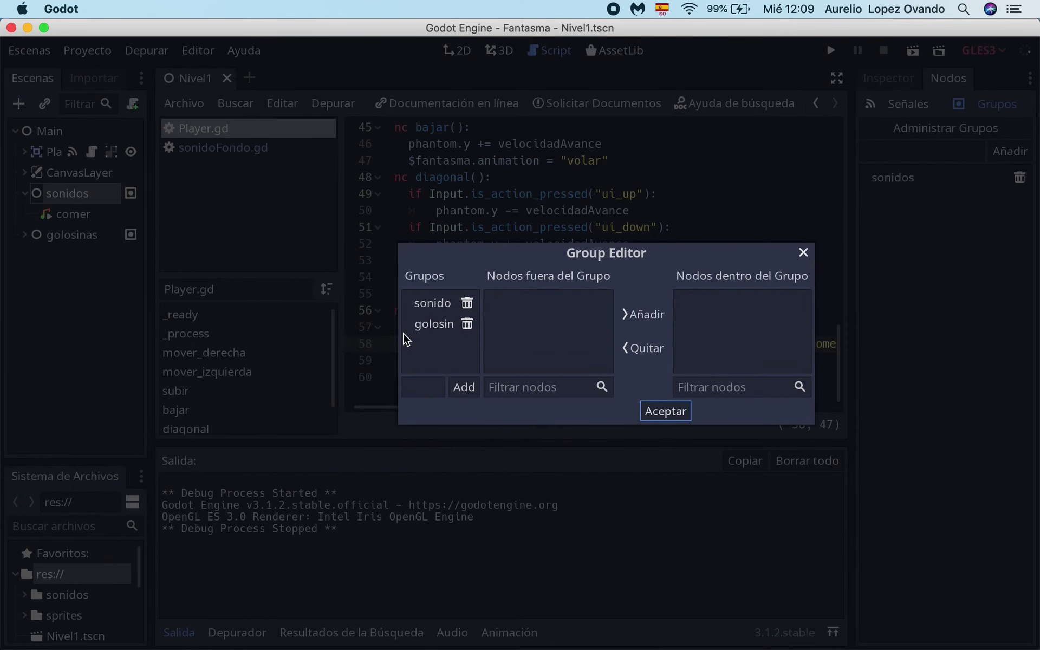
{"action": "left_click_drag", "start_coordinate": [398, 333], "coordinate": [319, 336]}
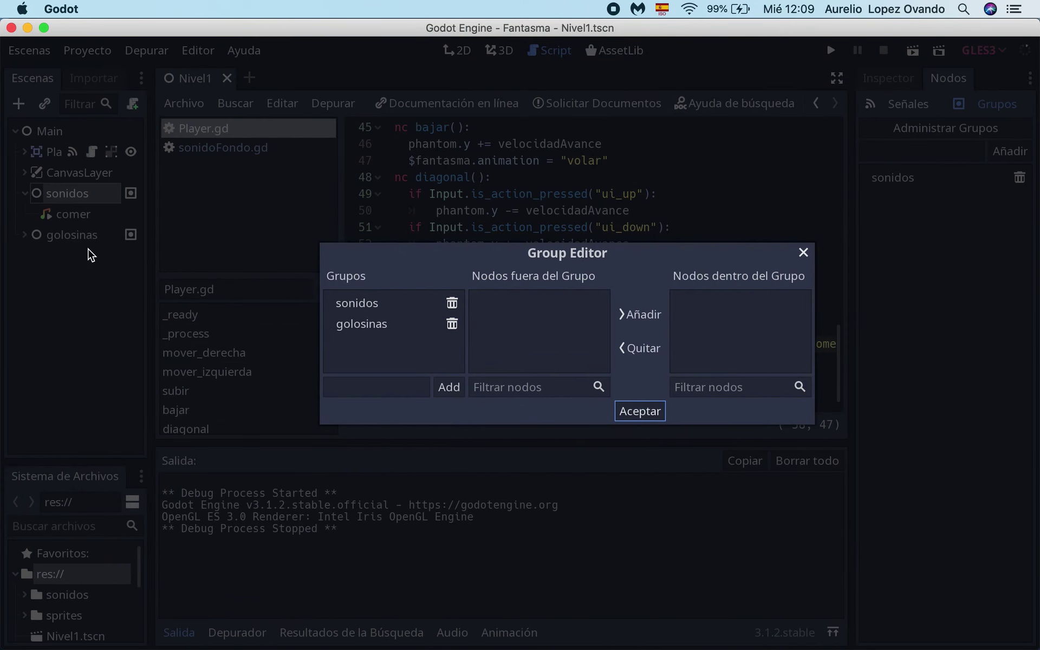
{"action": "left_click", "coordinate": [805, 256]}
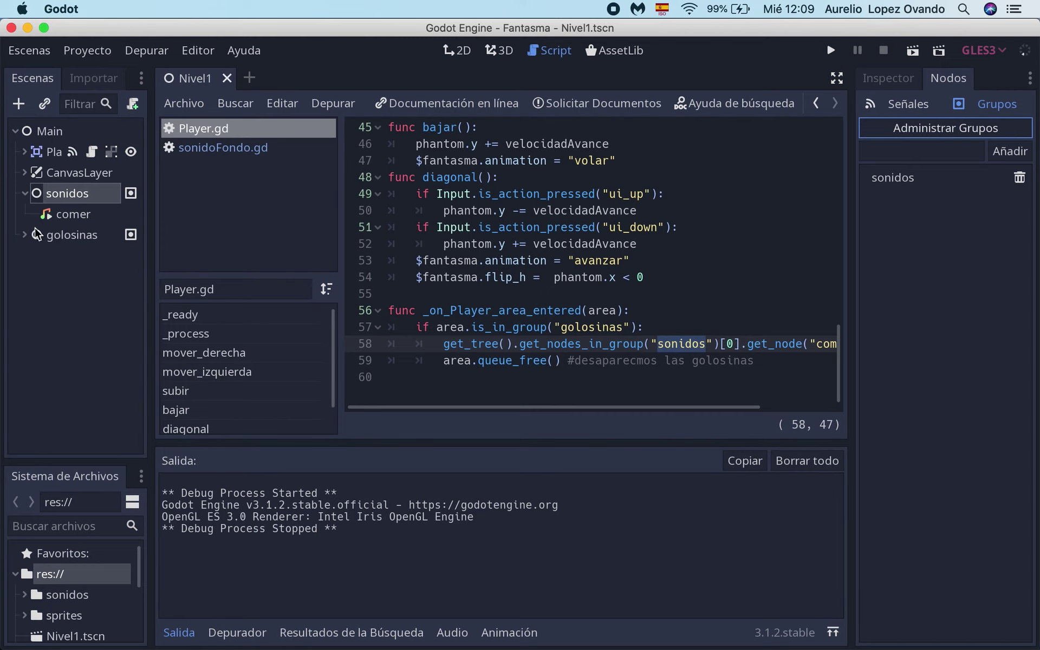
- Check golosinas' groups, then expand sonidos and select comer to view its groups
{"action": "left_click", "coordinate": [24, 193]}
{"action": "left_click", "coordinate": [61, 217]}
{"action": "left_click", "coordinate": [65, 196]}
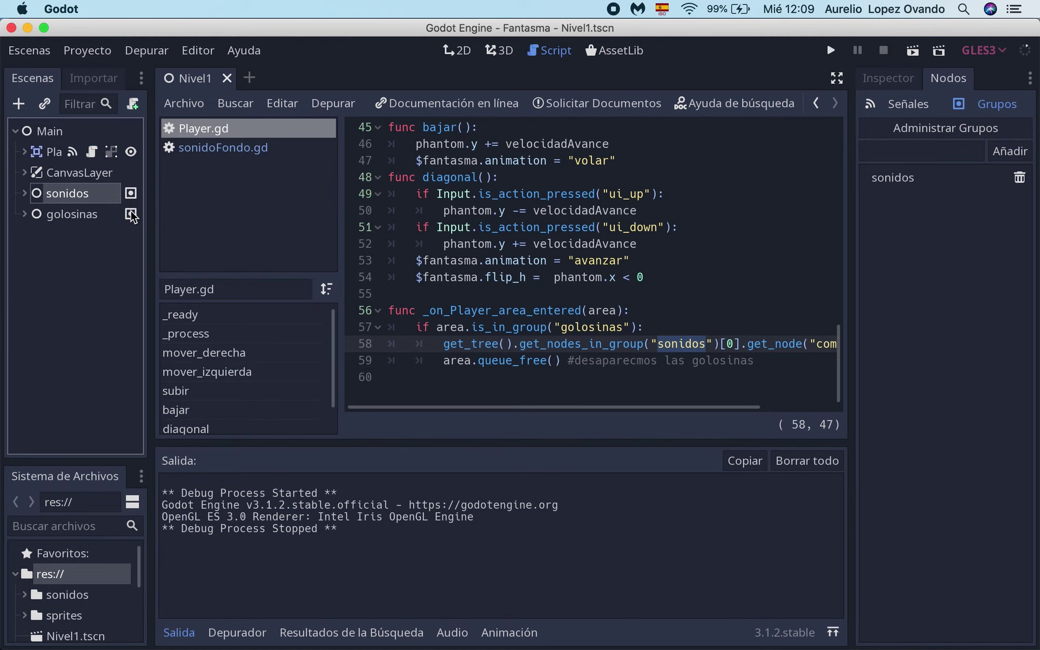
{"action": "left_click", "coordinate": [24, 194]}
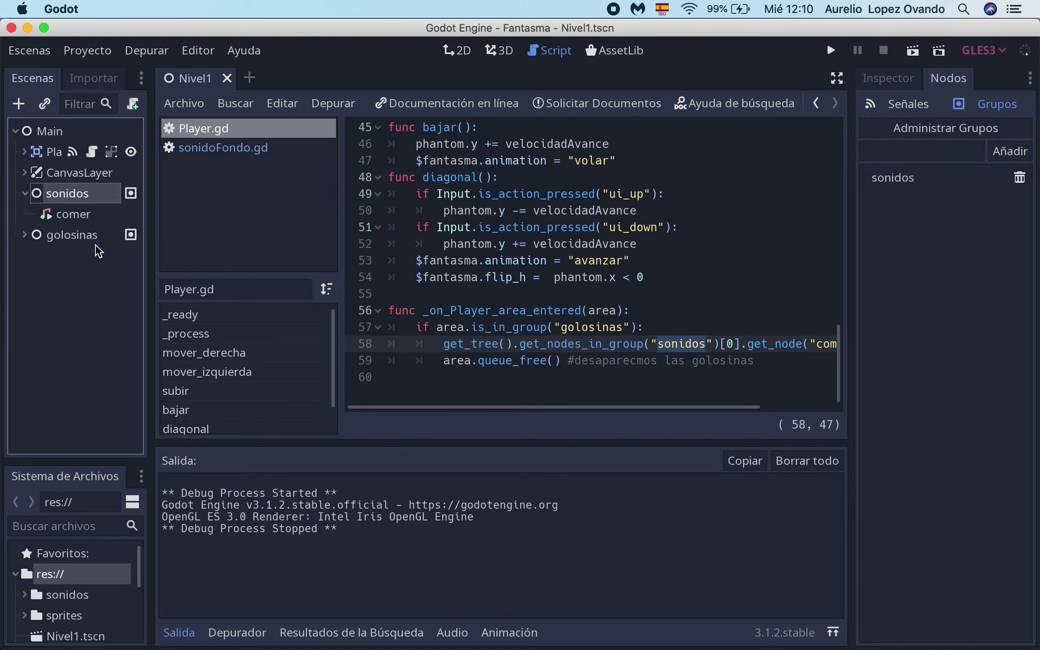
{"action": "left_click", "coordinate": [73, 218]}
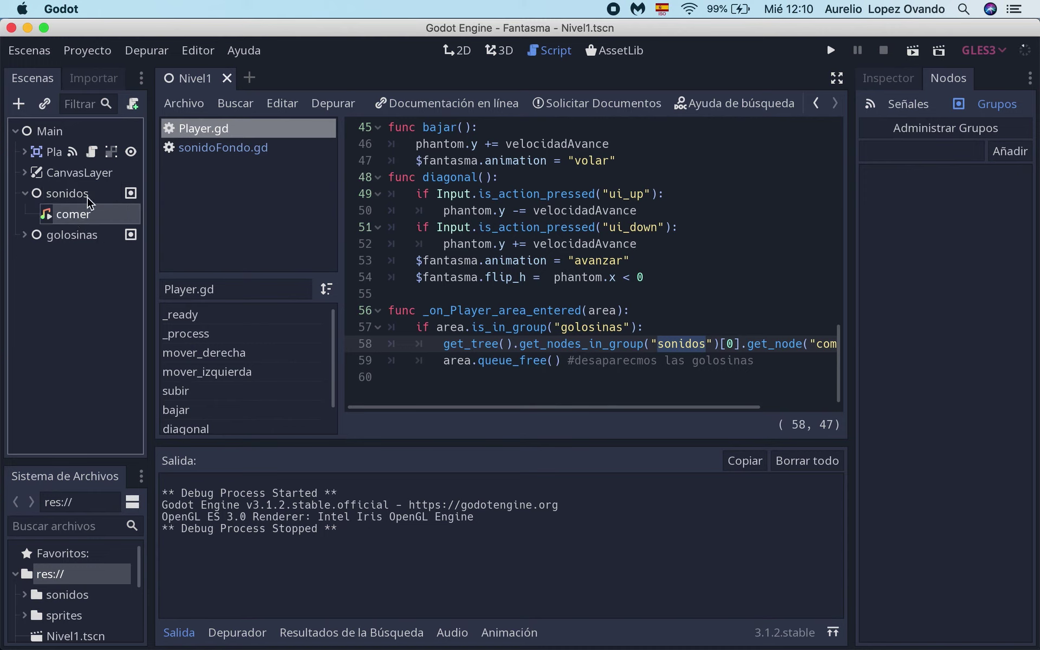
{"action": "scroll", "coordinate": [682, 281], "scroll_direction": "right", "scroll_amount": 3}
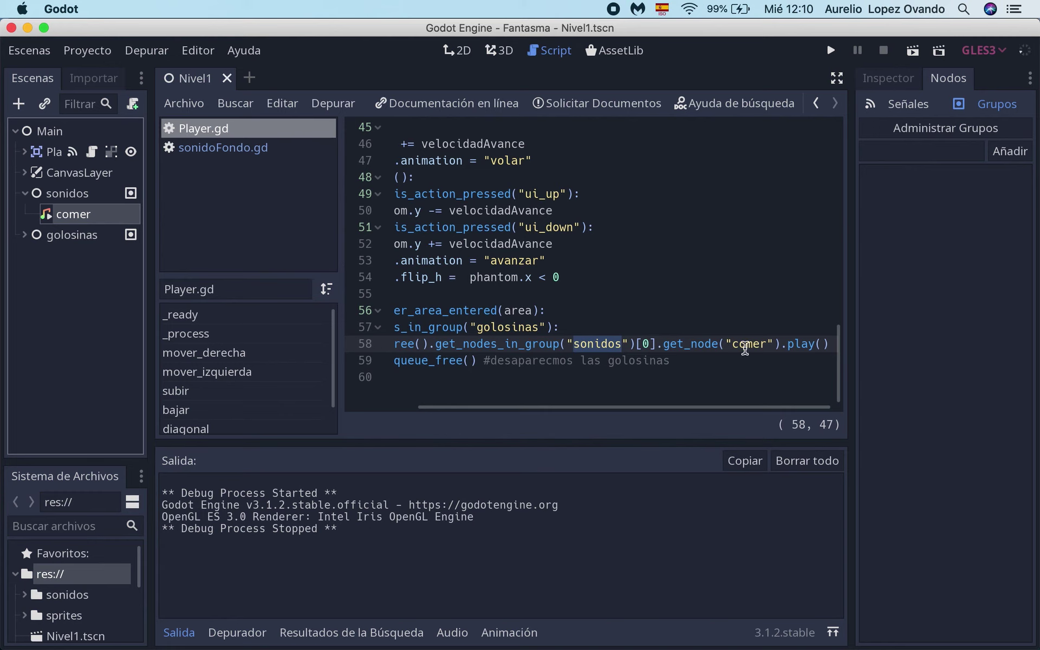
{"action": "scroll", "coordinate": [523, 356], "scroll_direction": "left", "scroll_amount": 3}
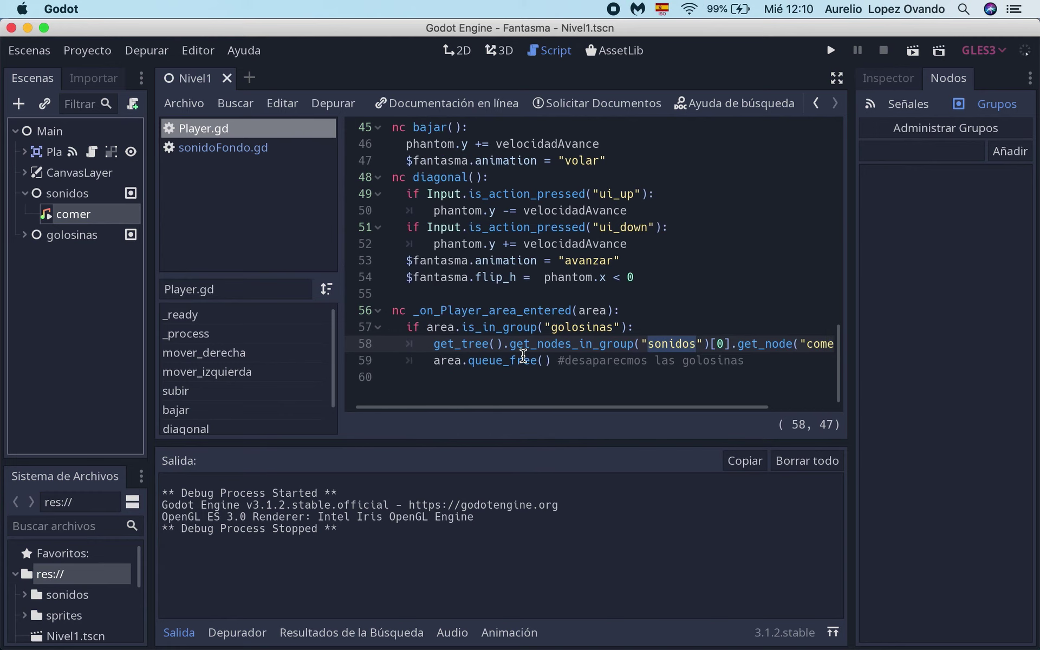
{"action": "scroll", "coordinate": [622, 352], "scroll_direction": "right", "scroll_amount": 3}
{"action": "scroll", "coordinate": [621, 352], "scroll_direction": "left", "scroll_amount": 3}
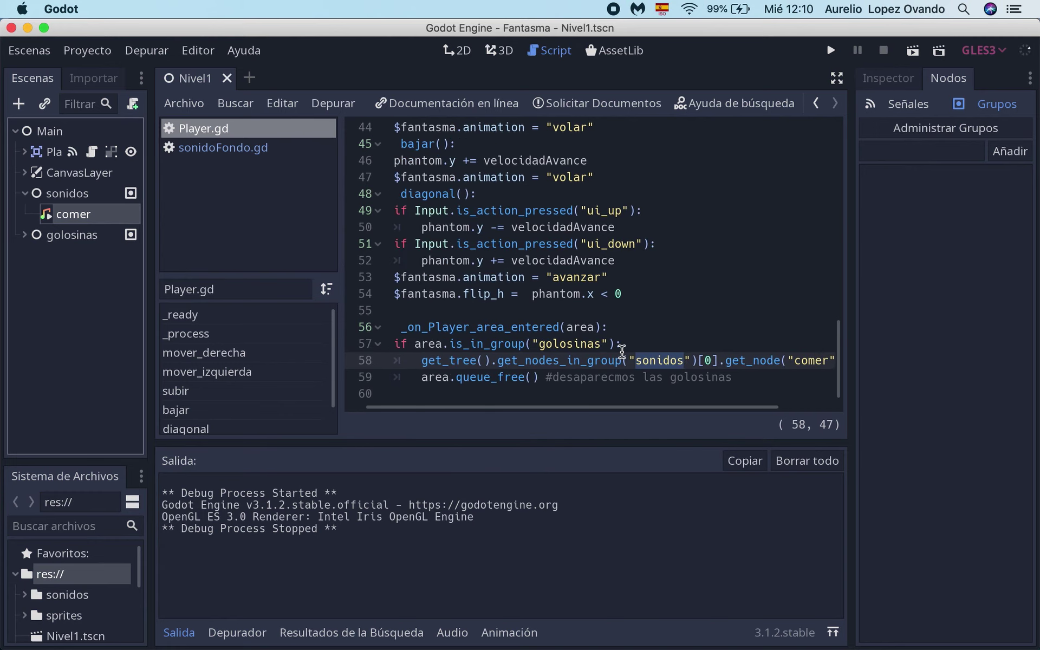